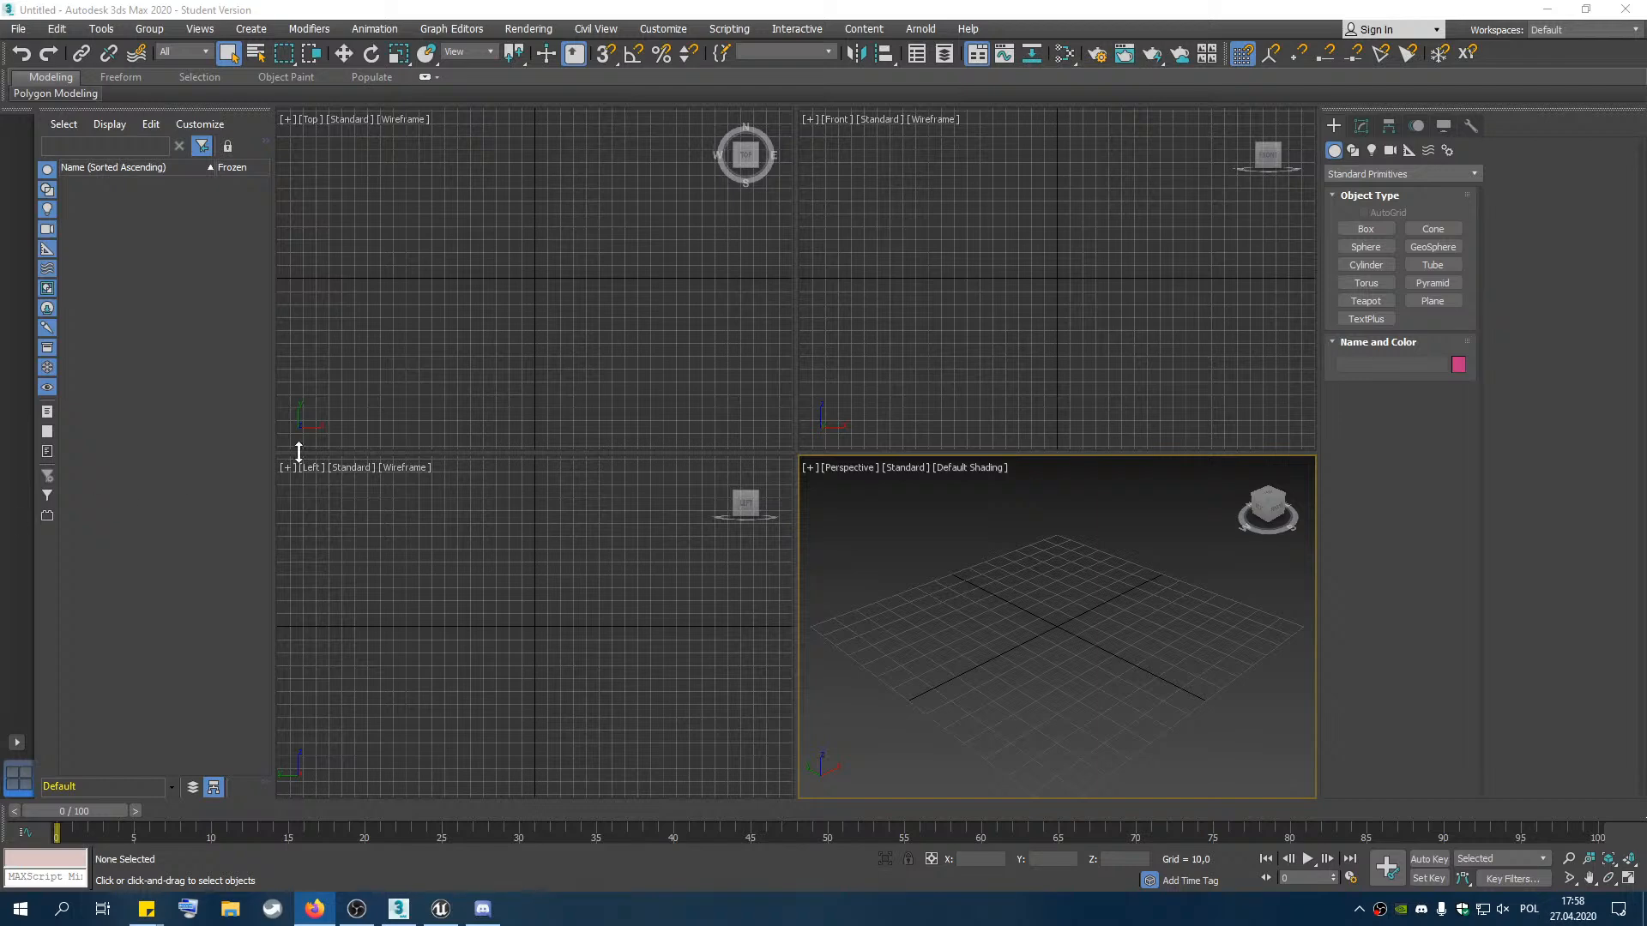
Maximize the Perspective viewport so it fills the whole viewport area
{"action": "left_click", "coordinate": [1011, 537]}
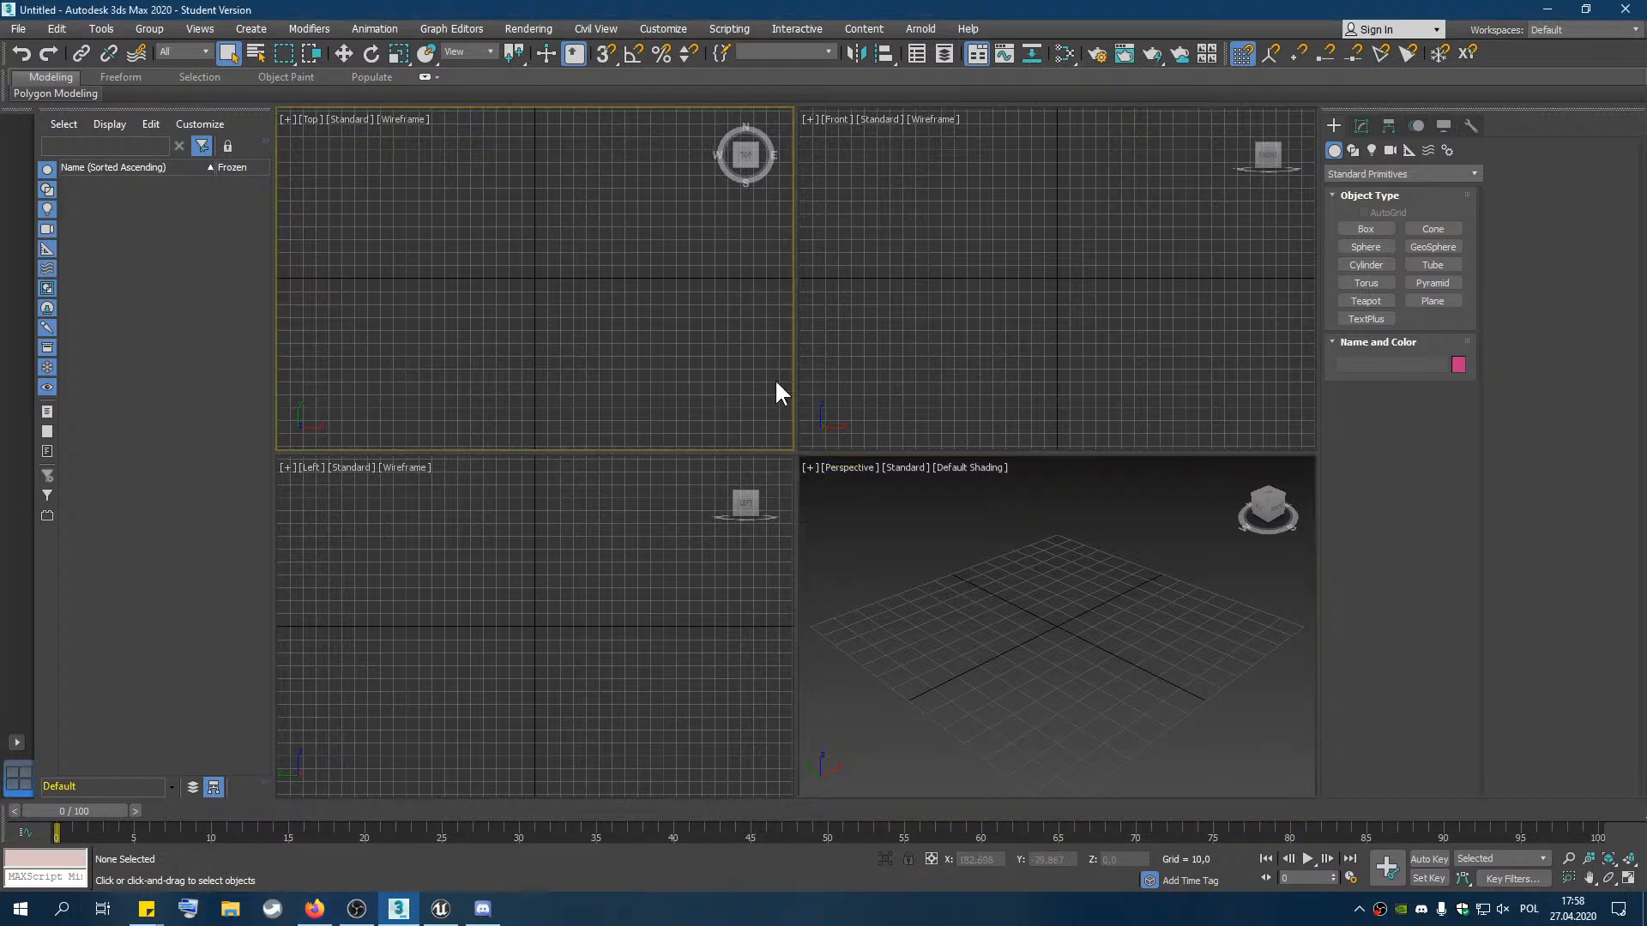
{"action": "left_click", "coordinate": [1630, 879]}
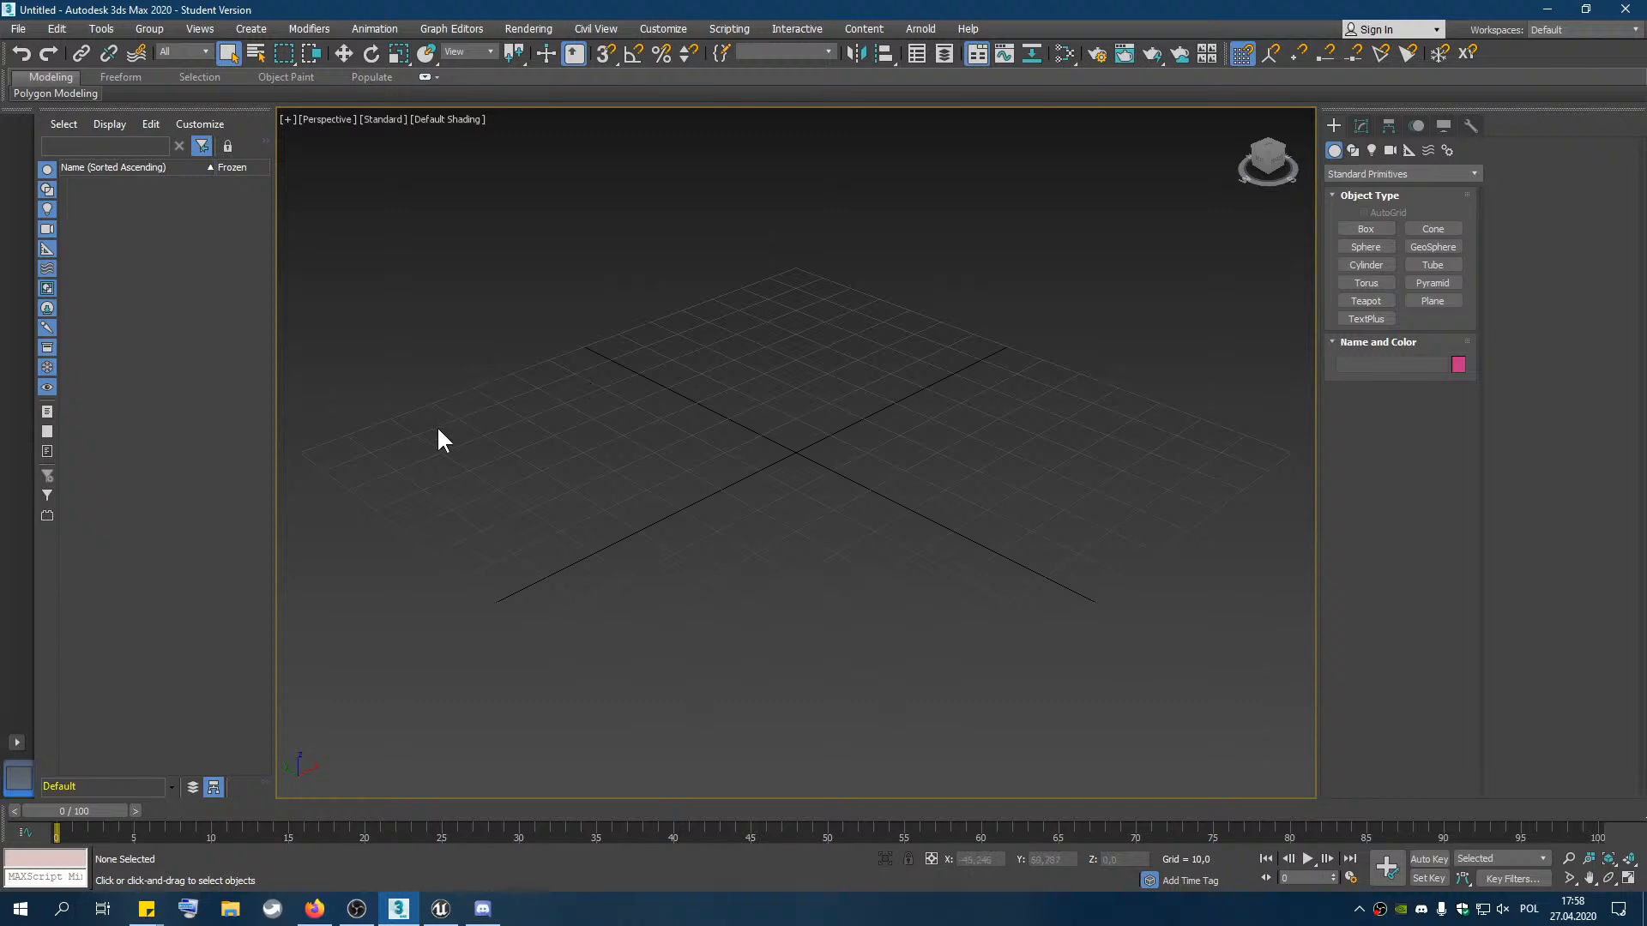
With grid snapping on, create a flat box 130 long, 130 wide and 10 high over the grid
{"action": "left_click", "coordinate": [1344, 233]}
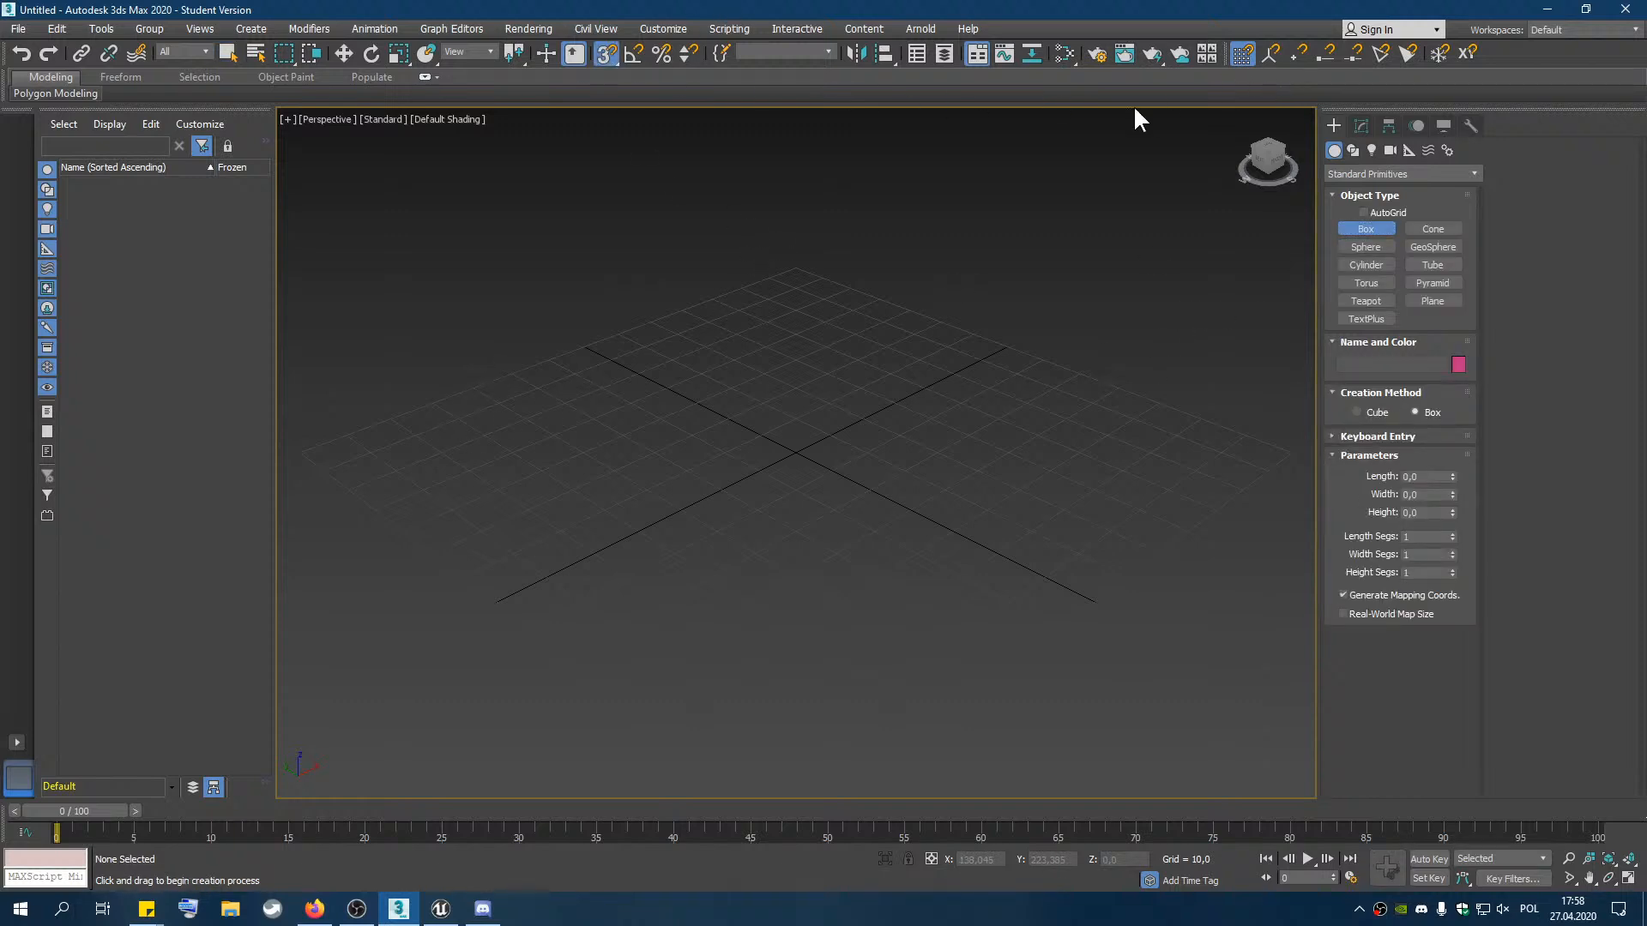
{"action": "left_click_drag", "start_coordinate": [772, 273], "coordinate": [795, 752]}
{"action": "left_click", "coordinate": [794, 721]}
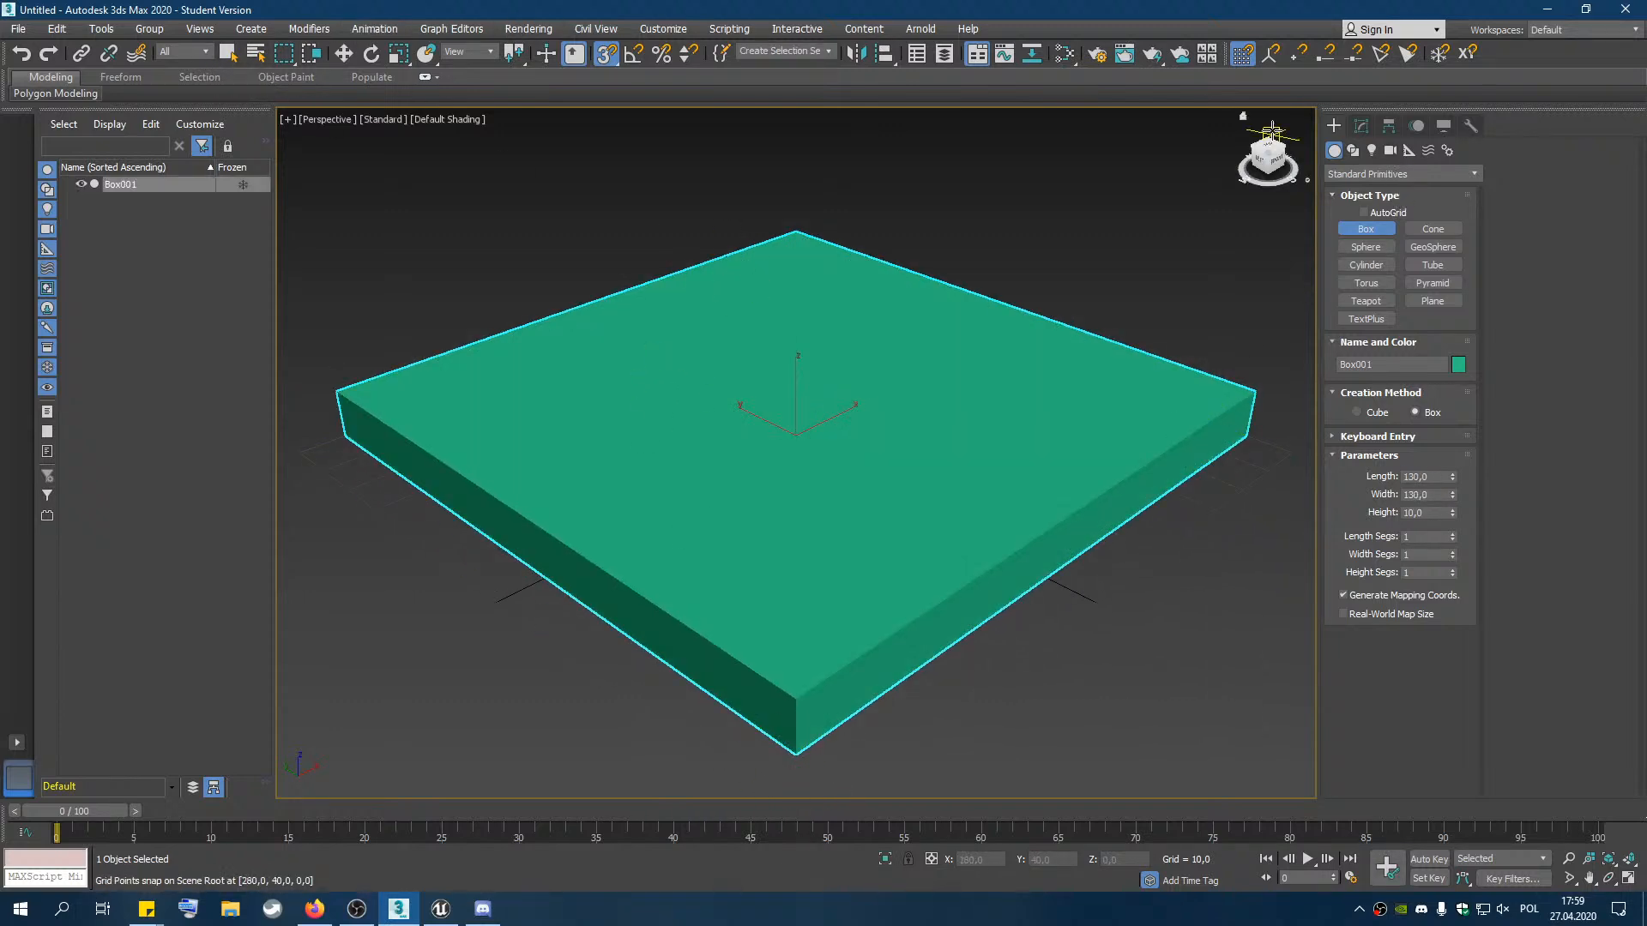
Switch the geometry category to AEC Extended and delete the flat box
{"action": "left_click", "coordinate": [1336, 172]}
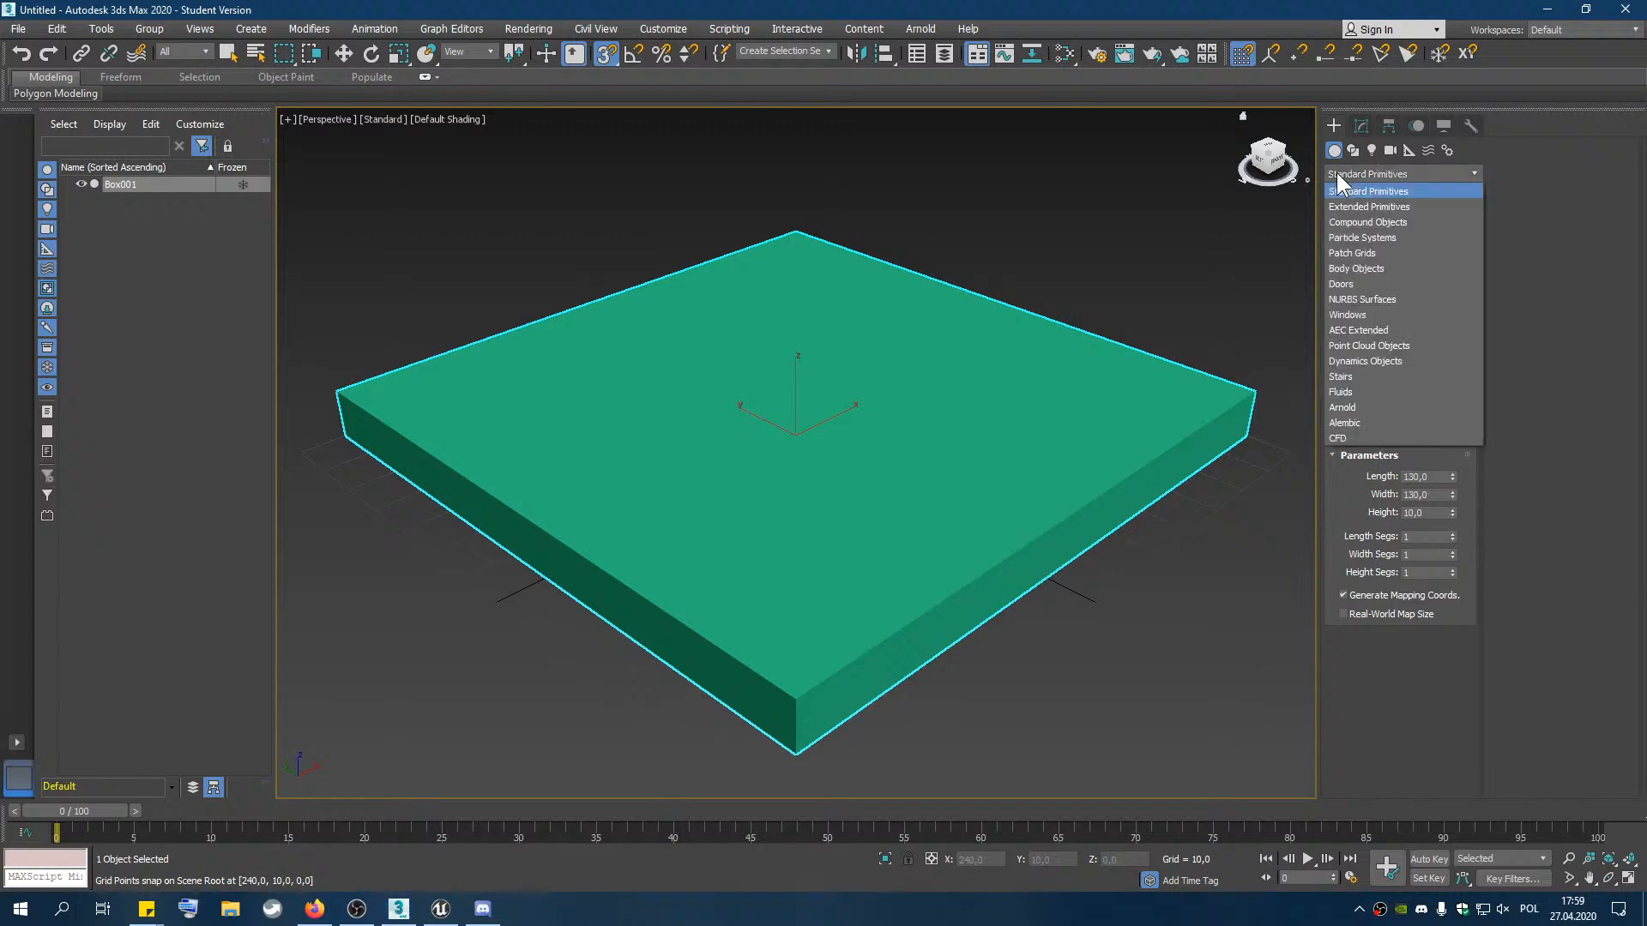
{"action": "left_click", "coordinate": [1368, 331]}
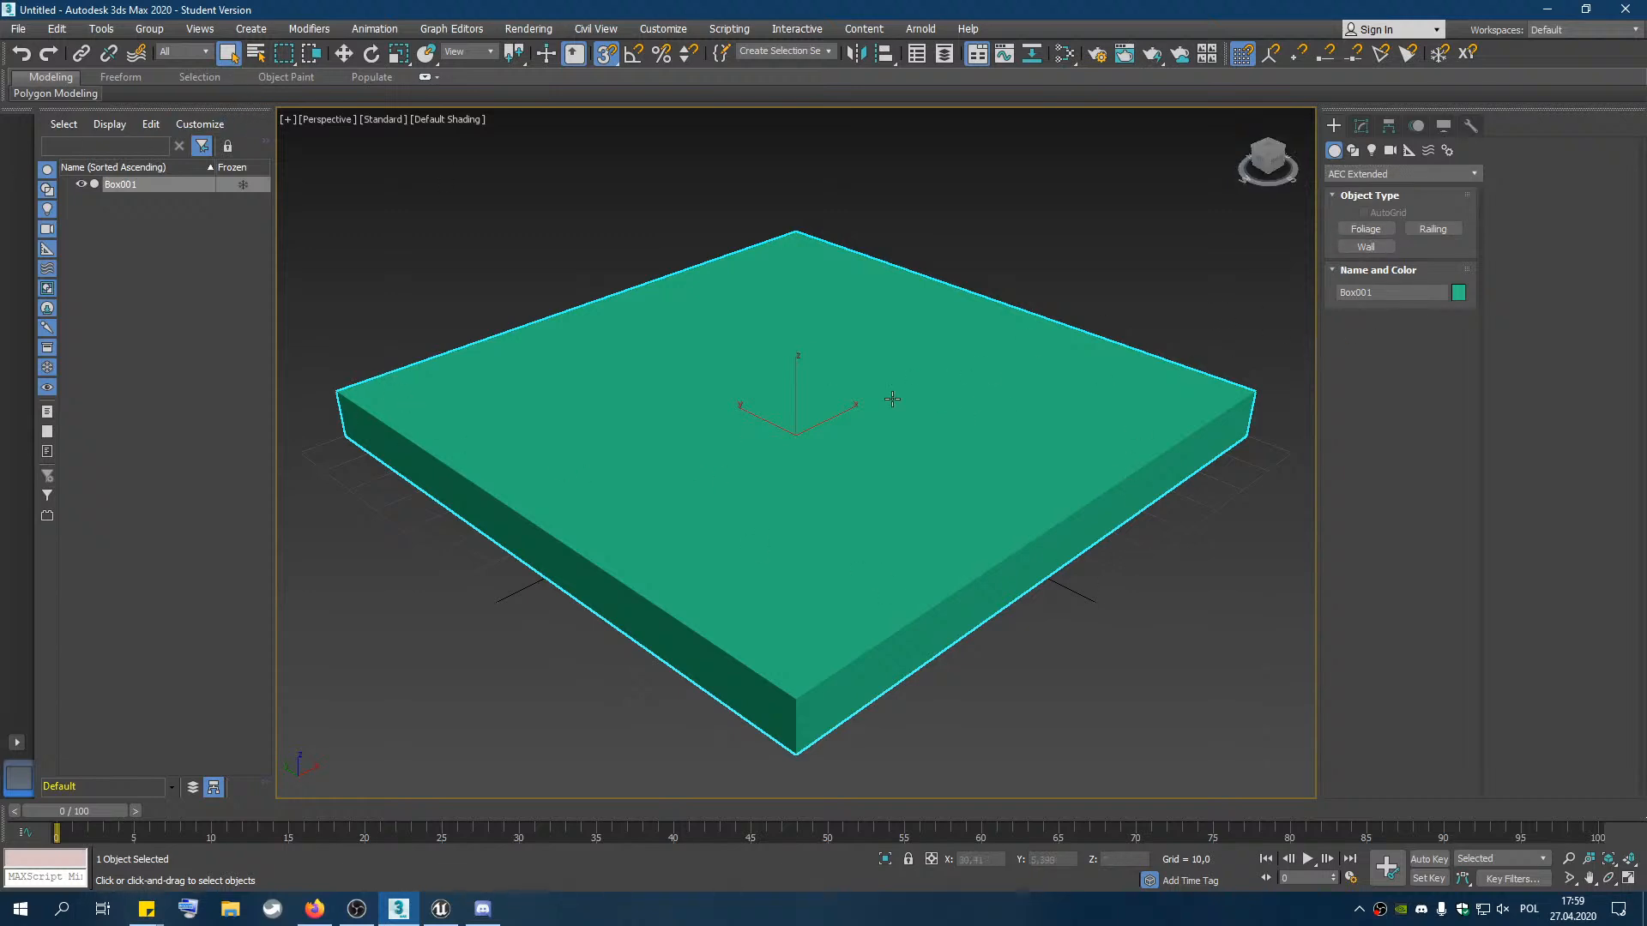
{"action": "key", "text": "Delete"}
Draw an L-shaped wall of two connected segments, 5 wide and 96 high, snapped along two edges of the grid
{"action": "left_click", "coordinate": [1366, 246]}
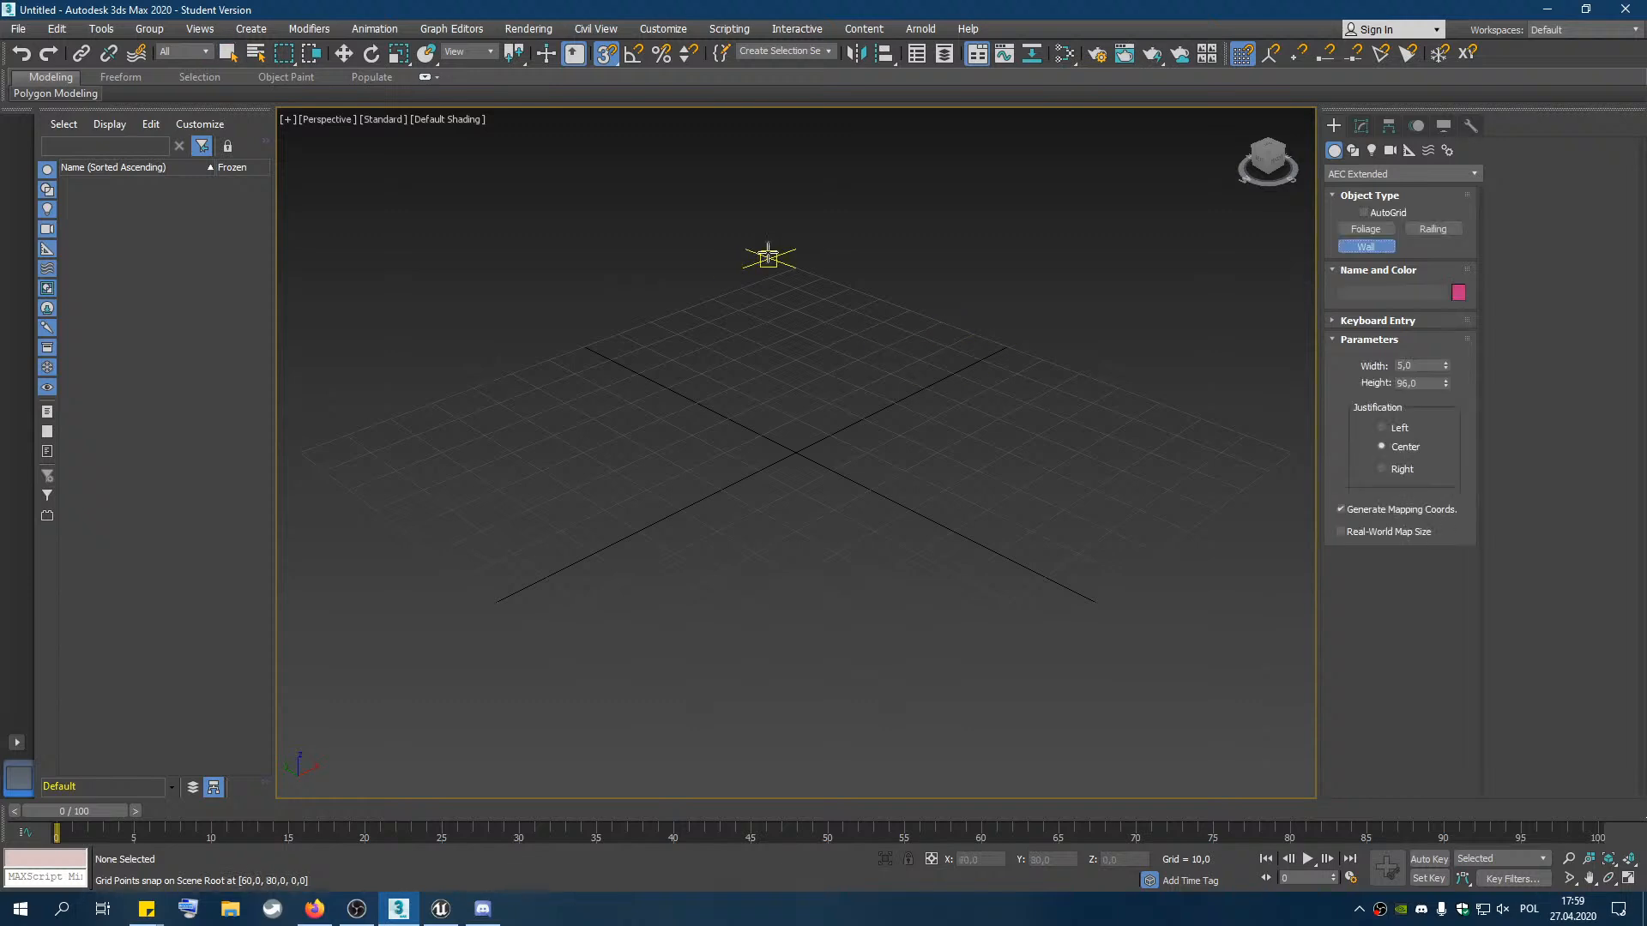
{"action": "left_click", "coordinate": [806, 274]}
{"action": "scroll", "coordinate": [1158, 416], "scroll_direction": "down", "scroll_amount": 6}
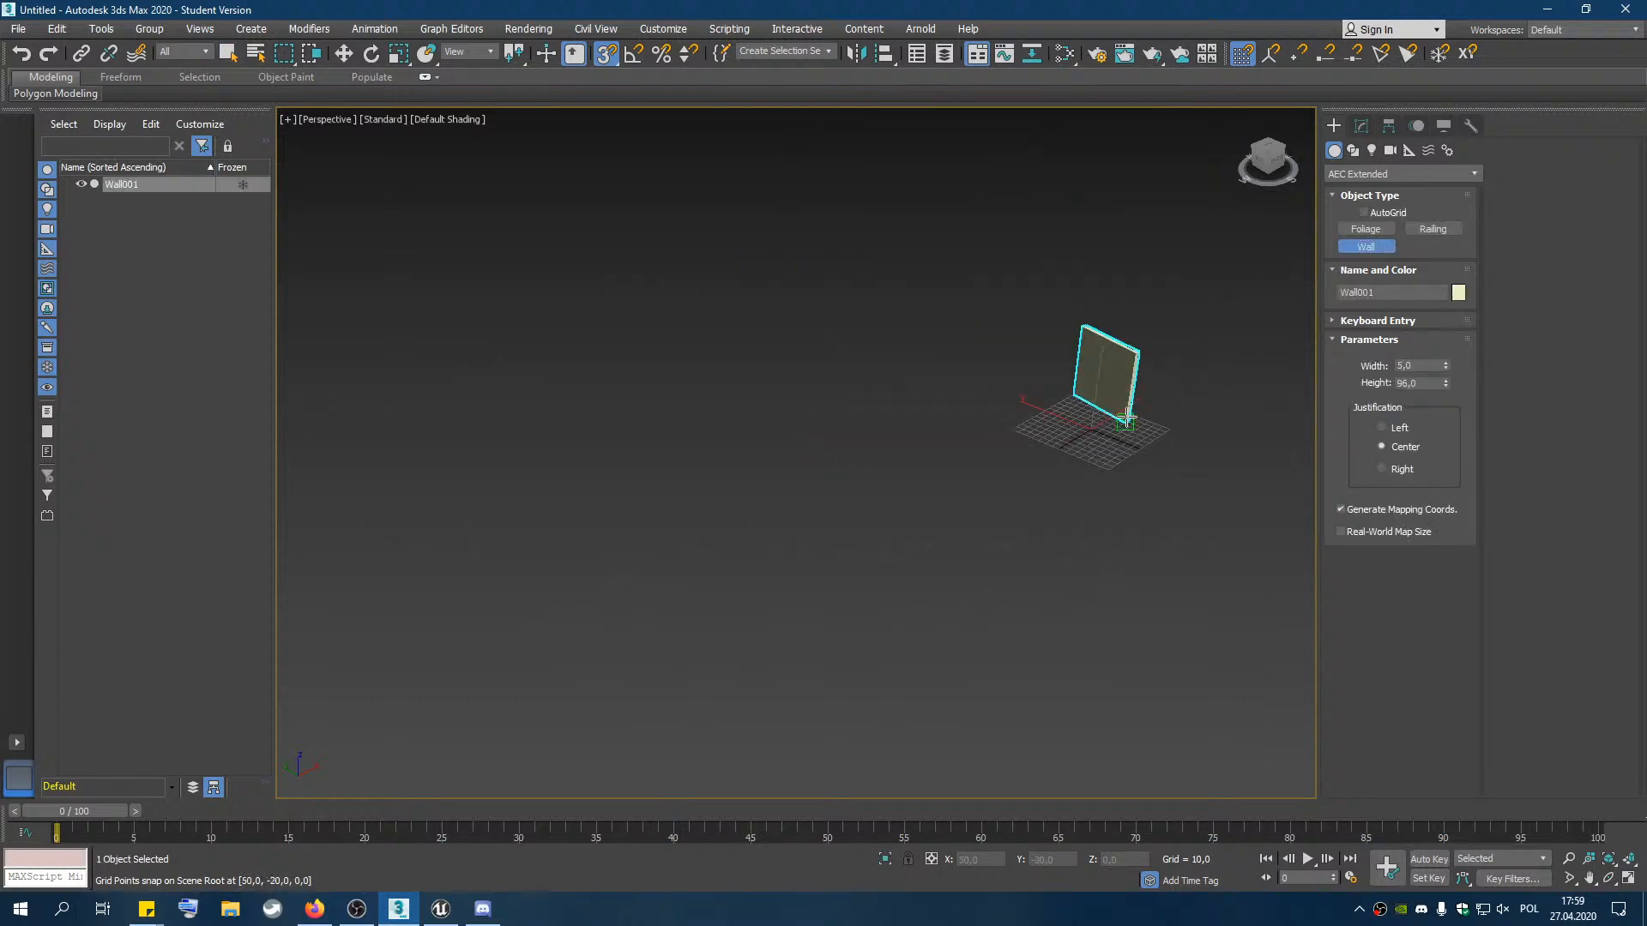
{"action": "scroll", "coordinate": [1203, 428], "scroll_direction": "up", "scroll_amount": 6}
{"action": "left_click", "coordinate": [1005, 493]}
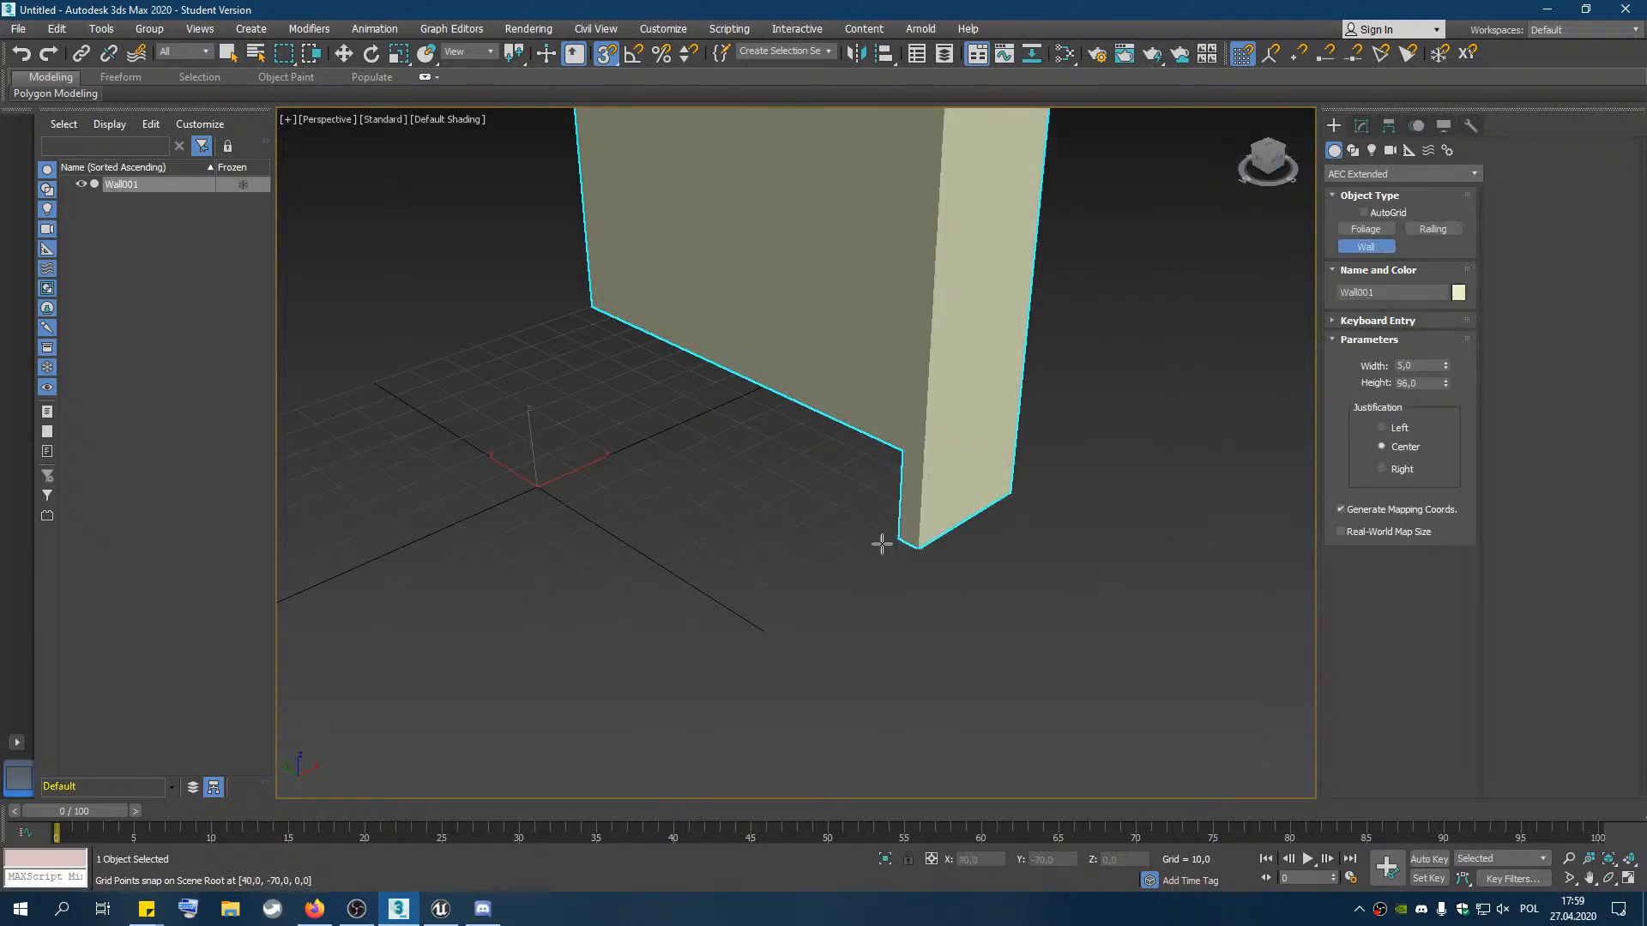
{"action": "scroll", "coordinate": [883, 543], "scroll_direction": "down", "scroll_amount": 5}
{"action": "left_click", "coordinate": [687, 643]}
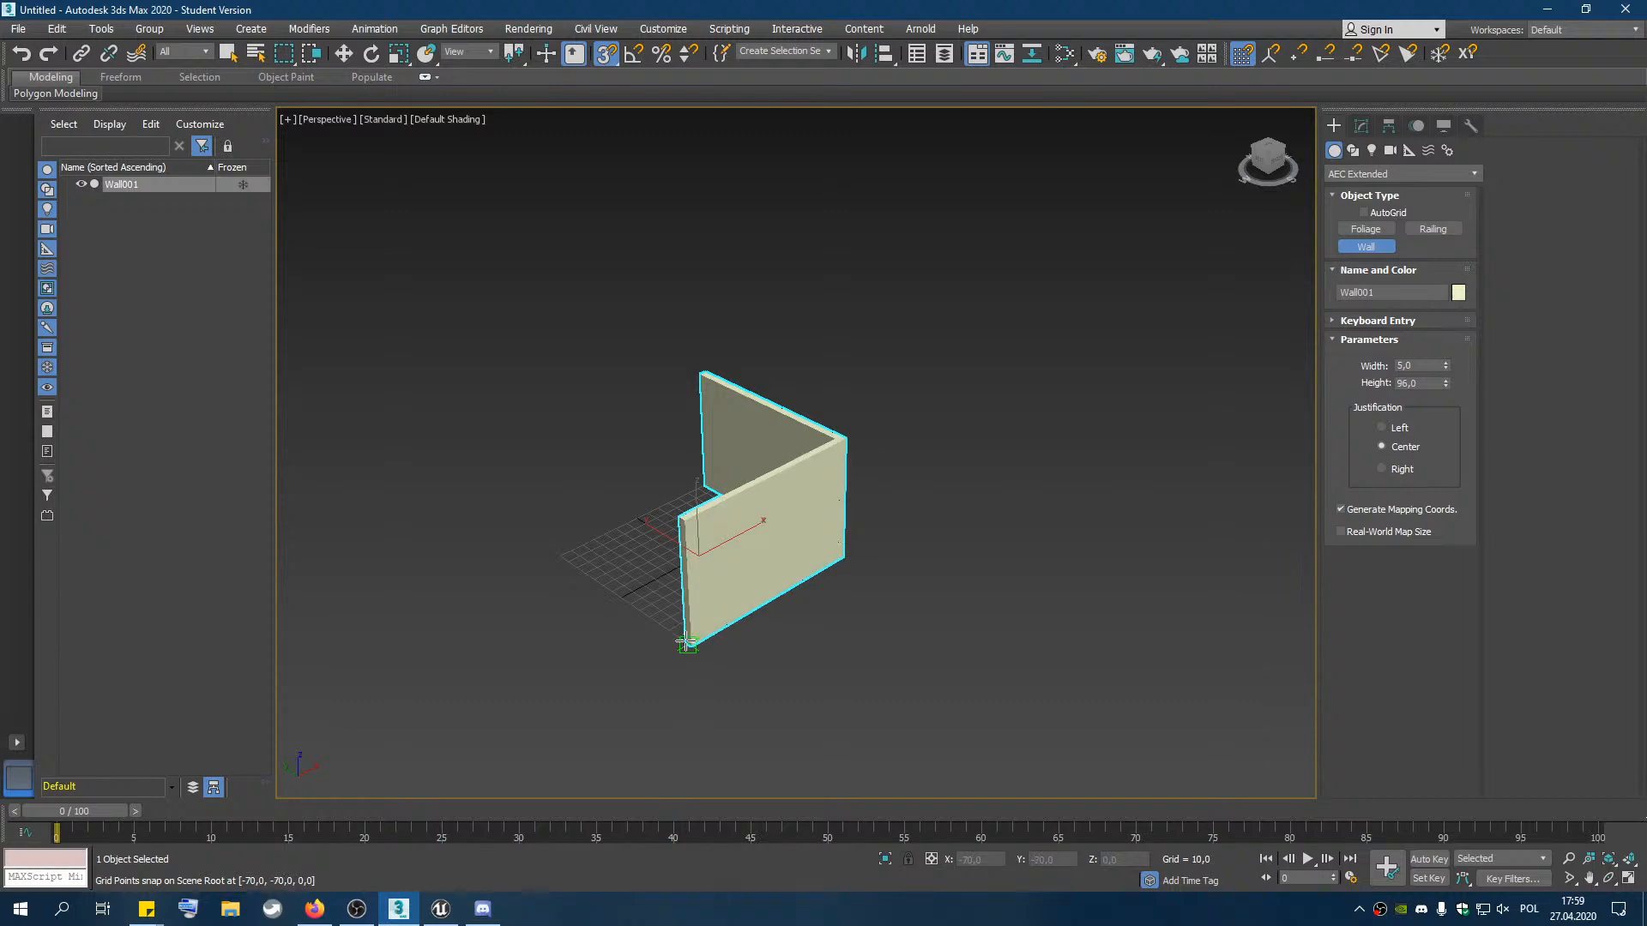
{"action": "right_click", "coordinate": [597, 555]}
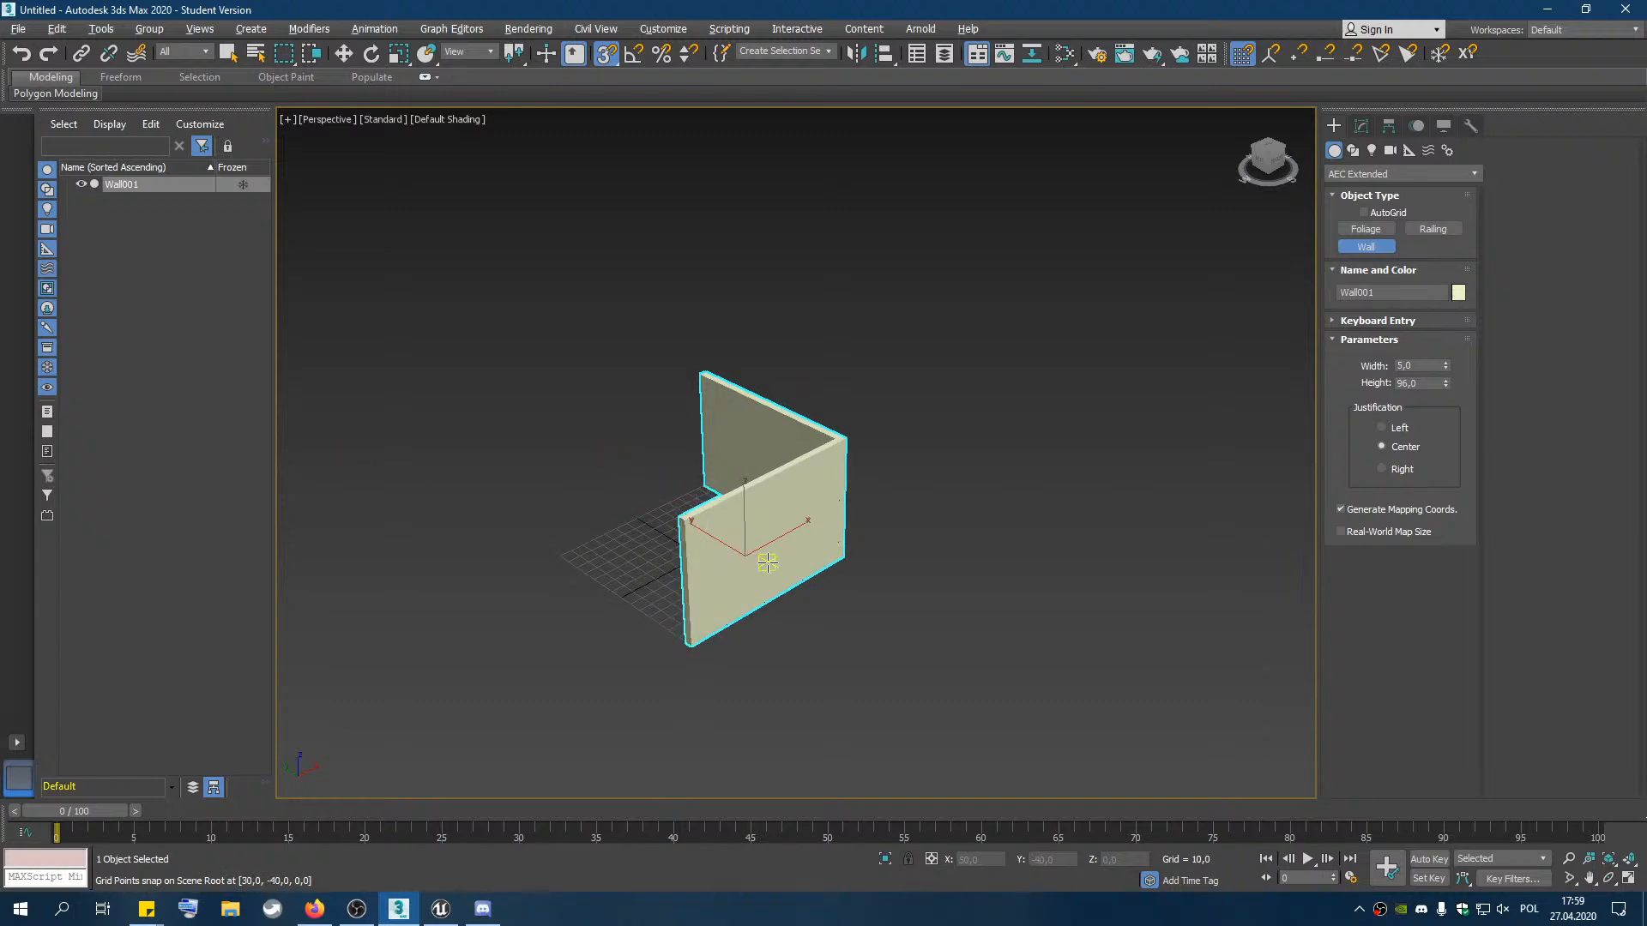
Inspect the L-shaped wall from its inner side and undo its creation
{"action": "middle_click_drag", "start_coordinate": [809, 530], "coordinate": [846, 591], "text": "alt"}
{"action": "mouse_move", "coordinate": [664, 675]}
{"action": "middle_mouse_down", "text": "alt"}
{"action": "mouse_move", "coordinate": [677, 655]}
{"action": "mouse_move", "coordinate": [558, 661]}
{"action": "mouse_move", "coordinate": [654, 655]}
{"action": "middle_mouse_up", "text": "alt"}
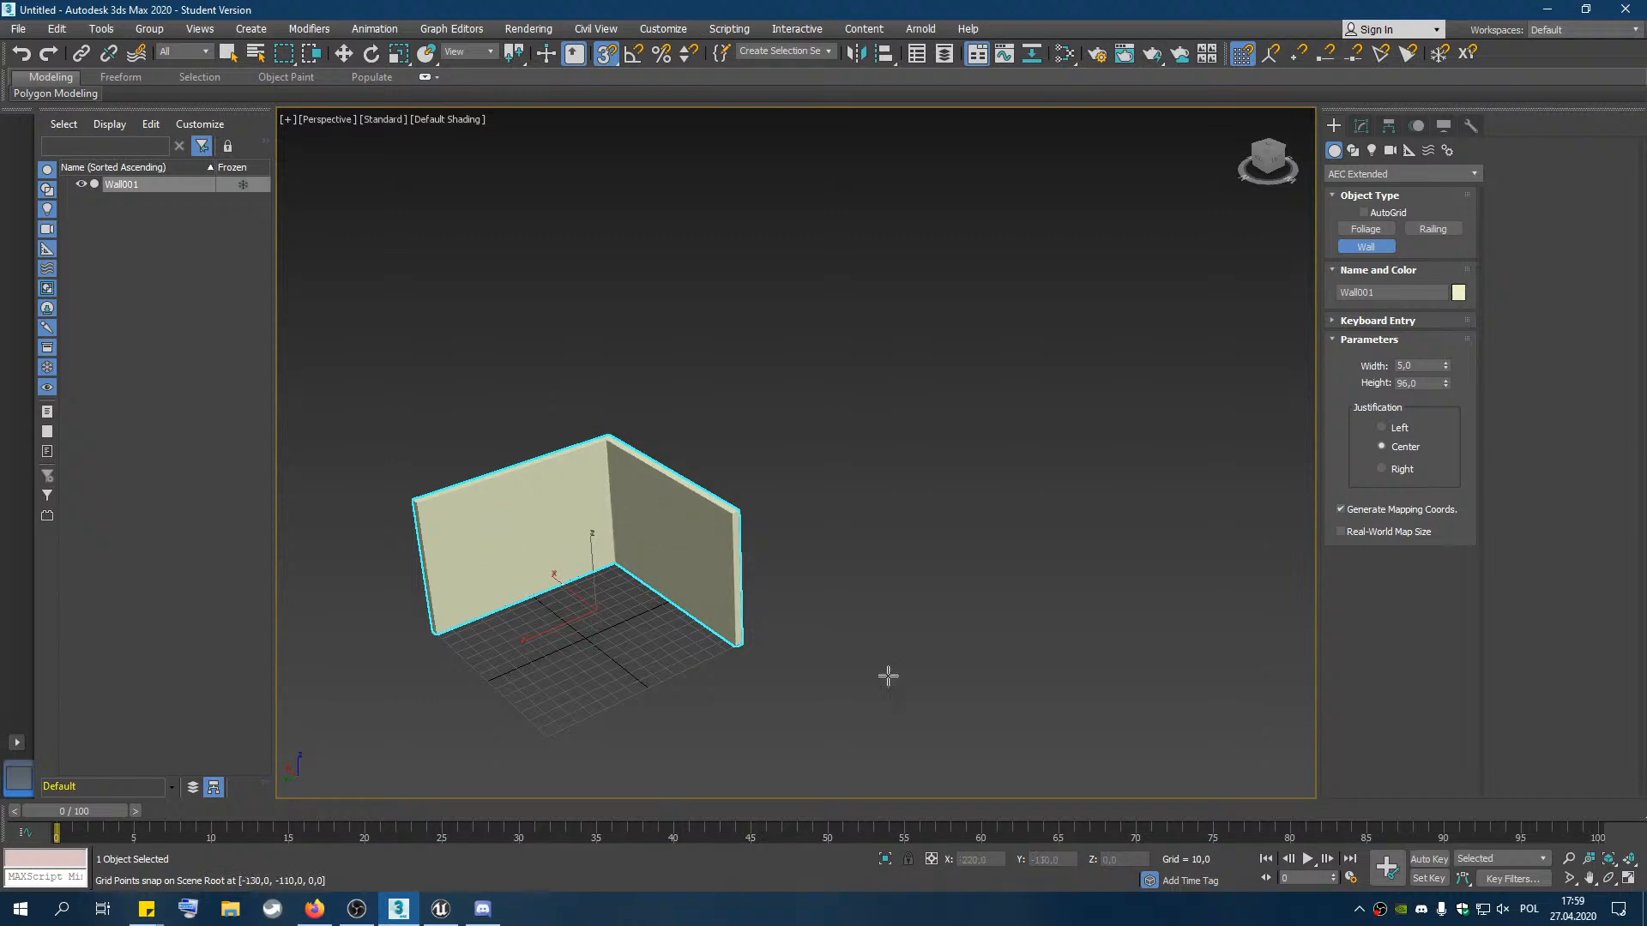
{"action": "key", "text": "ctrl+z"}
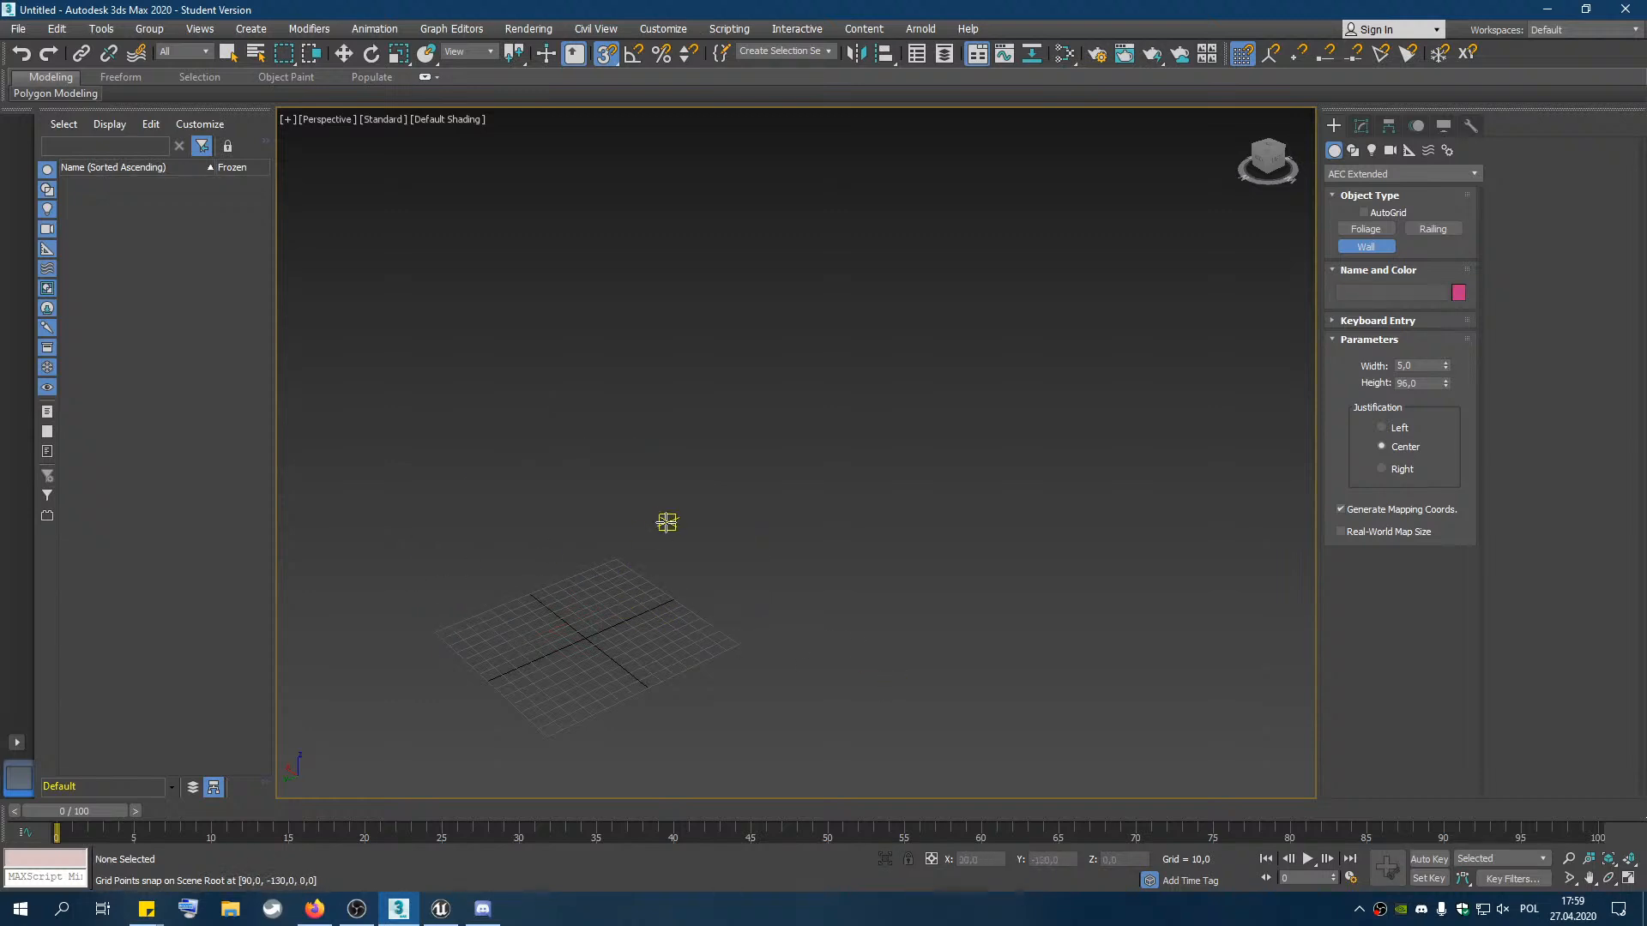
{"action": "middle_click_drag", "start_coordinate": [540, 570], "coordinate": [900, 400], "text": "alt"}
{"action": "right_click", "coordinate": [593, 609]}
{"action": "middle_click_drag", "start_coordinate": [691, 518], "coordinate": [735, 511], "text": "alt"}
{"action": "middle_click_drag", "start_coordinate": [824, 463], "coordinate": [784, 534]}
{"action": "scroll", "coordinate": [809, 521], "scroll_direction": "up", "scroll_amount": 3}
{"action": "scroll", "coordinate": [884, 487], "scroll_direction": "up", "scroll_amount": 4}
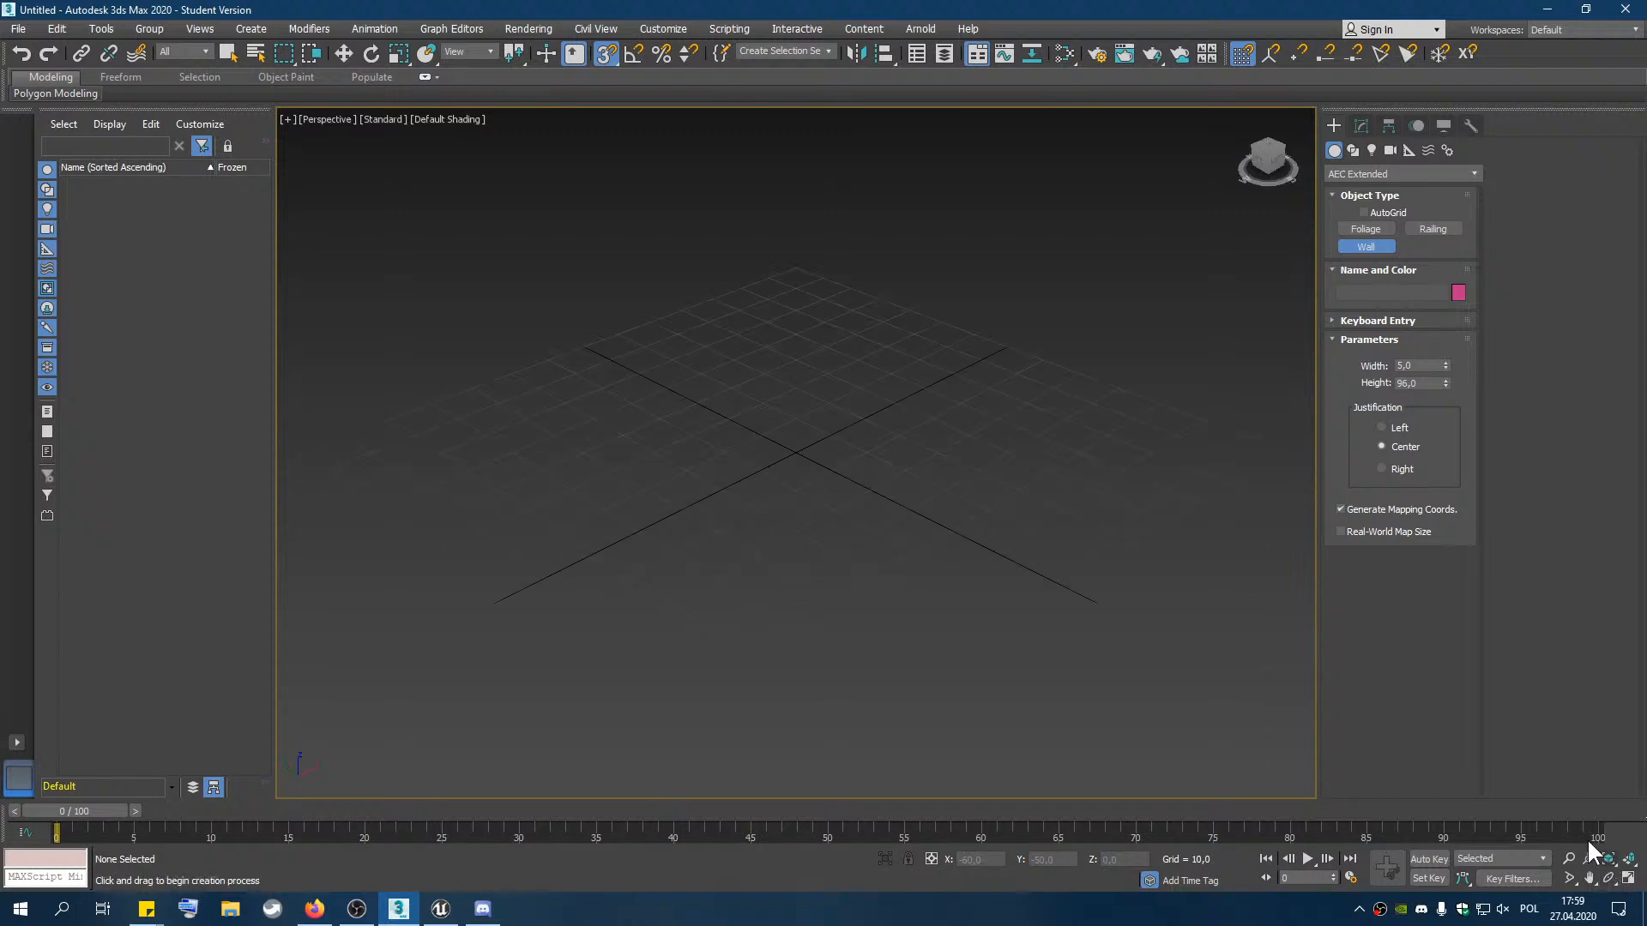
Create a standing box 140 long, 10 wide and 100 high along the grid's central axis as a wall
{"action": "scroll", "coordinate": [884, 487], "scroll_direction": "down", "scroll_amount": 4}
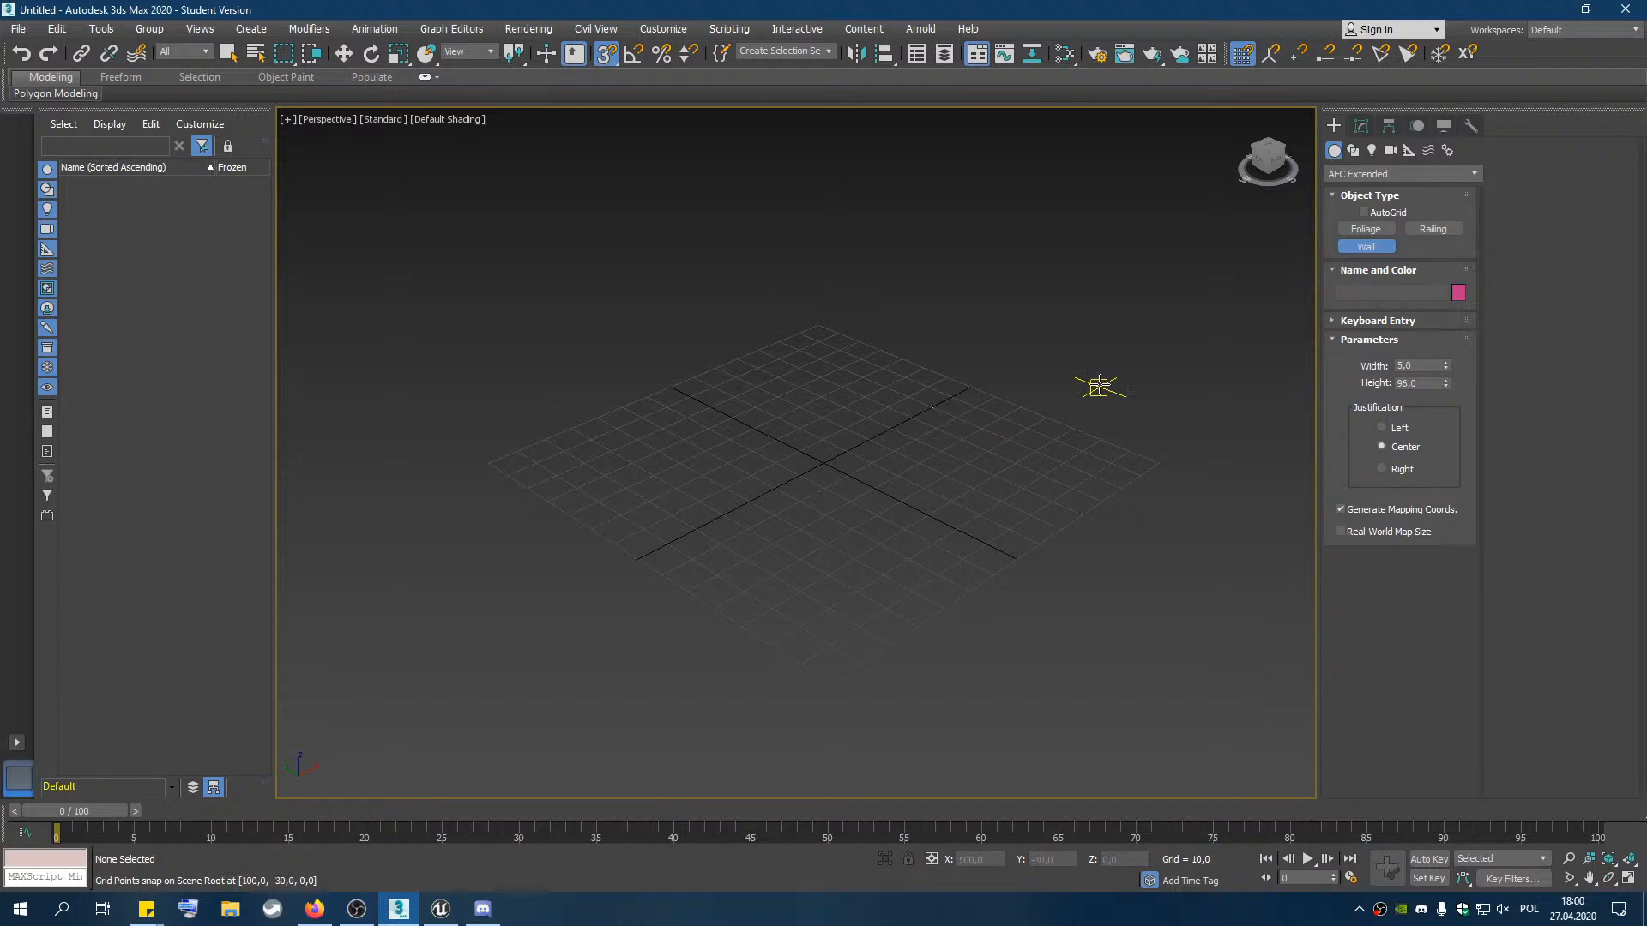
{"action": "left_click", "coordinate": [1342, 177]}
{"action": "left_click", "coordinate": [1342, 189]}
{"action": "left_click", "coordinate": [1373, 228]}
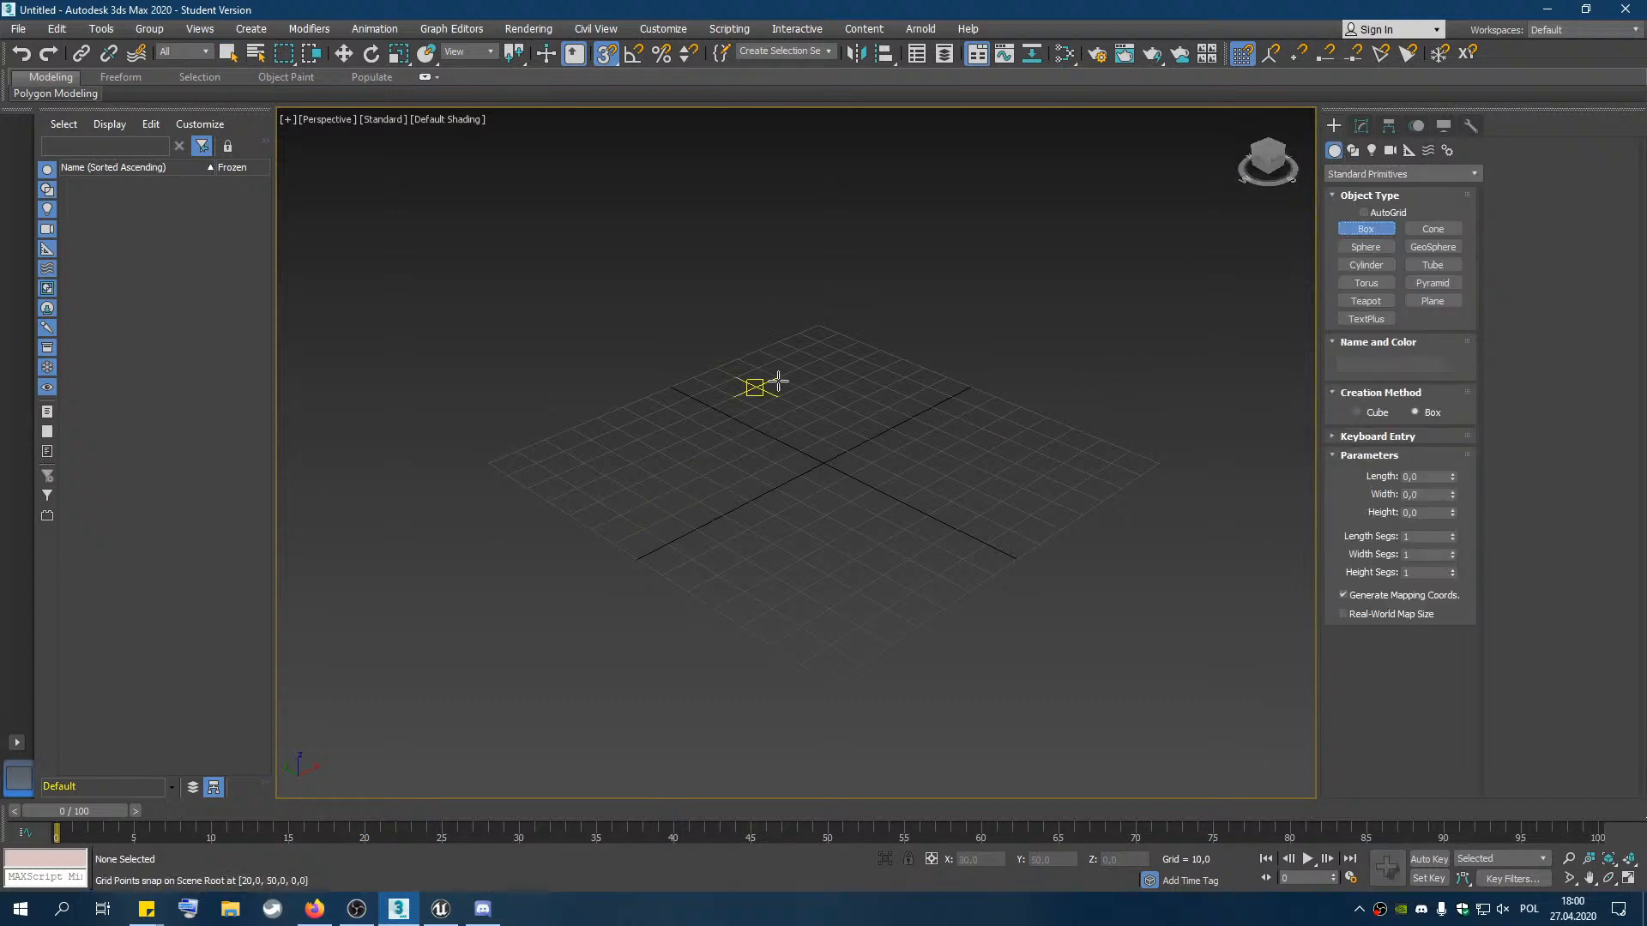
{"action": "left_click_drag", "start_coordinate": [678, 383], "coordinate": [1013, 553]}
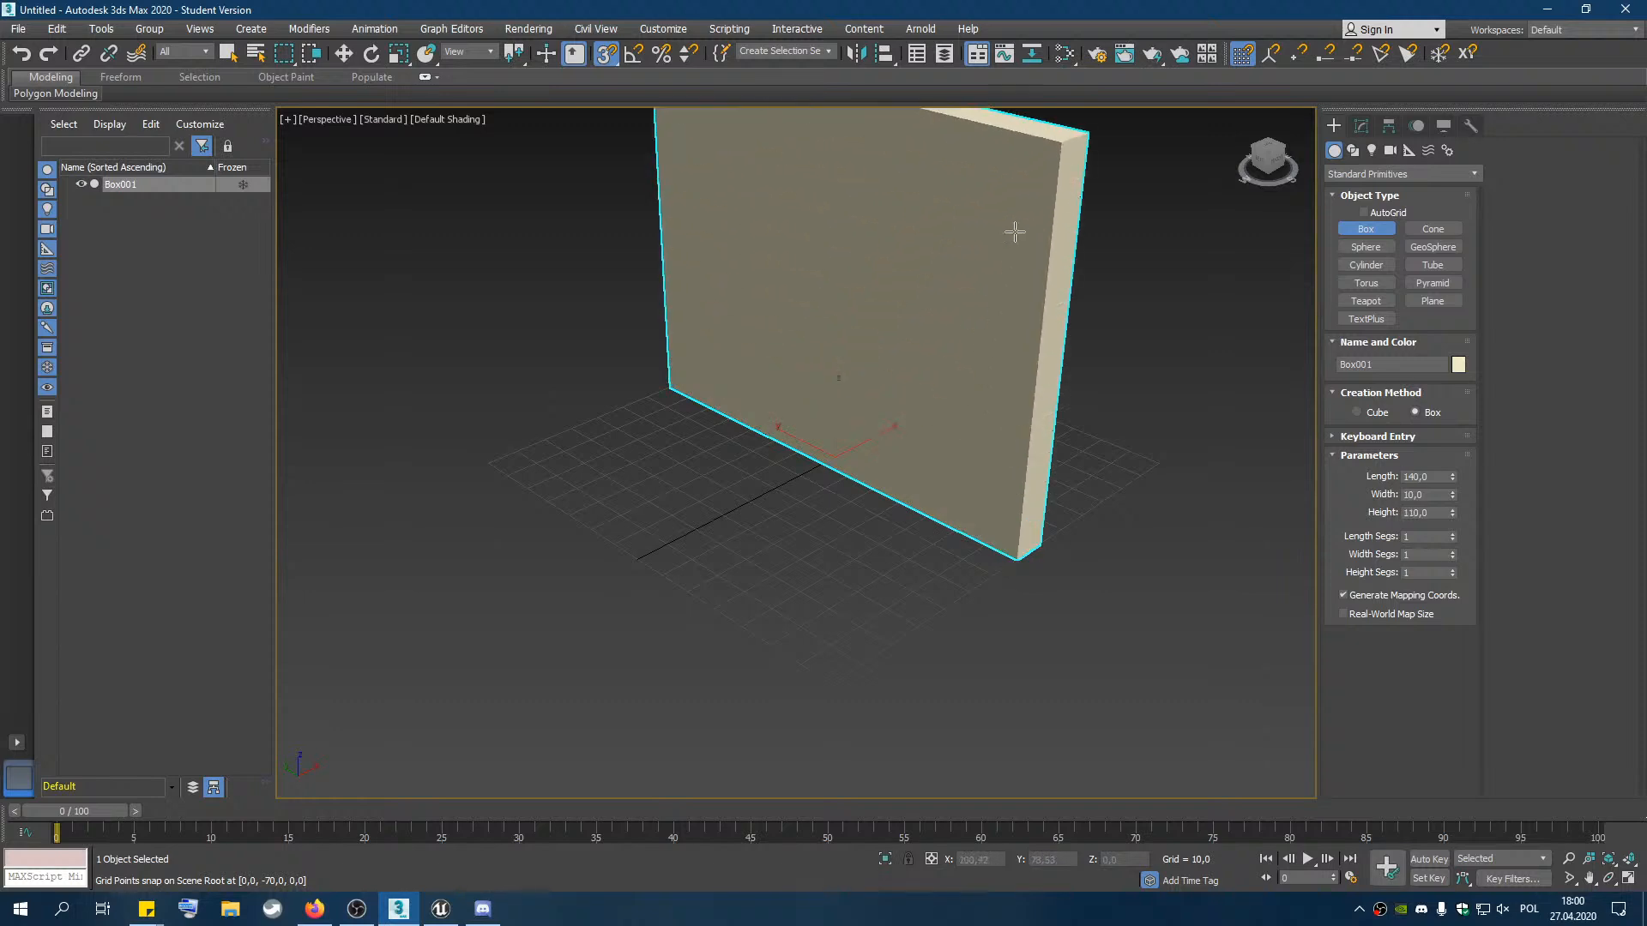
{"action": "left_click", "coordinate": [1001, 254]}
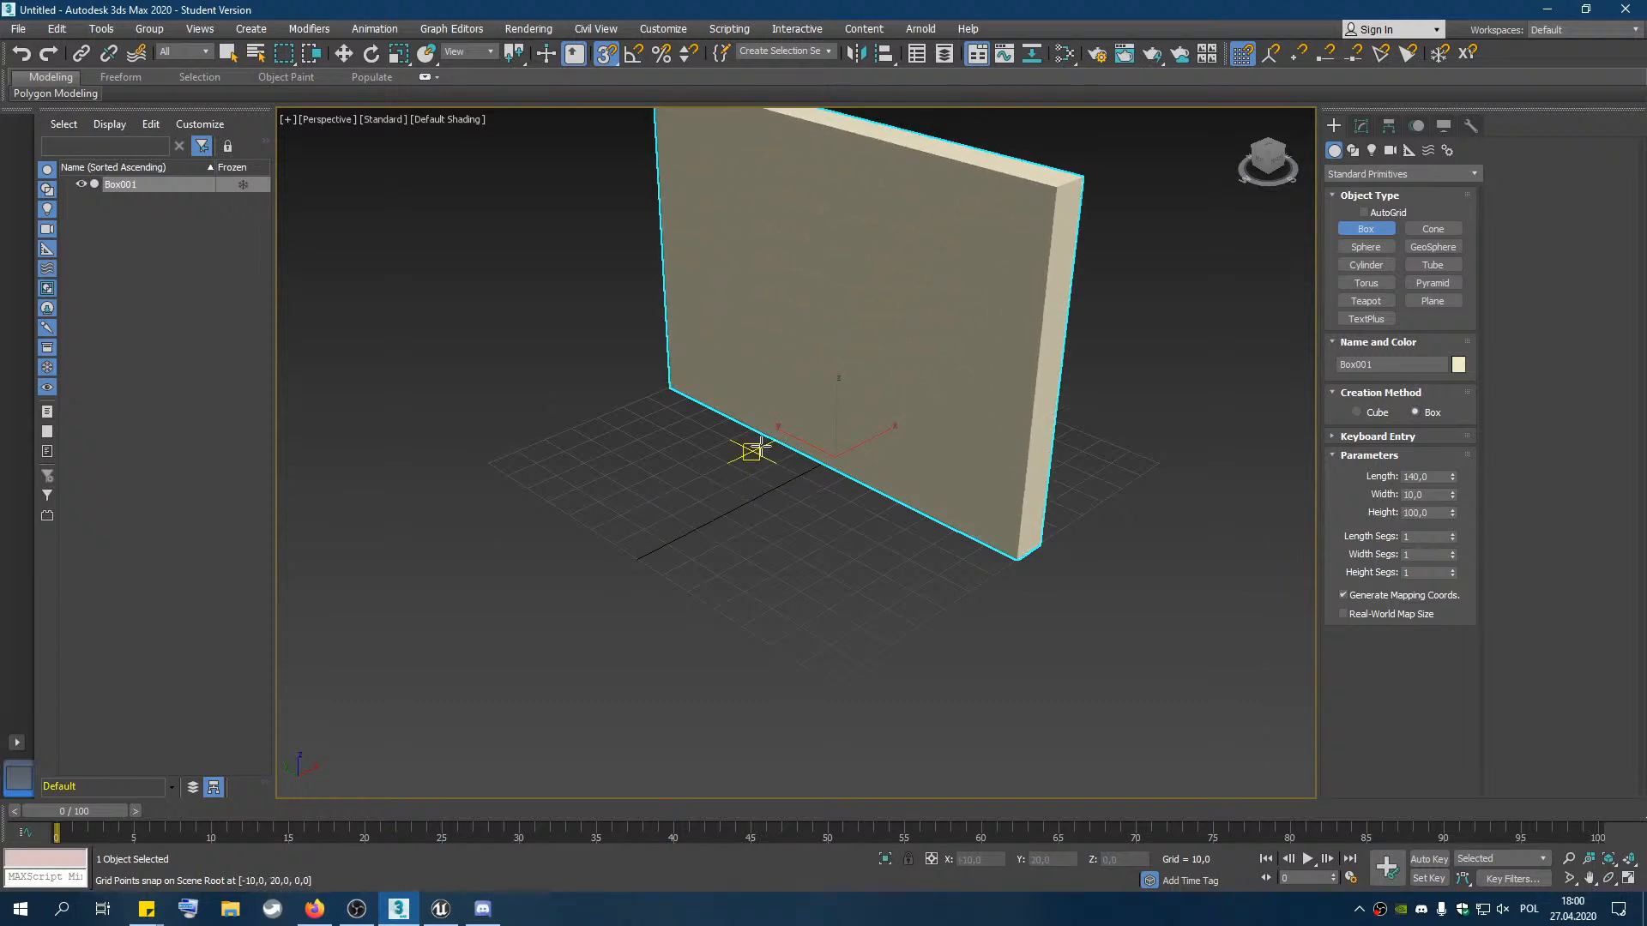
Create a door-shaped box 40 long, 20 wide and 70 high passing through the base of the wall box
{"action": "left_click_drag", "start_coordinate": [755, 451], "coordinate": [909, 475]}
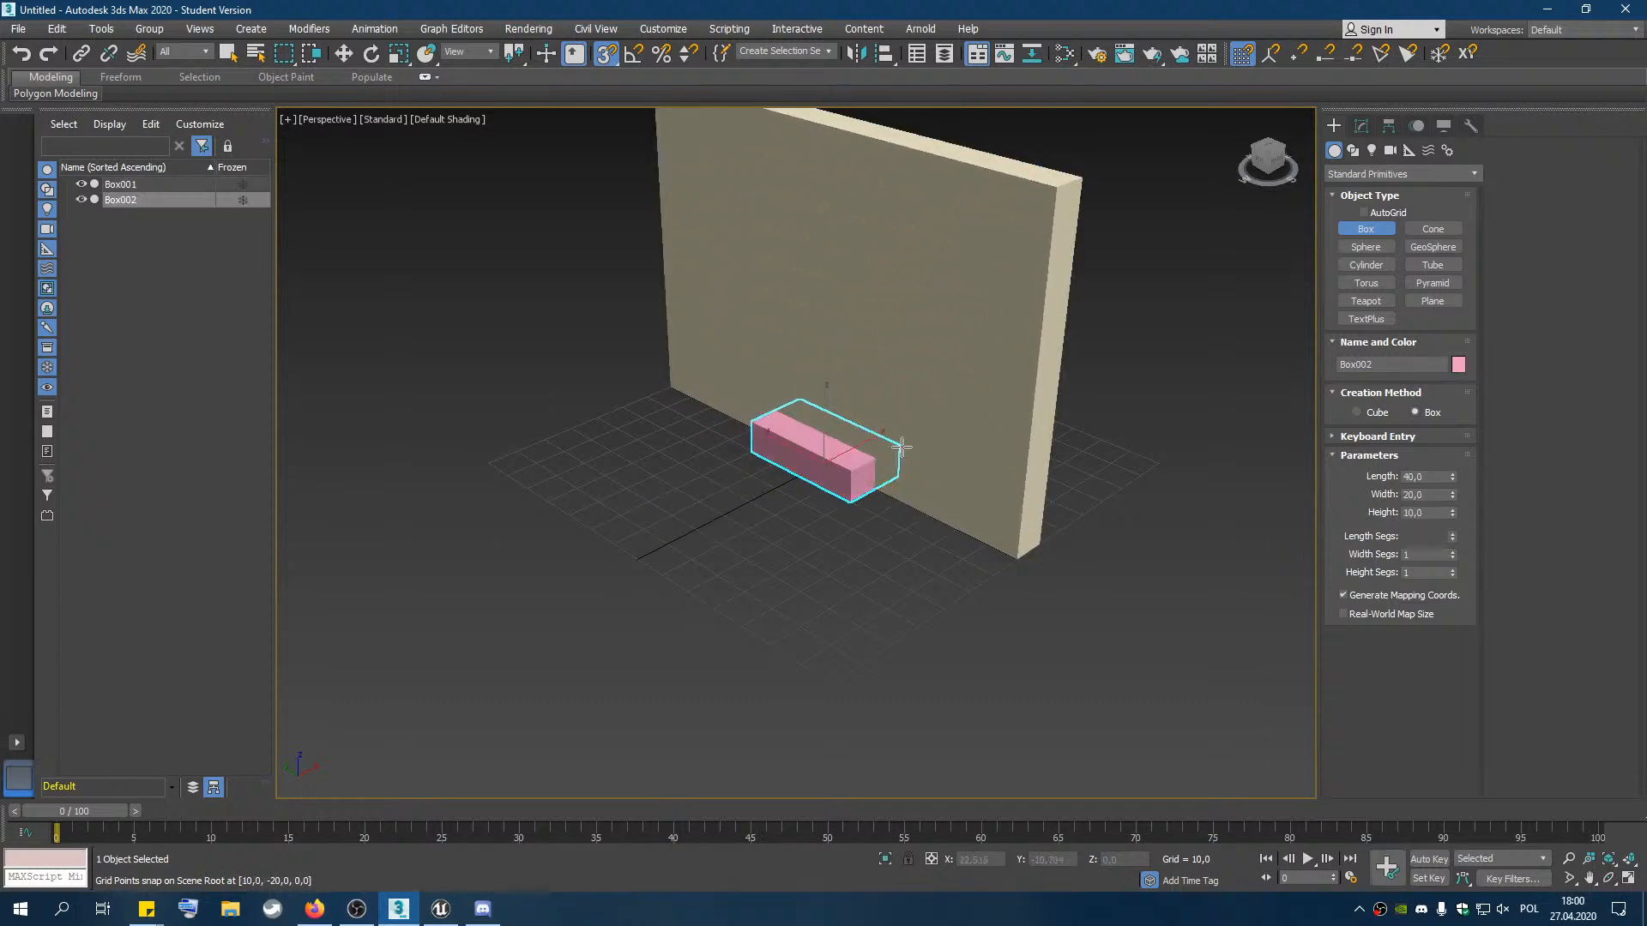
{"action": "left_click", "coordinate": [911, 254]}
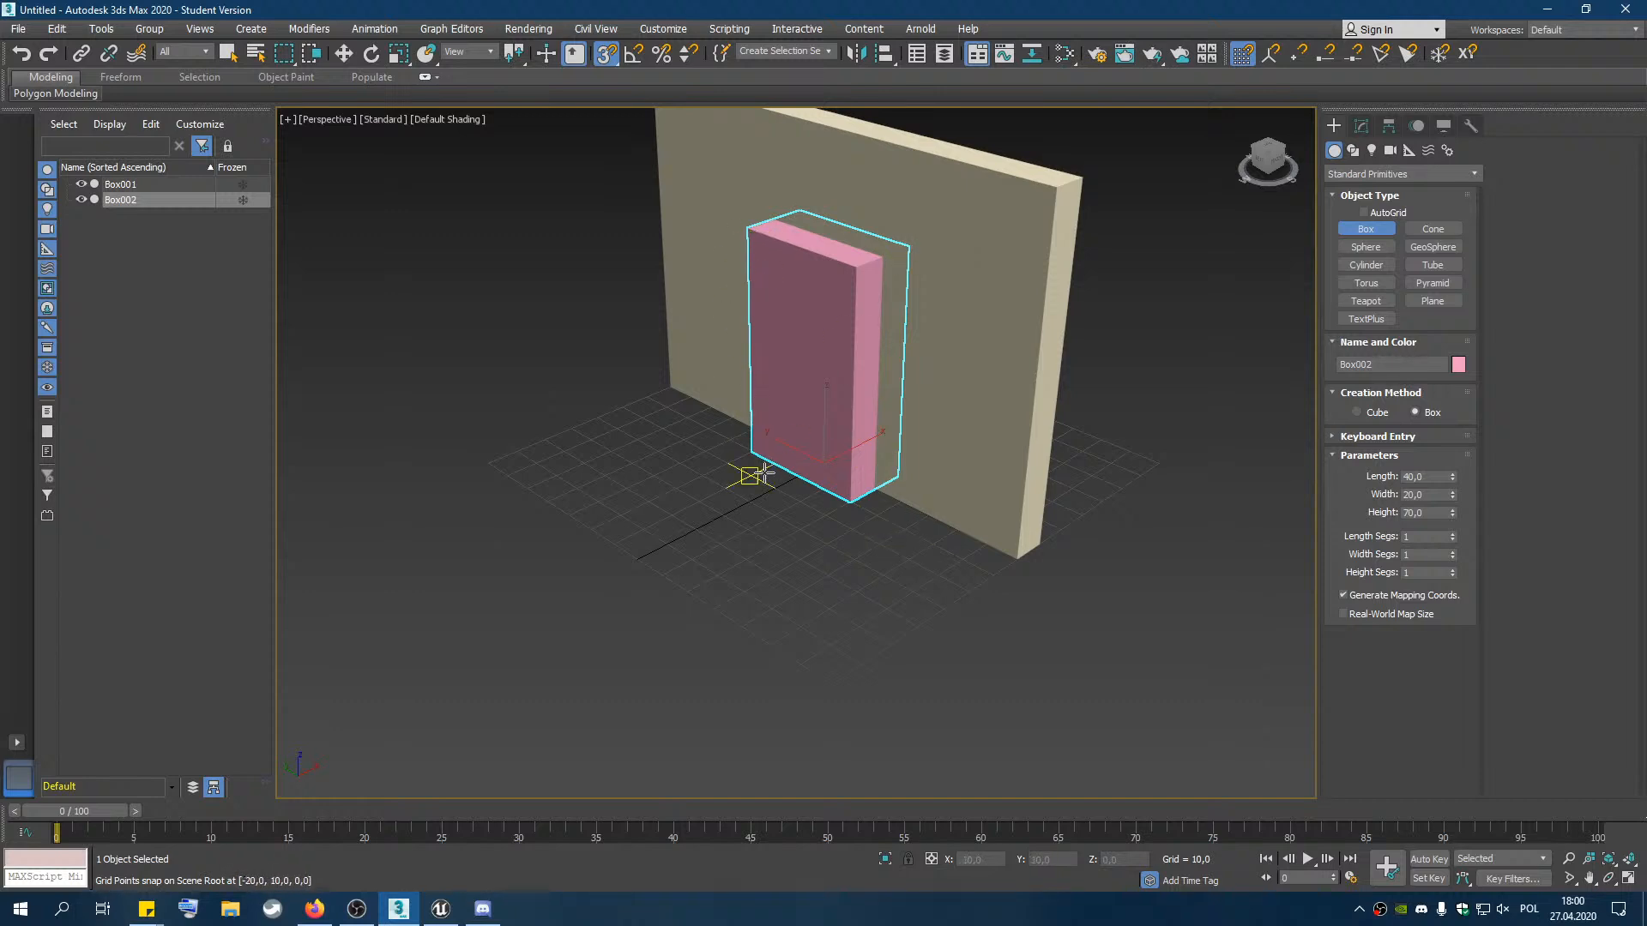
{"action": "key", "text": "q"}
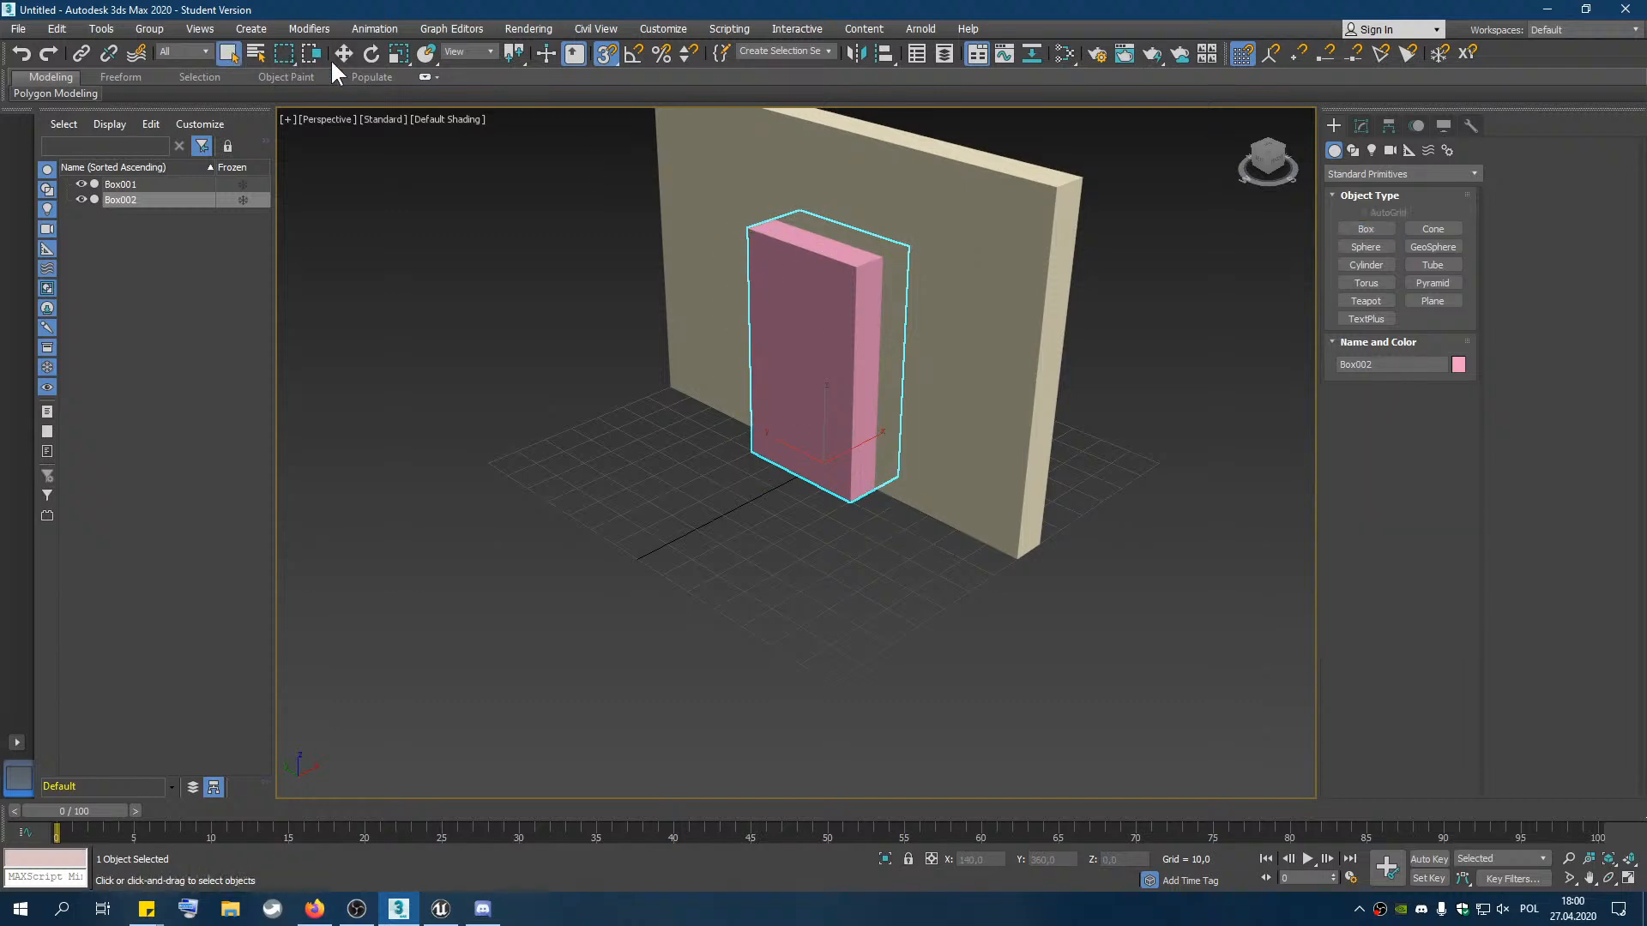
Subtract the door-shaped box from the wall box with a ProBoolean operation to cut a doorway
{"action": "left_click", "coordinate": [995, 198]}
{"action": "left_click", "coordinate": [1360, 173]}
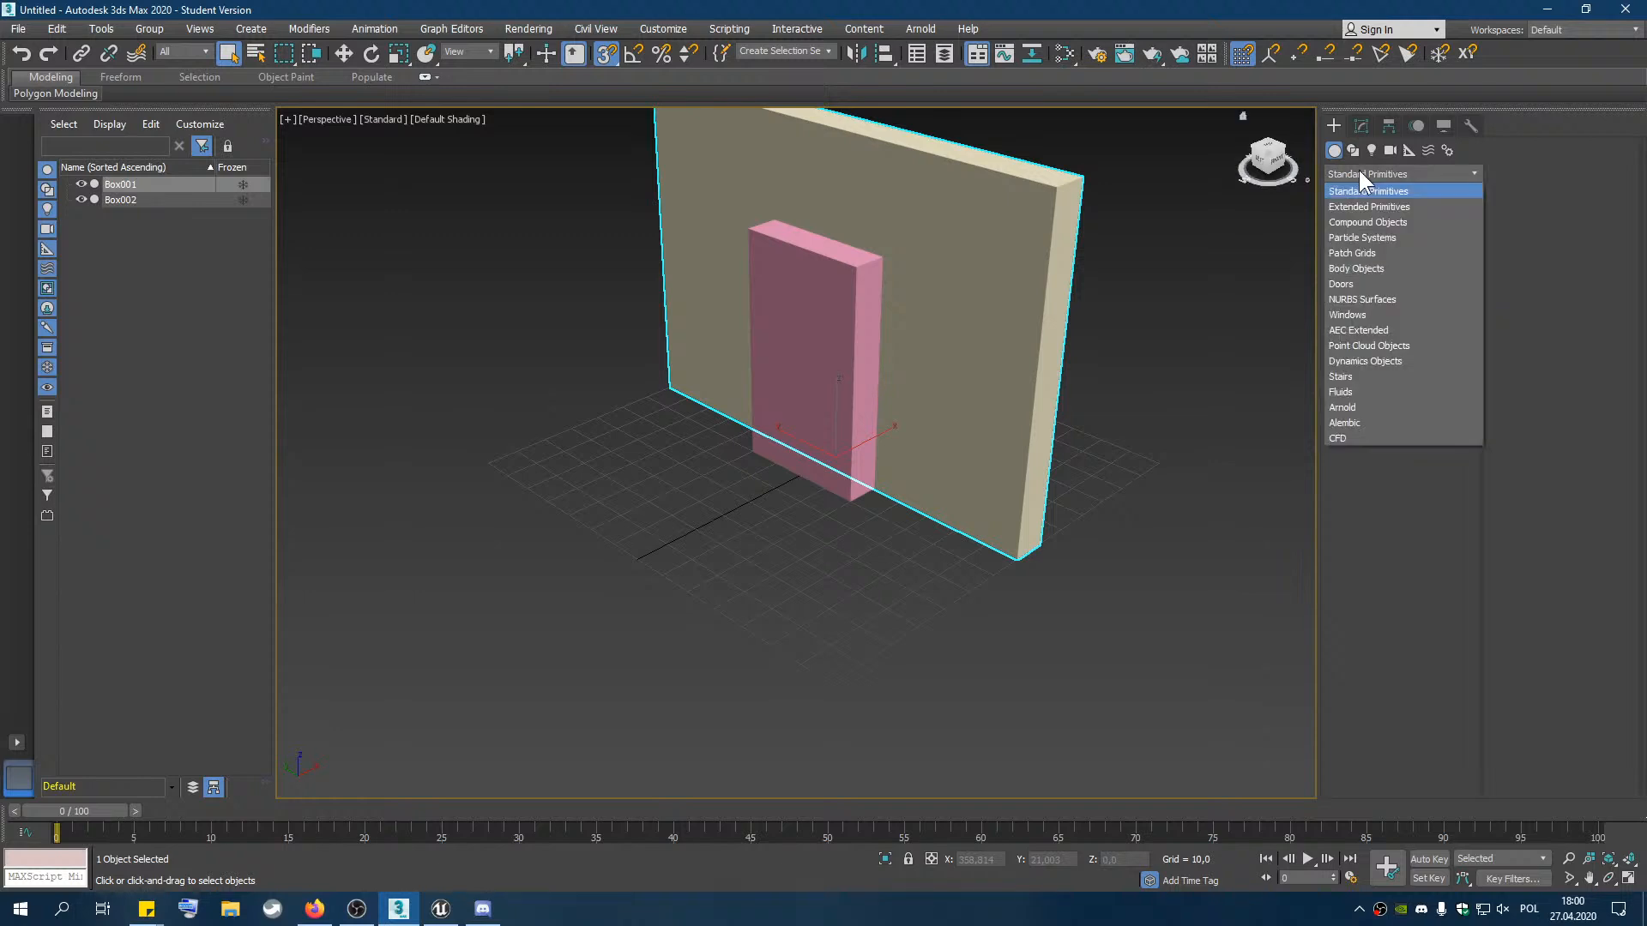
{"action": "left_click", "coordinate": [1357, 219]}
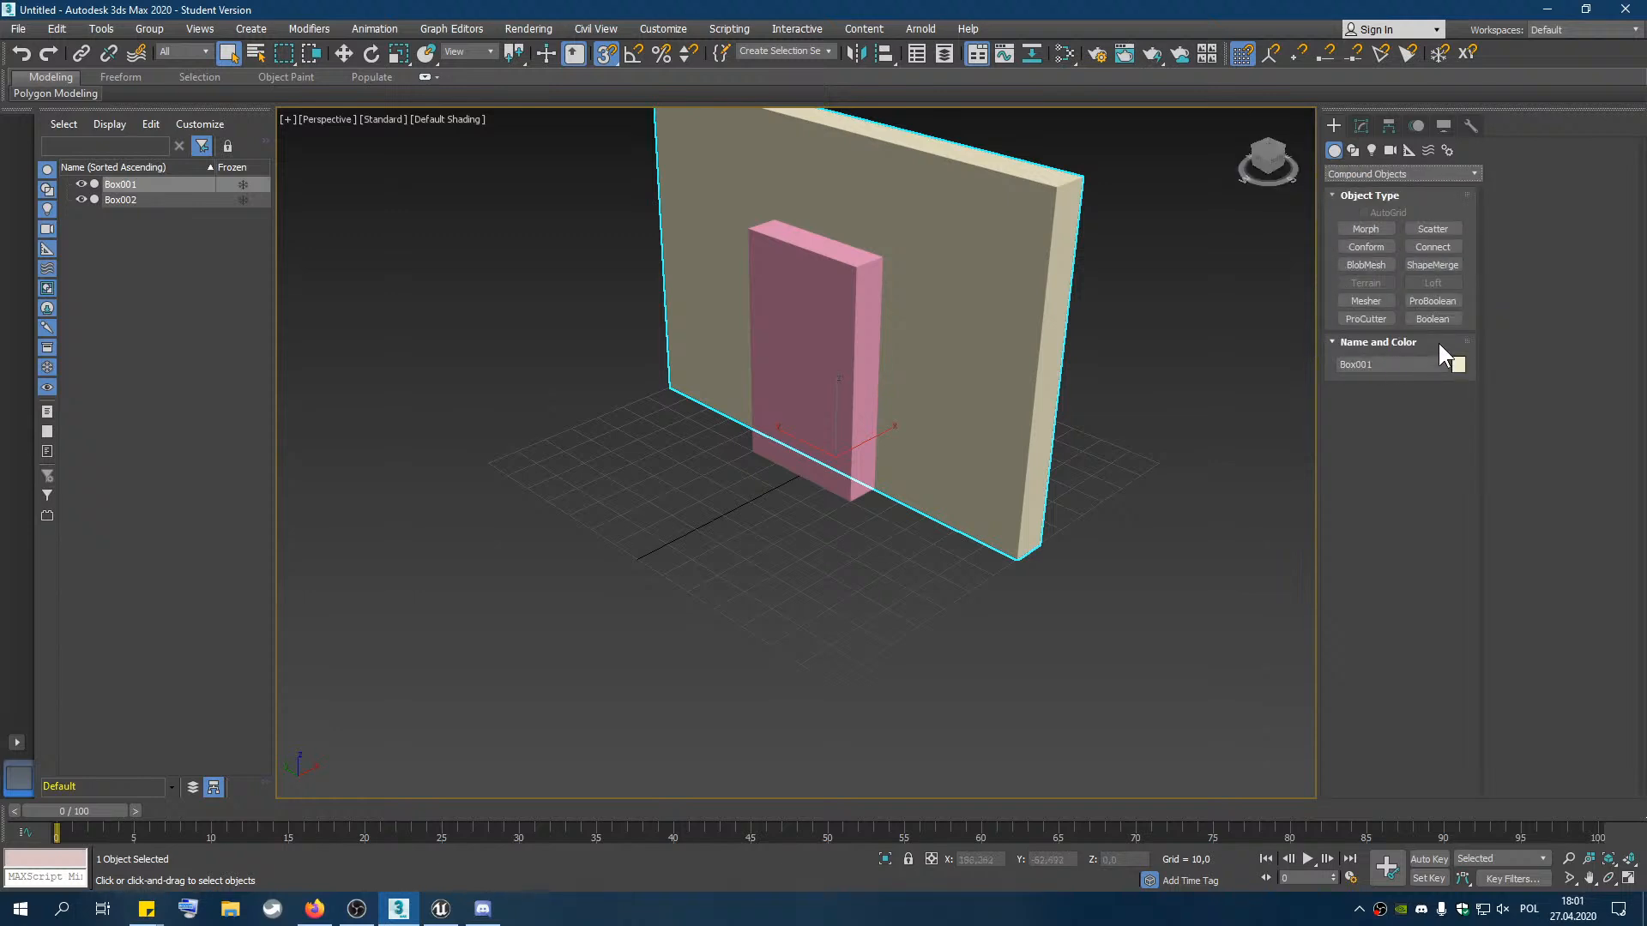
{"action": "left_click", "coordinate": [1424, 302]}
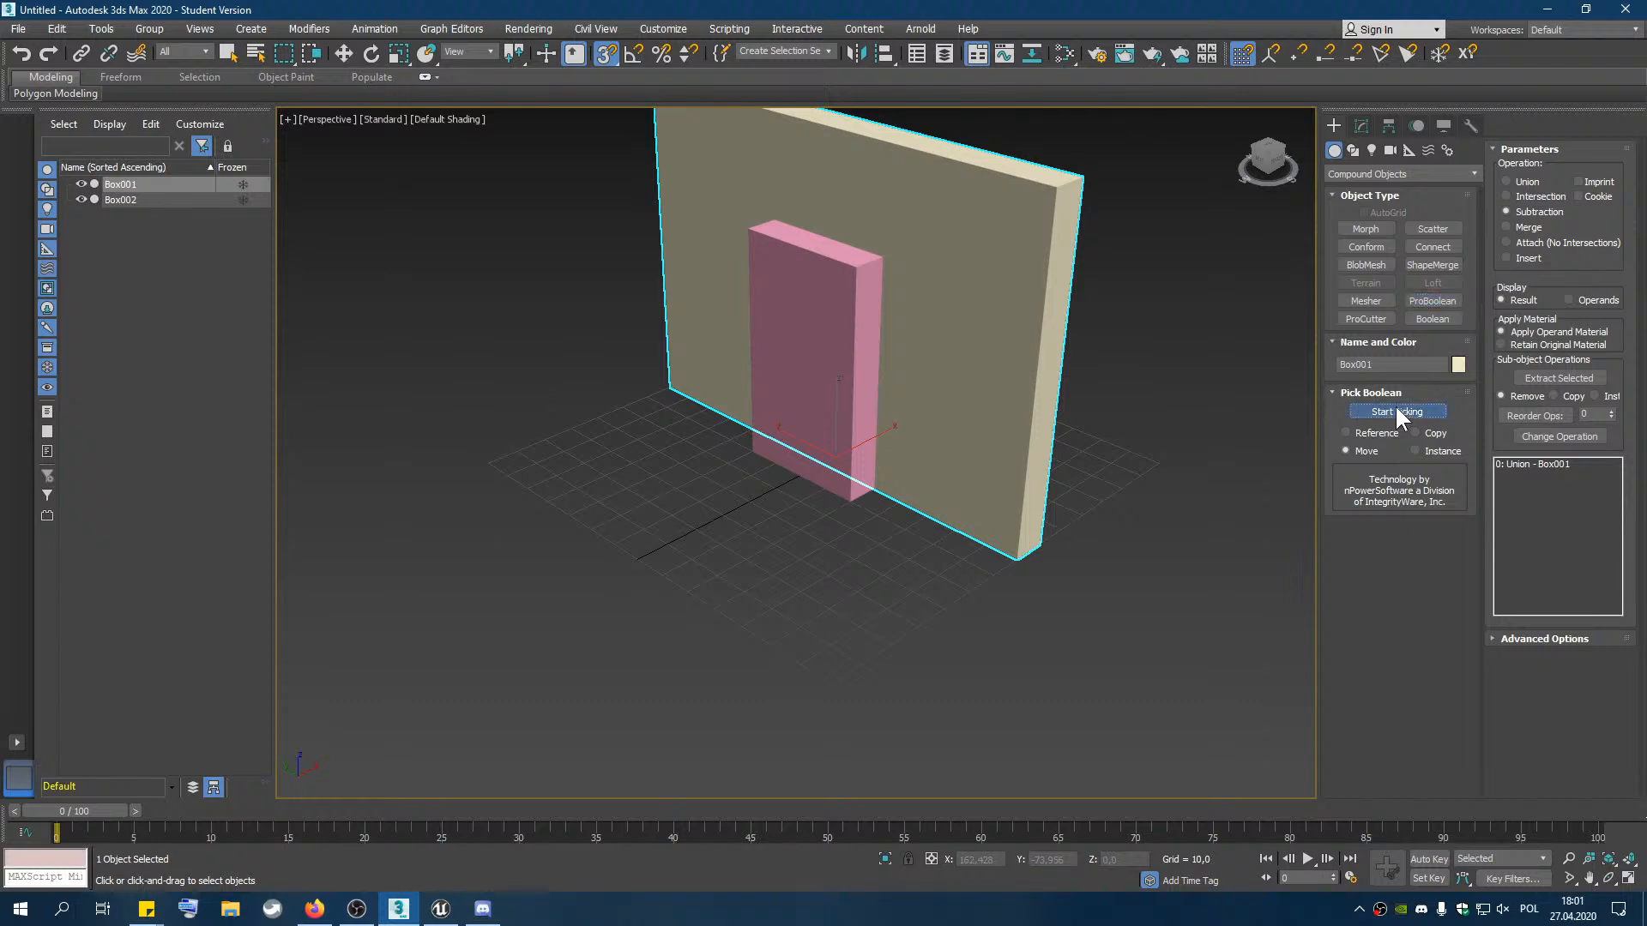
{"action": "left_click", "coordinate": [1397, 412]}
{"action": "left_click", "coordinate": [837, 451]}
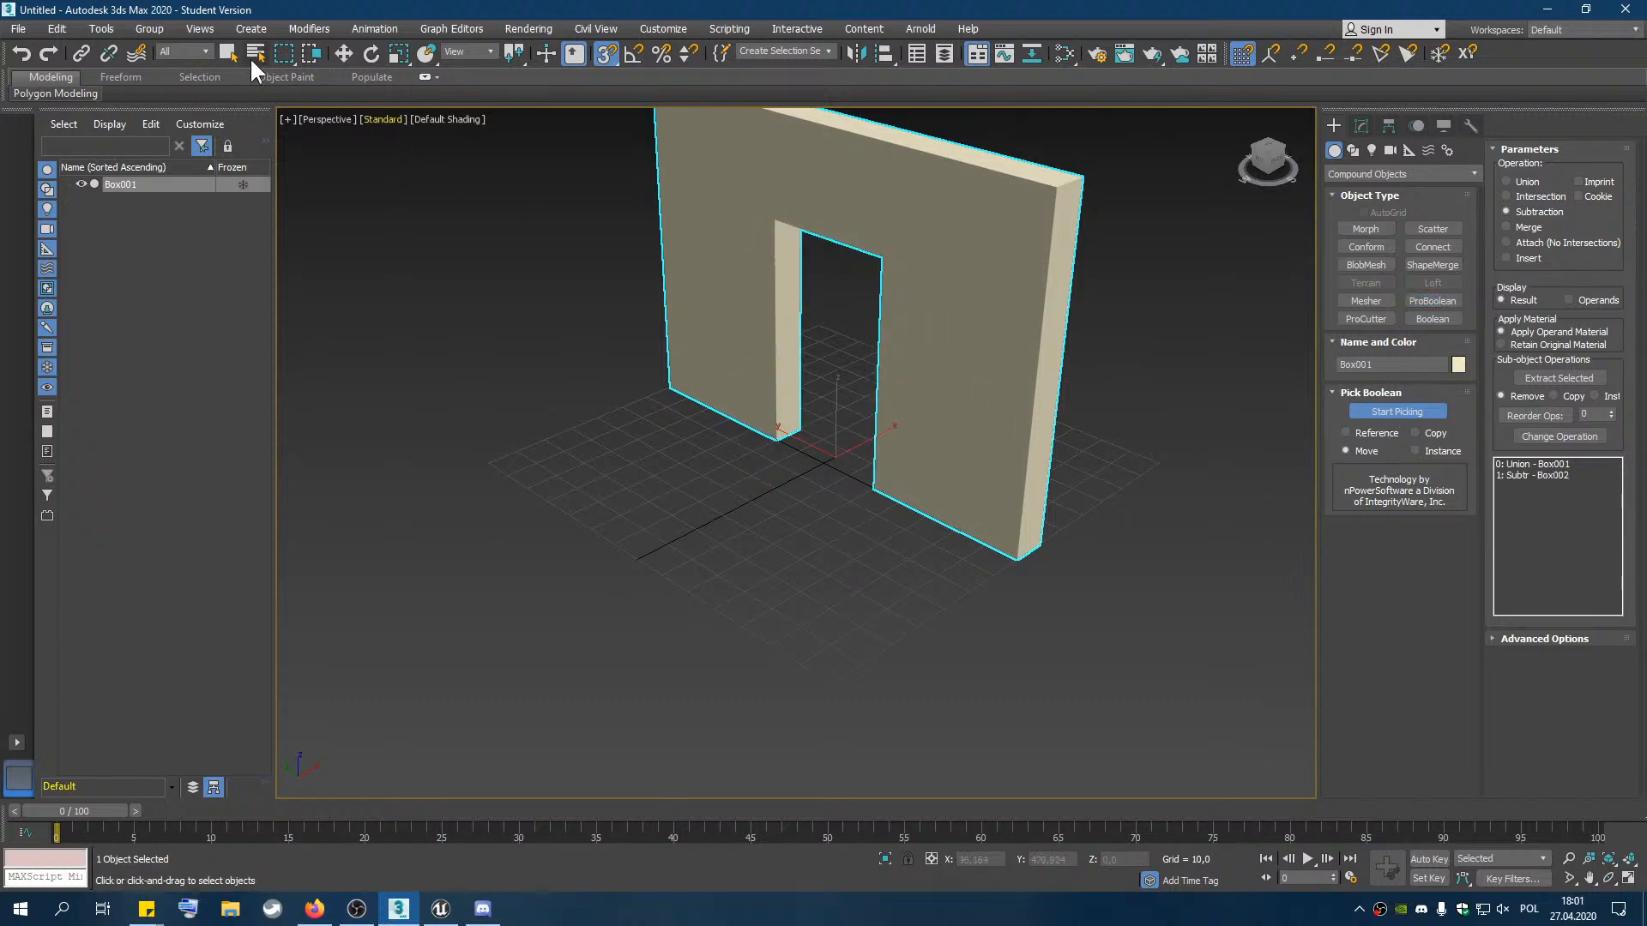
{"action": "left_click", "coordinate": [221, 53]}
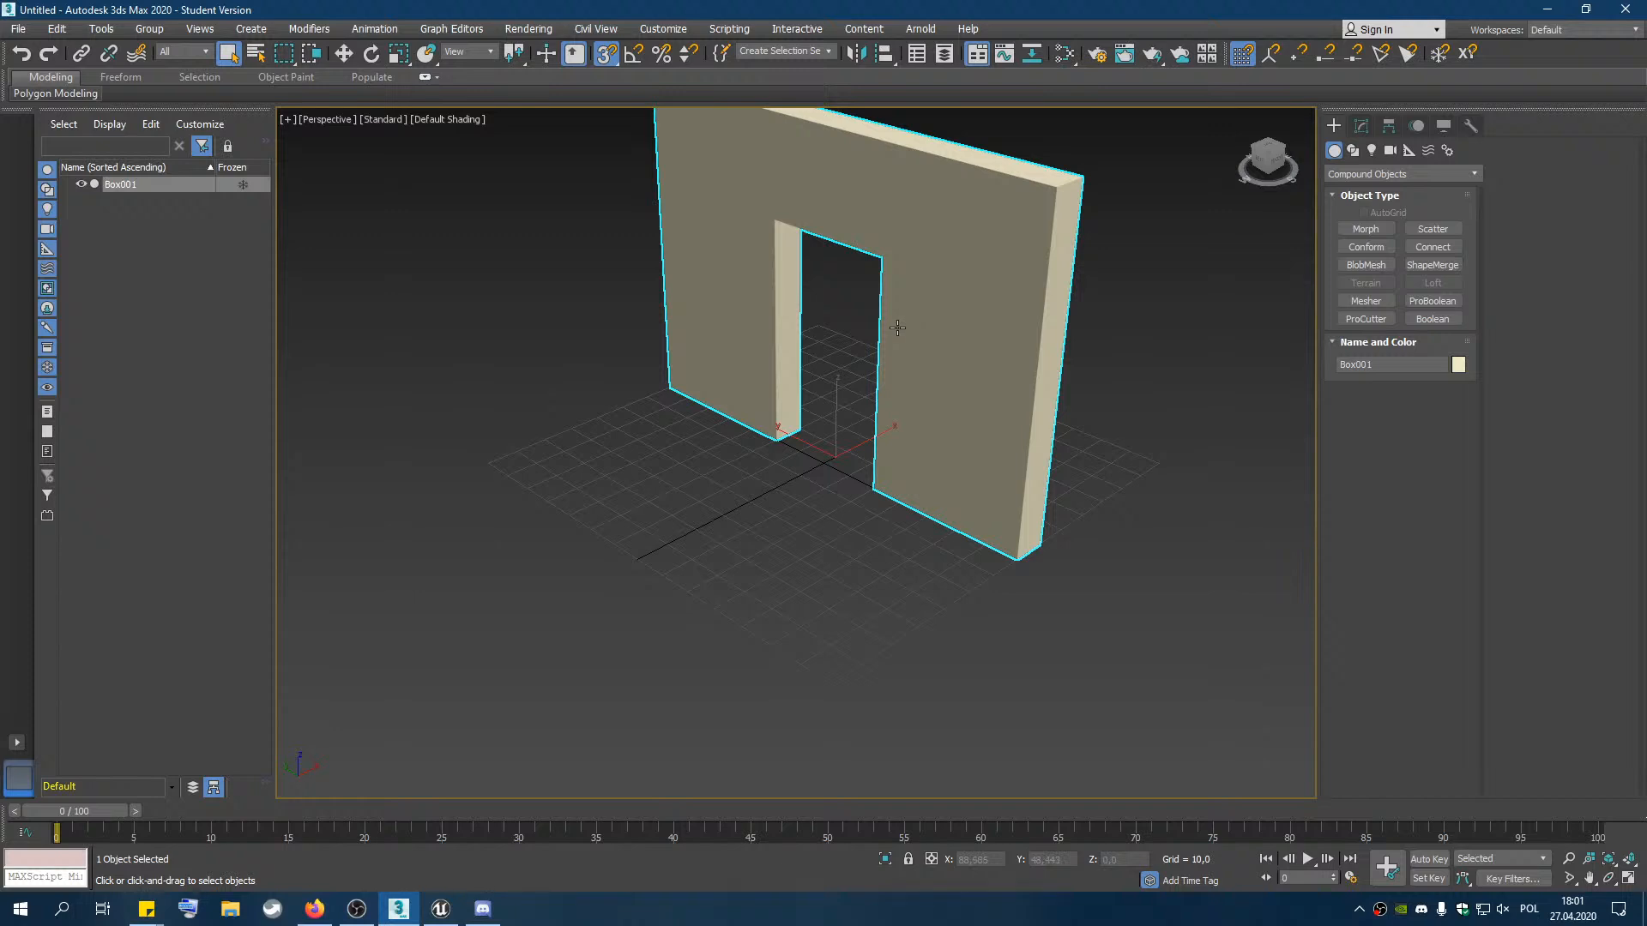
Undo the doorway subtraction and the creation of both boxes
{"action": "key", "text": "ctrl+z"}
{"action": "key", "text": "ctrl+z"}
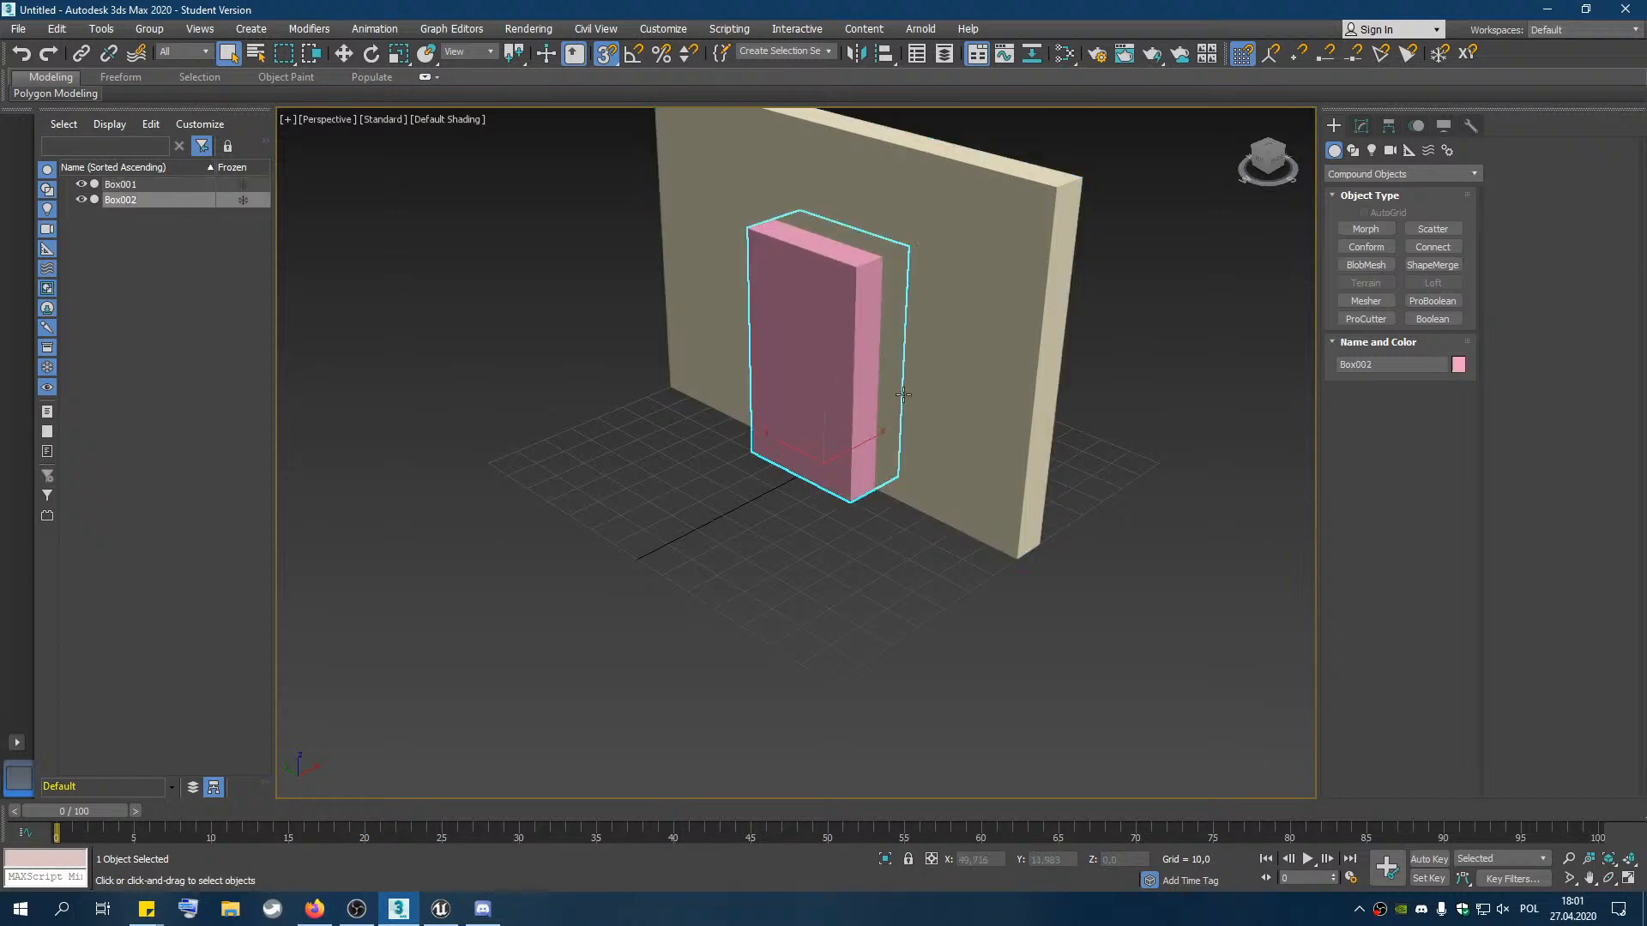
{"action": "key", "text": "ctrl+z"}
{"action": "key", "text": "ctrl+z"}
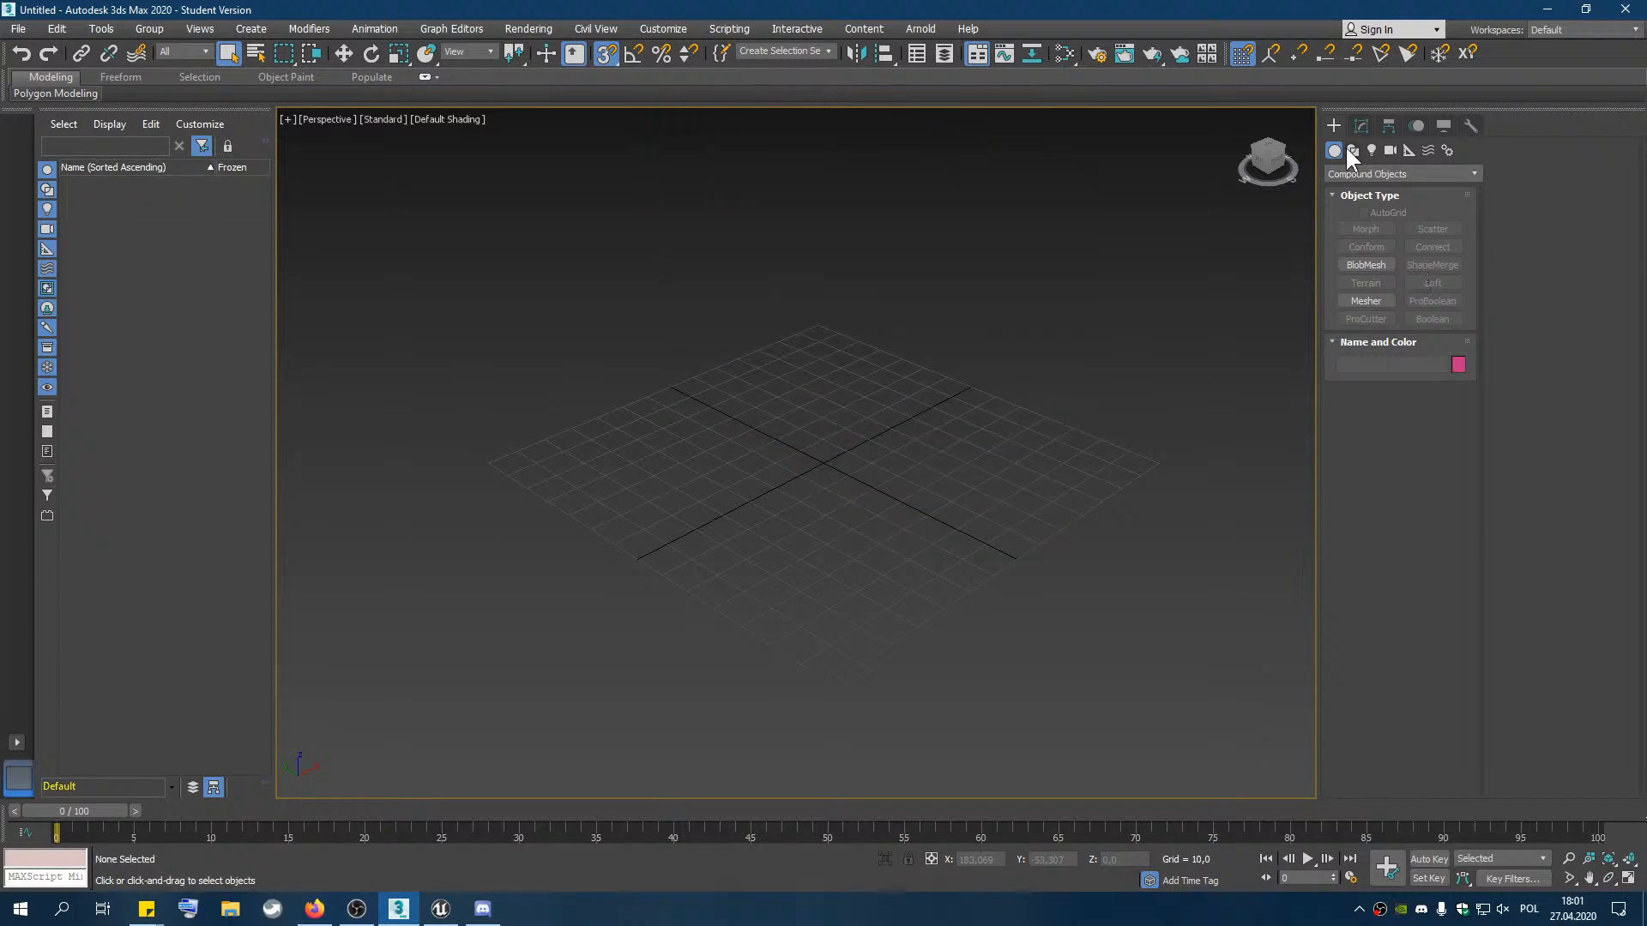
Switch the geometry category to AEC Extended, examine the Wall tool's parameters, and leave the tool
{"action": "left_click", "coordinate": [1341, 175]}
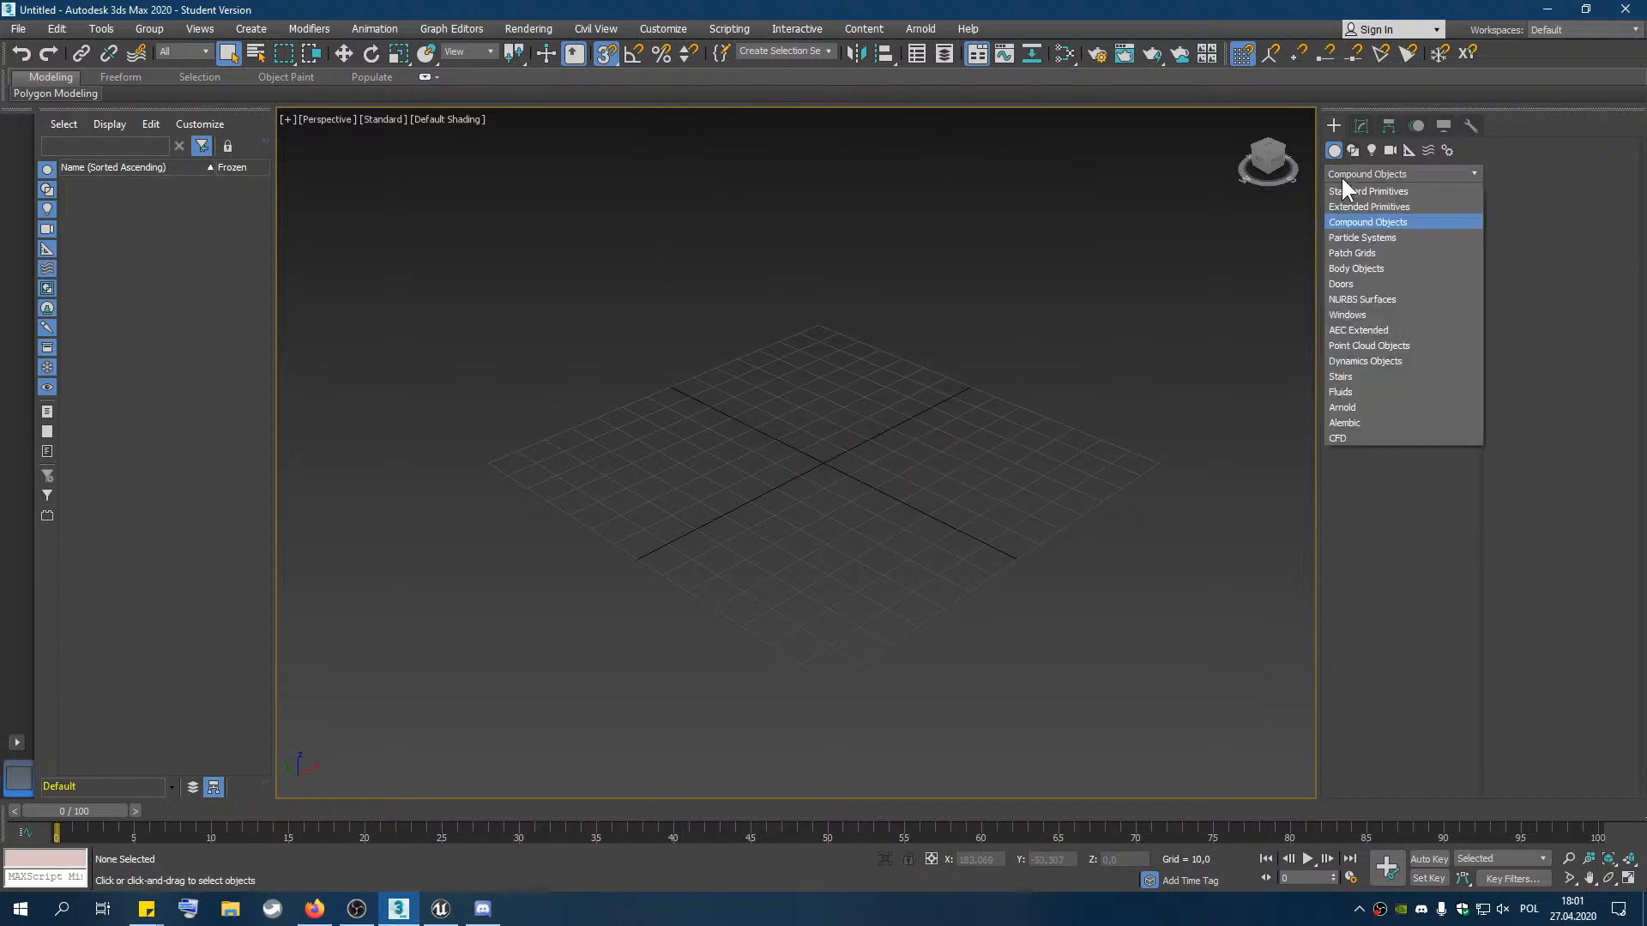
{"action": "left_click", "coordinate": [1357, 222]}
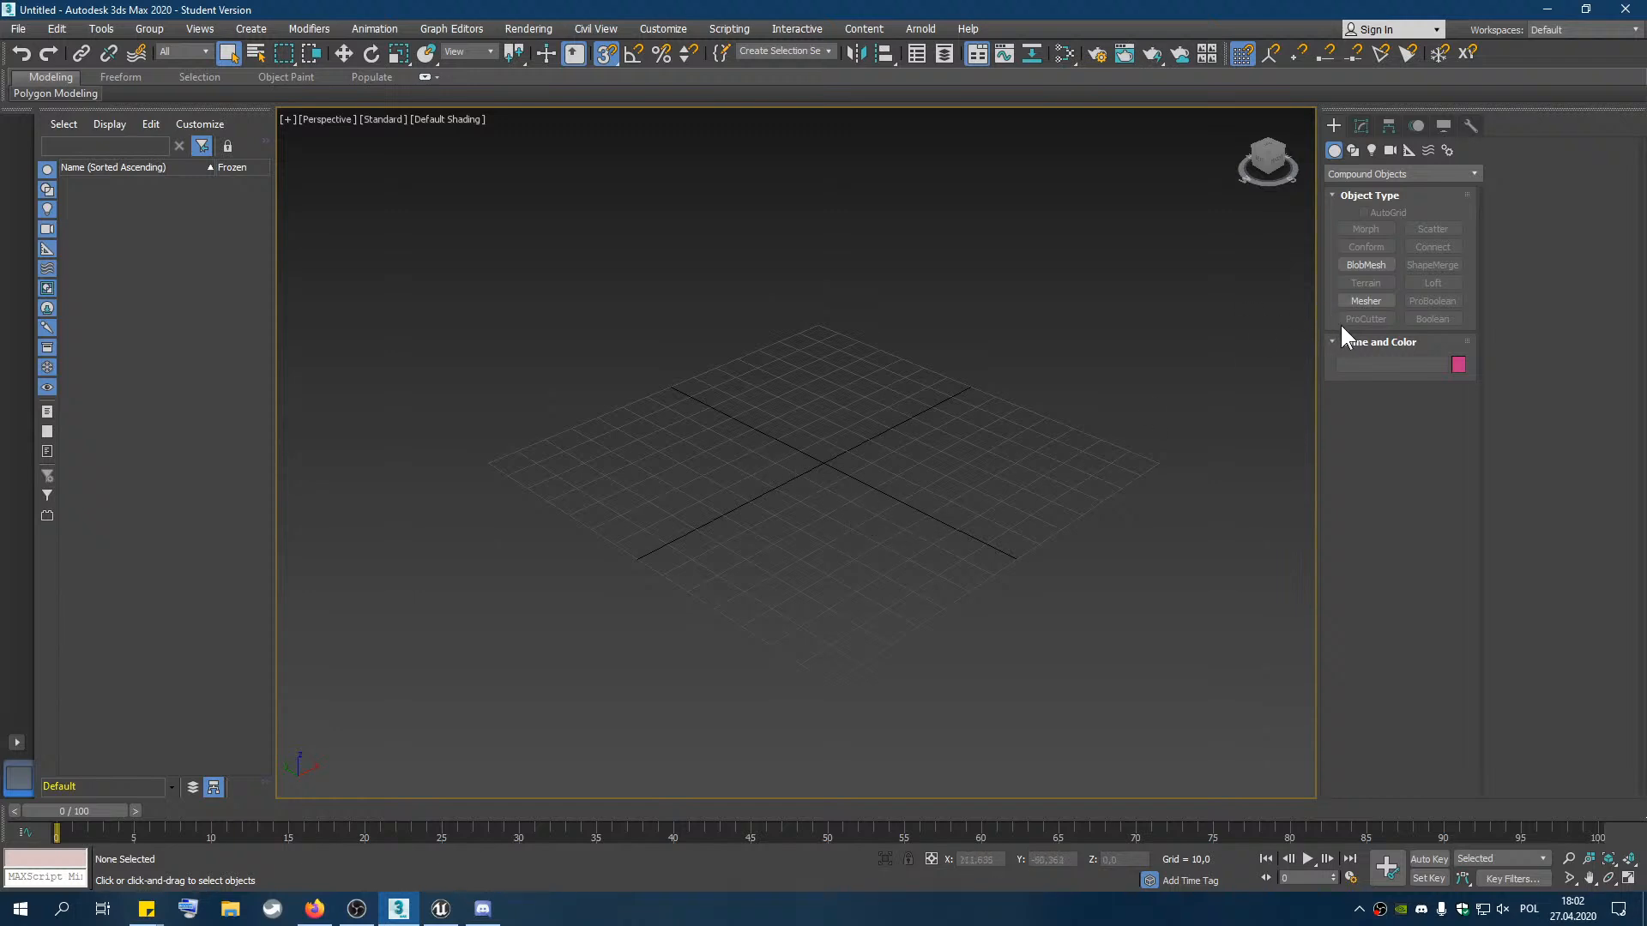
{"action": "left_click", "coordinate": [1342, 173]}
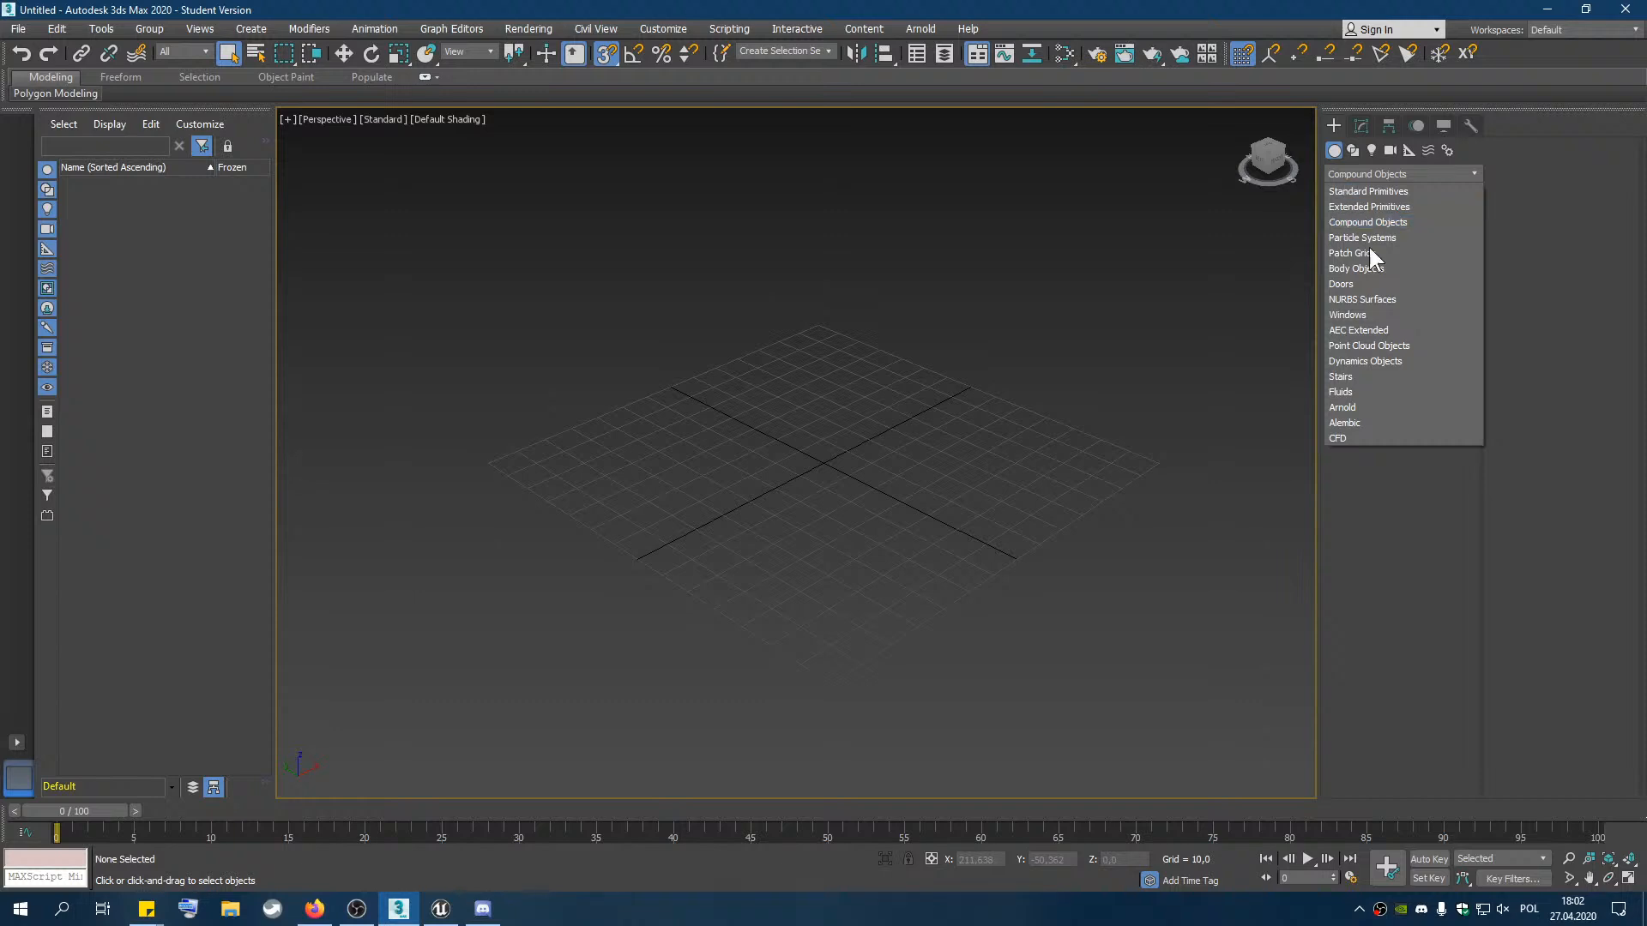
{"action": "left_click", "coordinate": [1347, 329]}
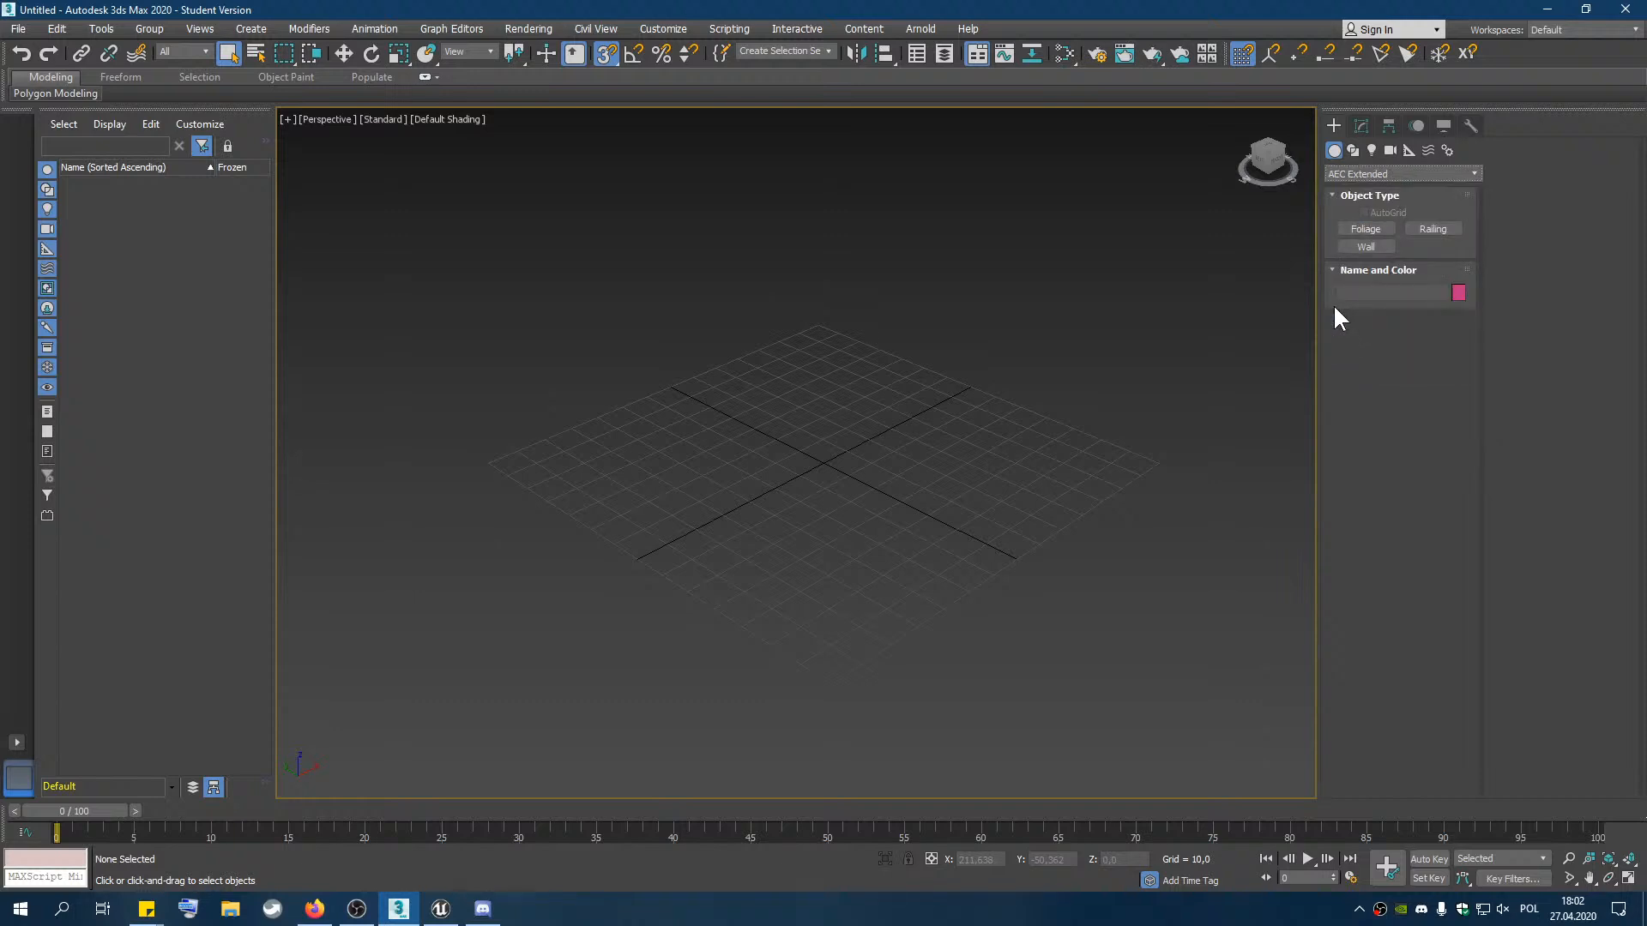
{"action": "left_click", "coordinate": [1366, 247]}
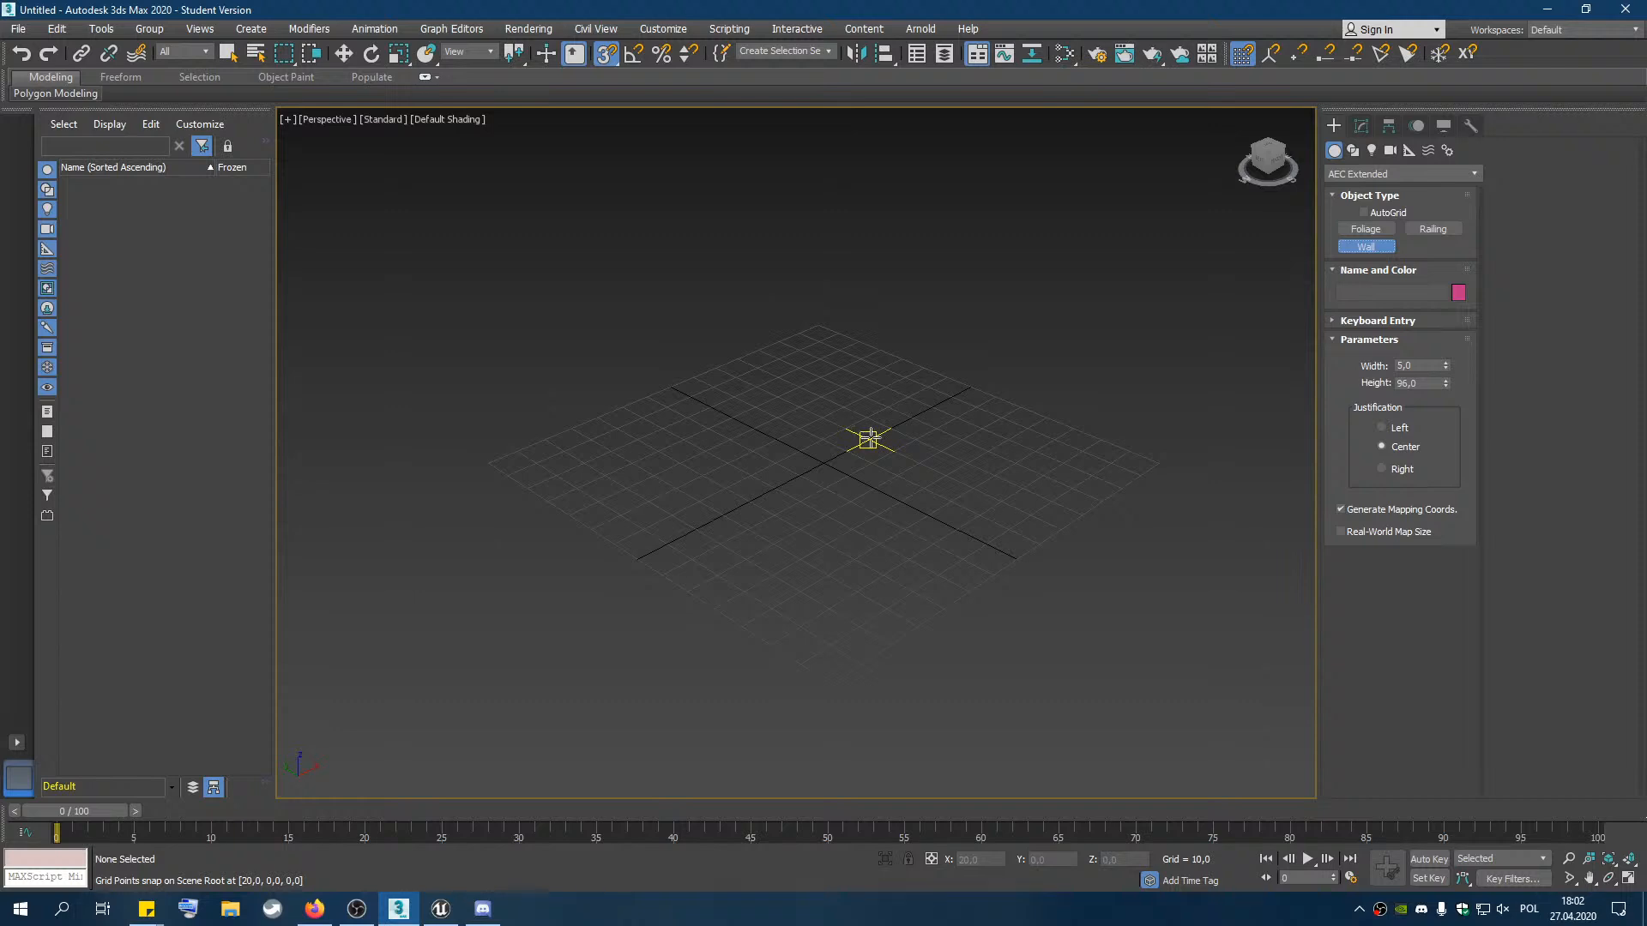
{"action": "left_click", "coordinate": [229, 53]}
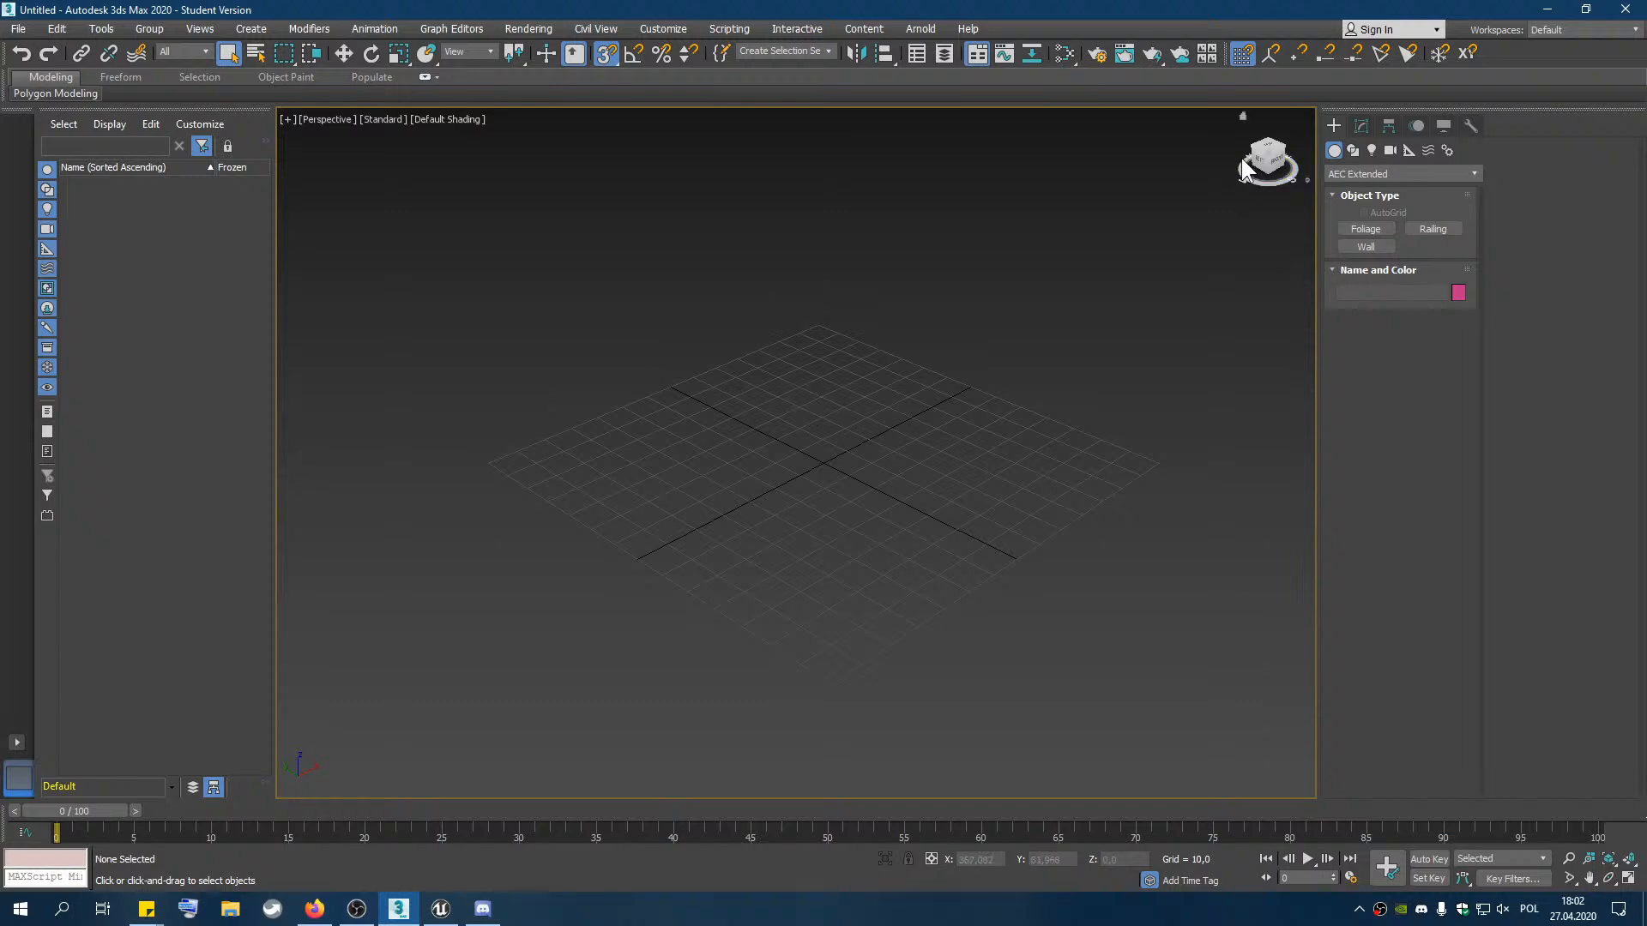
{"action": "left_click_drag", "start_coordinate": [1267, 163], "coordinate": [1264, 192]}
{"action": "middle_click_drag", "start_coordinate": [822, 434], "coordinate": [805, 424]}
{"action": "scroll", "coordinate": [884, 429], "scroll_direction": "down", "scroll_amount": 5}
{"action": "scroll", "coordinate": [892, 429], "scroll_direction": "up", "scroll_amount": 5}
{"action": "scroll", "coordinate": [761, 432], "scroll_direction": "down", "scroll_amount": 2}
{"action": "key", "text": "alt+Tab"}
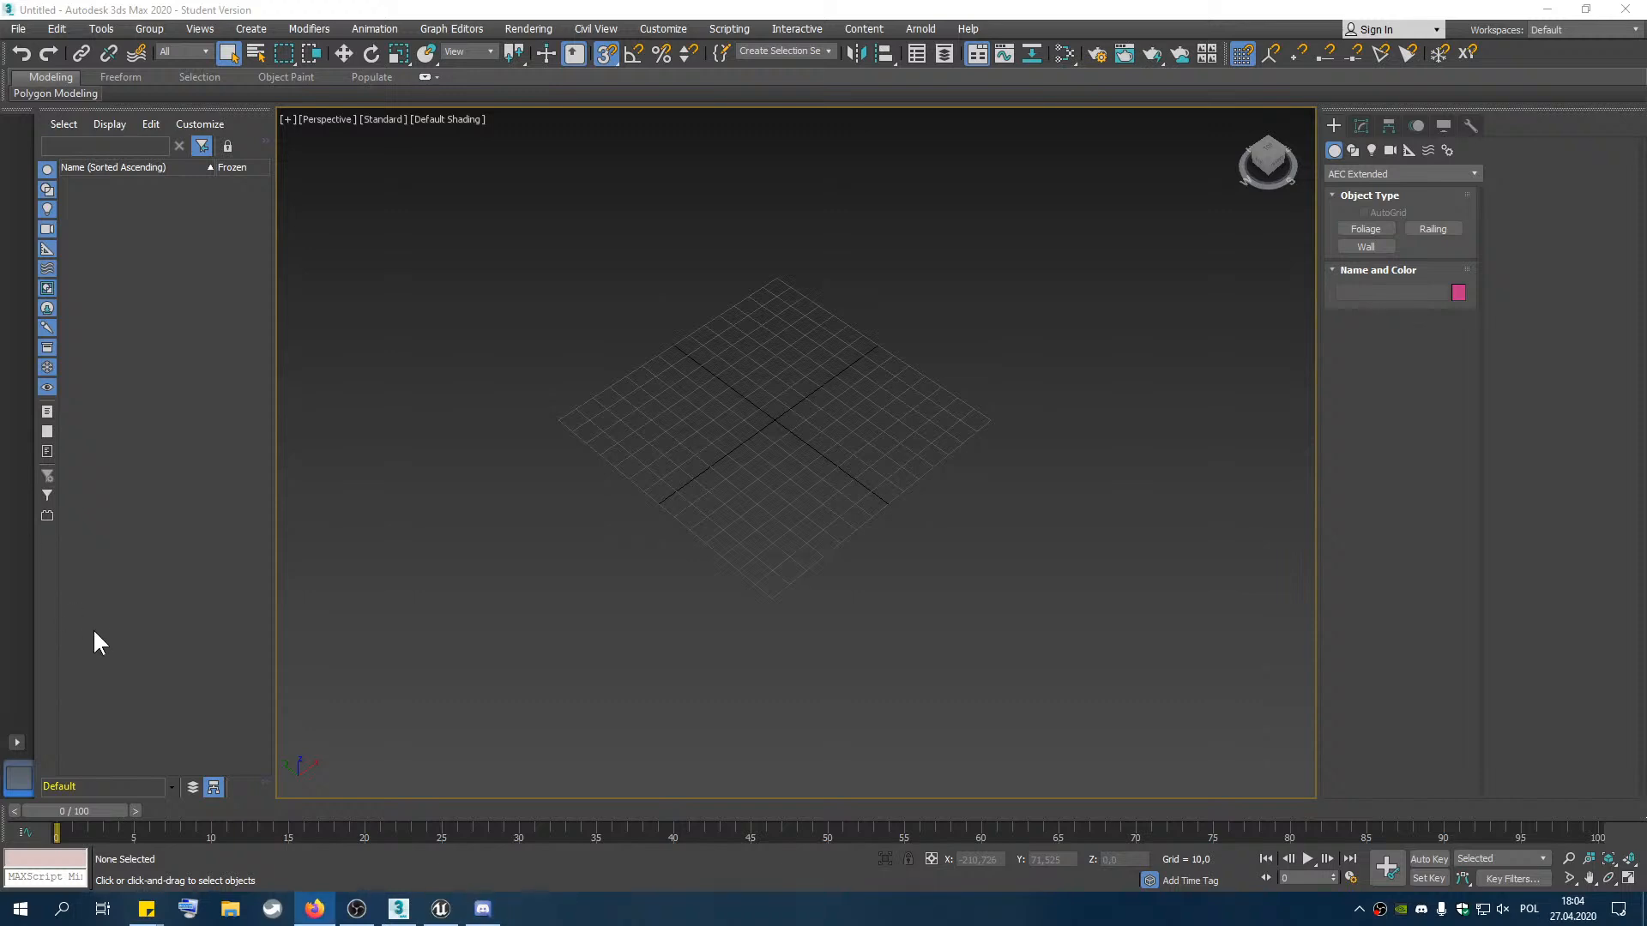
Launch Maya 2020 from the installed Autodesk programs
{"action": "left_click", "coordinate": [390, 629]}
{"action": "left_click", "coordinate": [20, 909]}
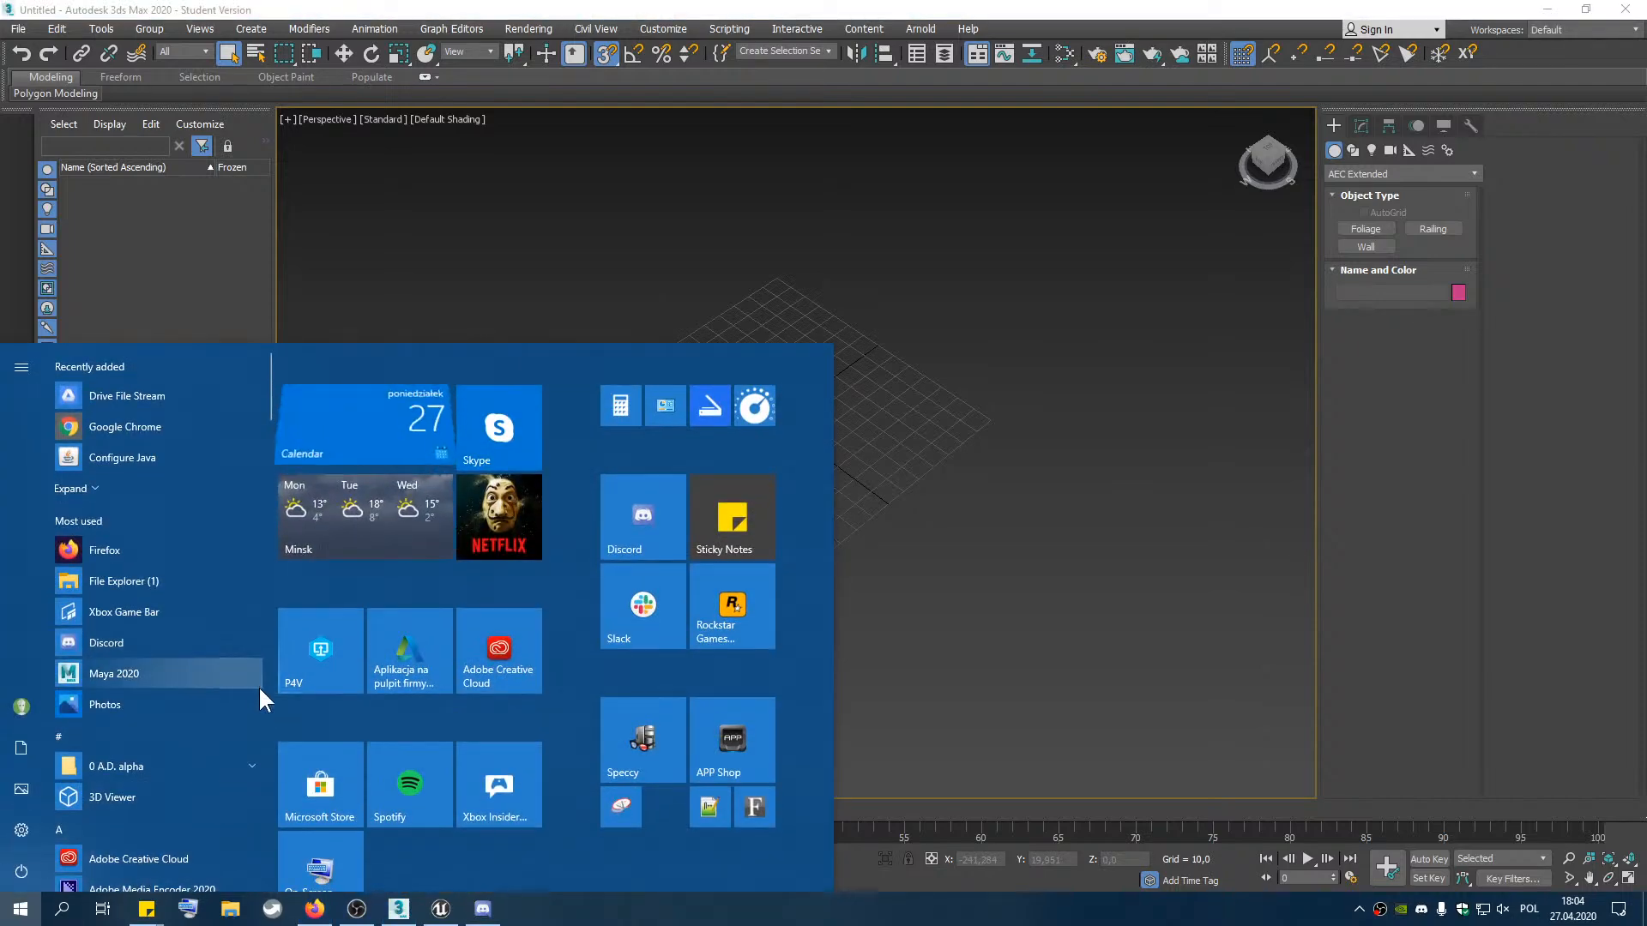
{"action": "scroll", "coordinate": [190, 764], "scroll_direction": "down", "scroll_amount": 6}
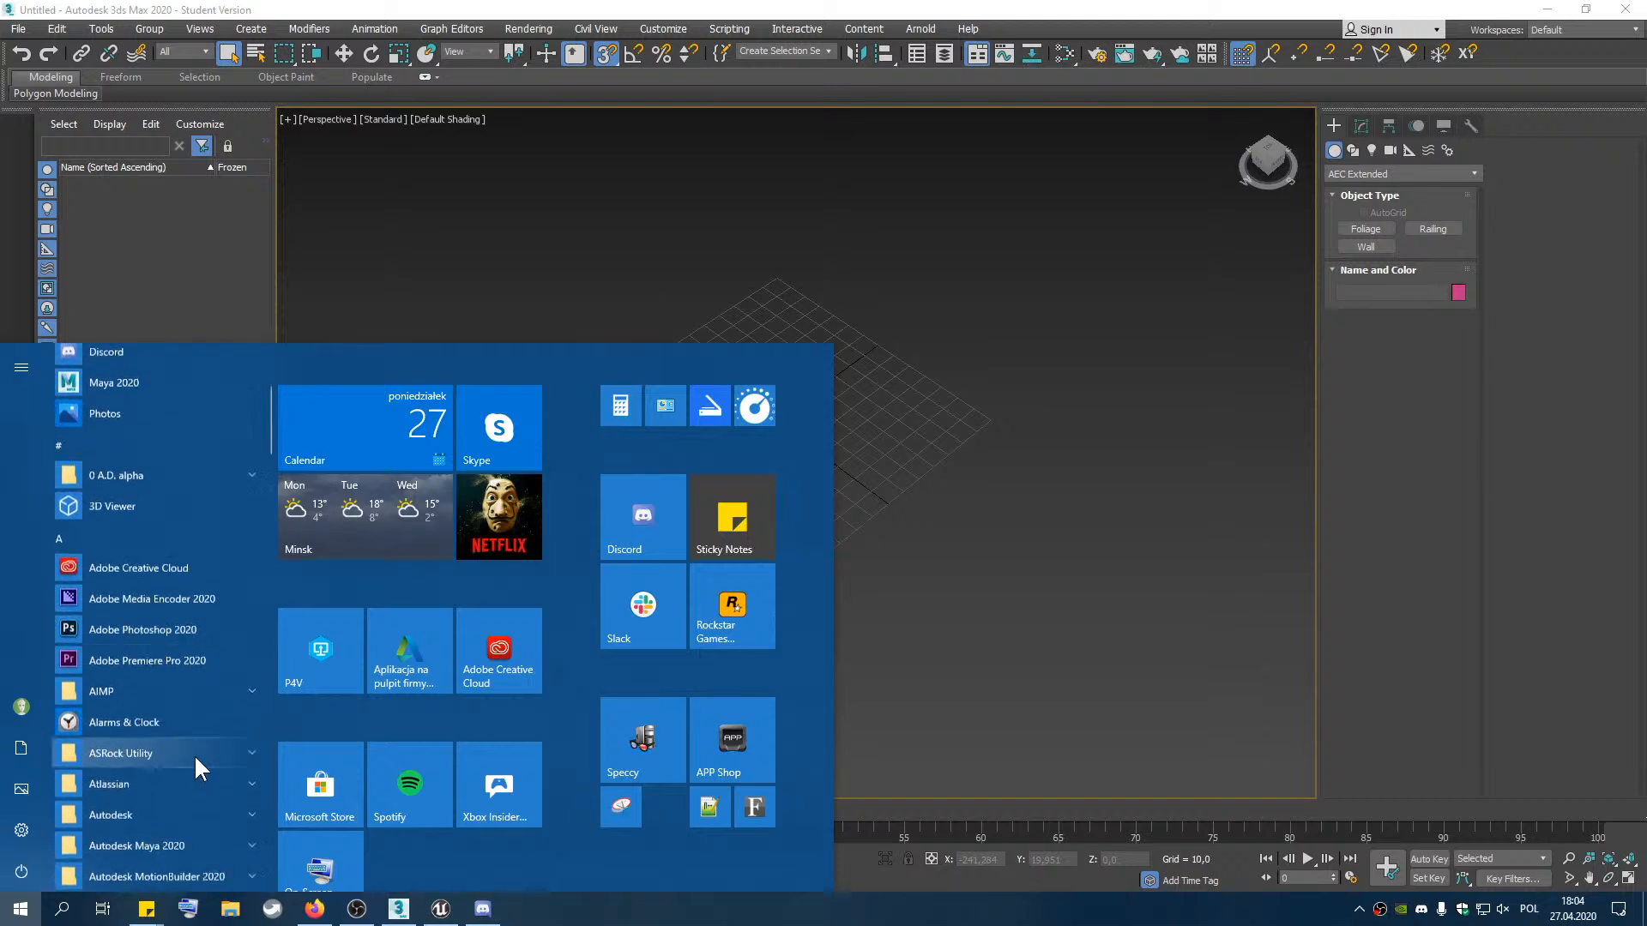
{"action": "scroll", "coordinate": [194, 748], "scroll_direction": "down", "scroll_amount": 5}
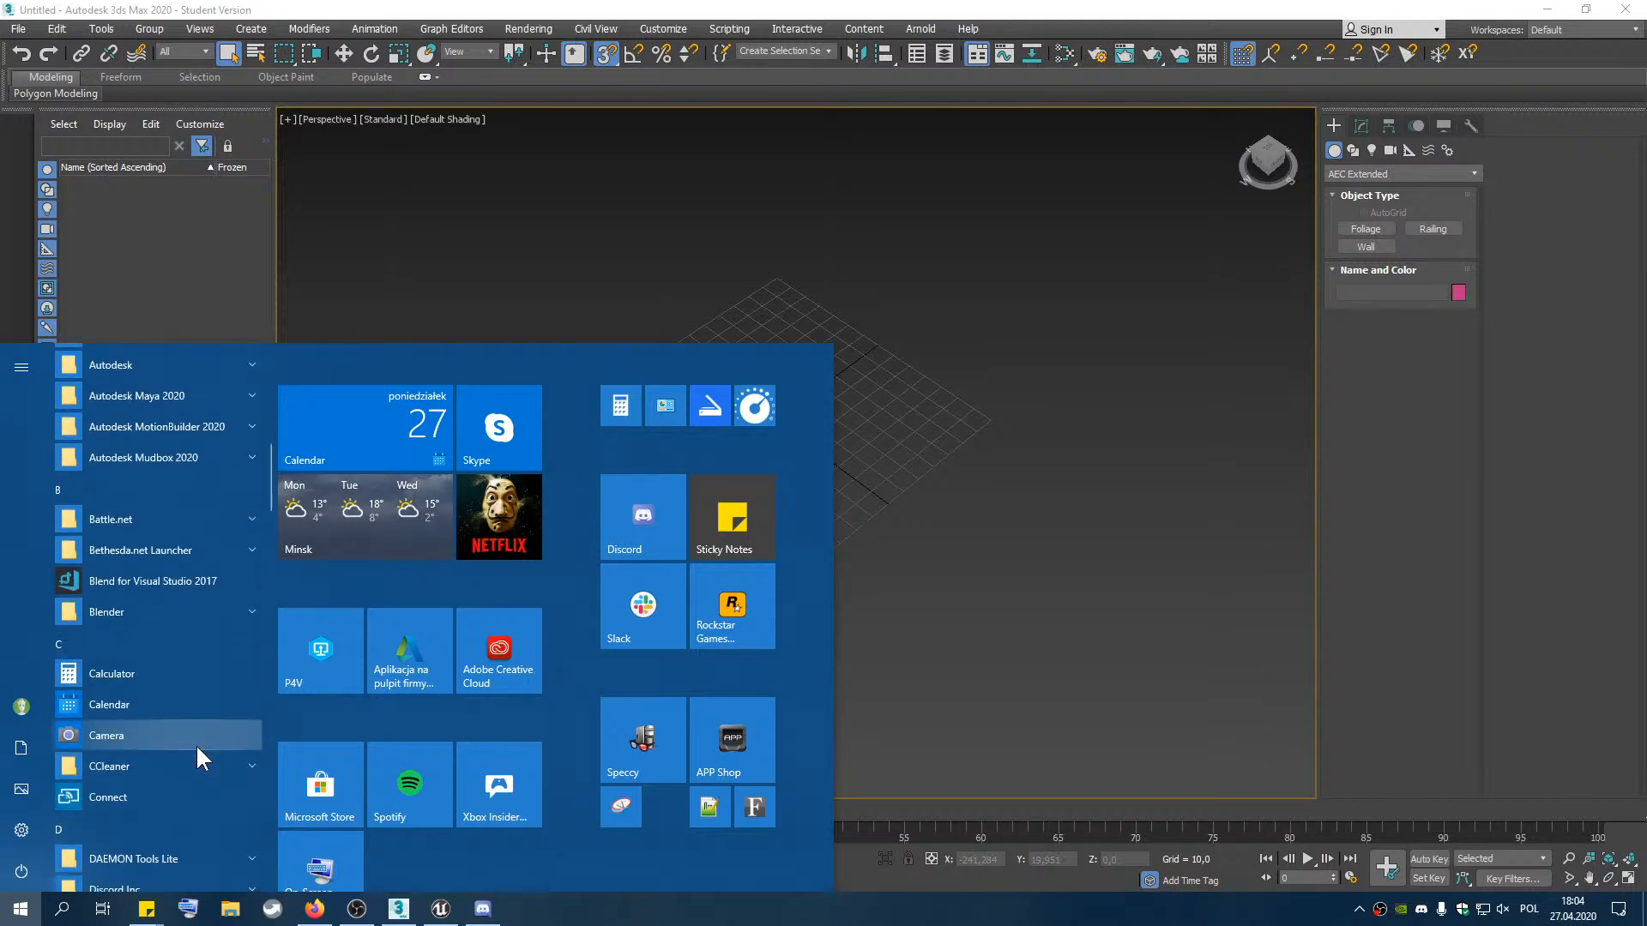
{"action": "scroll", "coordinate": [195, 739], "scroll_direction": "up", "scroll_amount": 4}
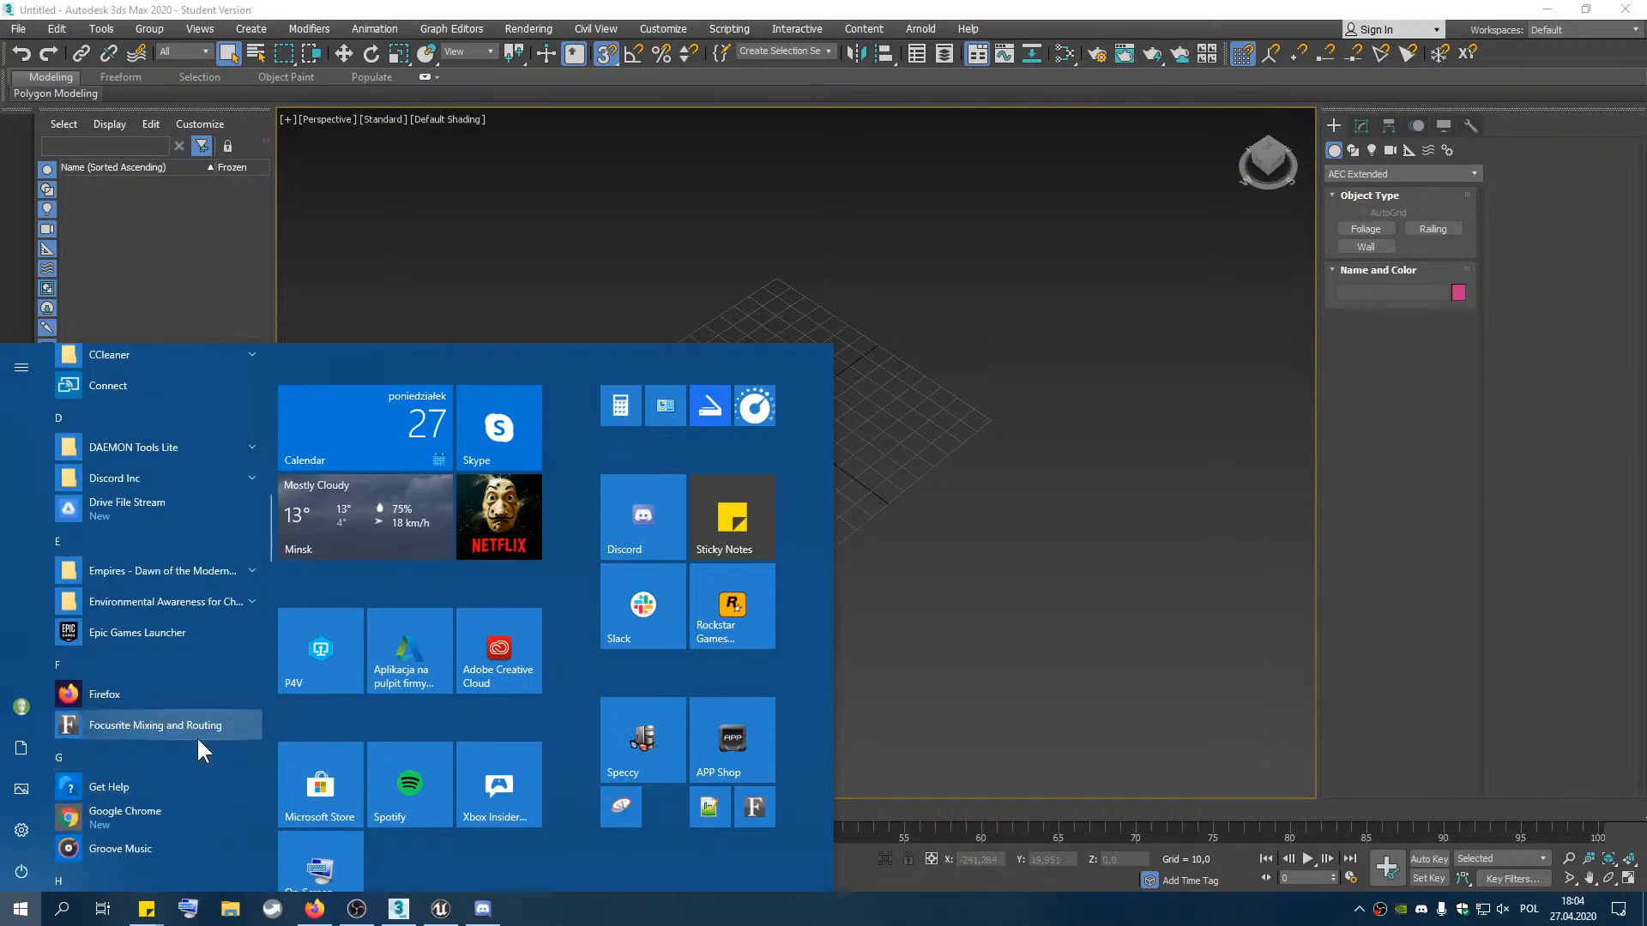
{"action": "scroll", "coordinate": [197, 741], "scroll_direction": "up", "scroll_amount": 1}
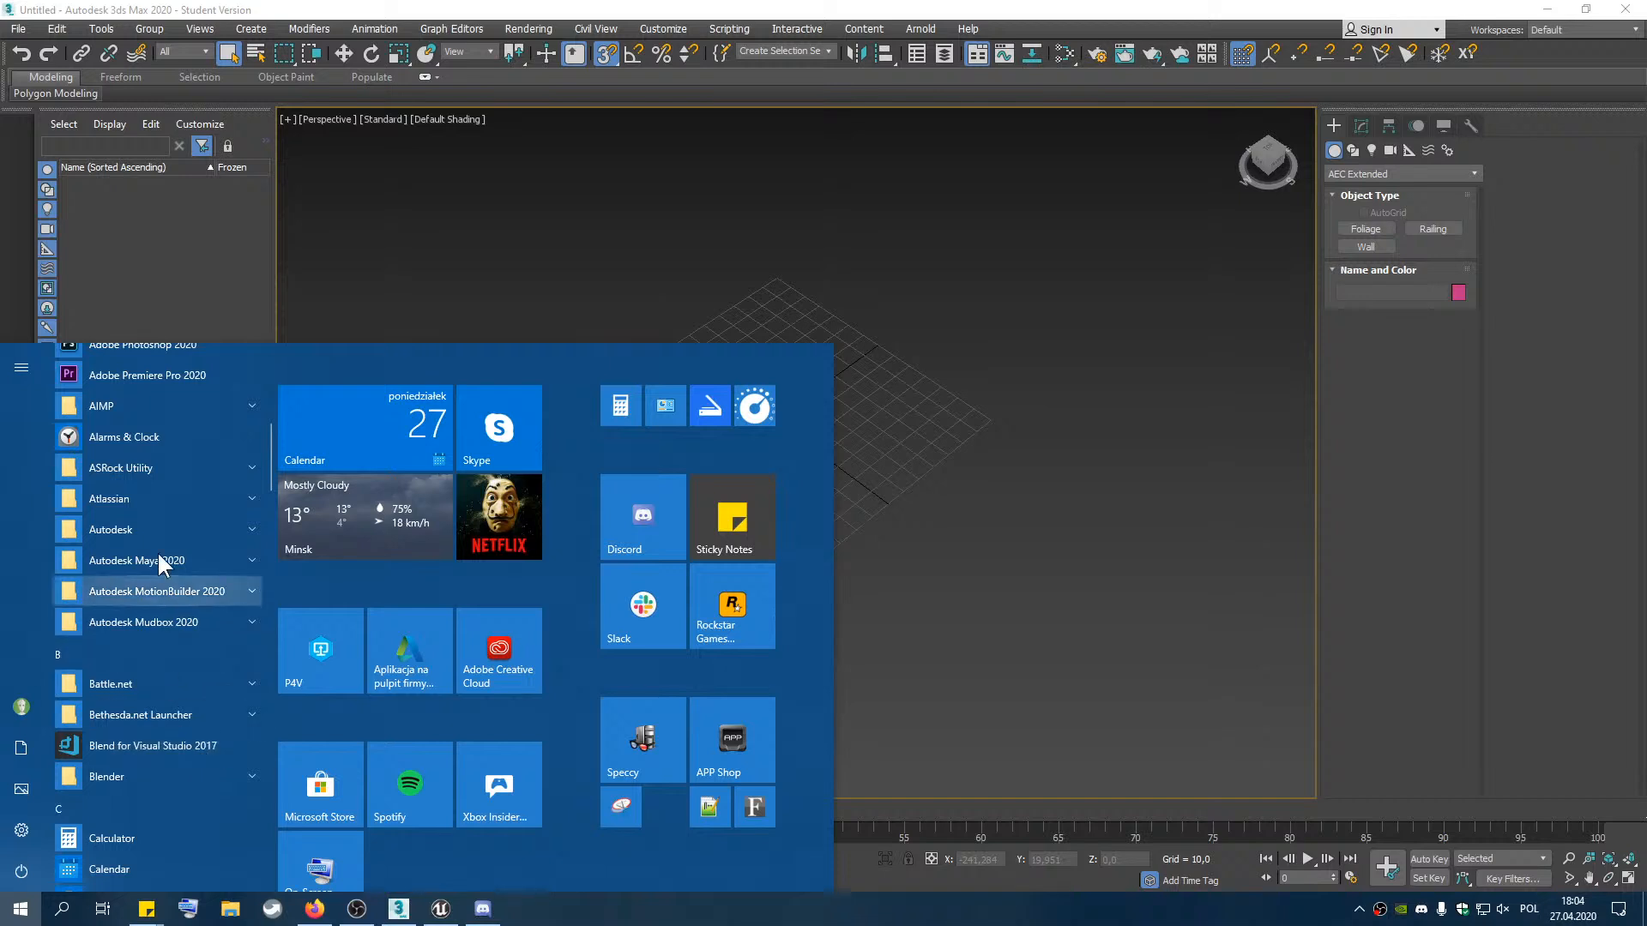
{"action": "left_click", "coordinate": [136, 518]}
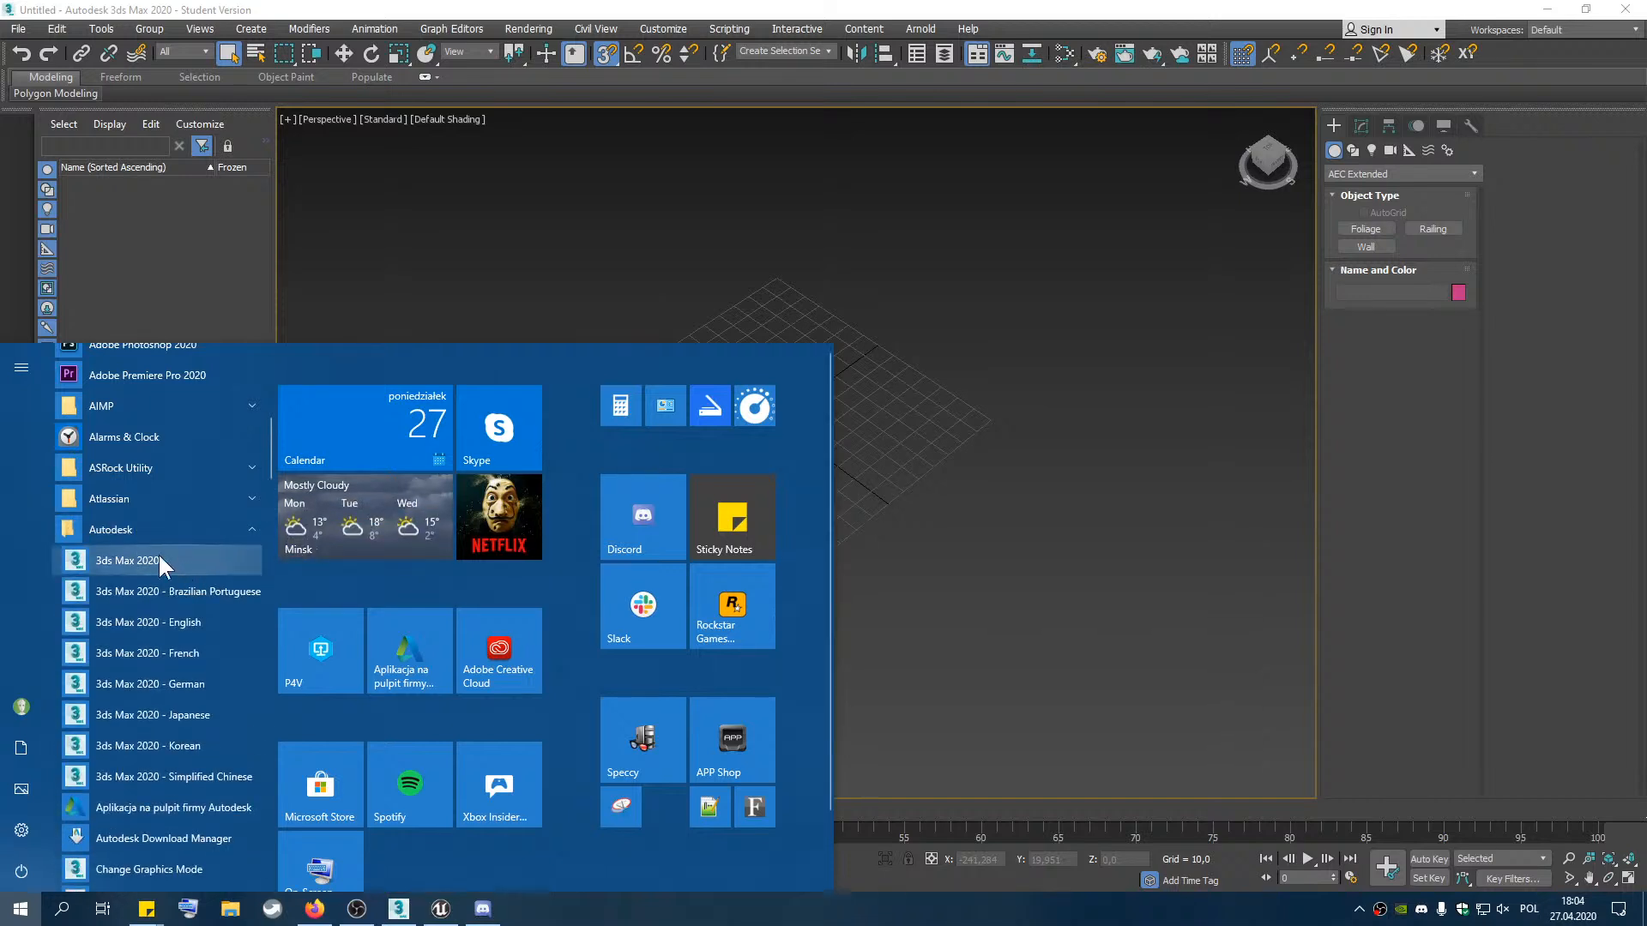
{"action": "left_click", "coordinate": [178, 532]}
{"action": "left_click", "coordinate": [172, 558]}
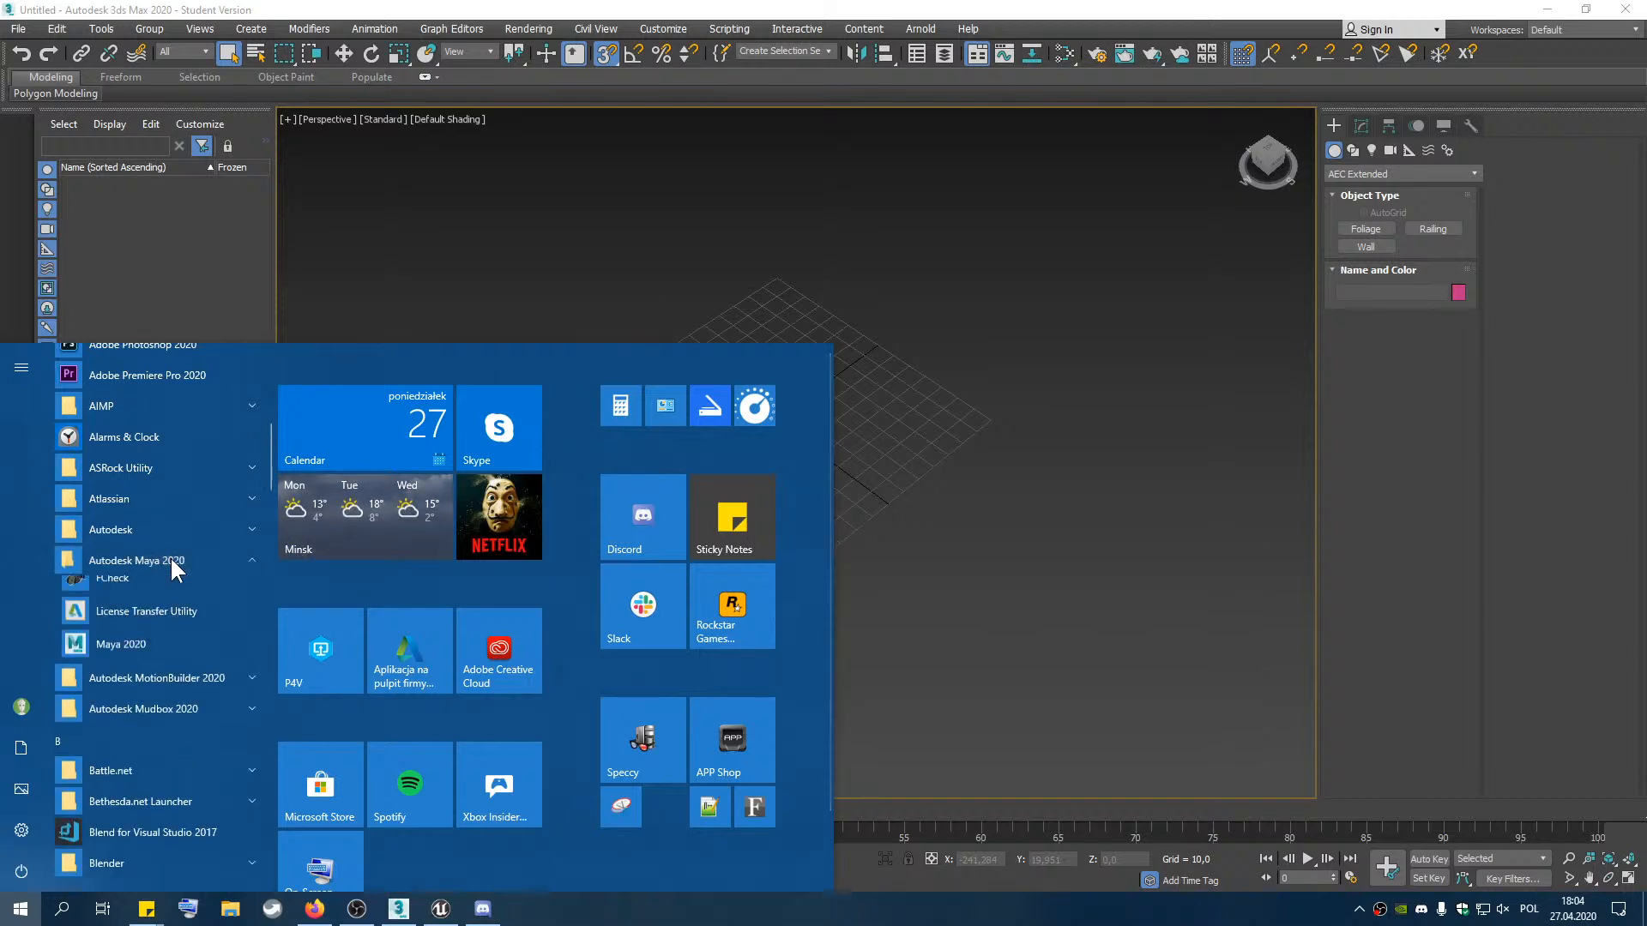
{"action": "left_click", "coordinate": [127, 652]}
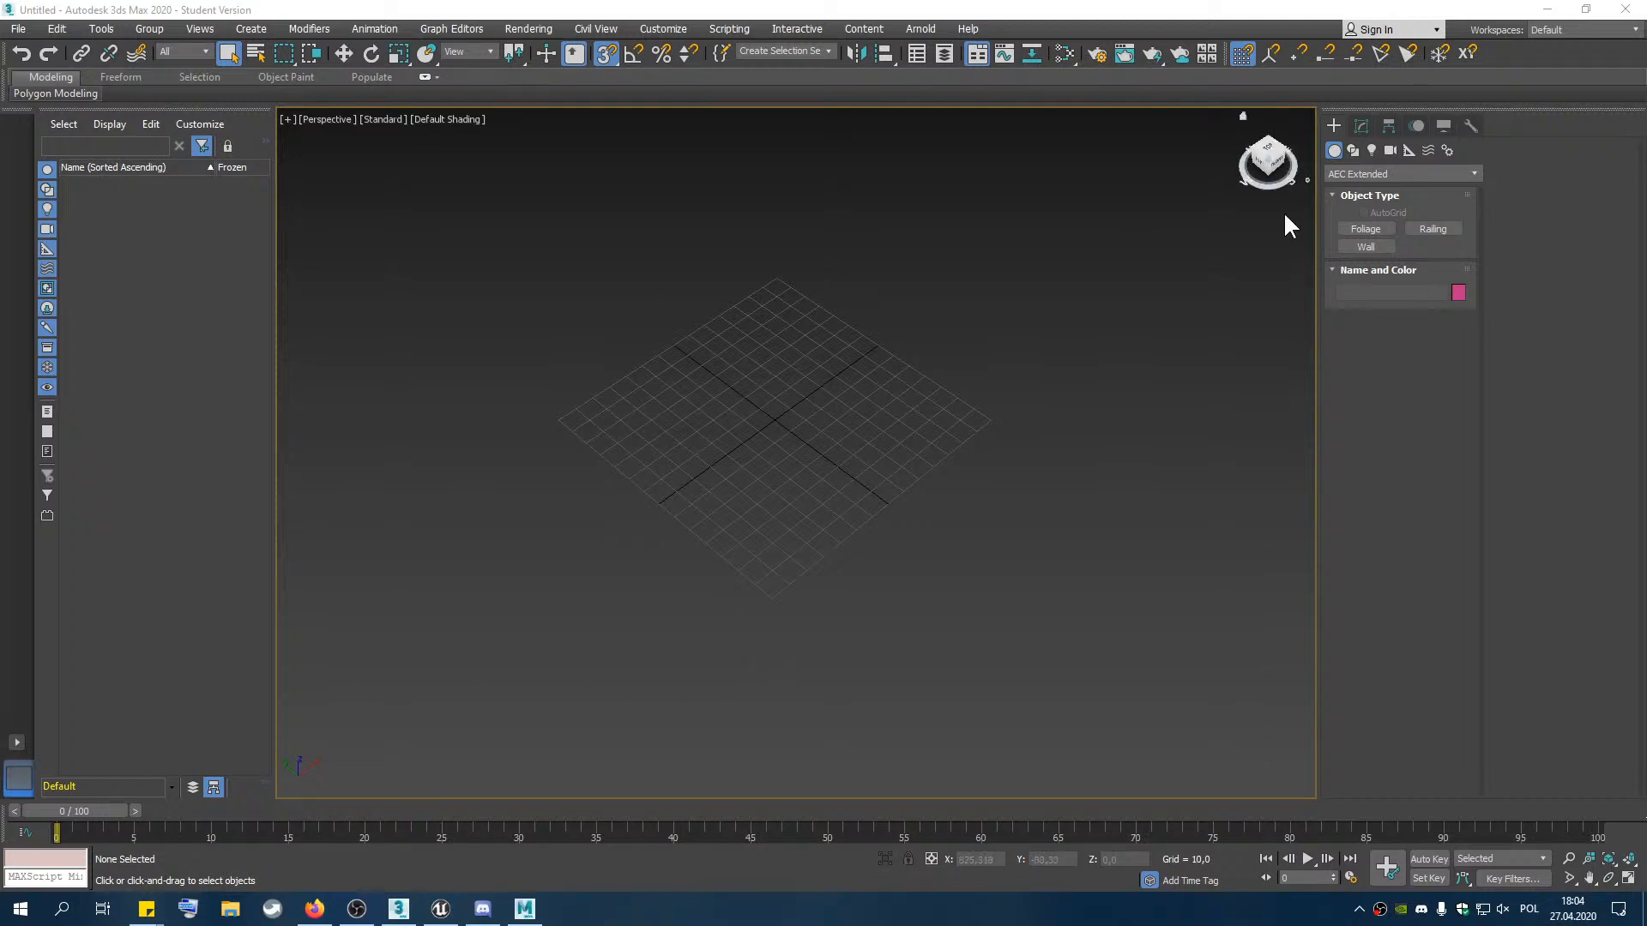
Close 3ds Max without saving the scene and show the folder tree in the Unreal Editor's Content Browser
{"action": "left_click", "coordinate": [440, 908]}
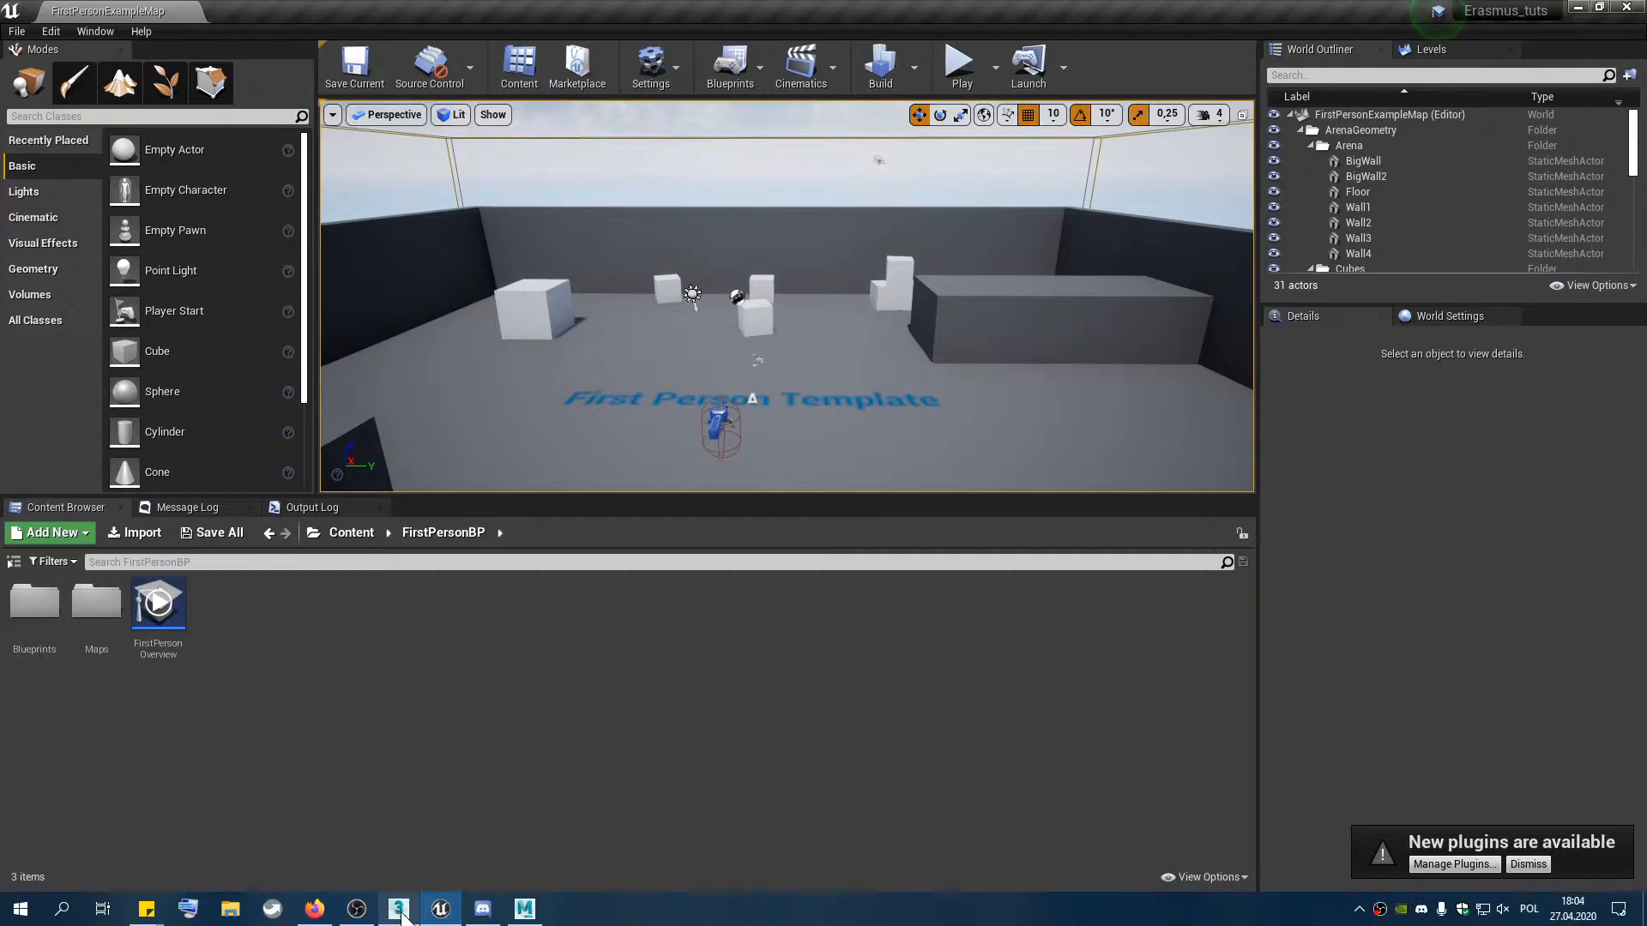
{"action": "left_click", "coordinate": [429, 892]}
{"action": "left_click", "coordinate": [1627, 11]}
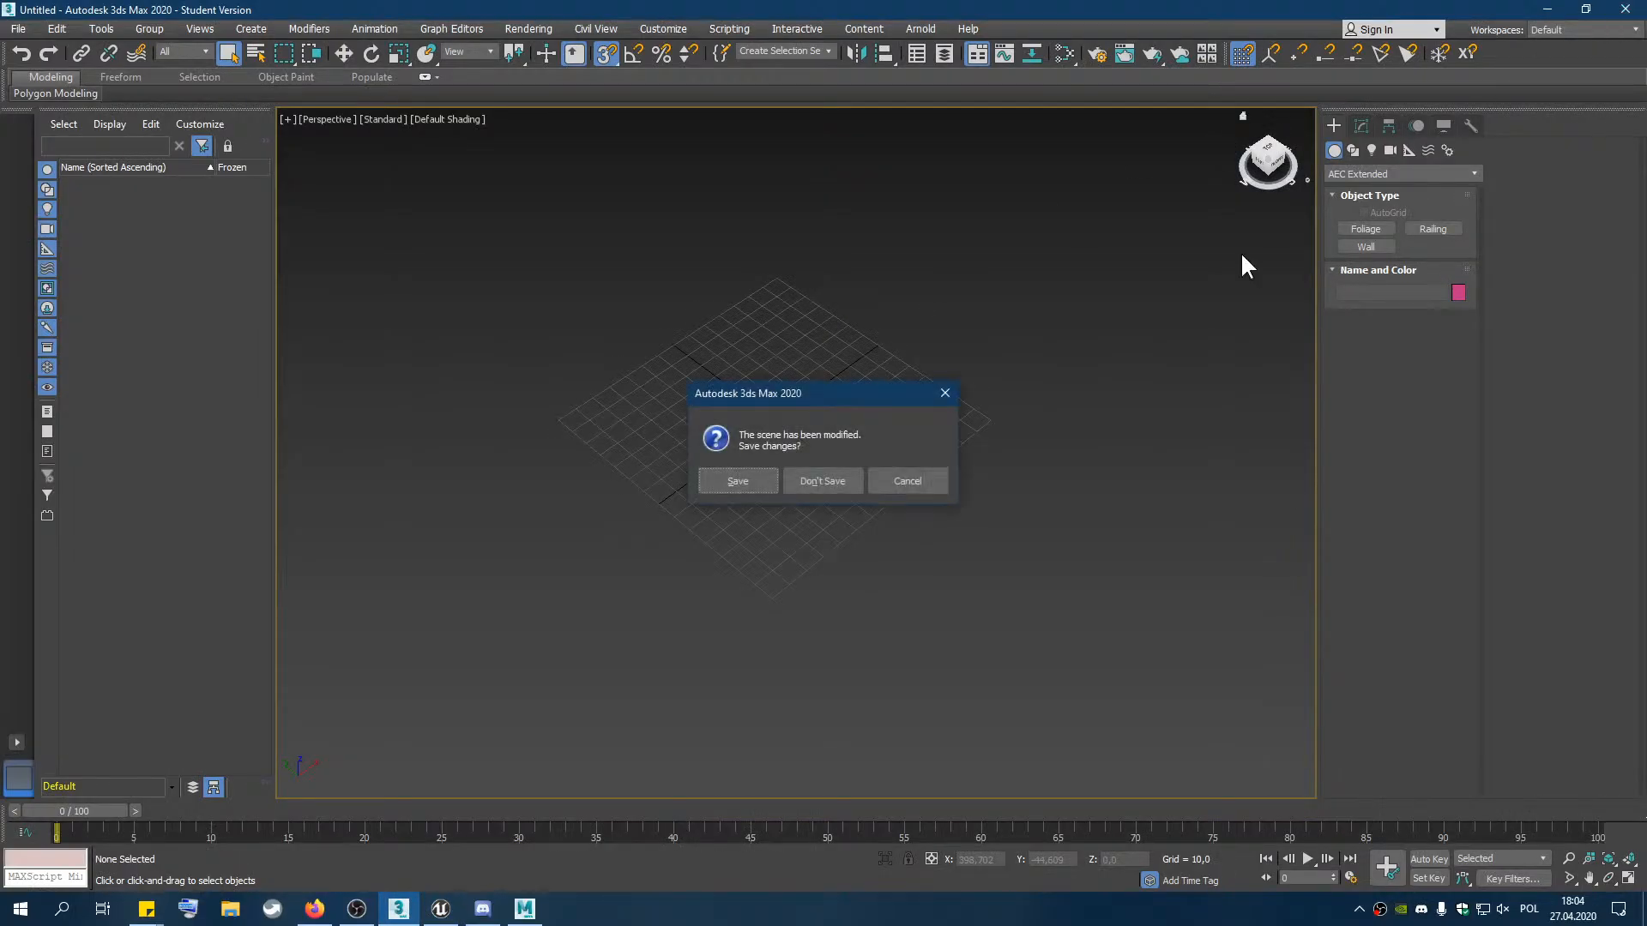
{"action": "left_click", "coordinate": [820, 485]}
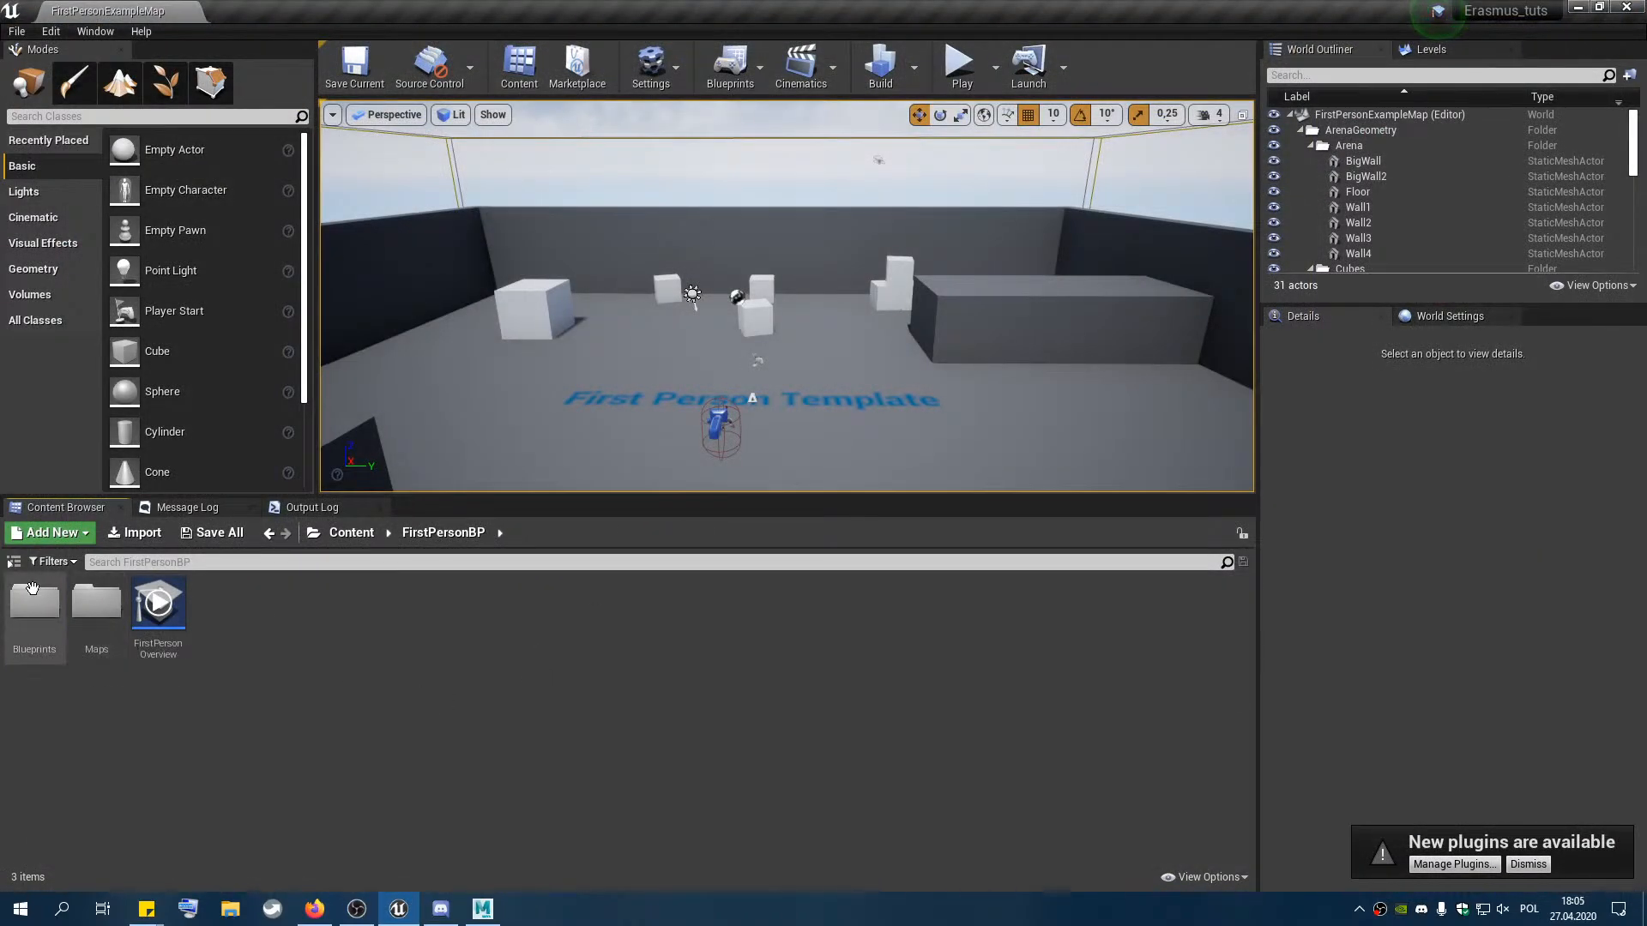
{"action": "left_click", "coordinate": [14, 563]}
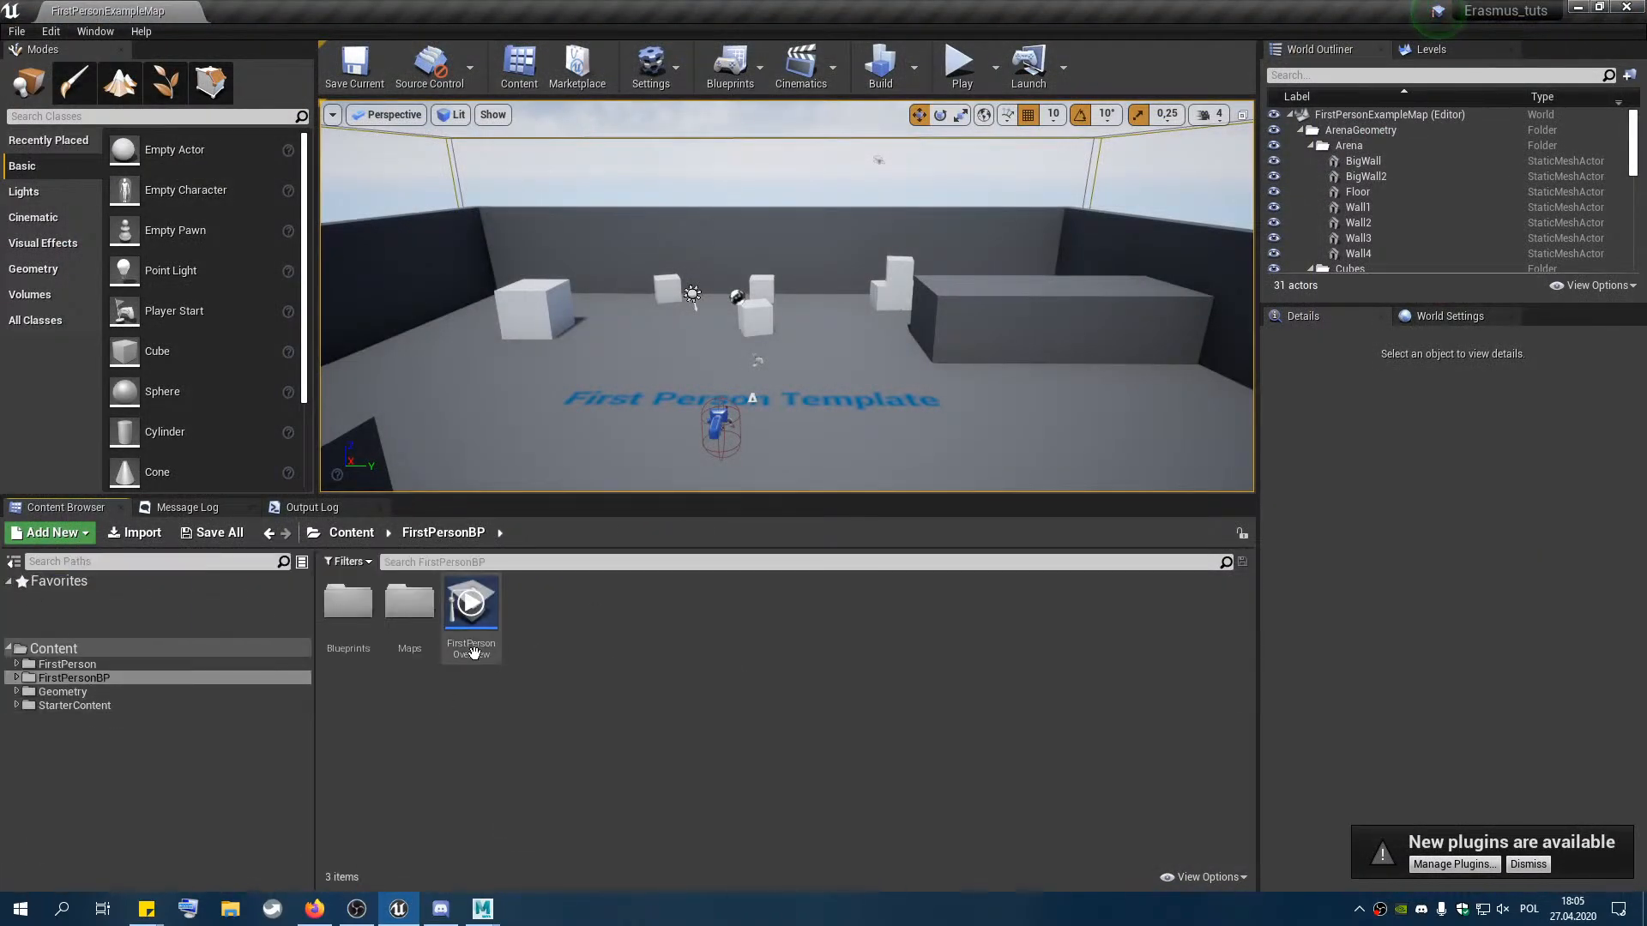
Switch to Maya, create a polygon plane at the grid's centre, and scale it uniformly to about 22.72
{"action": "left_click", "coordinate": [482, 909]}
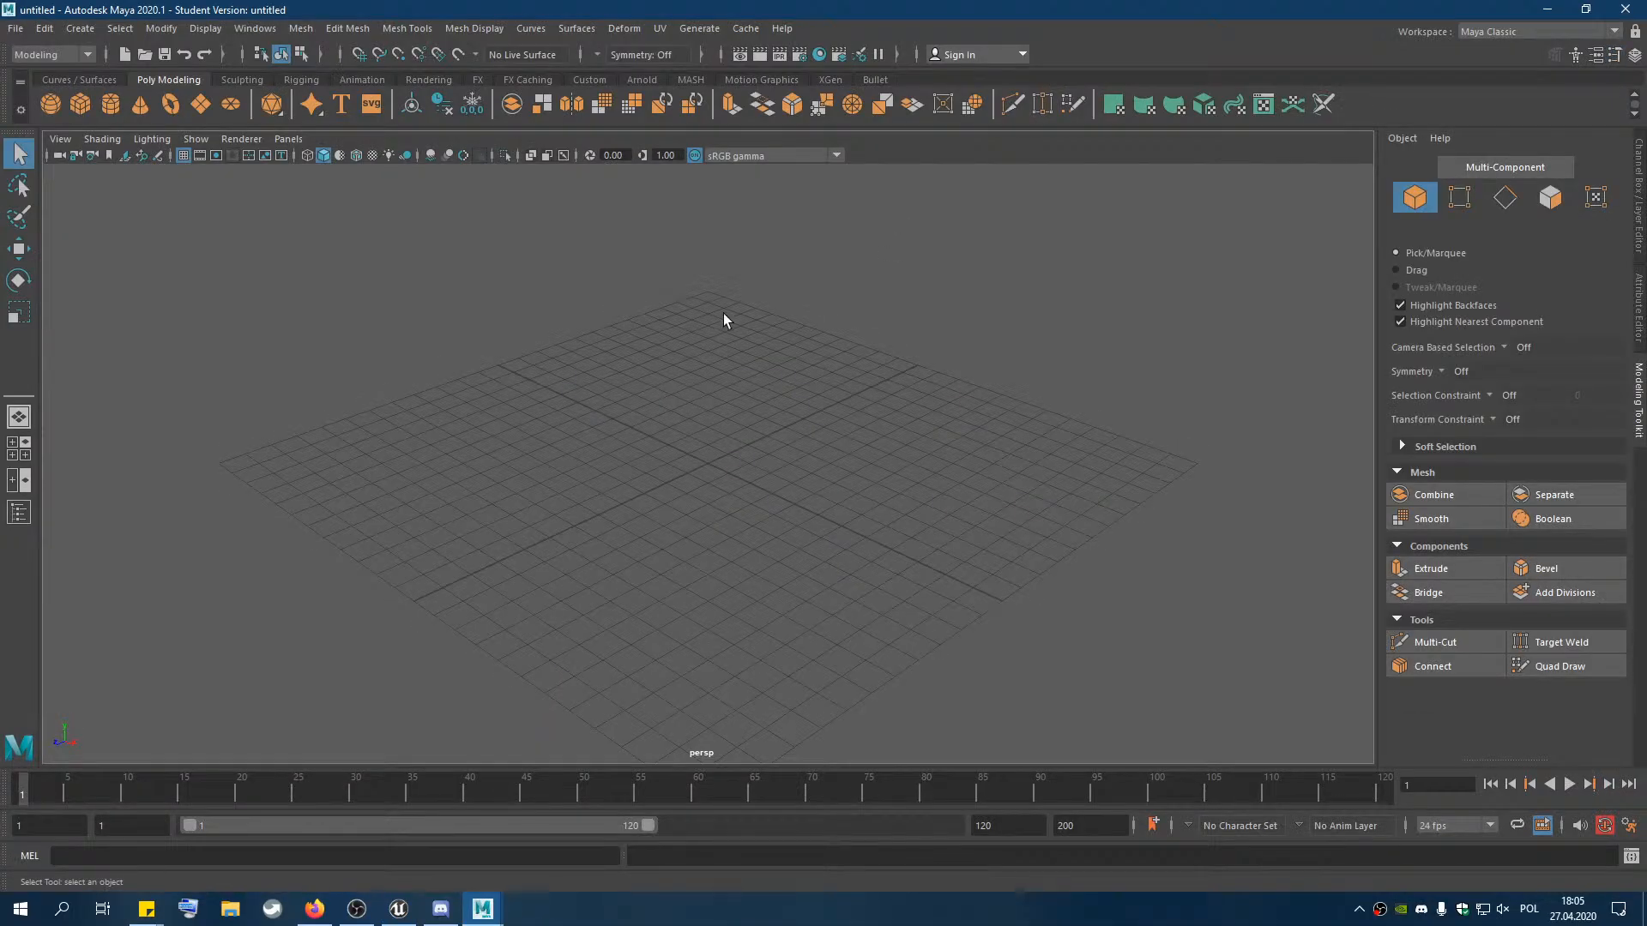
{"action": "scroll", "coordinate": [734, 343], "scroll_direction": "down", "scroll_amount": 3}
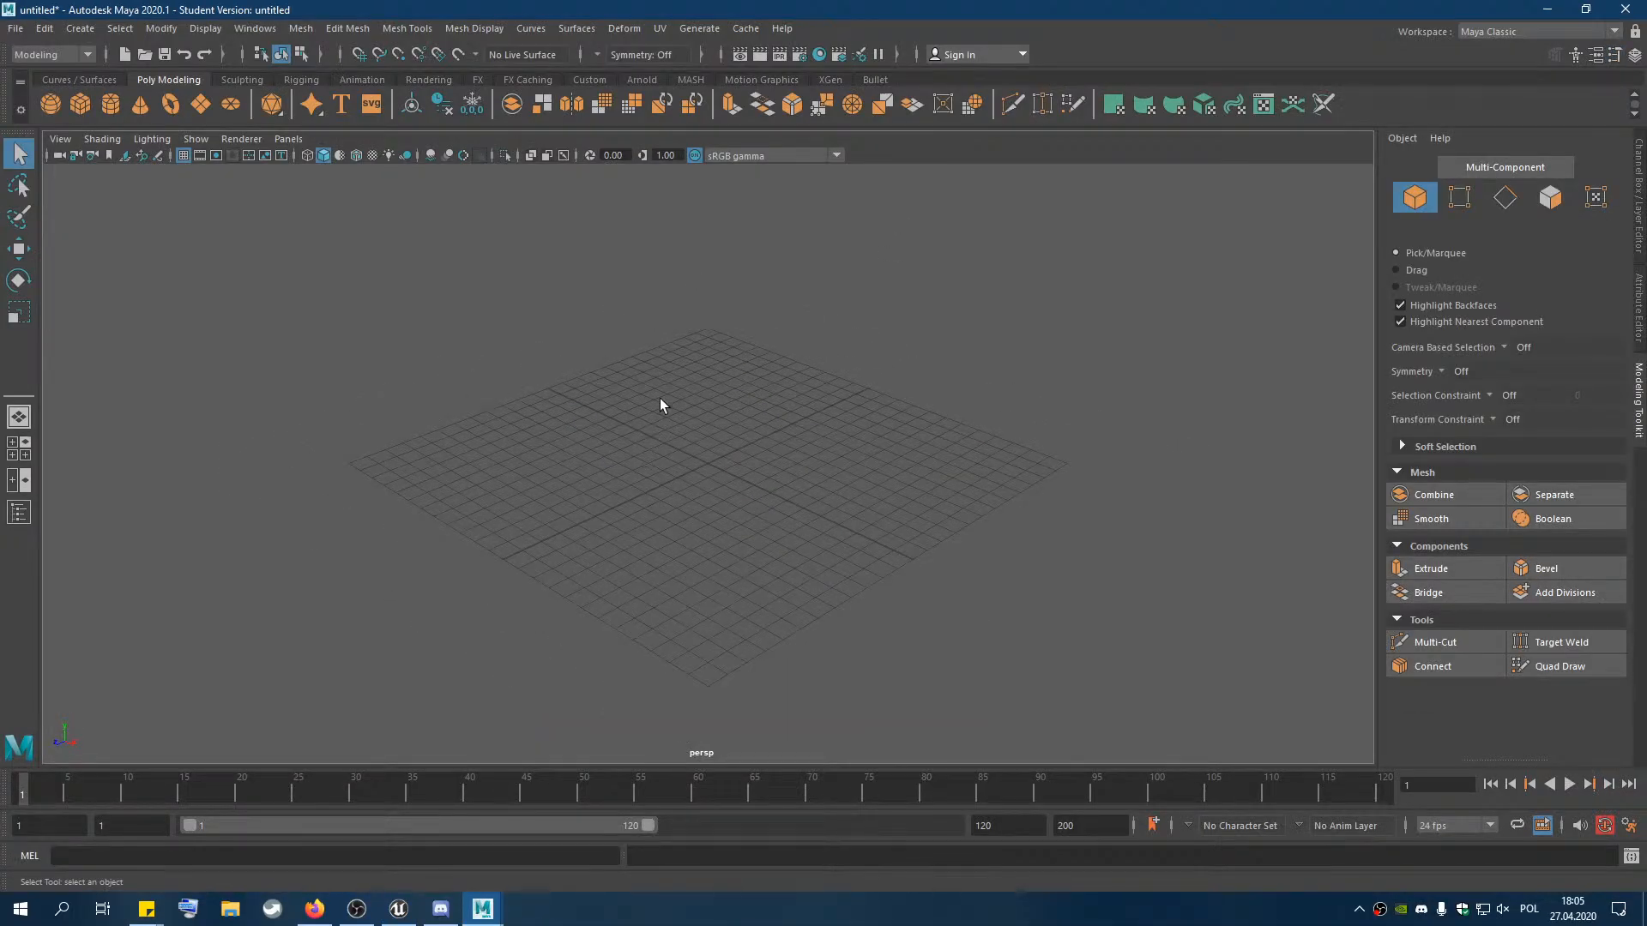
{"action": "left_click_drag", "start_coordinate": [651, 415], "coordinate": [647, 400], "text": "alt"}
{"action": "left_click_drag", "start_coordinate": [661, 344], "coordinate": [694, 426], "text": "alt"}
{"action": "right_click_drag", "start_coordinate": [694, 426], "coordinate": [727, 462], "text": "alt"}
{"action": "mouse_move", "coordinate": [692, 420]}
{"action": "left_mouse_down", "text": "alt"}
{"action": "mouse_move", "coordinate": [696, 445]}
{"action": "mouse_move", "coordinate": [710, 429]}
{"action": "left_mouse_up", "text": "alt"}
{"action": "middle_click_drag", "start_coordinate": [699, 399], "coordinate": [697, 395], "text": "alt"}
{"action": "left_click_drag", "start_coordinate": [696, 394], "coordinate": [724, 455], "text": "alt"}
{"action": "middle_click_drag", "start_coordinate": [724, 455], "coordinate": [730, 436], "text": "alt"}
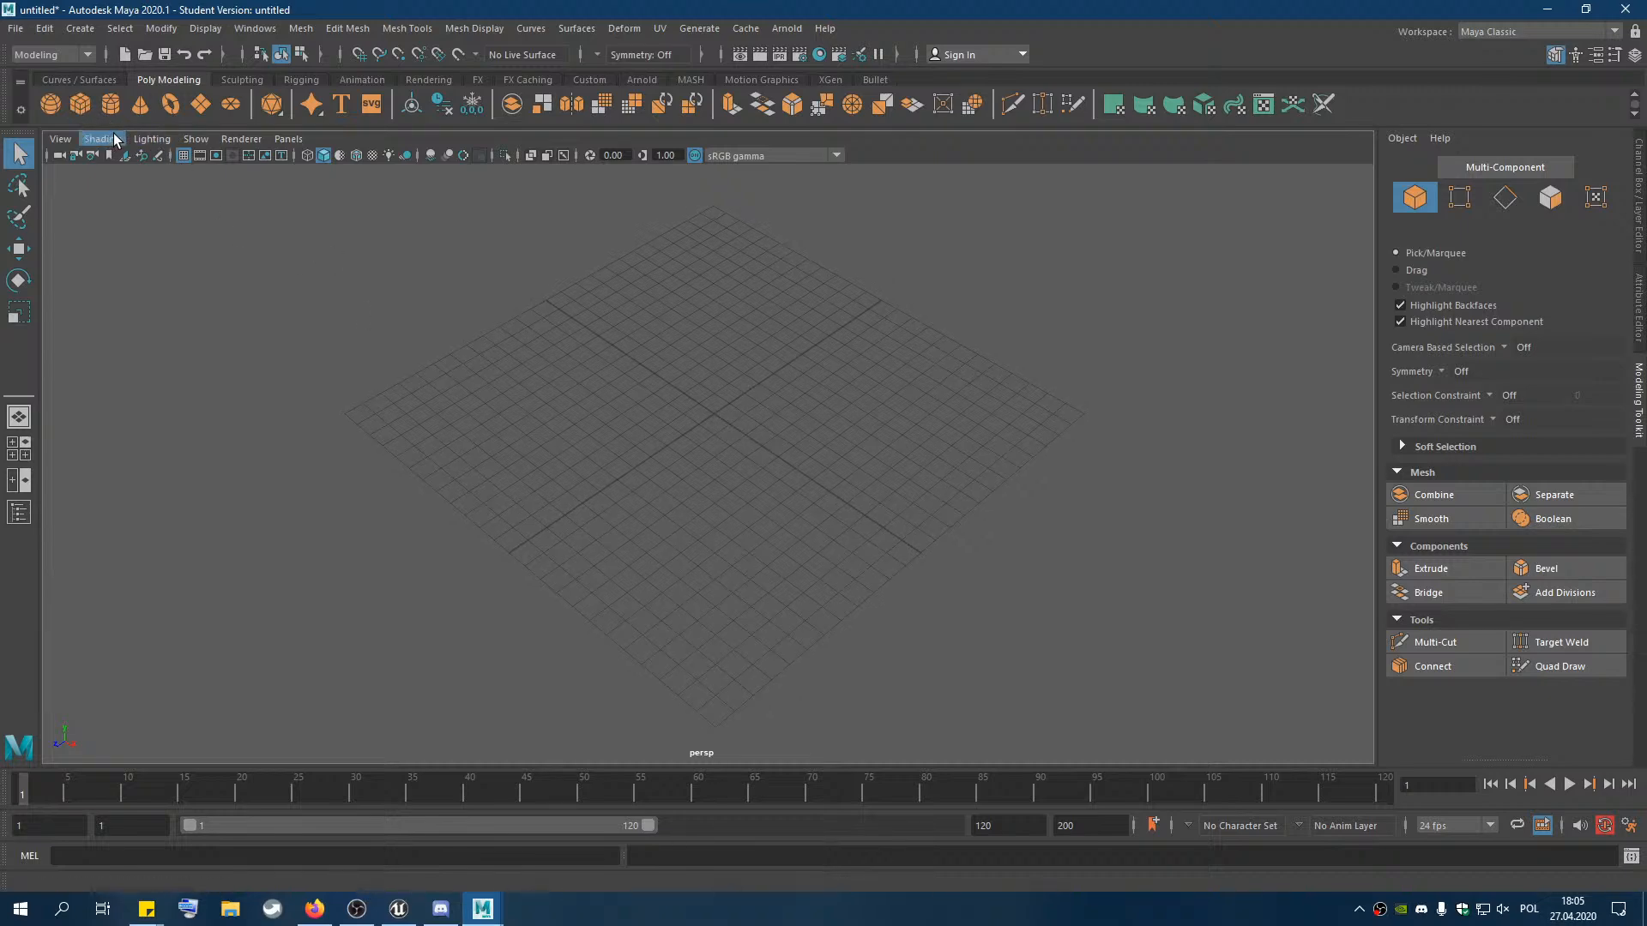
{"action": "left_click", "coordinate": [200, 106]}
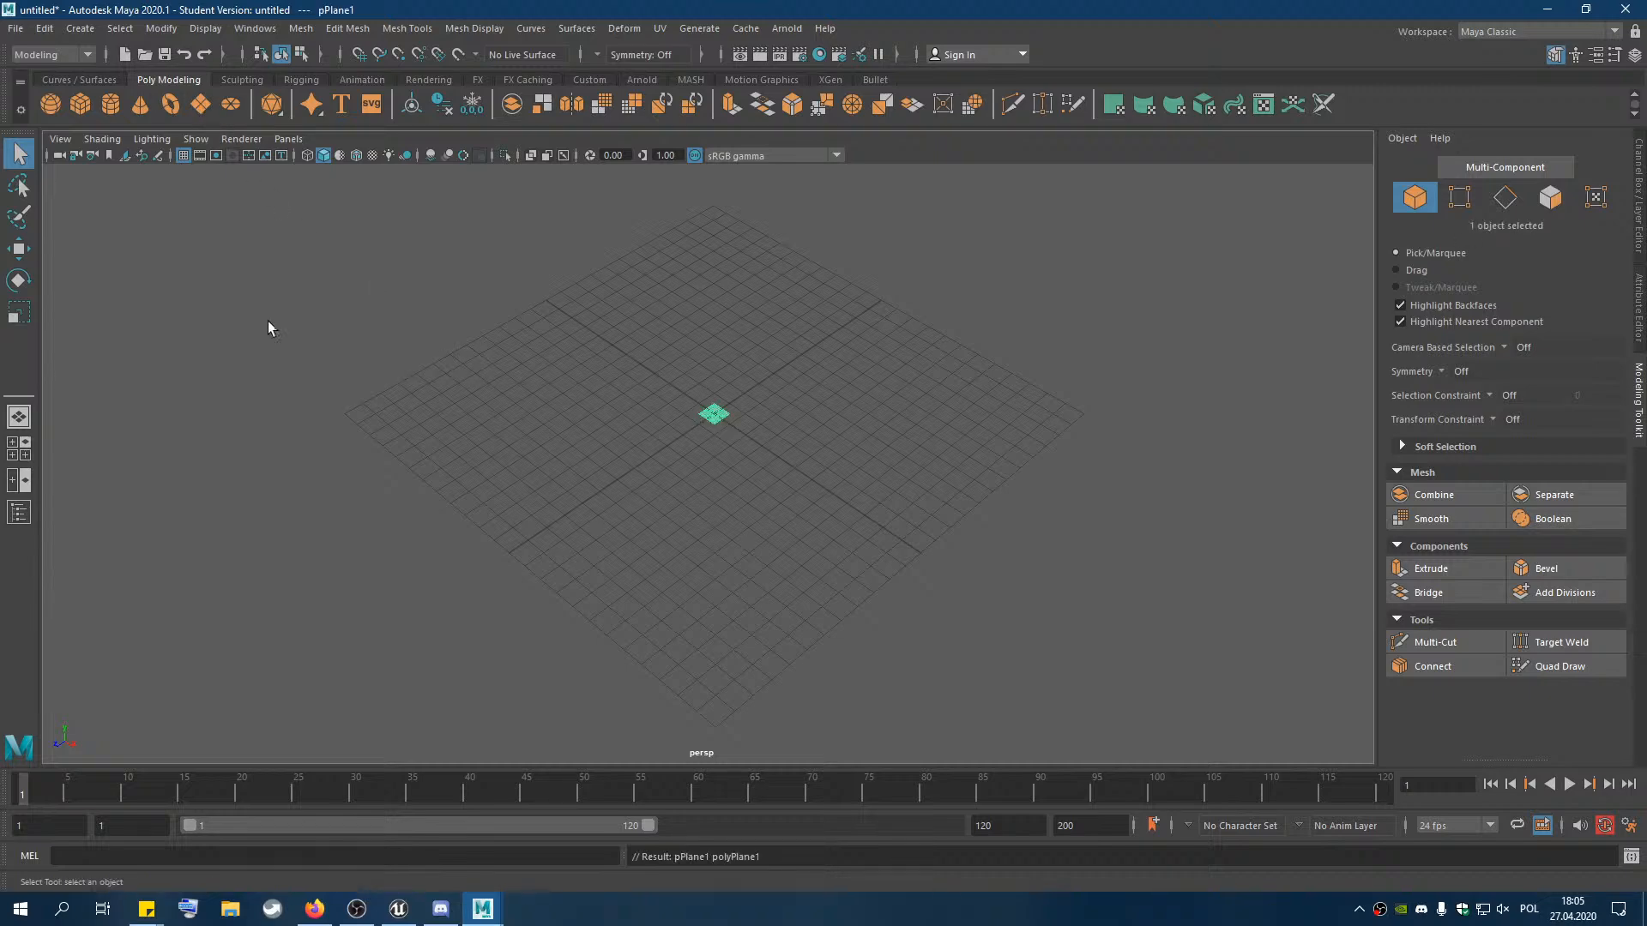
{"action": "left_click", "coordinate": [19, 311]}
{"action": "left_click_drag", "start_coordinate": [729, 423], "coordinate": [1048, 135]}
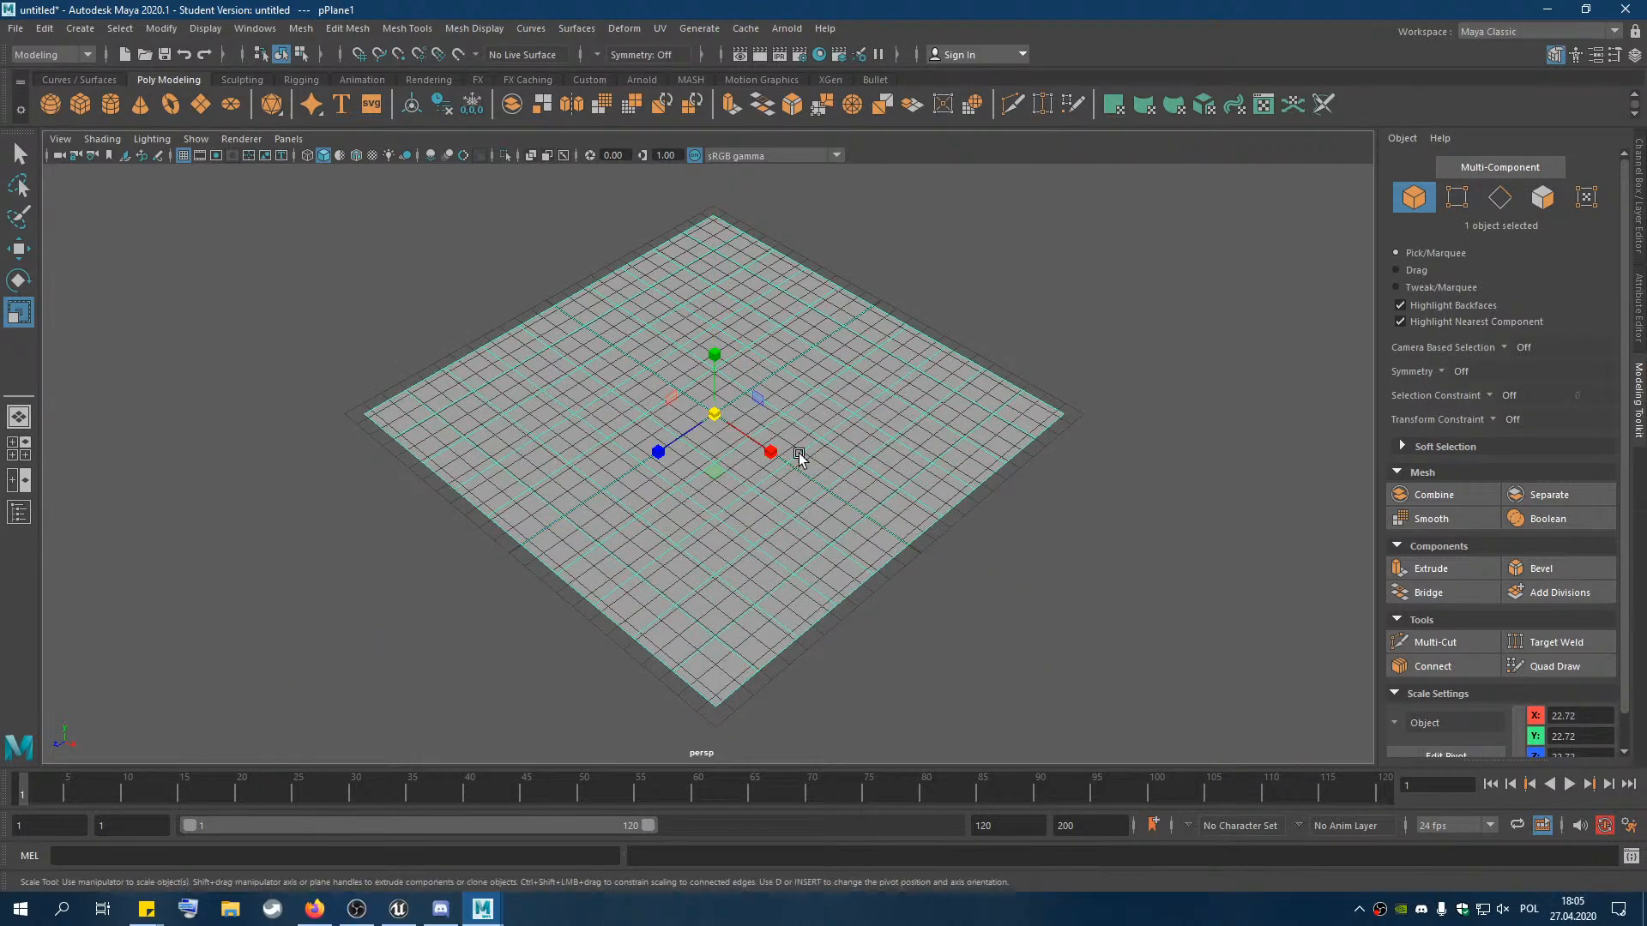
Set the plane's width and height subdivisions to 1
{"action": "left_click", "coordinate": [1641, 204]}
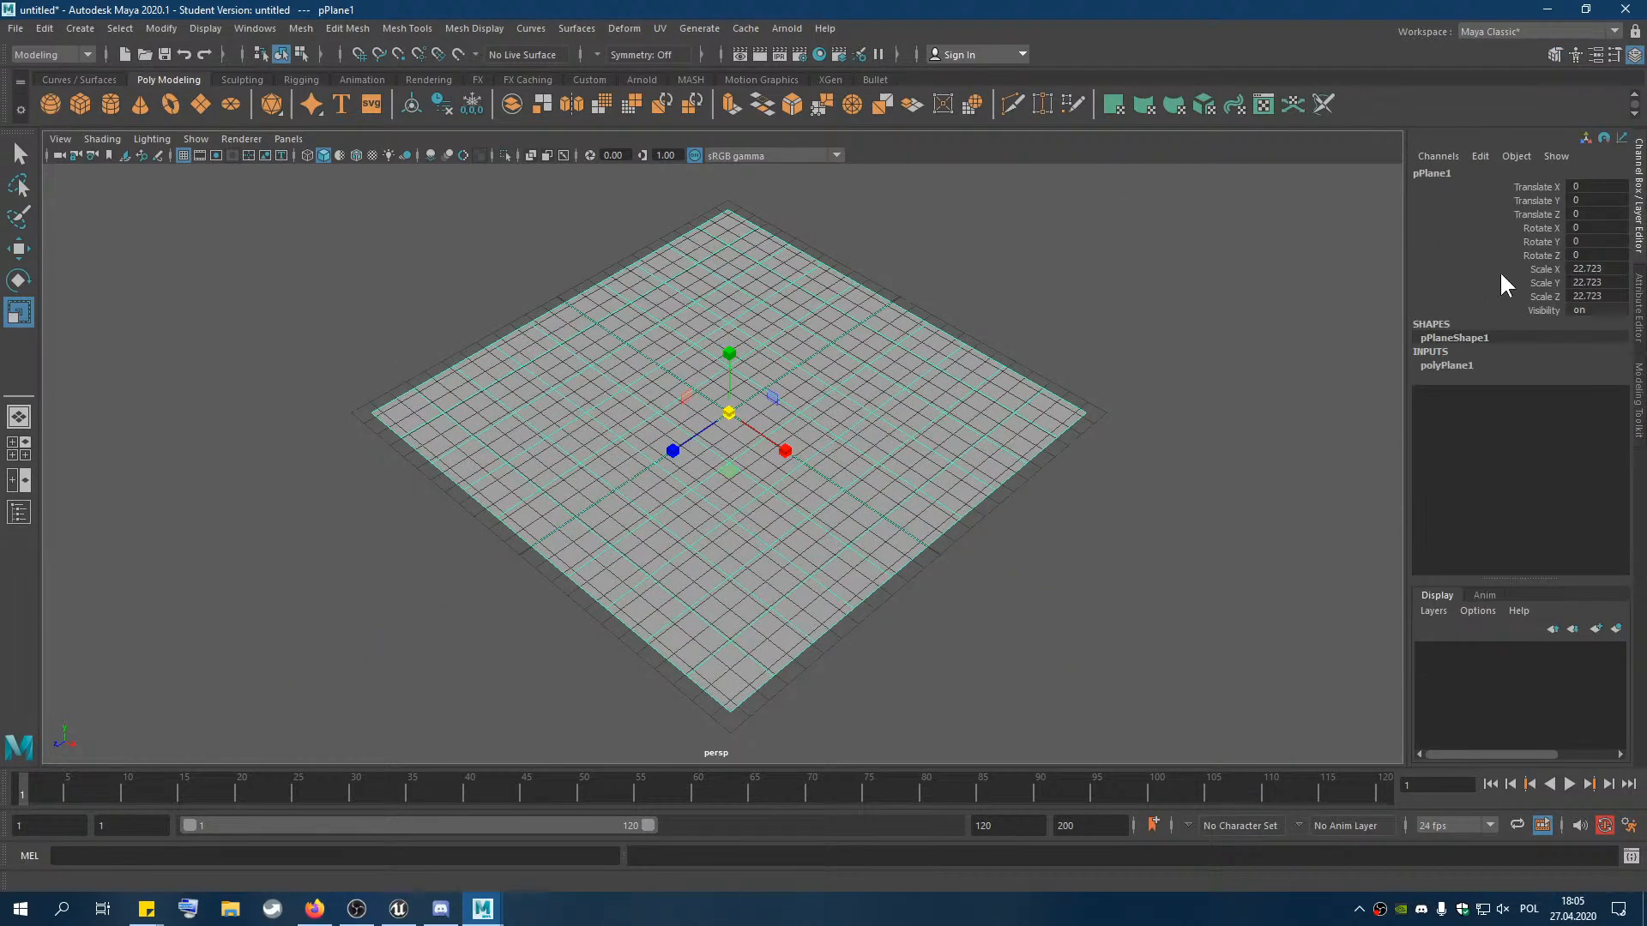
{"action": "left_click", "coordinate": [1639, 305]}
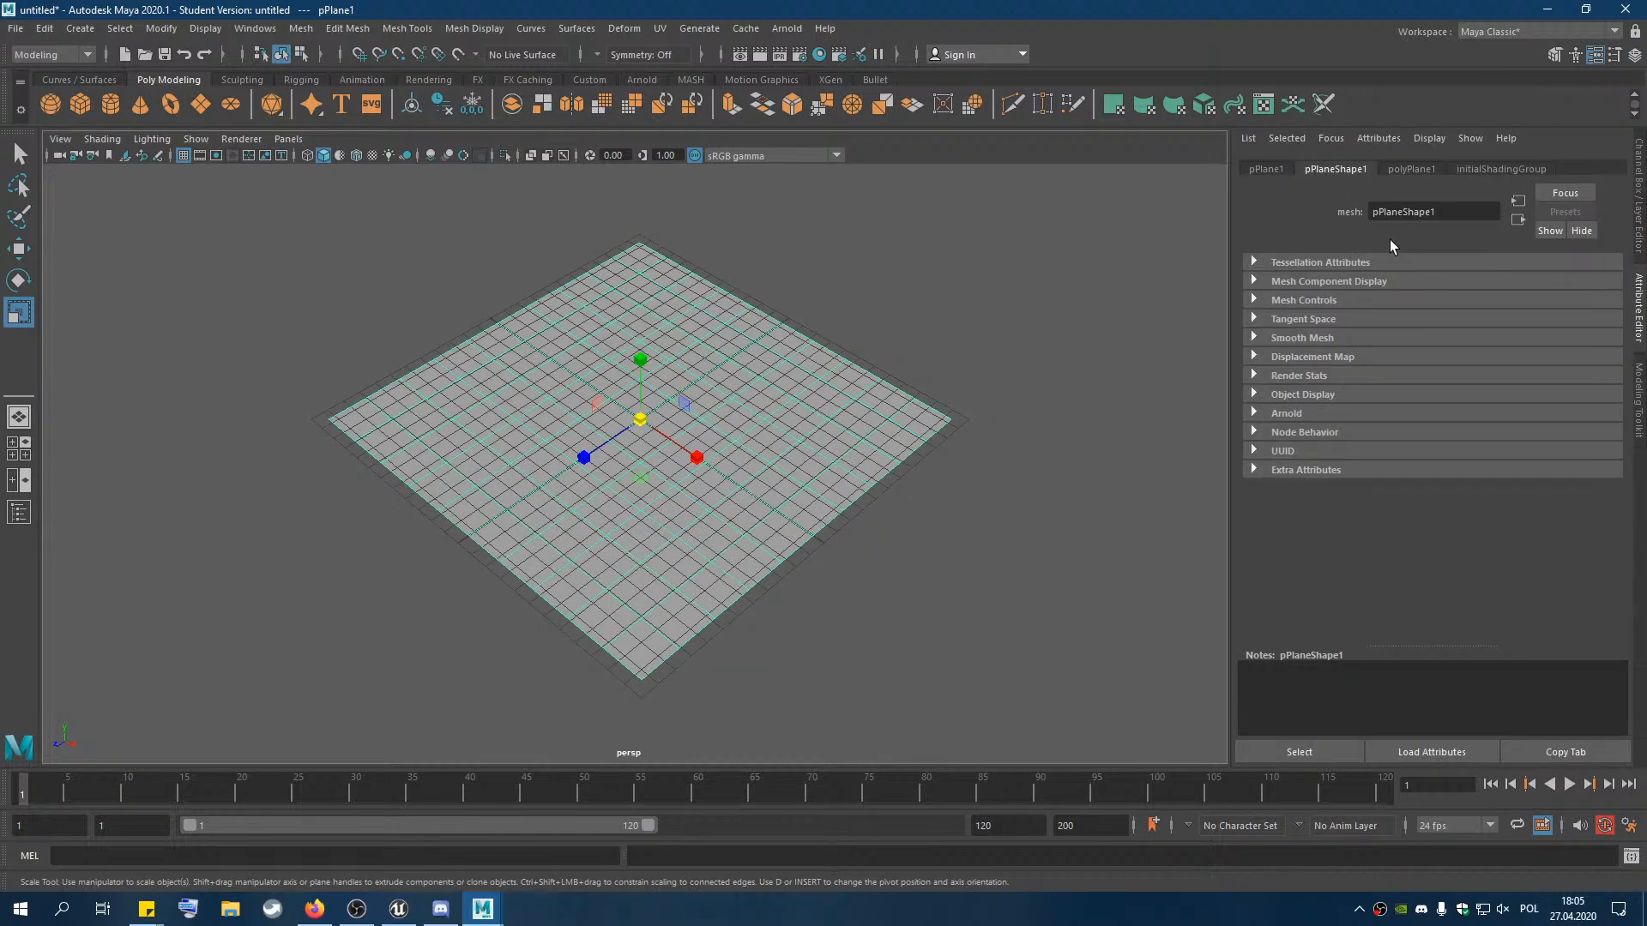
{"action": "left_click", "coordinate": [1267, 170]}
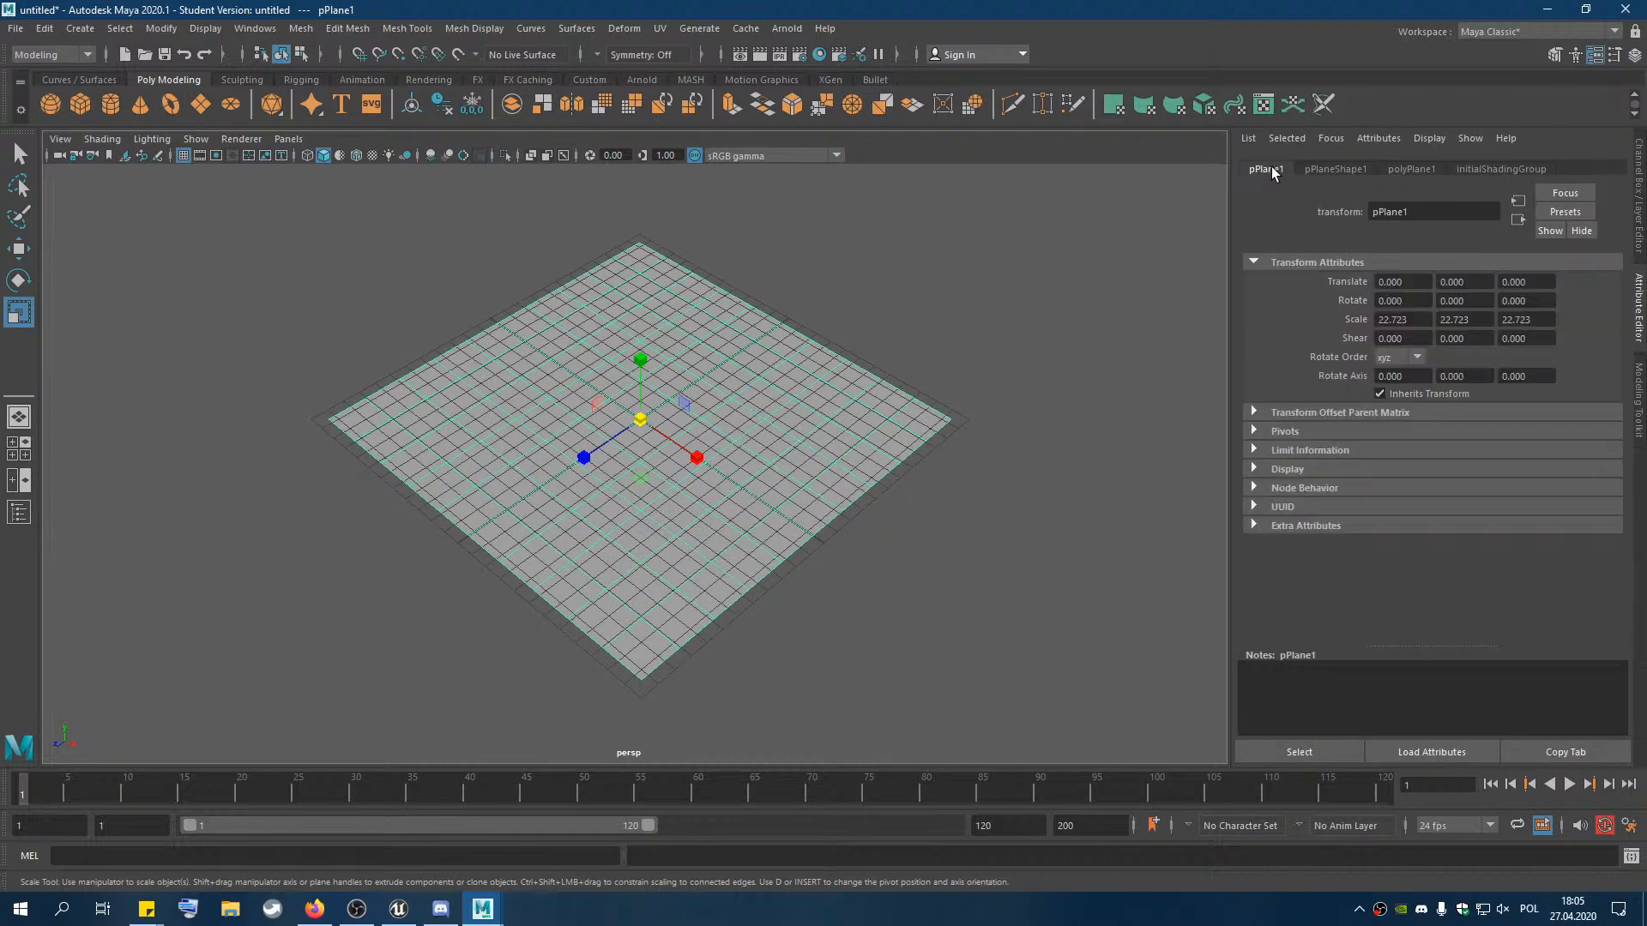
{"action": "left_click", "coordinate": [1393, 168]}
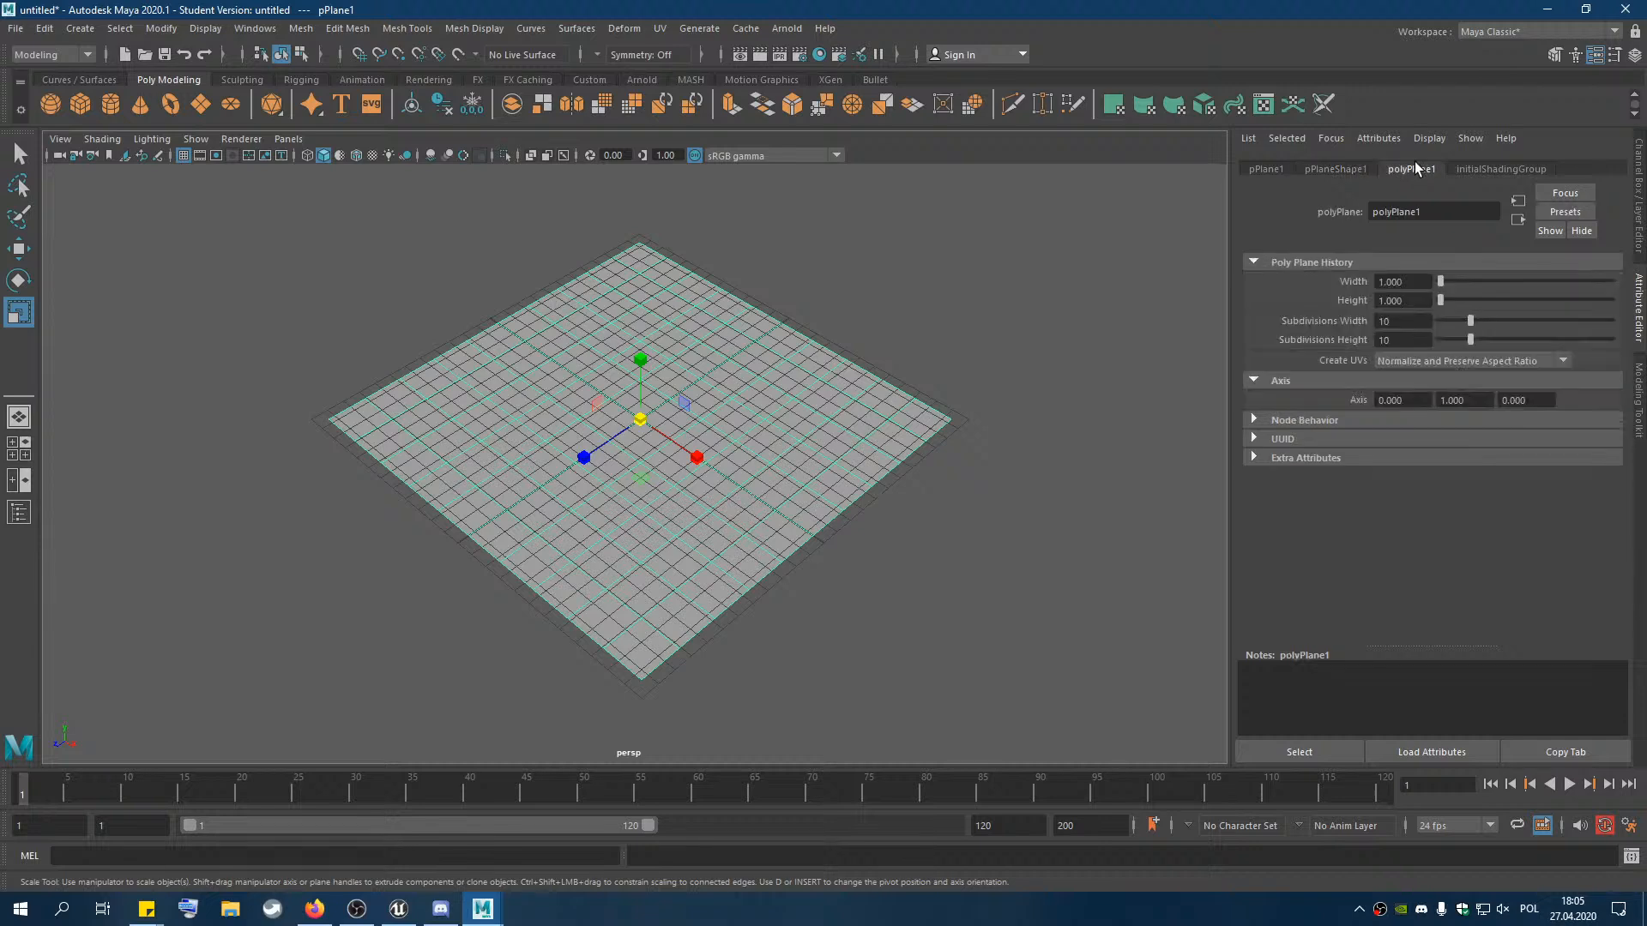
{"action": "left_click_drag", "start_coordinate": [1470, 321], "coordinate": [1446, 340]}
Move the plane's four corner vertices onto the grid's outer corners with grid snapping, and return to object selection with nothing selected
{"action": "key", "text": "w"}
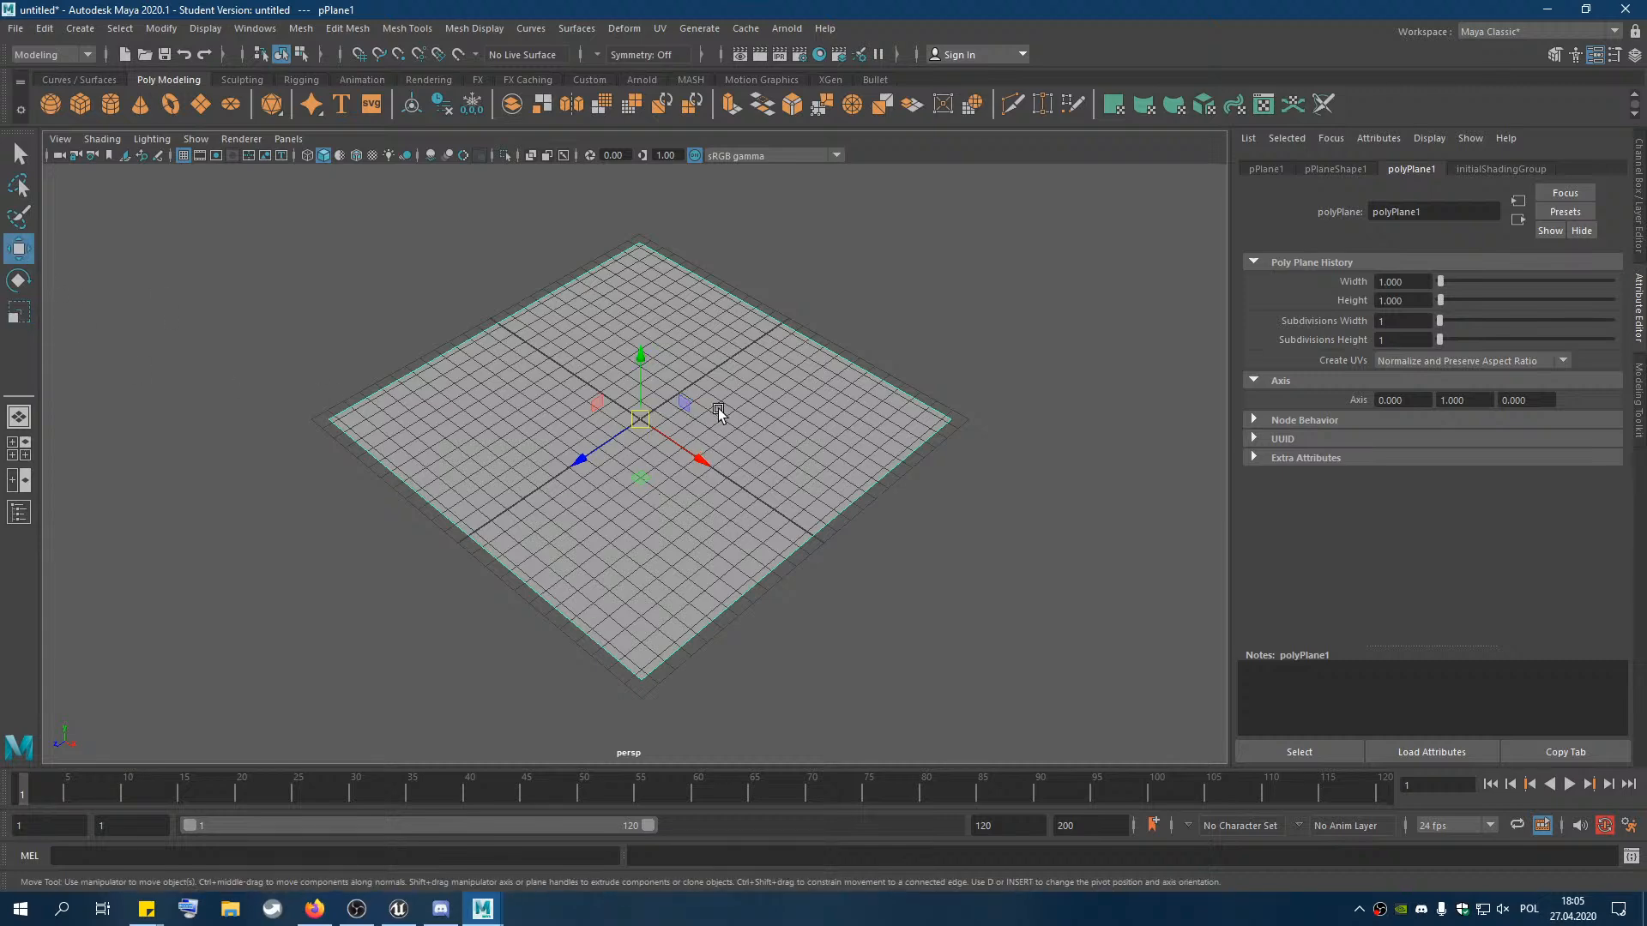
{"action": "left_click", "coordinate": [1638, 399]}
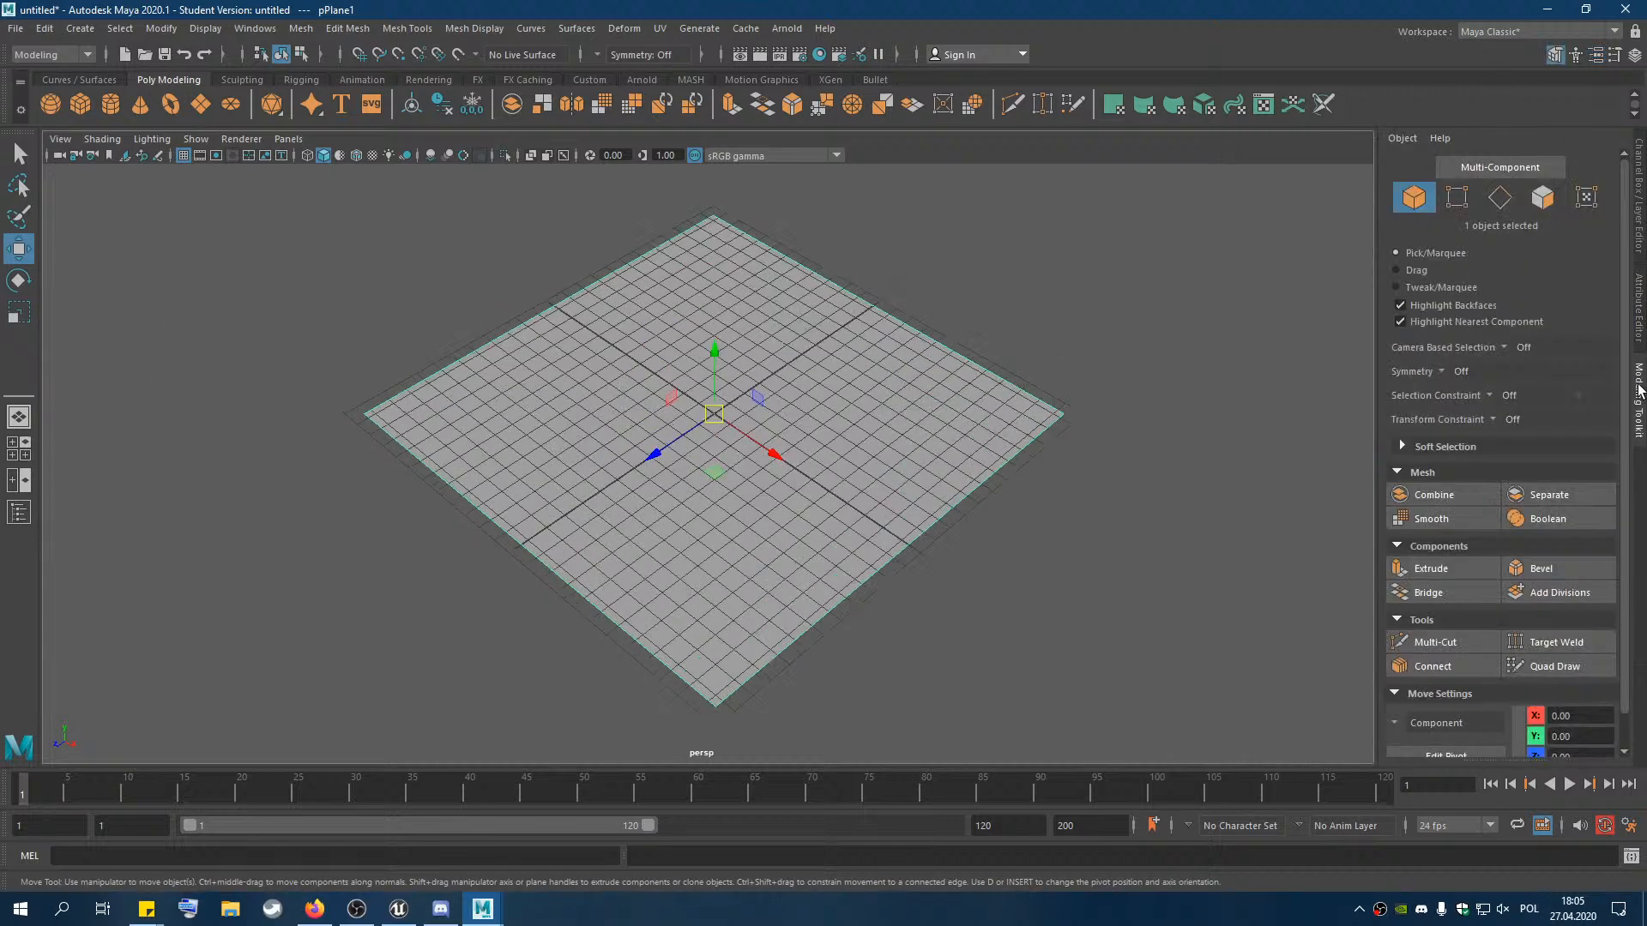
{"action": "left_click", "coordinate": [1457, 197]}
{"action": "left_click", "coordinate": [359, 54]}
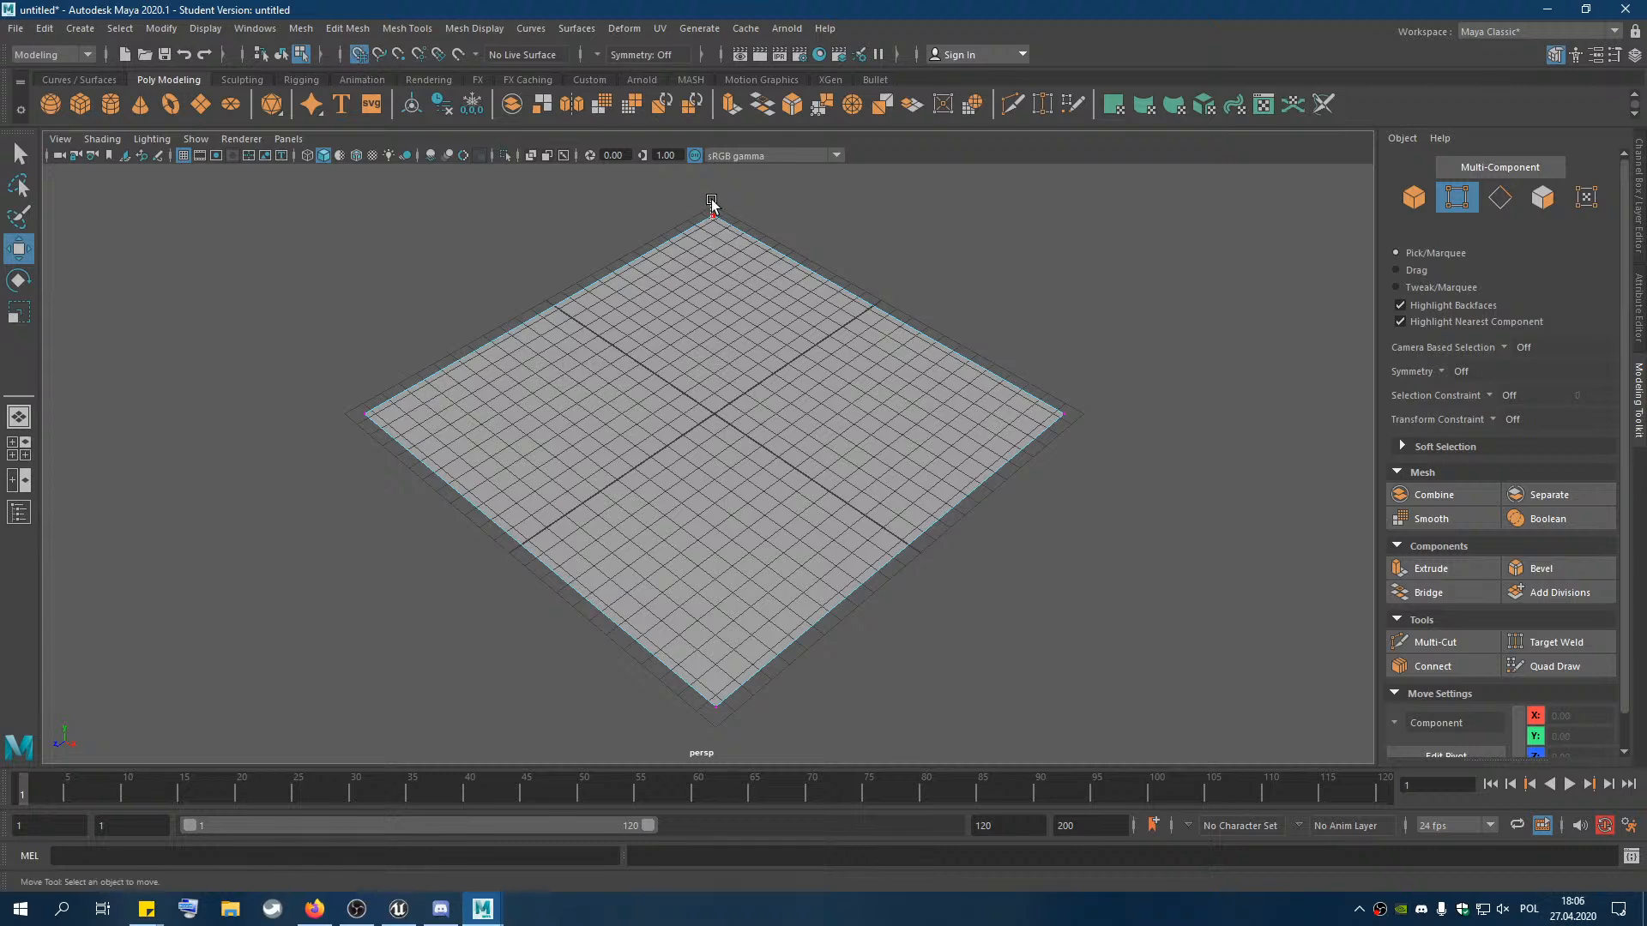
{"action": "left_click", "coordinate": [712, 206]}
{"action": "left_click_drag", "start_coordinate": [713, 217], "coordinate": [715, 201]}
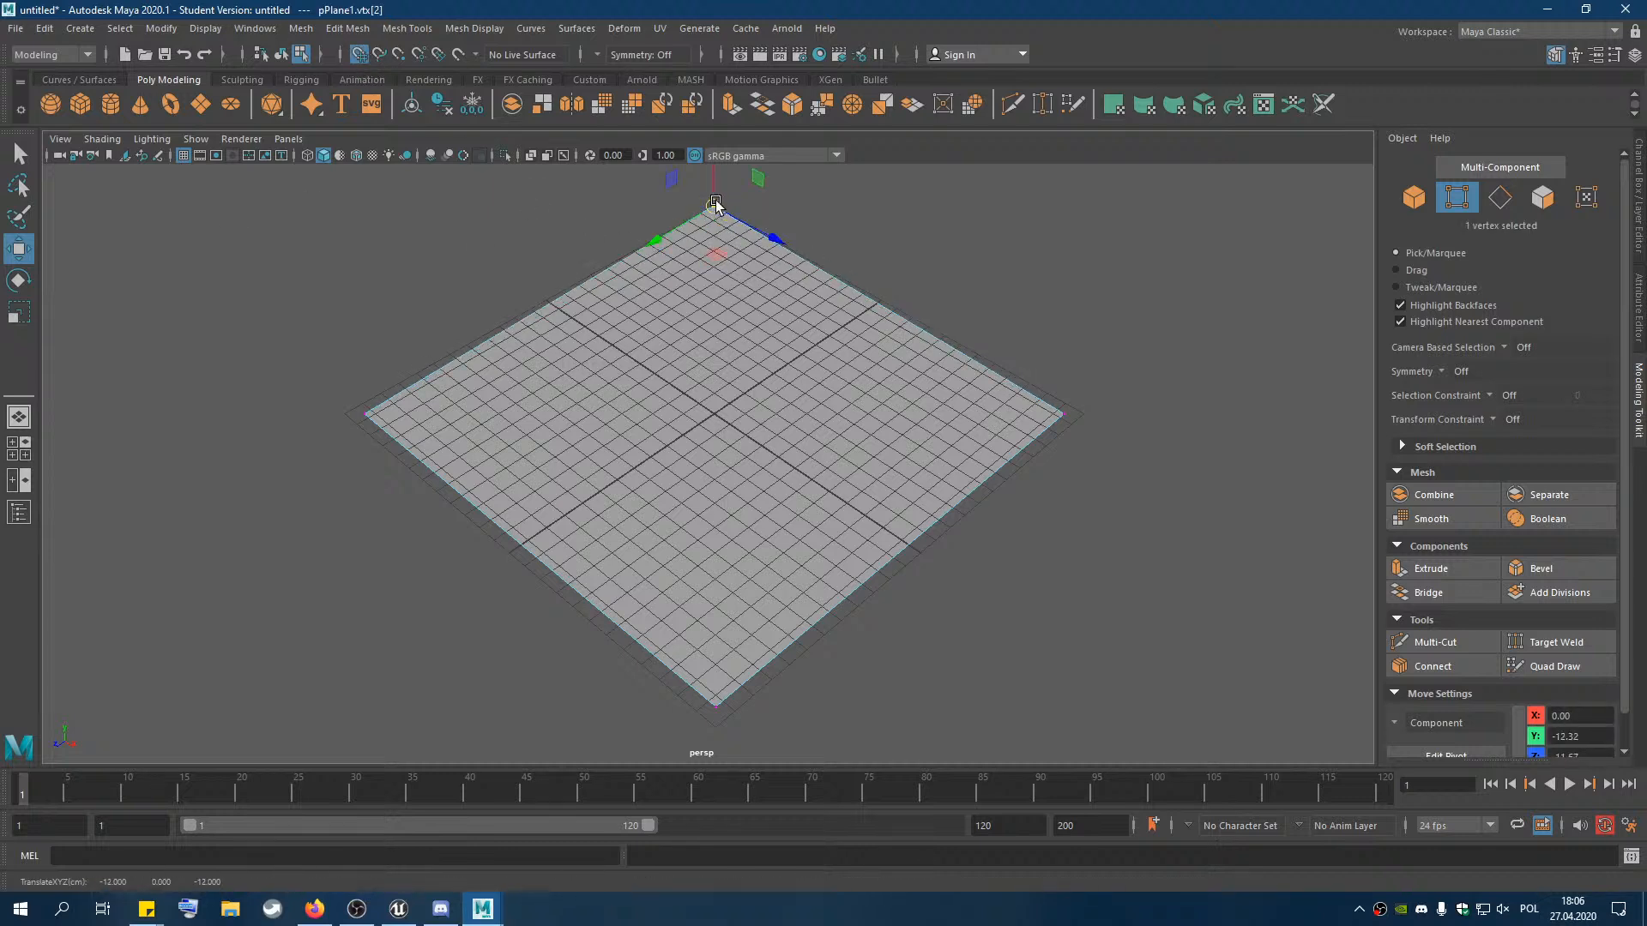
{"action": "left_click", "coordinate": [369, 417]}
{"action": "left_click_drag", "start_coordinate": [369, 417], "coordinate": [345, 414]}
{"action": "left_click", "coordinate": [718, 712]}
{"action": "left_click_drag", "start_coordinate": [717, 712], "coordinate": [715, 728]}
{"action": "left_click", "coordinate": [1061, 418]}
{"action": "left_click_drag", "start_coordinate": [1070, 423], "coordinate": [1086, 420]}
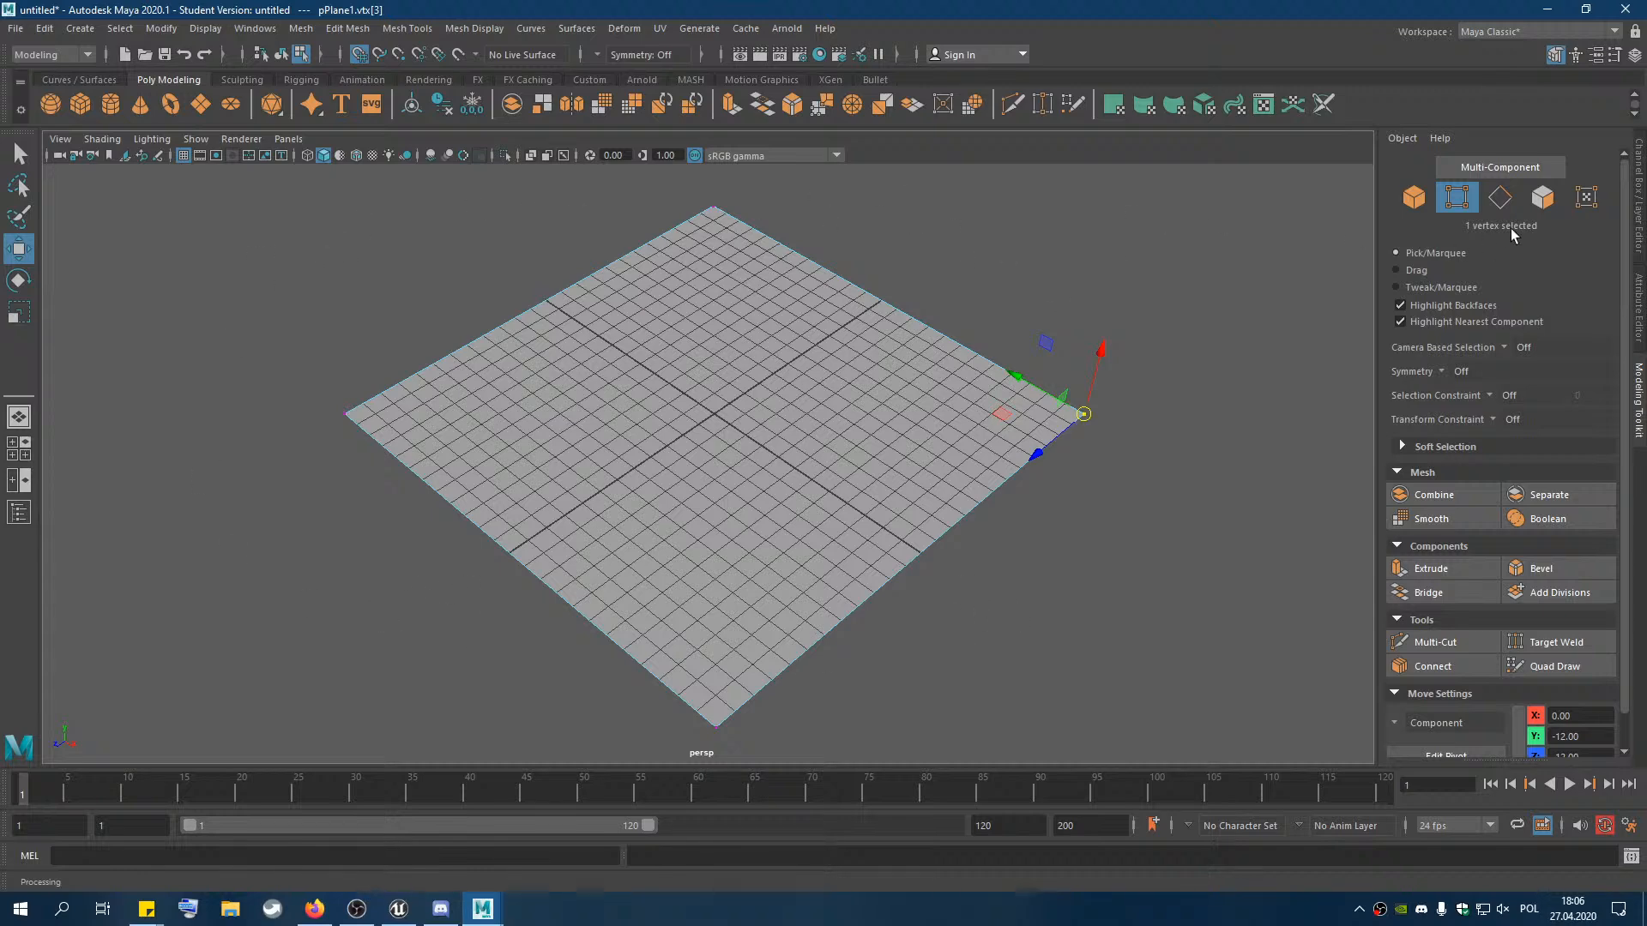
{"action": "left_click", "coordinate": [1411, 201]}
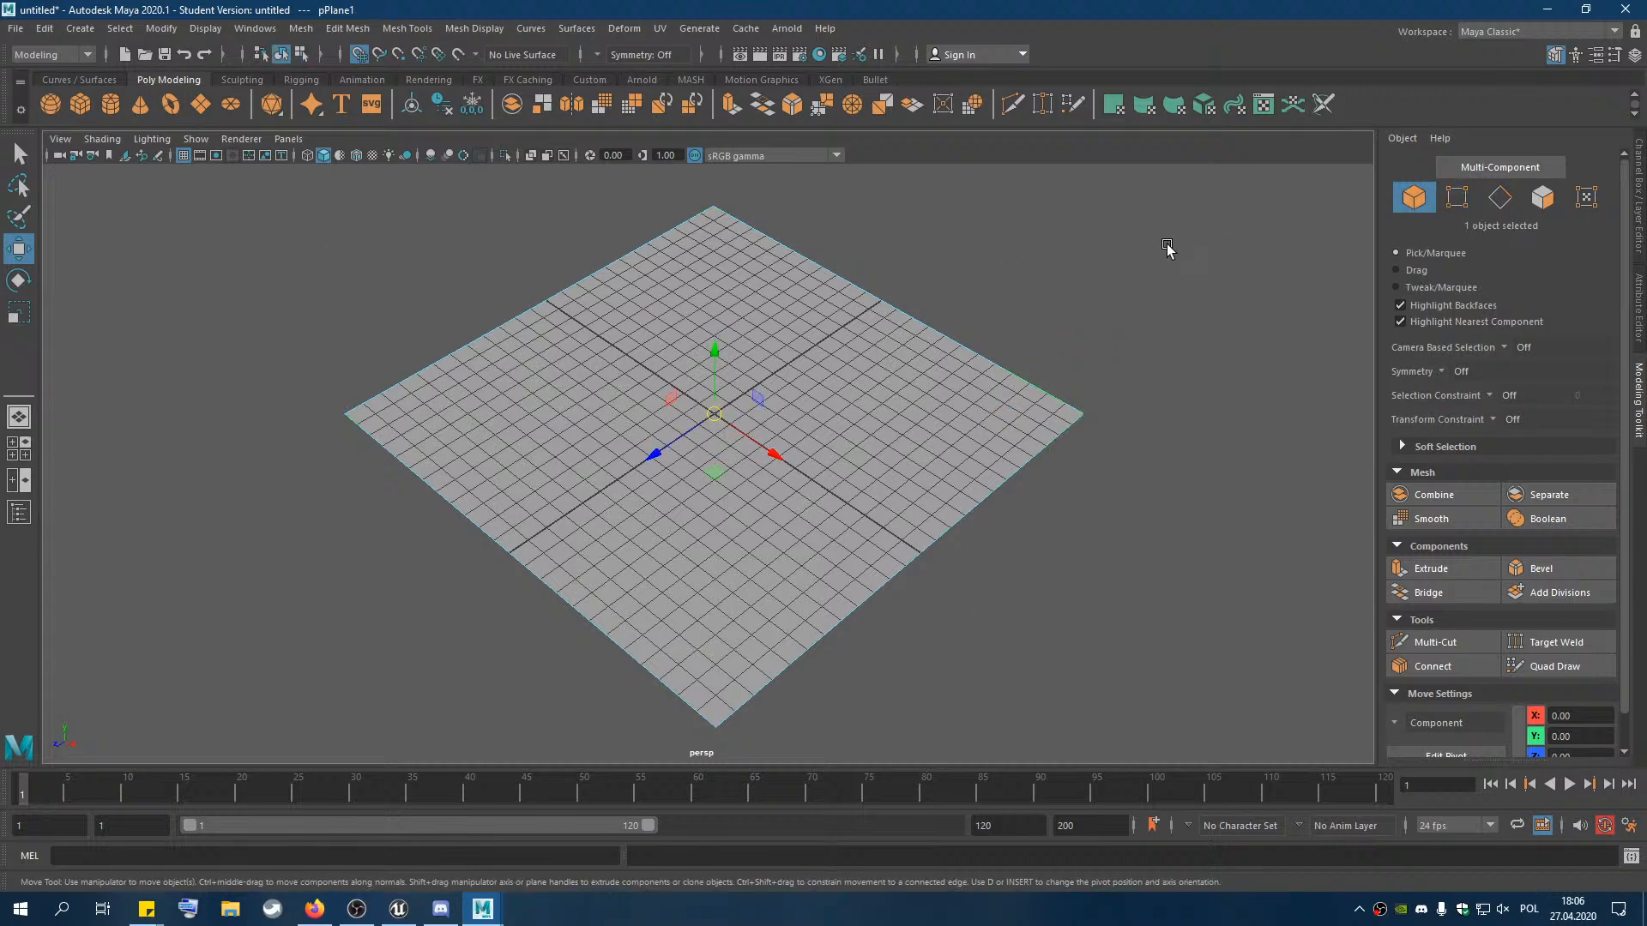
{"action": "left_click", "coordinate": [959, 250]}
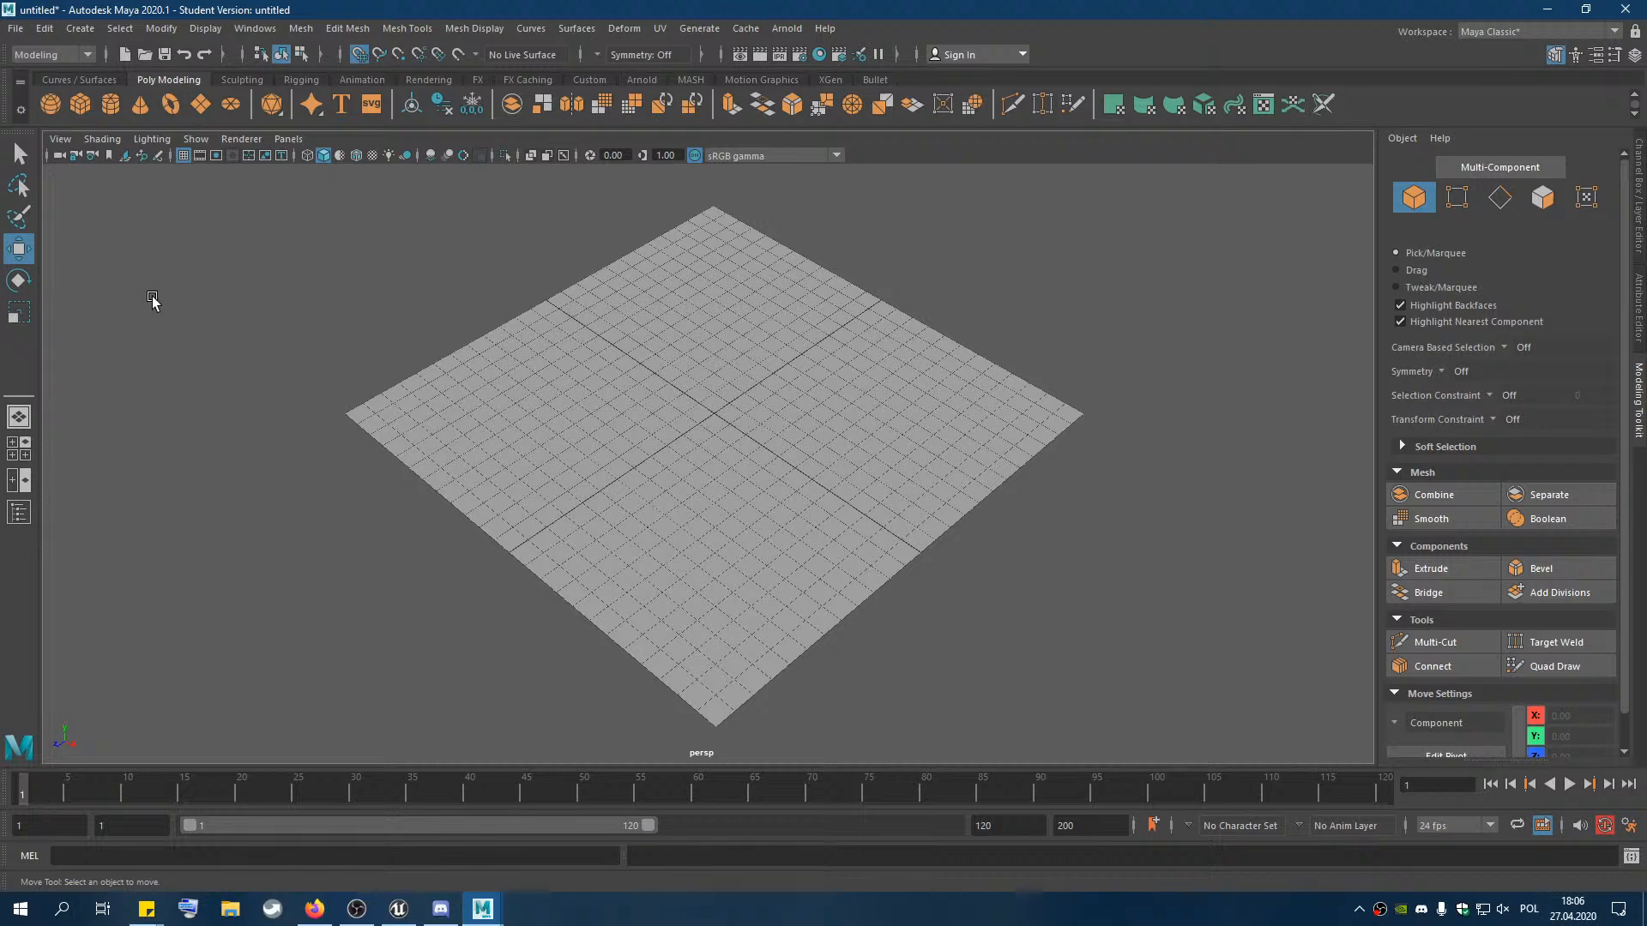
Create a polygon cube and snap it along the plane to X -4, Z -5
{"action": "left_click", "coordinate": [79, 104]}
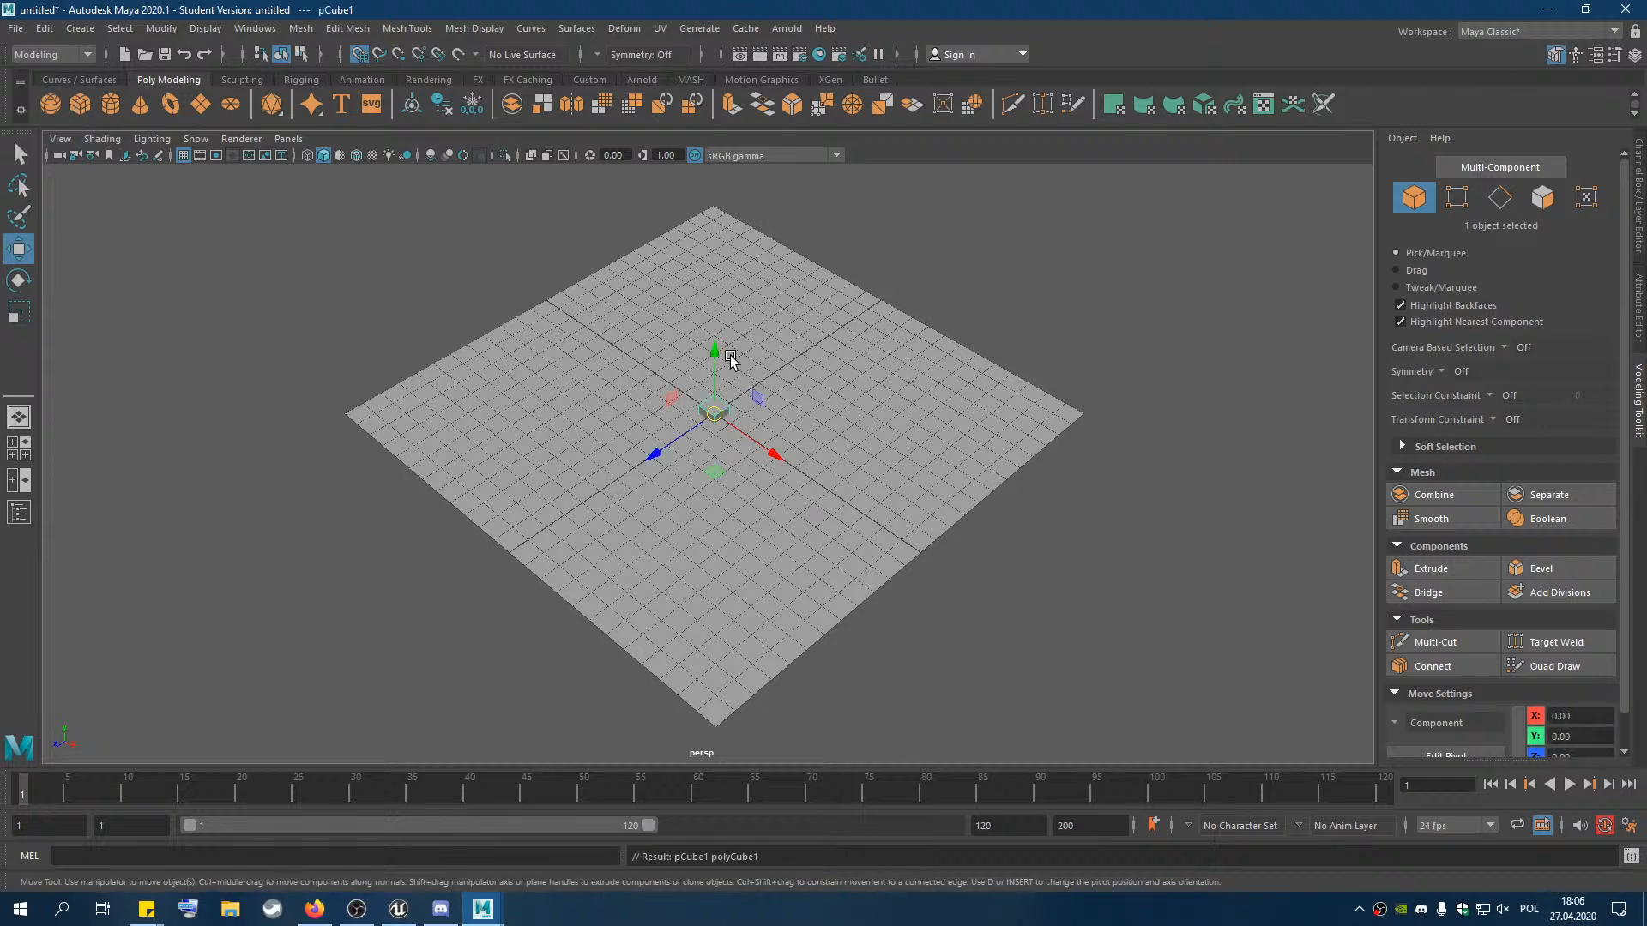
{"action": "left_click_drag", "start_coordinate": [730, 359], "coordinate": [730, 325]}
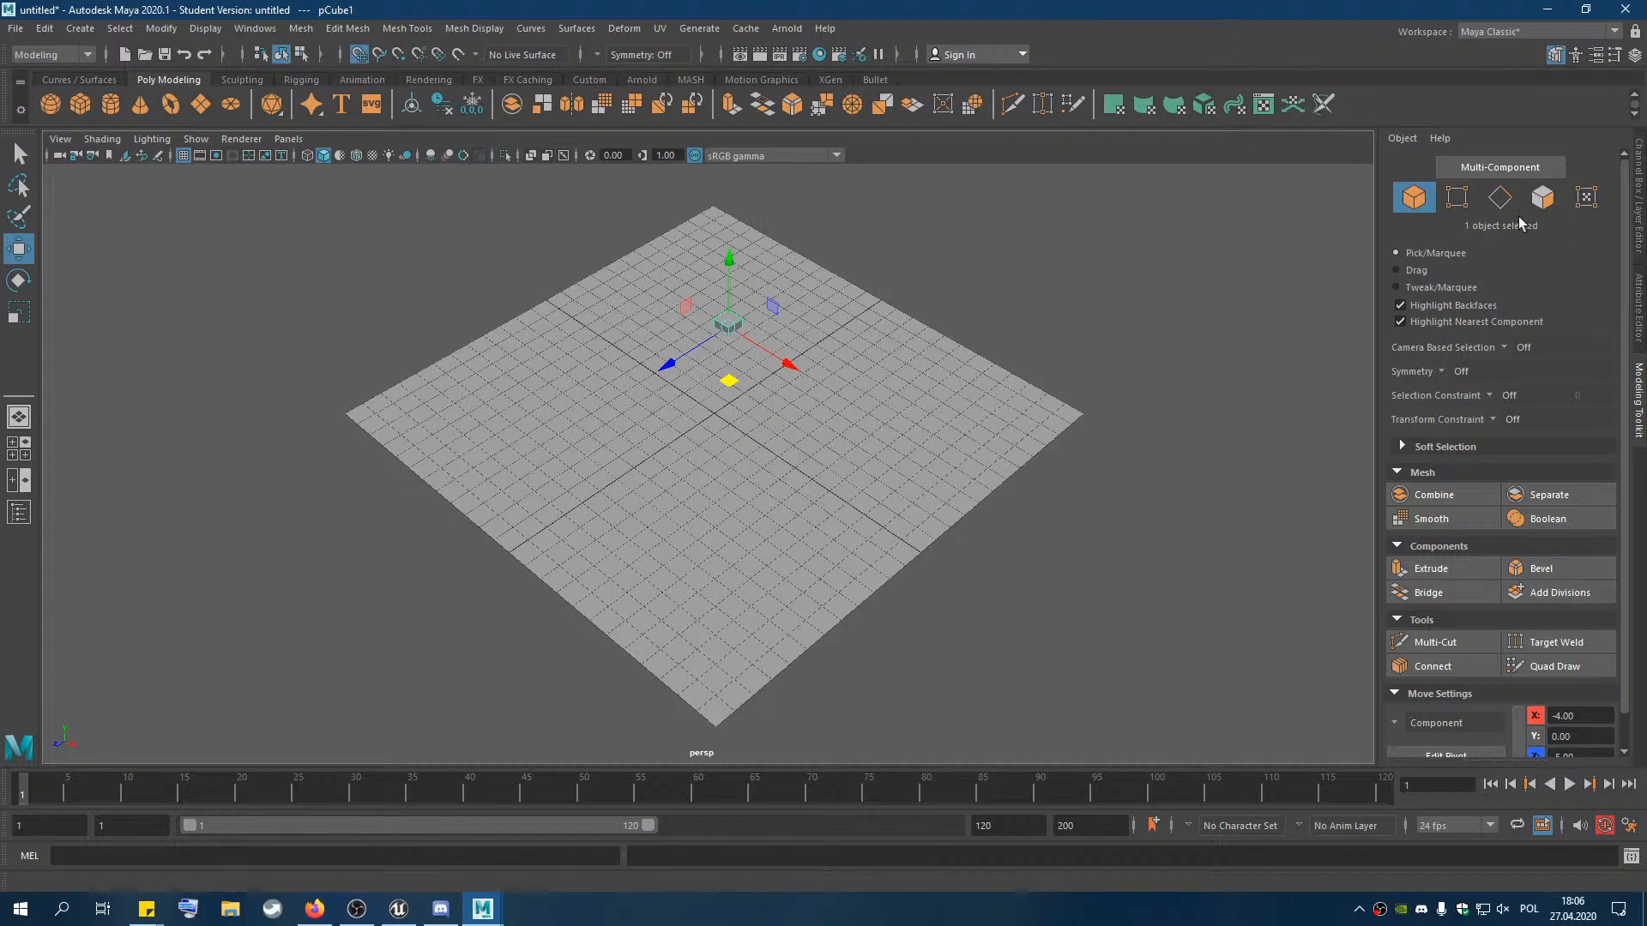
{"action": "middle_click_drag", "start_coordinate": [793, 352], "coordinate": [712, 502], "text": "alt"}
{"action": "scroll", "coordinate": [705, 414], "scroll_direction": "up", "scroll_amount": 4}
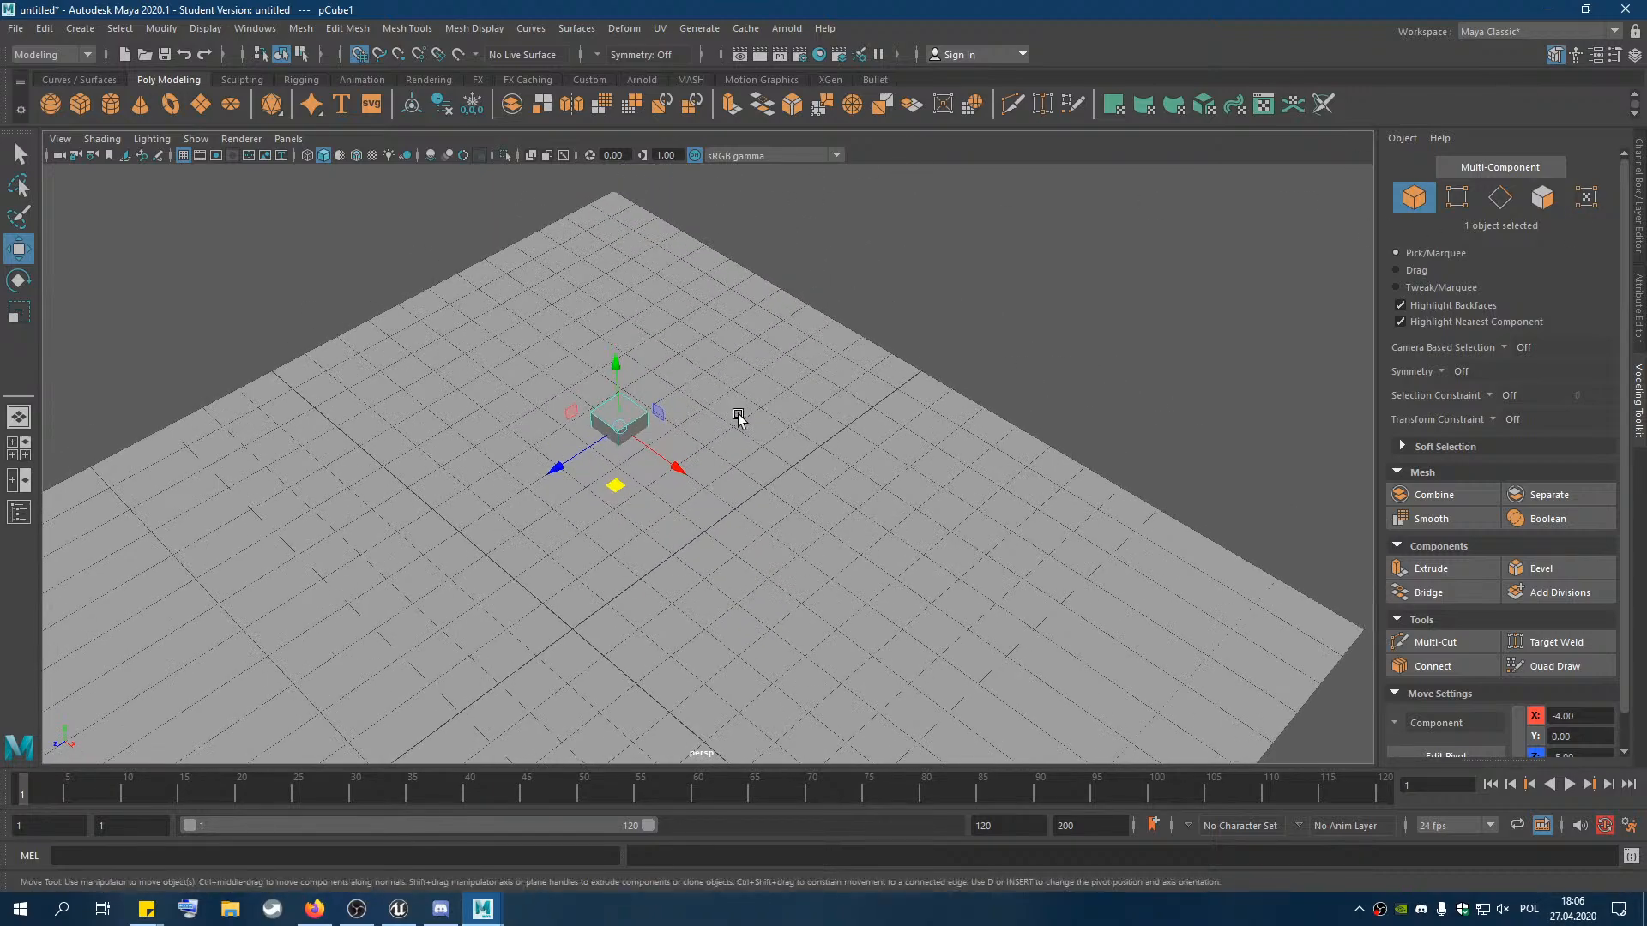
{"action": "scroll", "coordinate": [737, 418], "scroll_direction": "down", "scroll_amount": 3}
{"action": "left_click_drag", "start_coordinate": [780, 460], "coordinate": [719, 179], "text": "alt"}
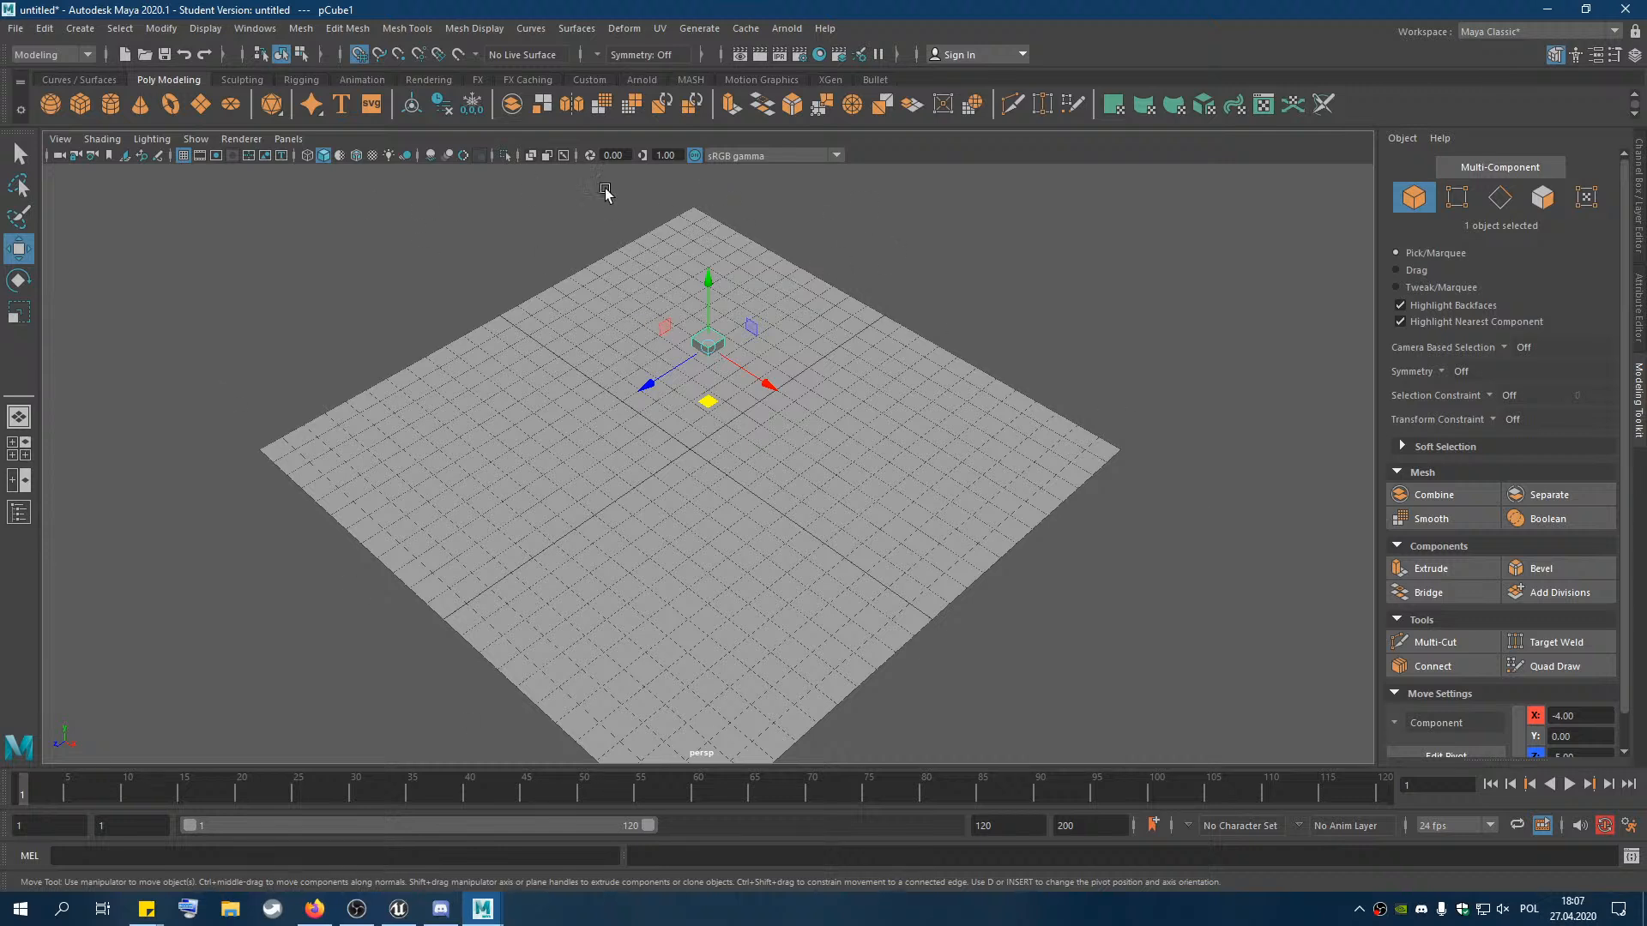
Move the cube to the middle of the plane's back edge at X 0, Z -11 and raise it to Y 2
{"action": "left_click_drag", "start_coordinate": [710, 388], "coordinate": [888, 316]}
{"action": "middle_click_drag", "start_coordinate": [879, 352], "coordinate": [763, 430], "text": "alt"}
{"action": "scroll", "coordinate": [793, 386], "scroll_direction": "up", "scroll_amount": 3}
{"action": "left_click_drag", "start_coordinate": [782, 355], "coordinate": [759, 370]}
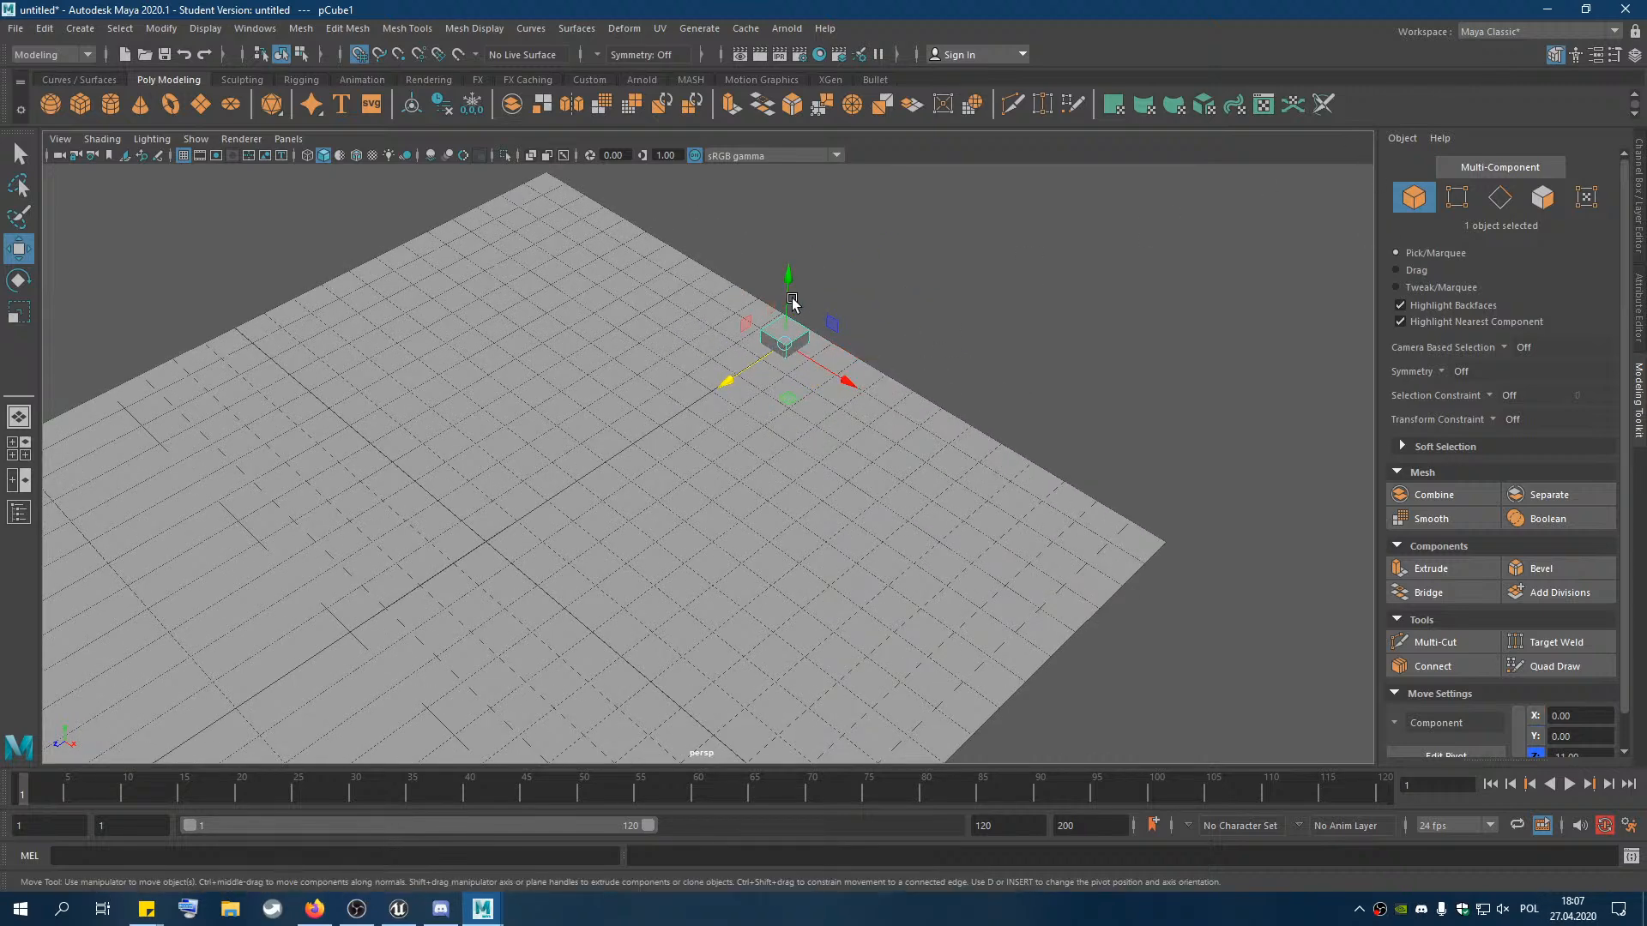
{"action": "left_click_drag", "start_coordinate": [789, 300], "coordinate": [783, 288]}
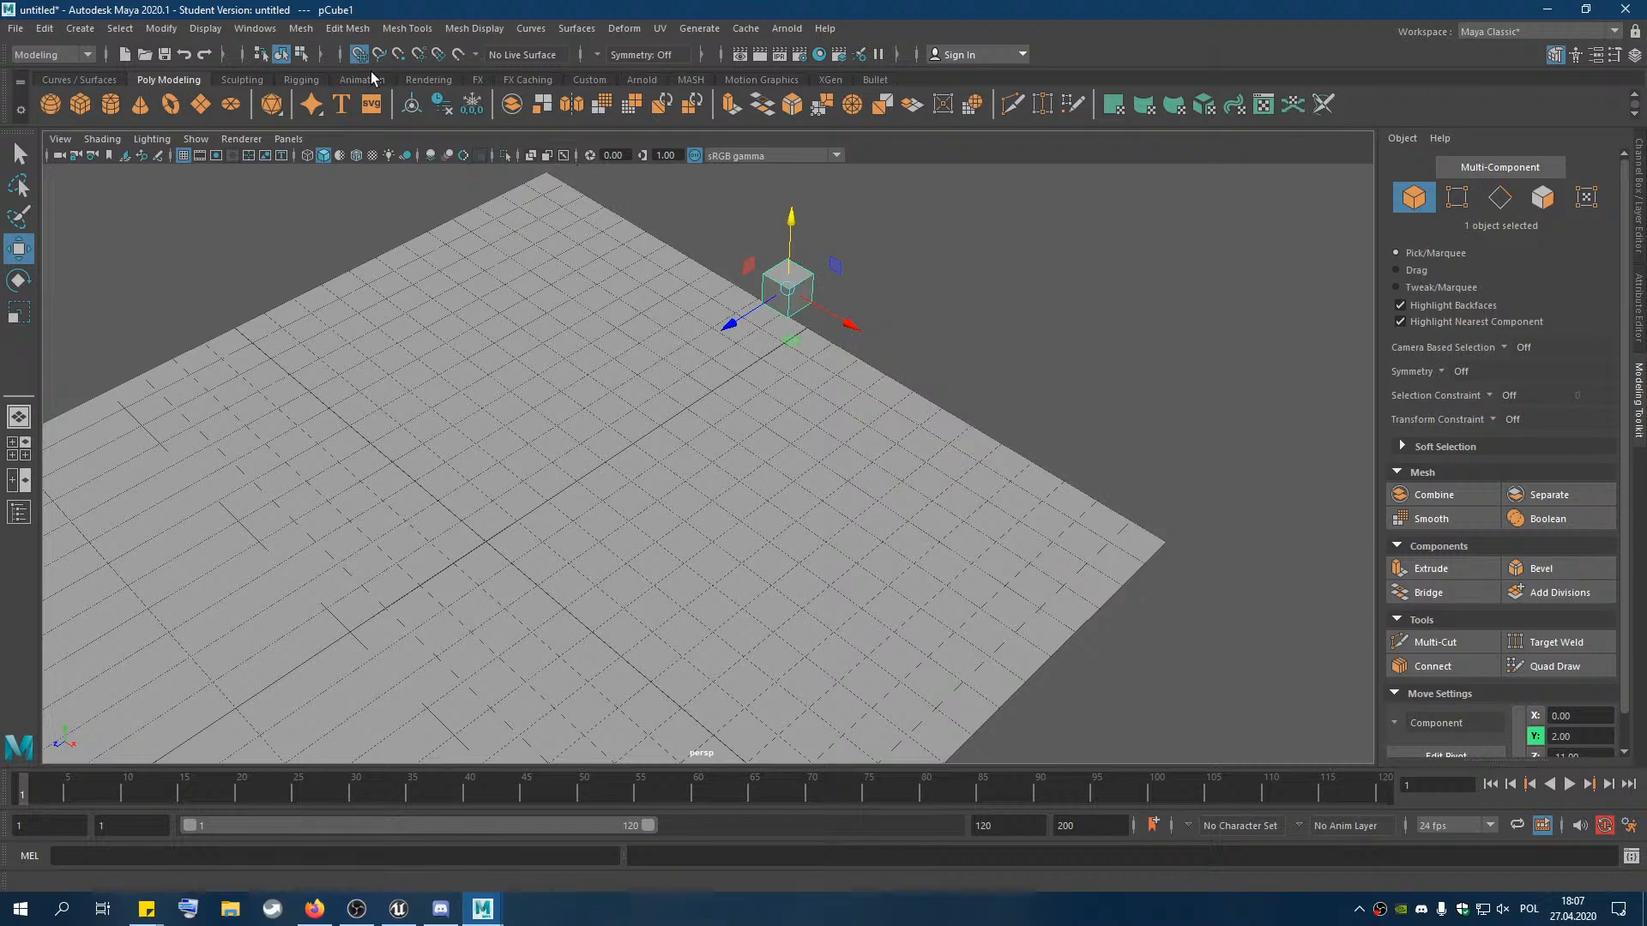
Switch the cube to vertex selection and set the Move tool's axis orientation to World
{"action": "left_click", "coordinate": [1457, 197]}
{"action": "left_click", "coordinate": [790, 320]}
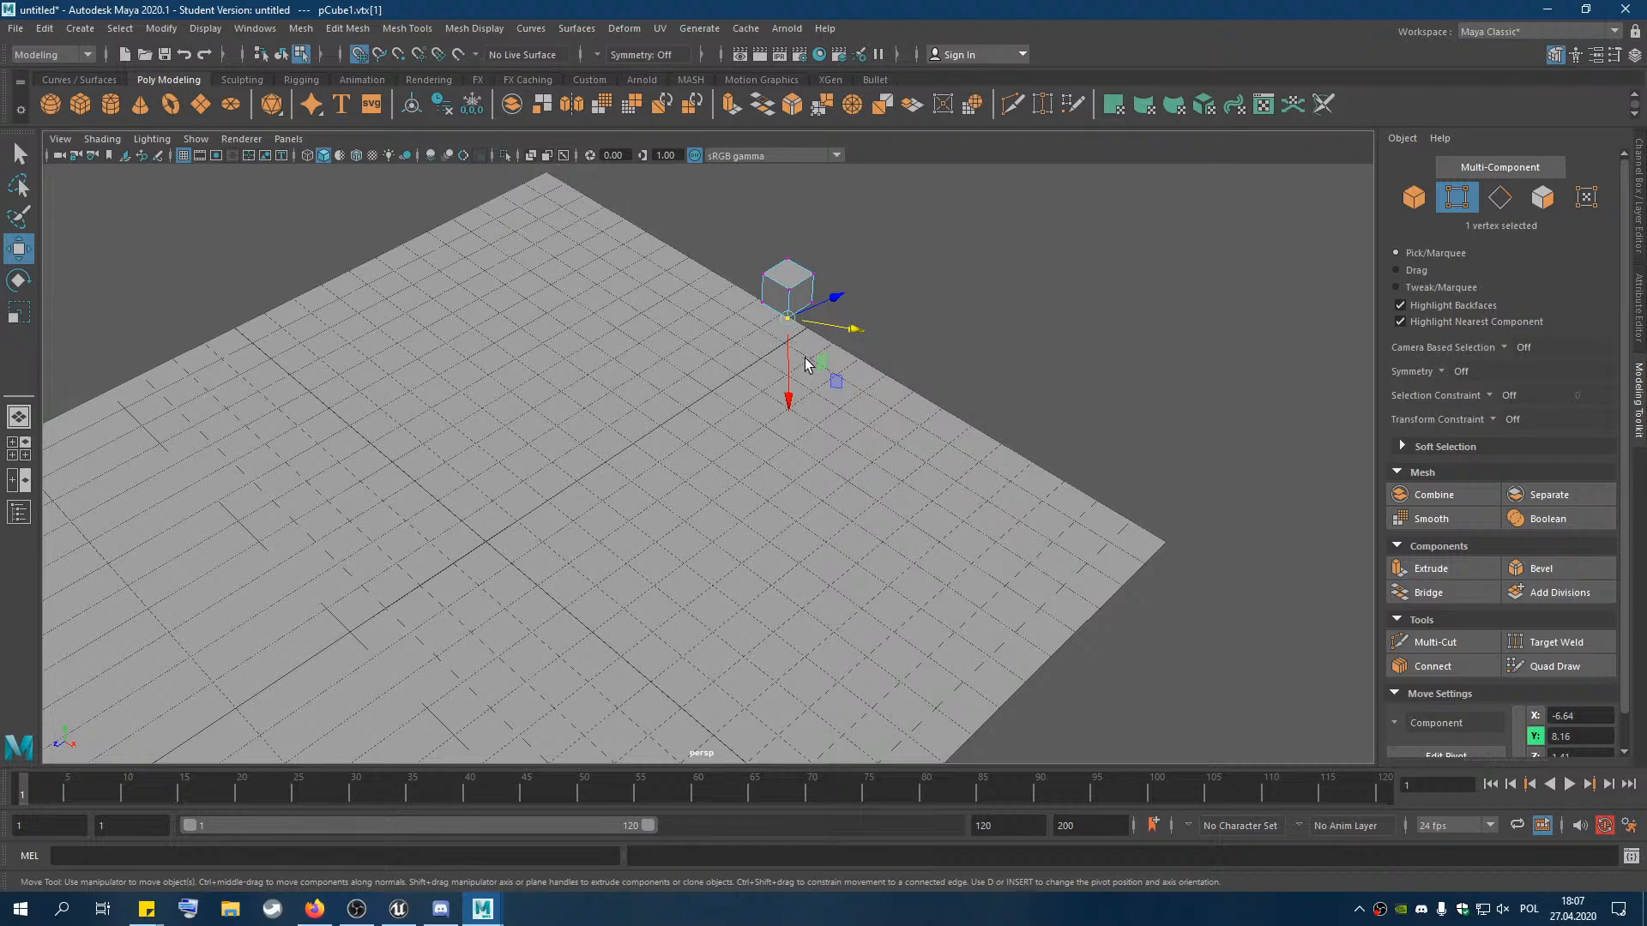
{"action": "left_click", "coordinate": [789, 322]}
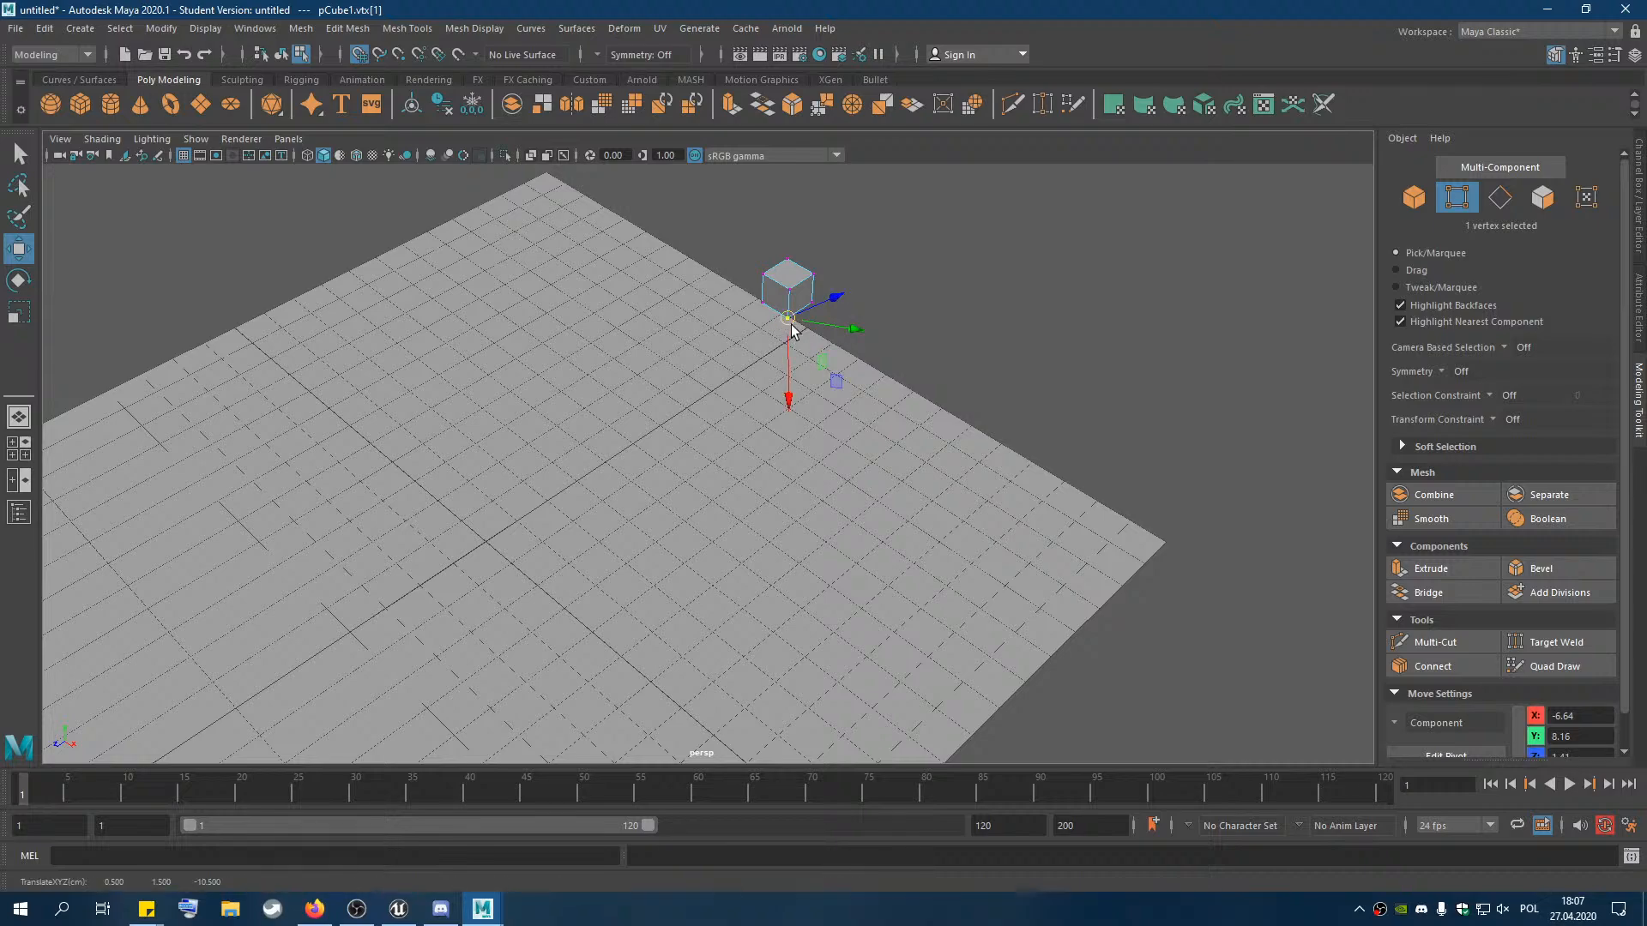
{"action": "left_click_drag", "start_coordinate": [798, 331], "coordinate": [934, 389], "text": "alt"}
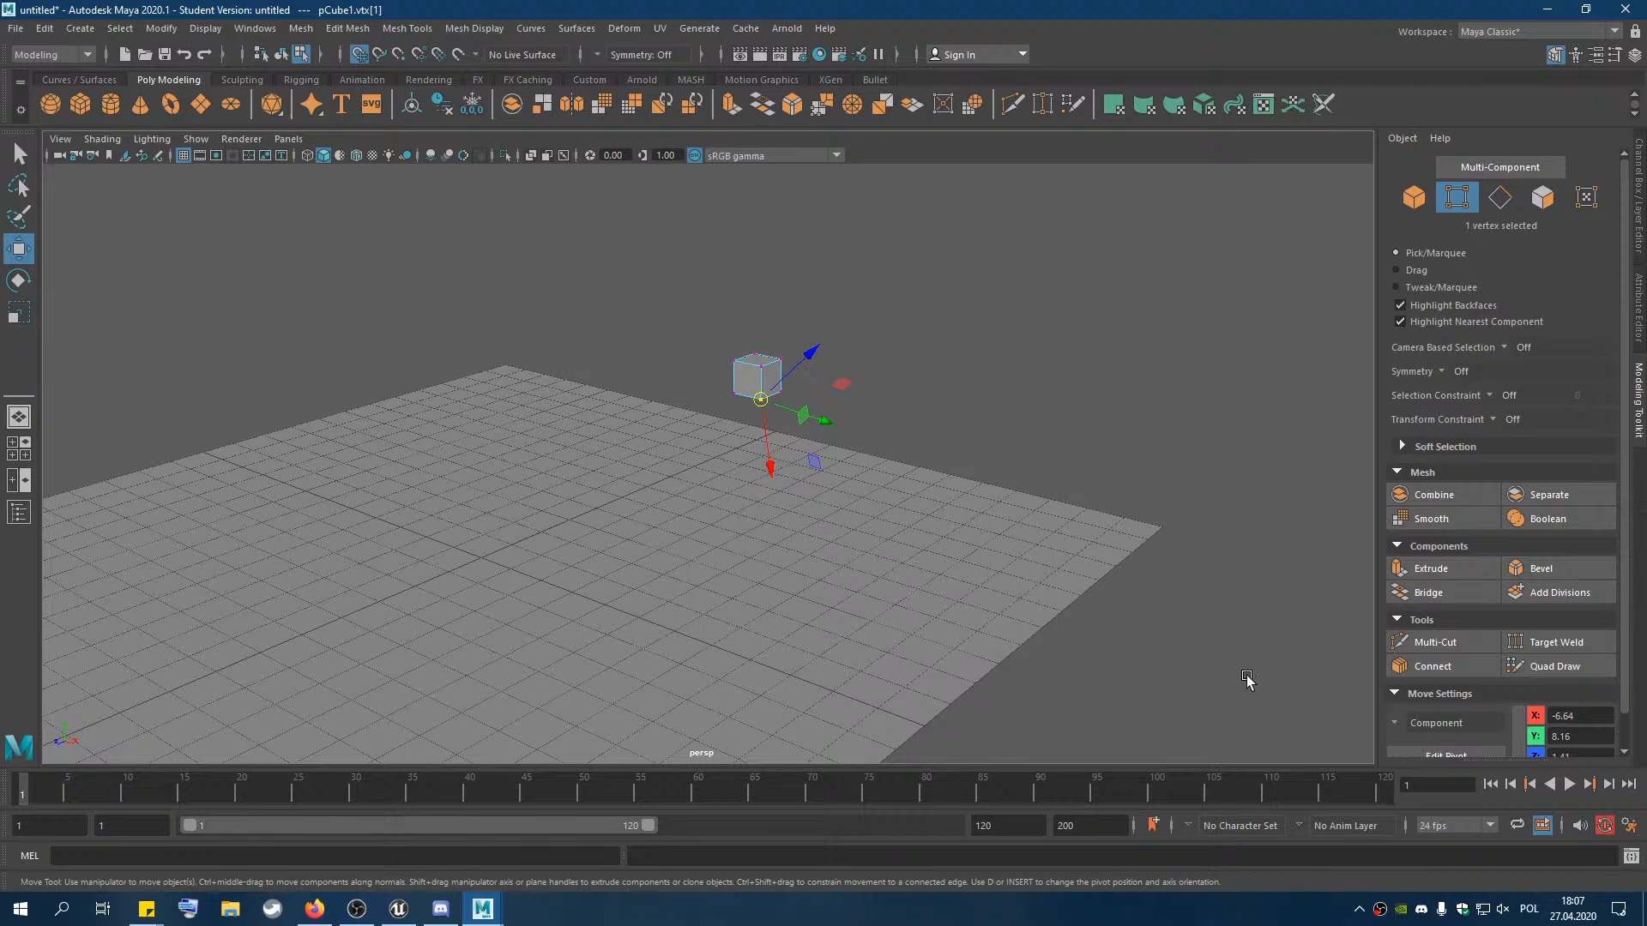
{"action": "scroll", "coordinate": [1402, 719], "scroll_direction": "down", "scroll_amount": 1}
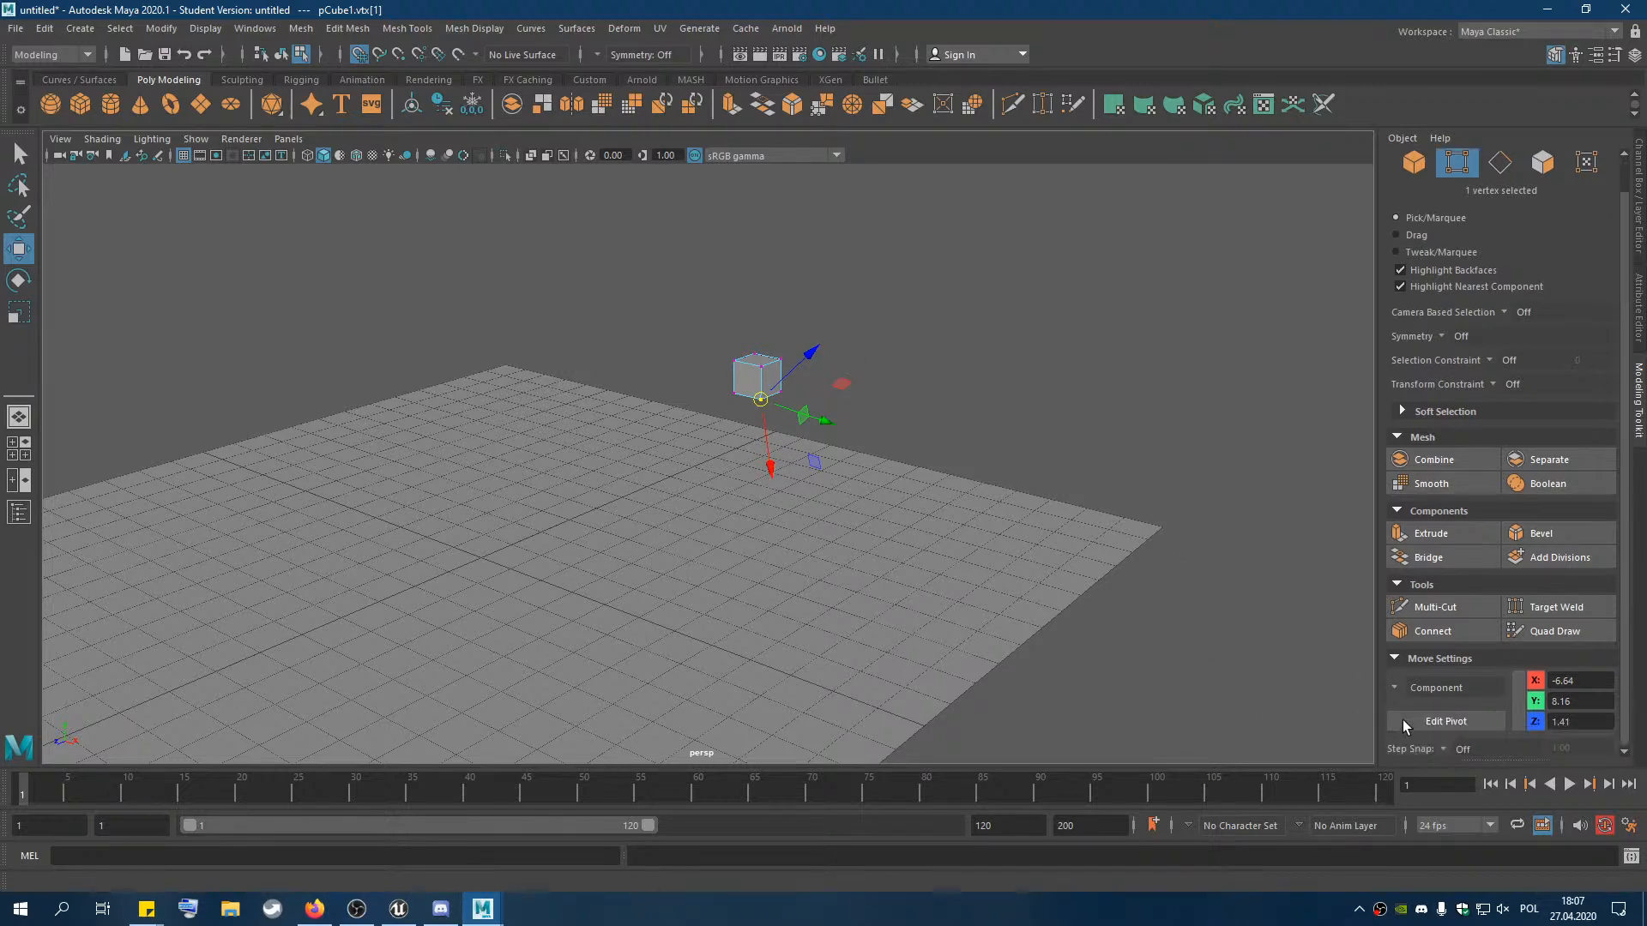
{"action": "left_click", "coordinate": [1400, 684]}
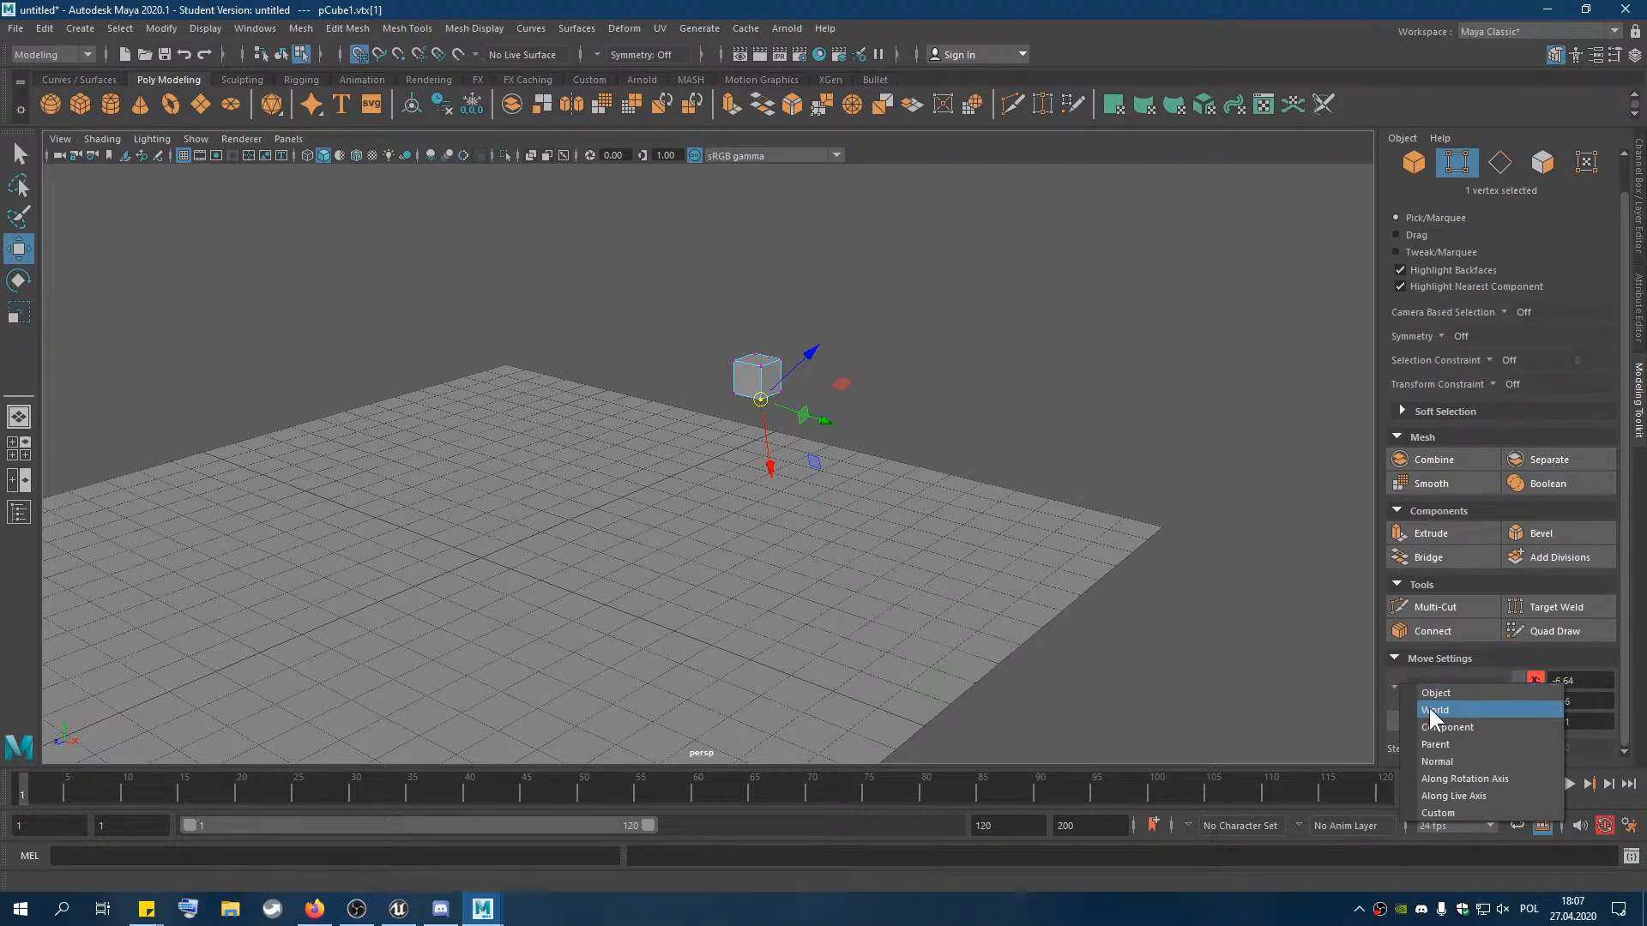
{"action": "left_click", "coordinate": [1435, 710]}
Snap the cube's two bottom vertices on the positive X side to the plane's back corner at X 12, at Z -11 and Z -12
{"action": "left_click_drag", "start_coordinate": [948, 463], "coordinate": [1148, 570], "text": "alt"}
{"action": "left_click", "coordinate": [810, 310]}
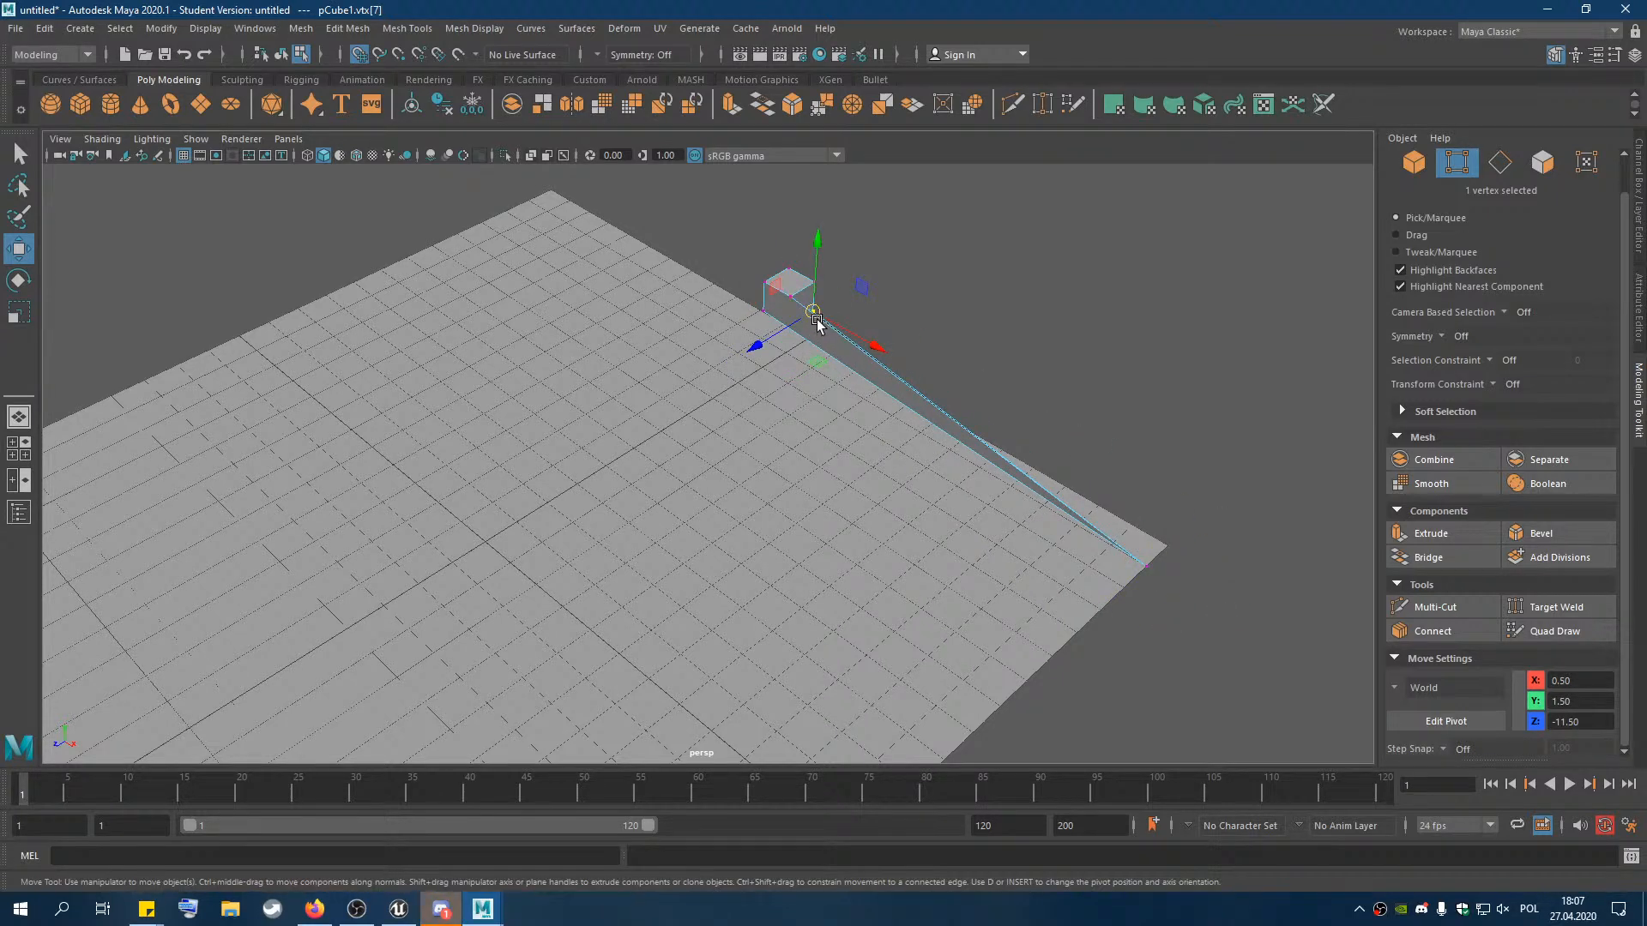
{"action": "left_click_drag", "start_coordinate": [812, 311], "coordinate": [1174, 553]}
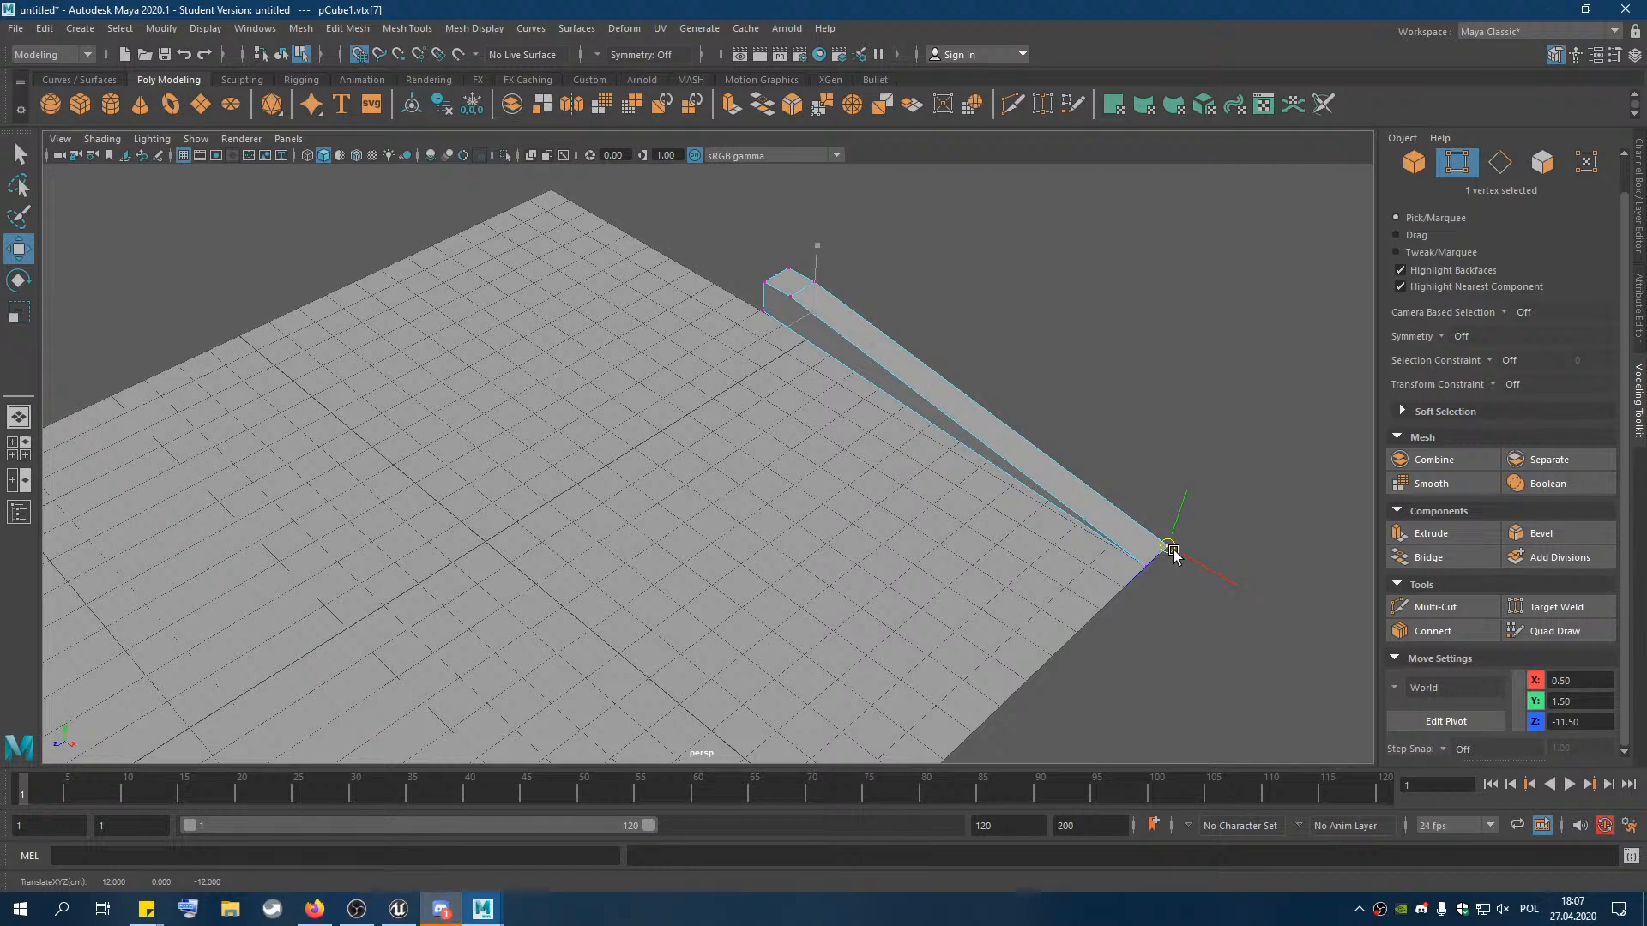
{"action": "key", "text": "ctrl+z"}
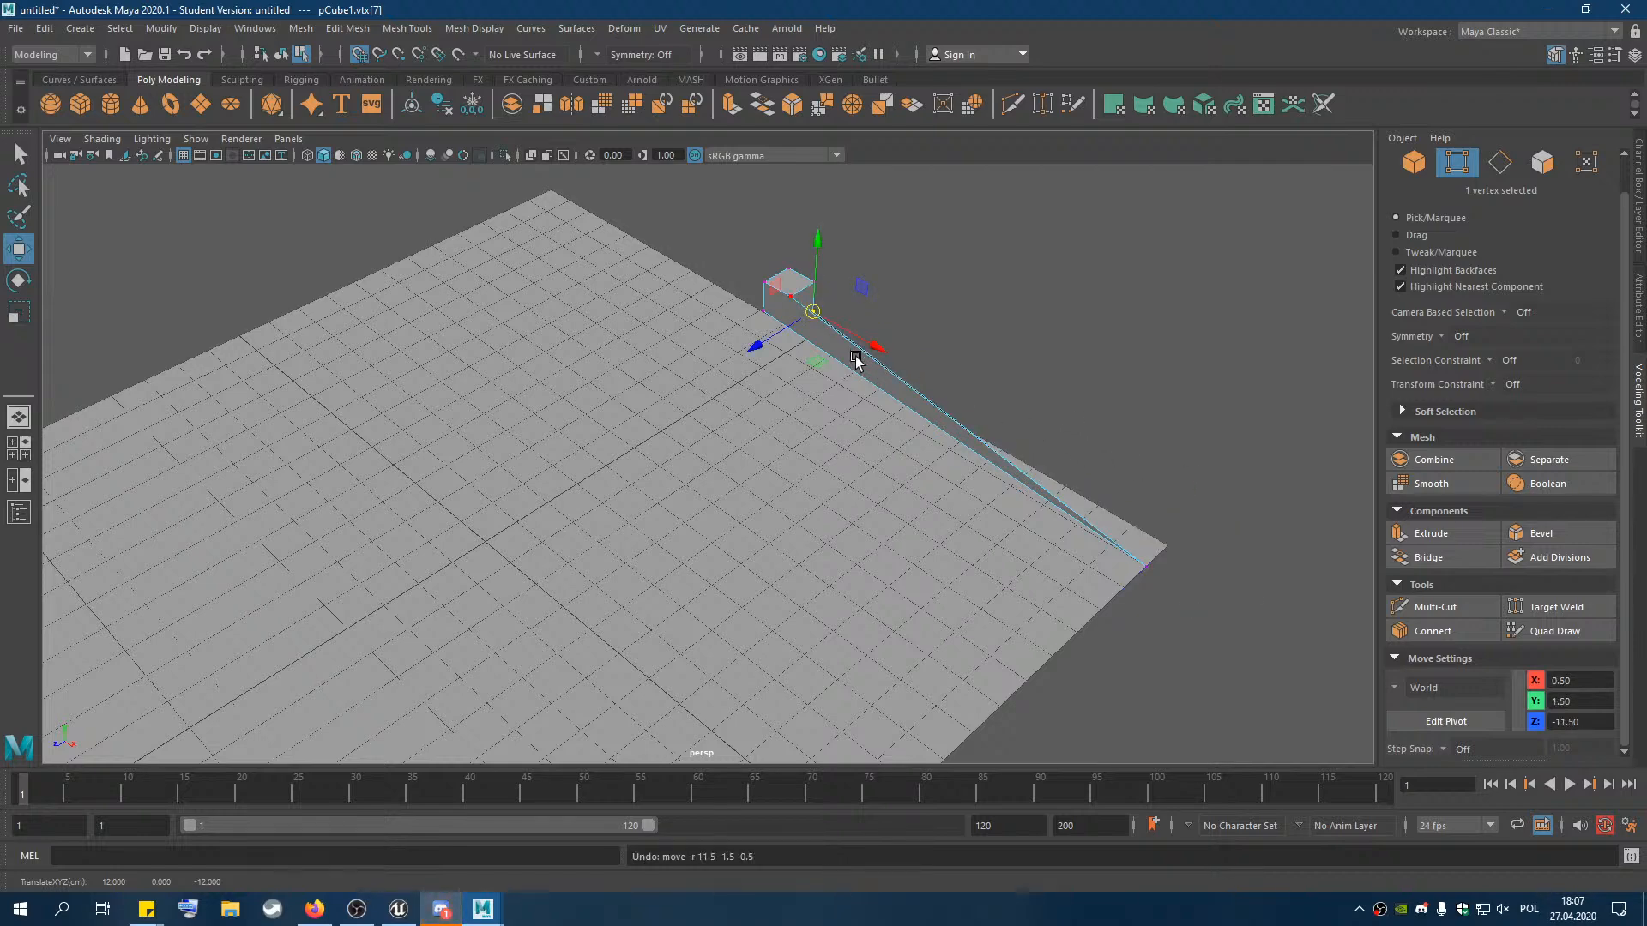
{"action": "left_click_drag", "start_coordinate": [814, 314], "coordinate": [1173, 542]}
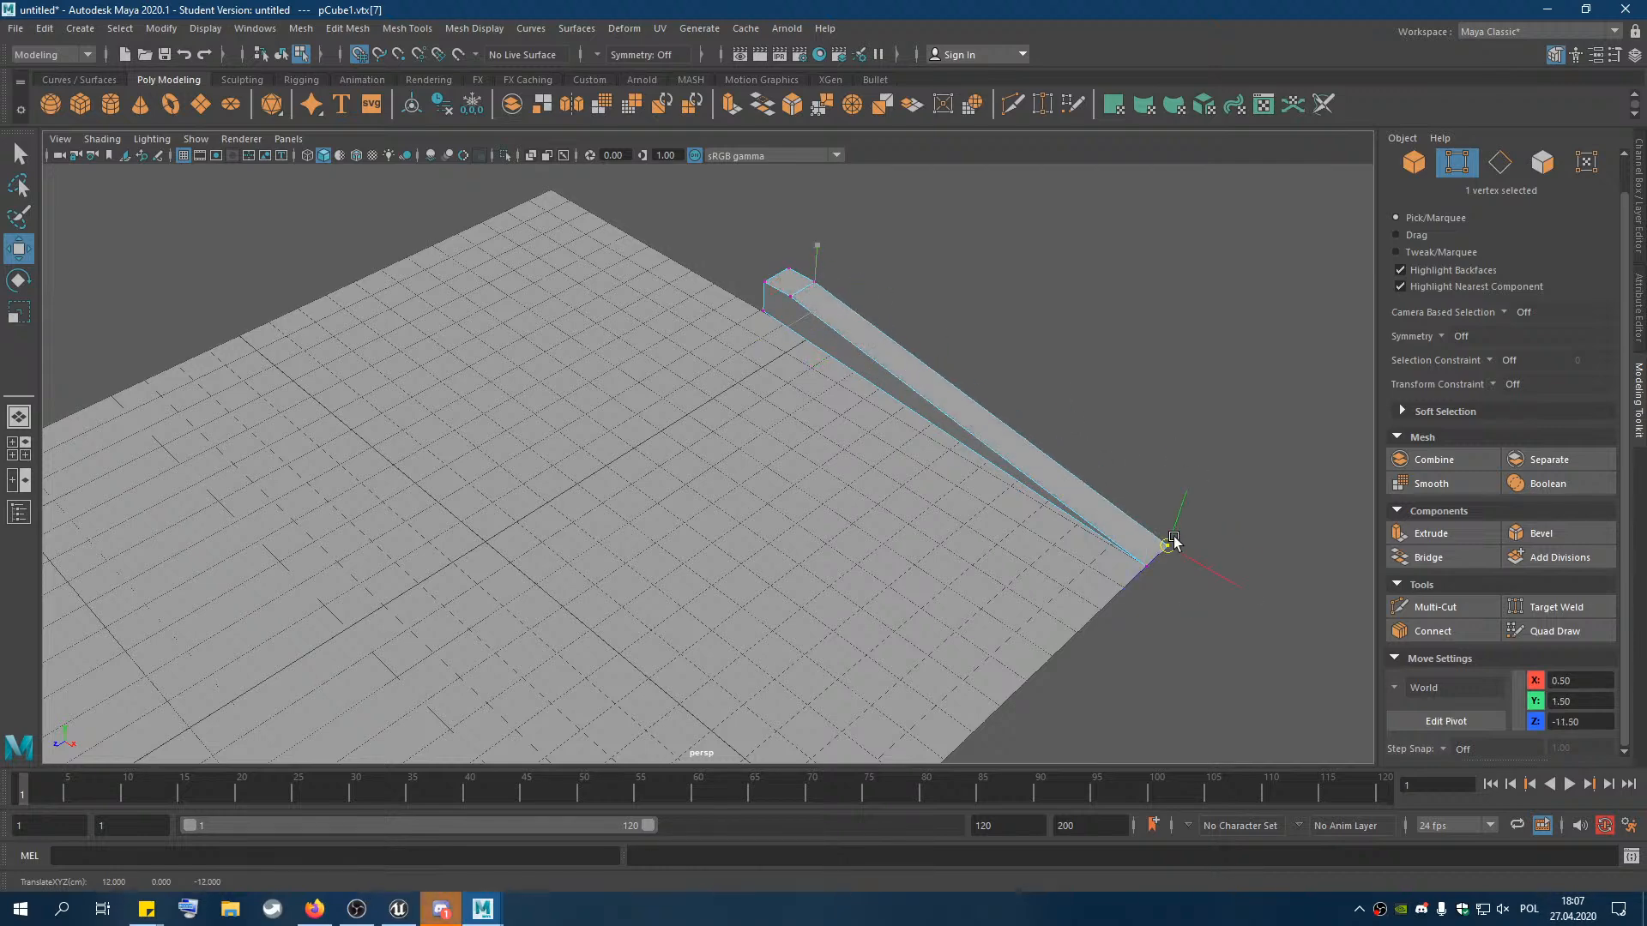
Snap the cube's two bottom vertices on the negative X side to the plane's other back corner at X -12, Z -12 and Z -11
{"action": "left_click_drag", "start_coordinate": [758, 312], "coordinate": [667, 459]}
{"action": "left_click", "coordinate": [779, 319]}
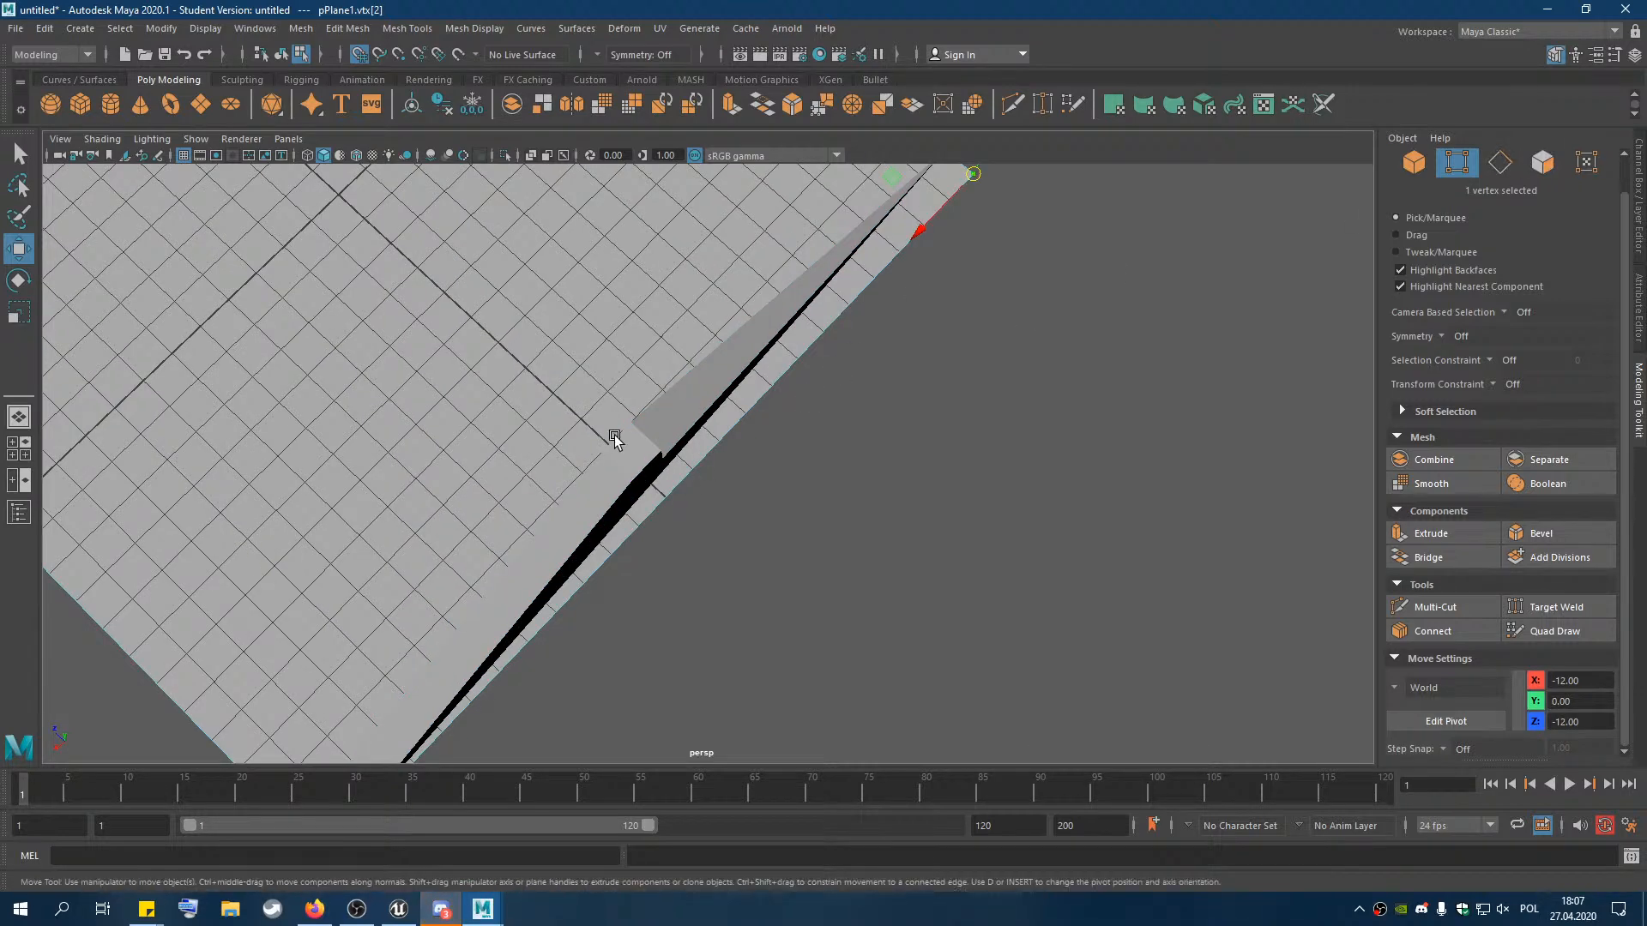
{"action": "left_click", "coordinate": [663, 459]}
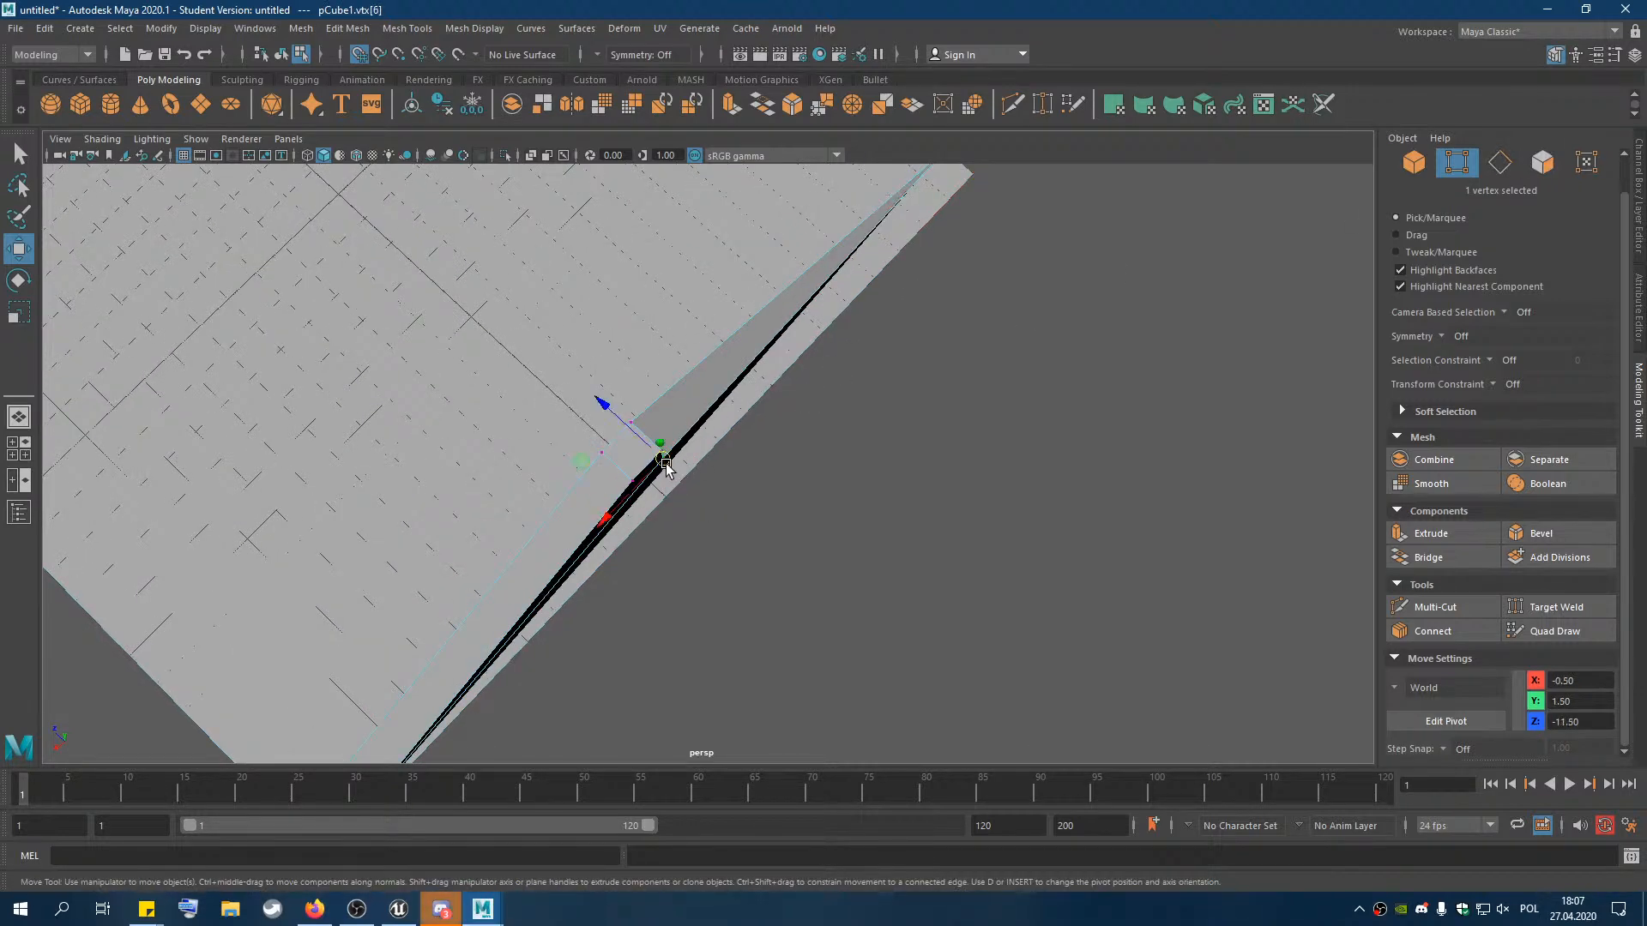
{"action": "left_click_drag", "start_coordinate": [663, 459], "coordinate": [975, 184]}
{"action": "middle_click_drag", "start_coordinate": [824, 406], "coordinate": [923, 425], "text": "alt"}
{"action": "left_click_drag", "start_coordinate": [935, 459], "coordinate": [809, 386], "text": "alt"}
{"action": "middle_click_drag", "start_coordinate": [1112, 580], "coordinate": [742, 562], "text": "alt"}
Move both top vertices on the cube's negative X side along the X axis to X -12
{"action": "left_click", "coordinate": [434, 410]}
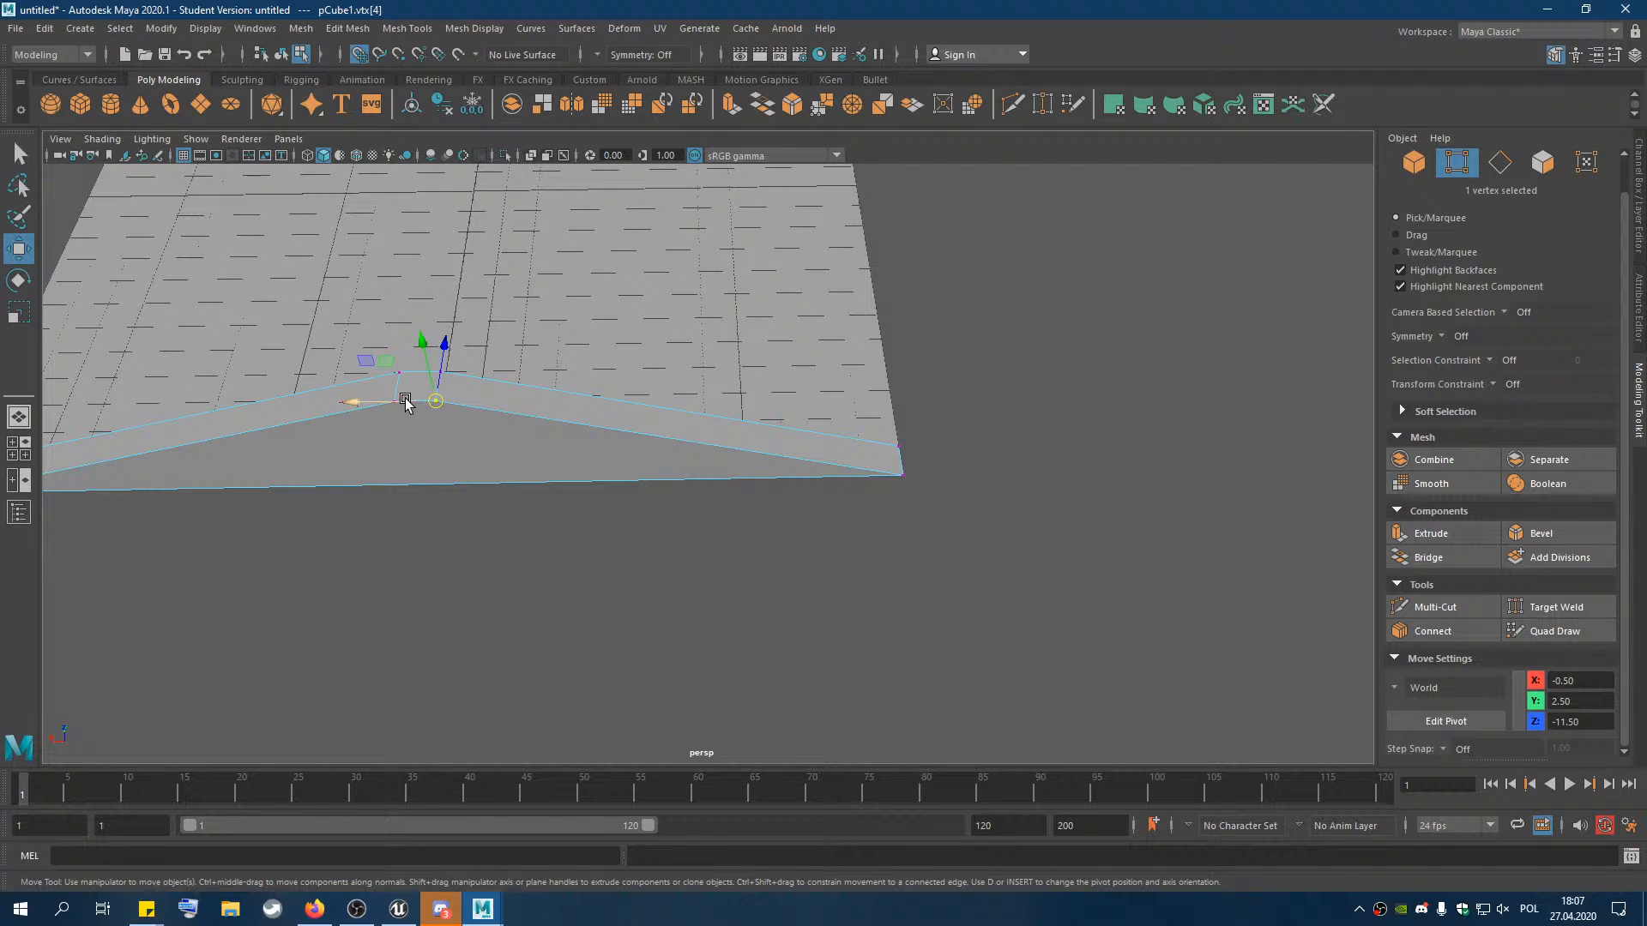
{"action": "left_click_drag", "start_coordinate": [404, 398], "coordinate": [460, 438]}
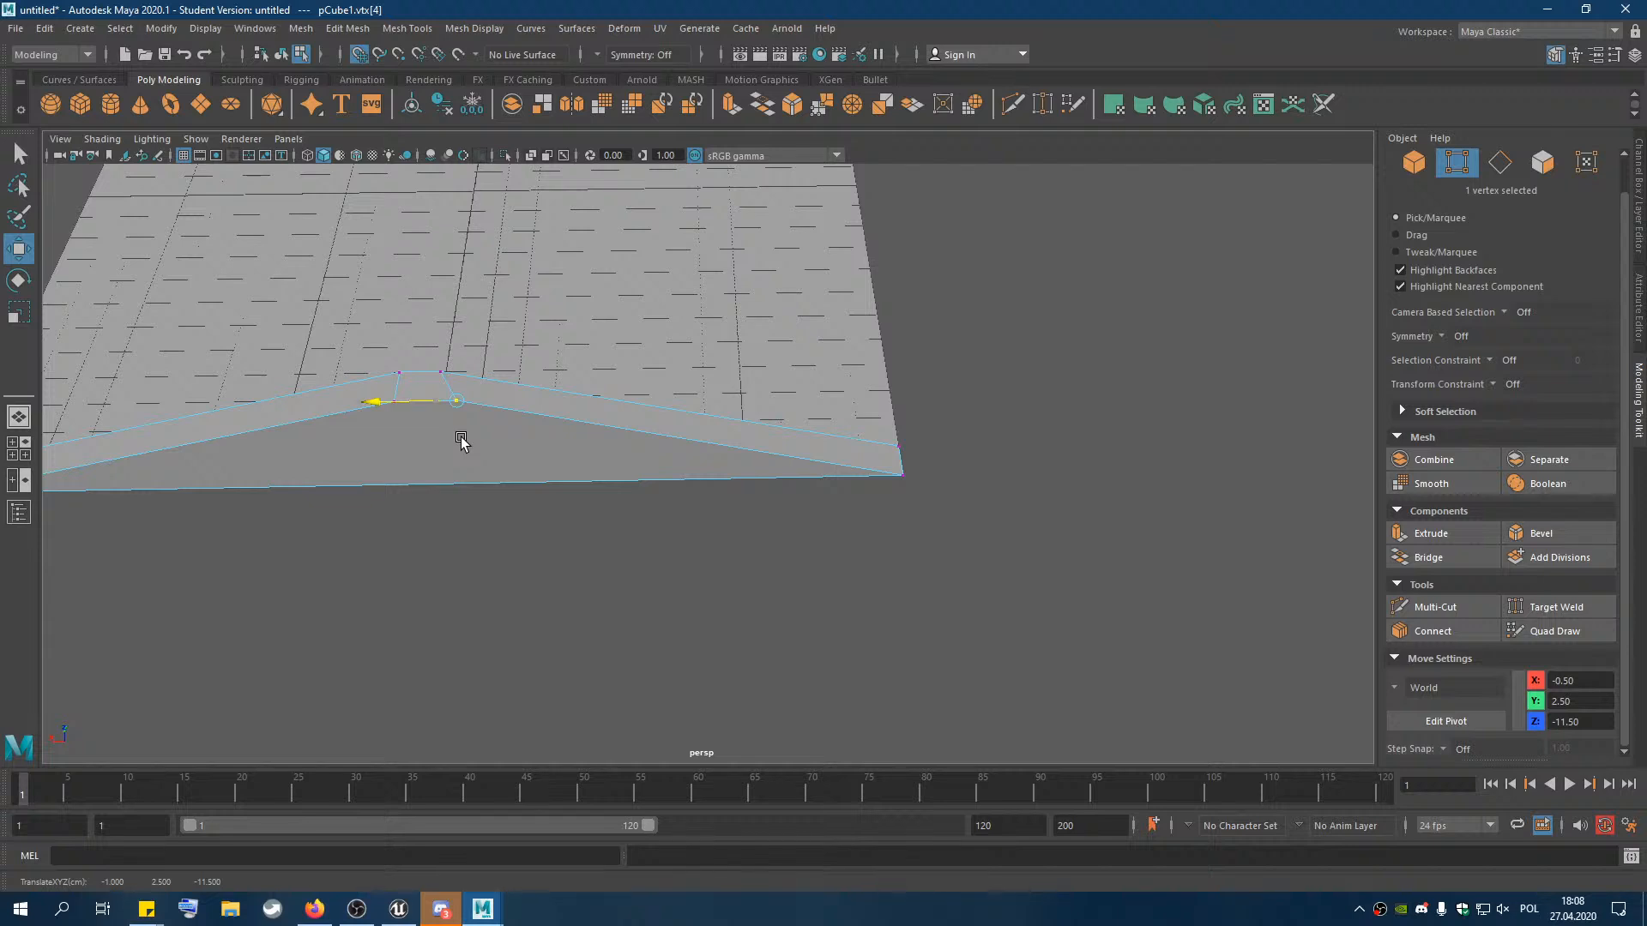
{"action": "middle_click_drag", "start_coordinate": [461, 439], "coordinate": [895, 446]}
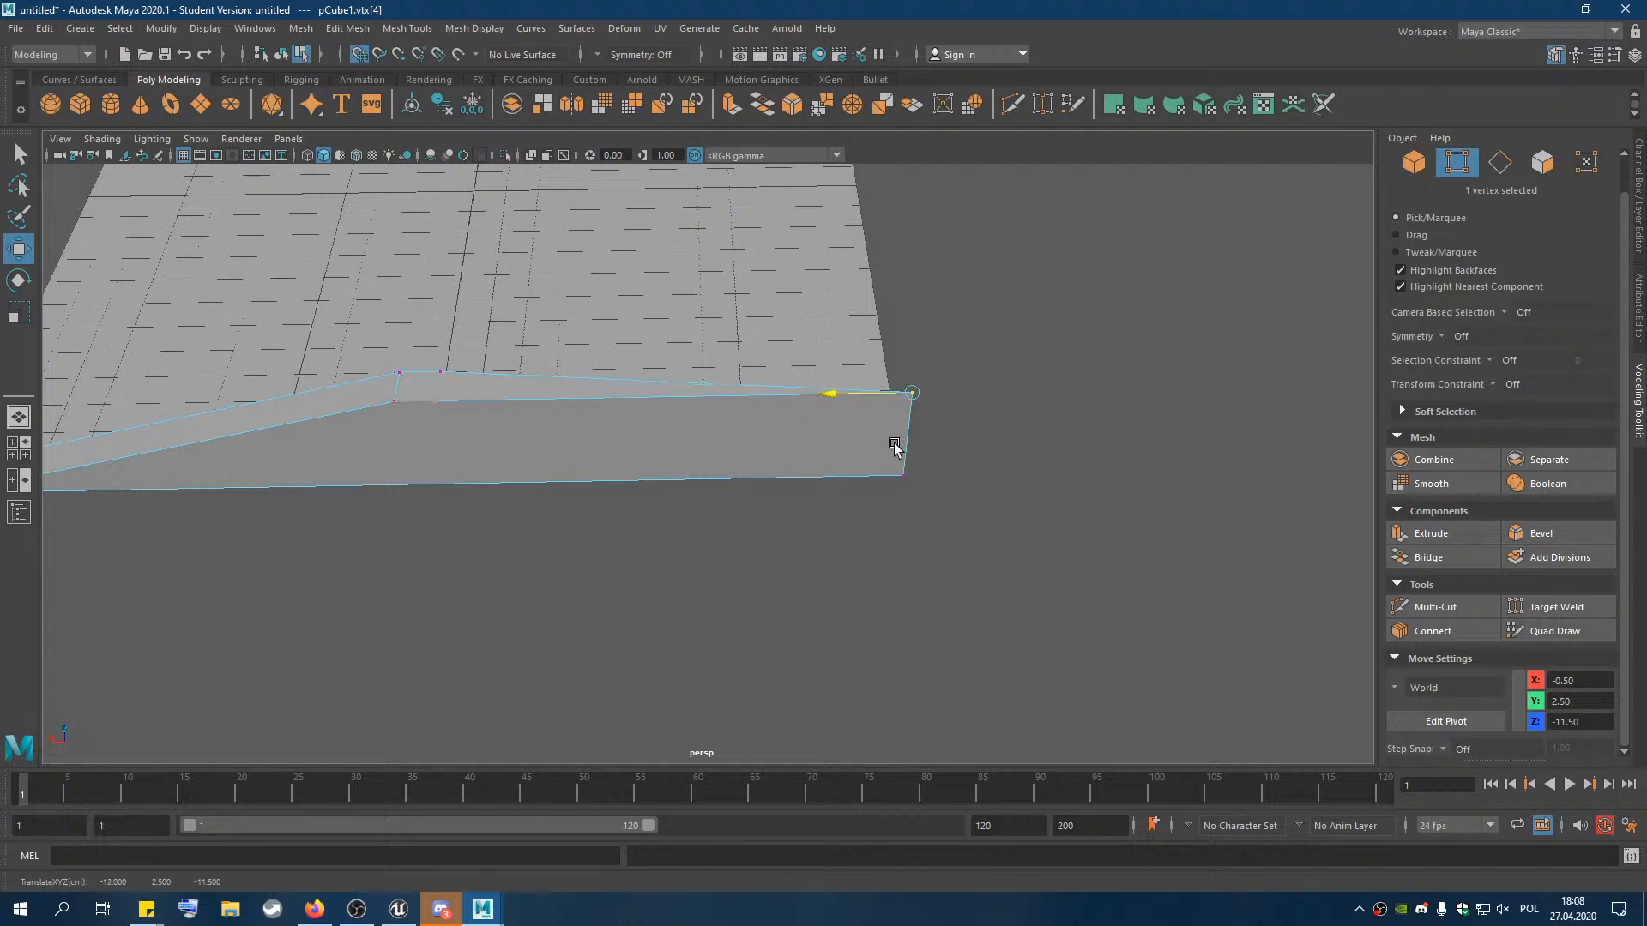
{"action": "left_click", "coordinate": [452, 383]}
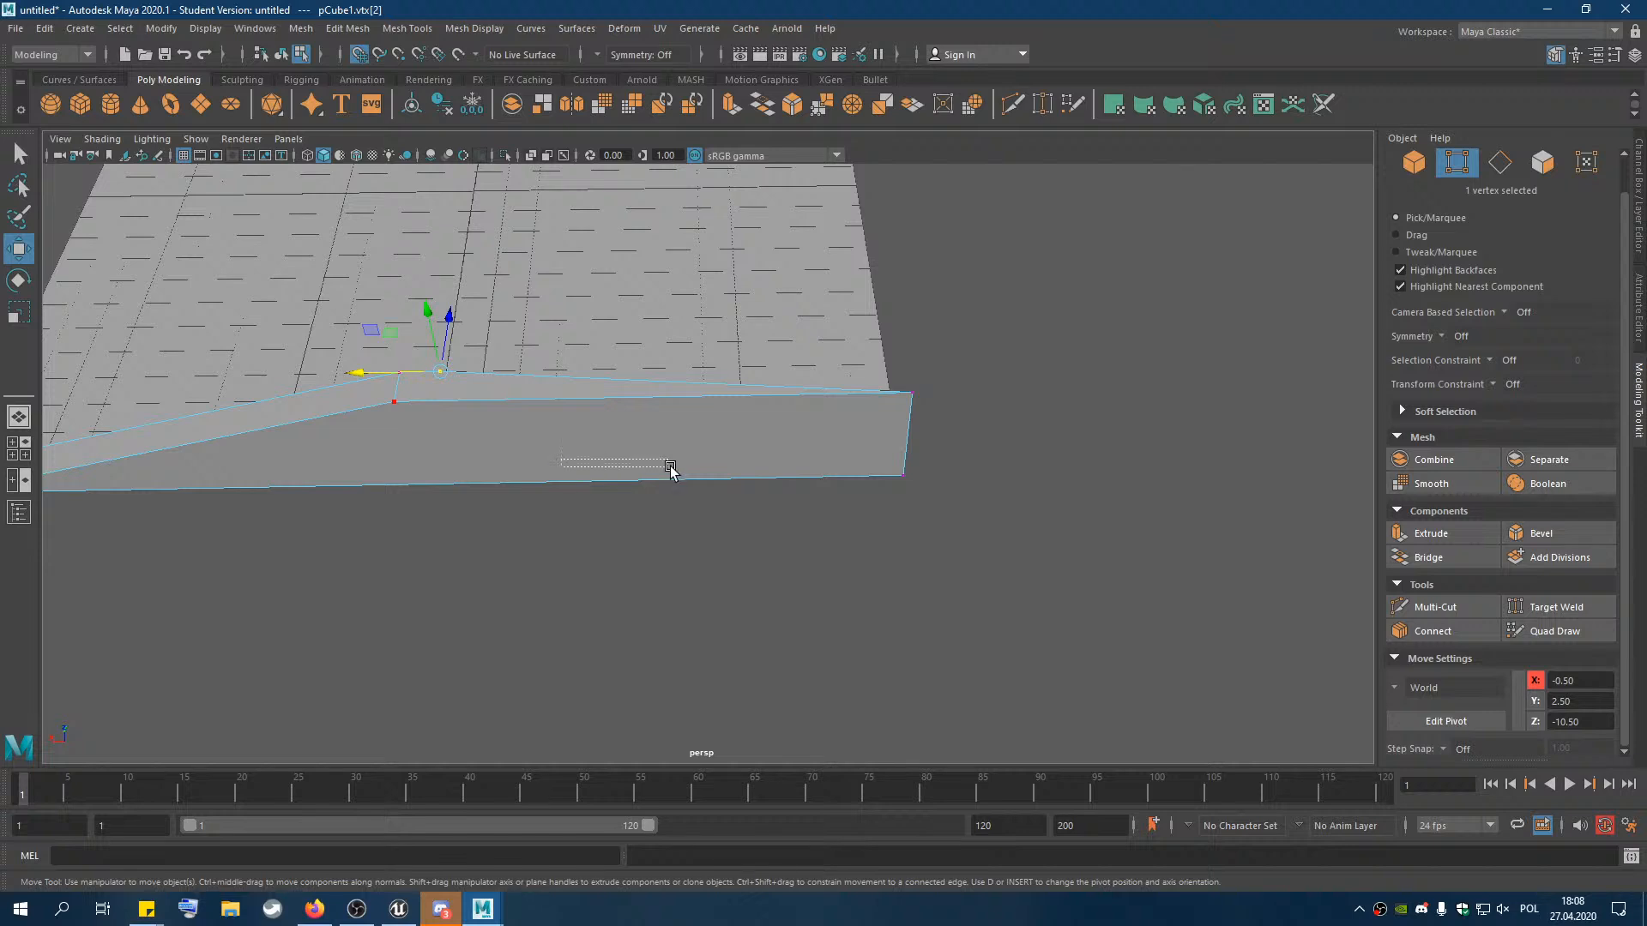
{"action": "left_click_drag", "start_coordinate": [670, 467], "coordinate": [913, 482]}
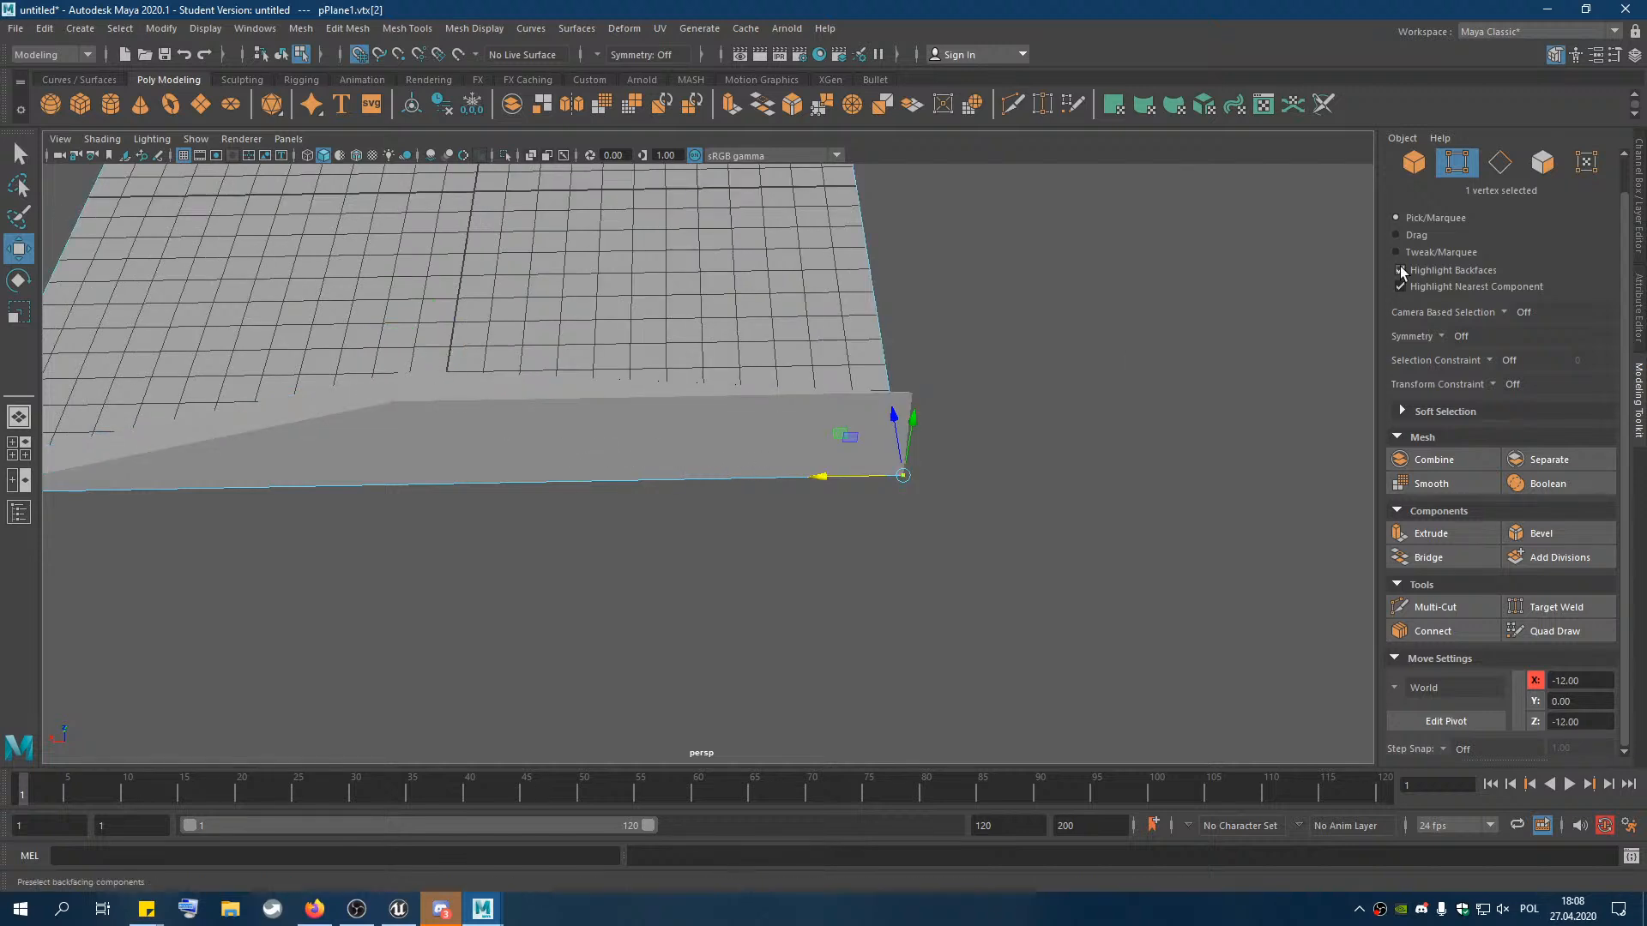
{"action": "left_click", "coordinate": [1413, 162]}
{"action": "left_click", "coordinate": [537, 436]}
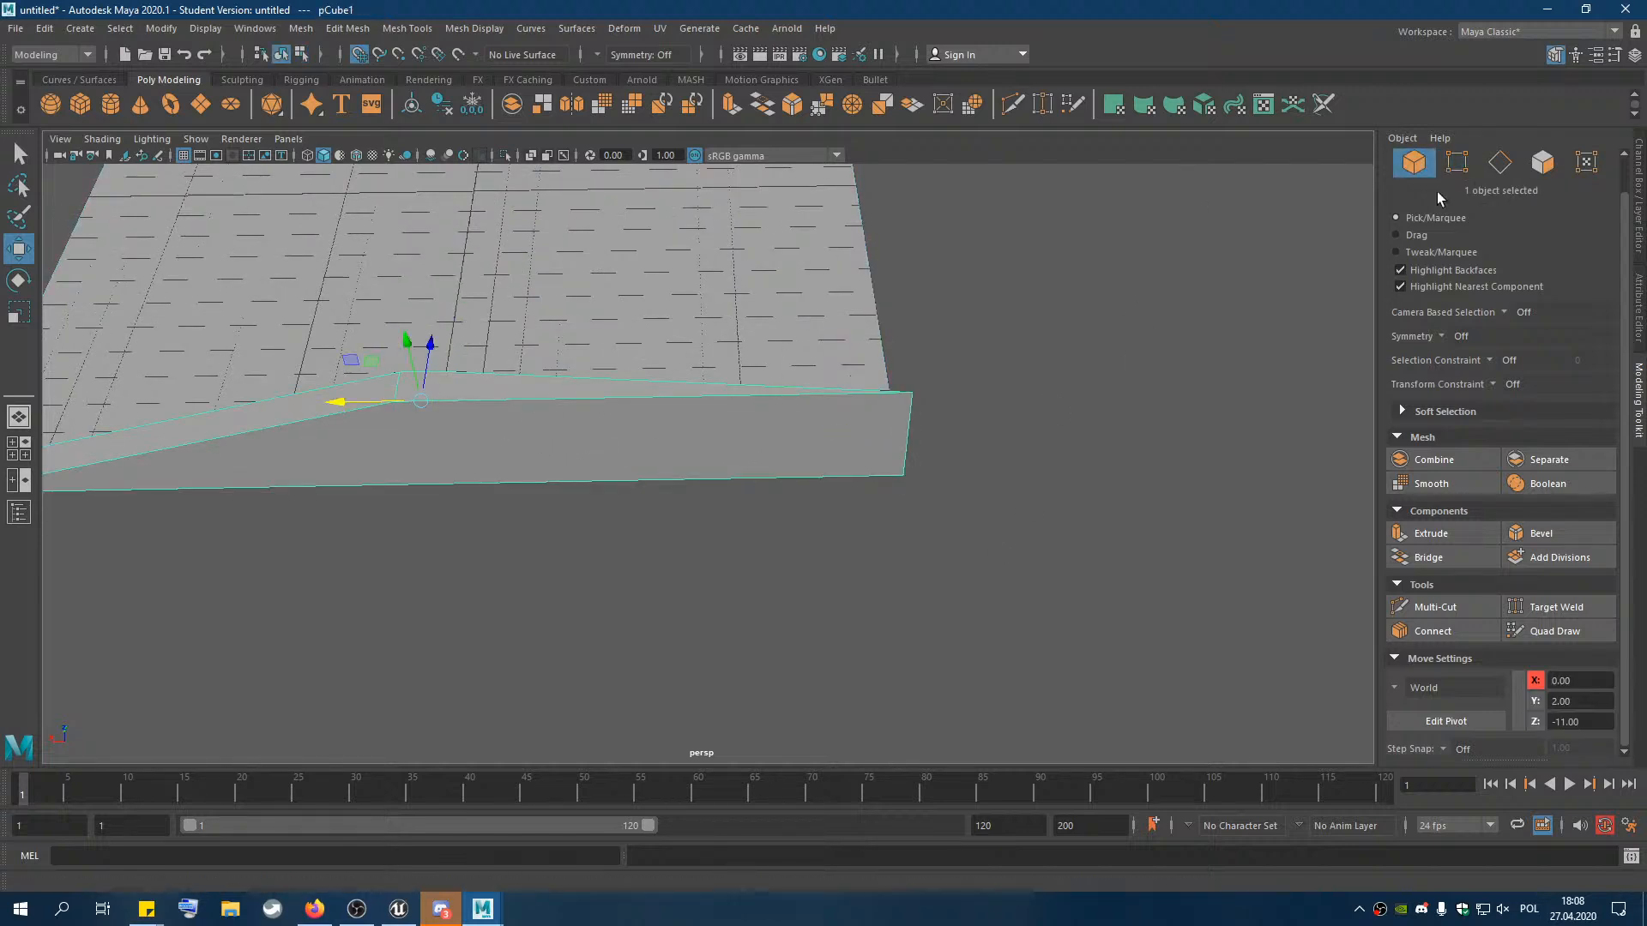
{"action": "left_click", "coordinate": [1456, 162]}
{"action": "left_click_drag", "start_coordinate": [392, 379], "coordinate": [503, 383]}
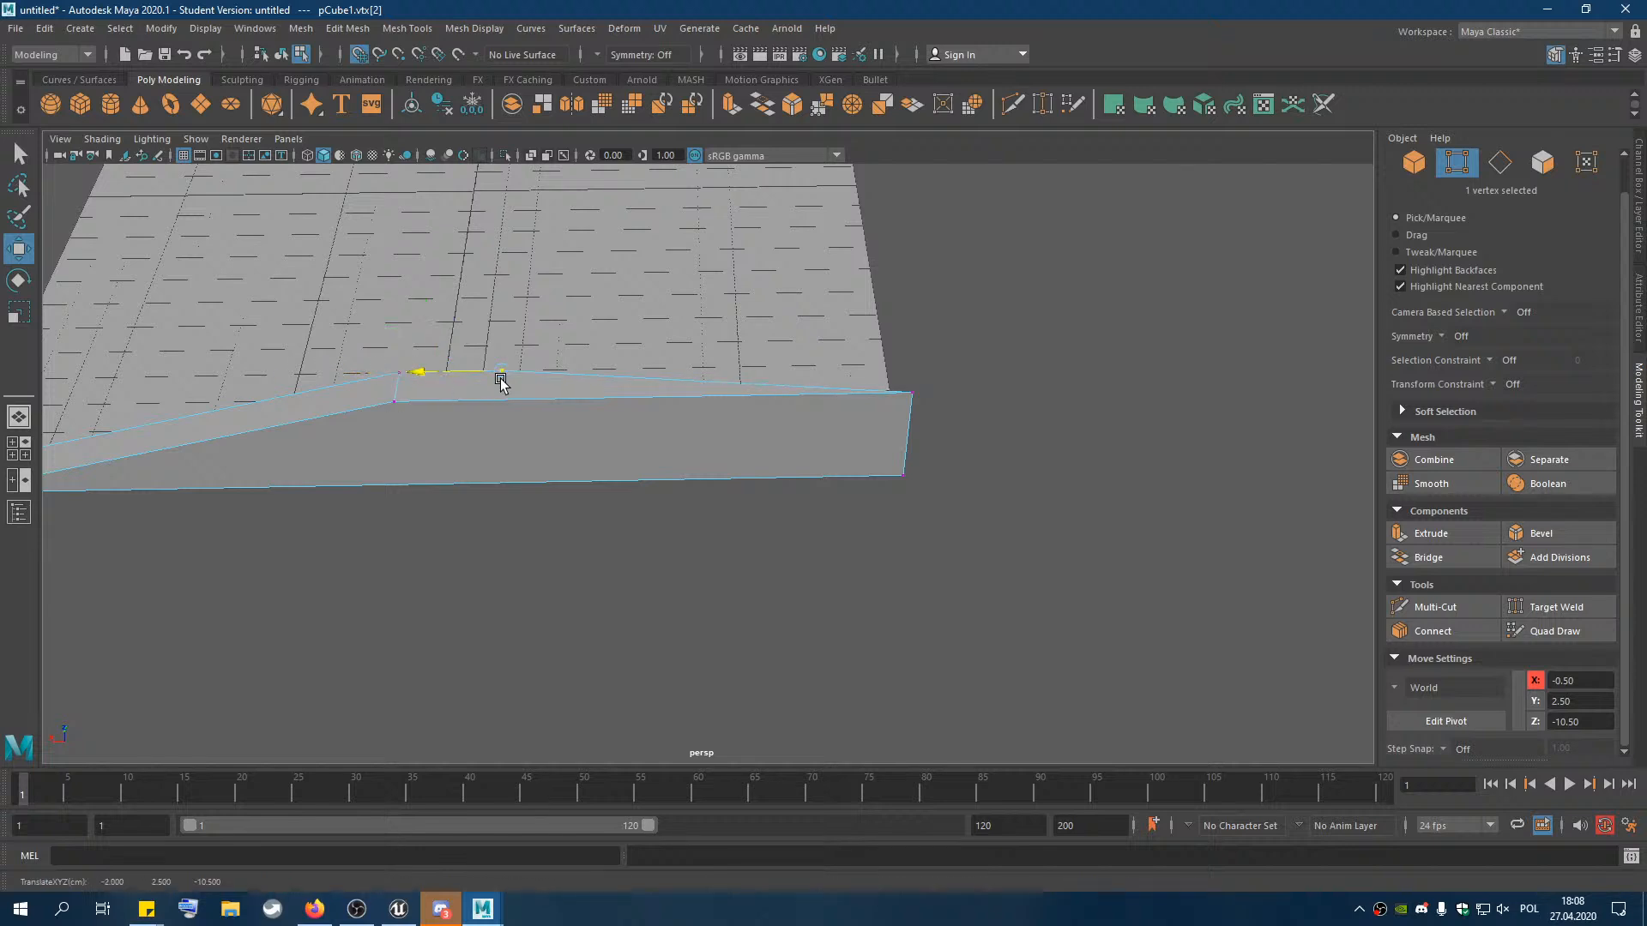
Move both top vertices on the cube's positive X side along the X axis to X 12
{"action": "left_click_drag", "start_coordinate": [445, 487], "coordinate": [296, 480], "text": "alt"}
{"action": "left_click", "coordinate": [765, 426]}
{"action": "left_click", "coordinate": [749, 406]}
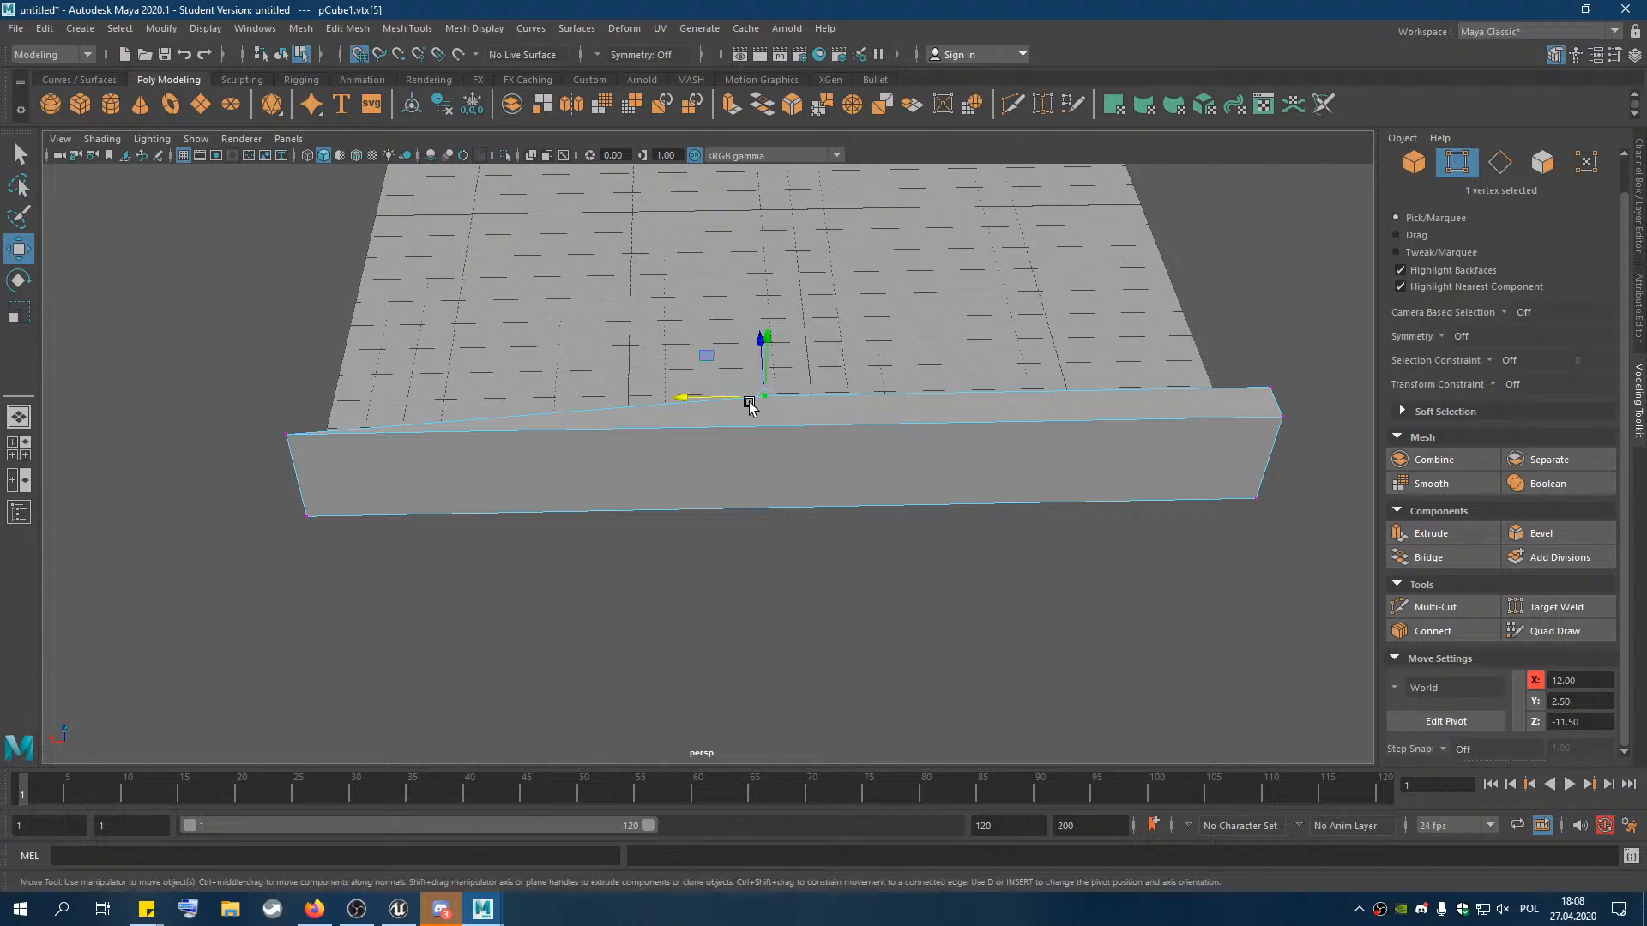
{"action": "left_click_drag", "start_coordinate": [704, 404], "coordinate": [388, 411]}
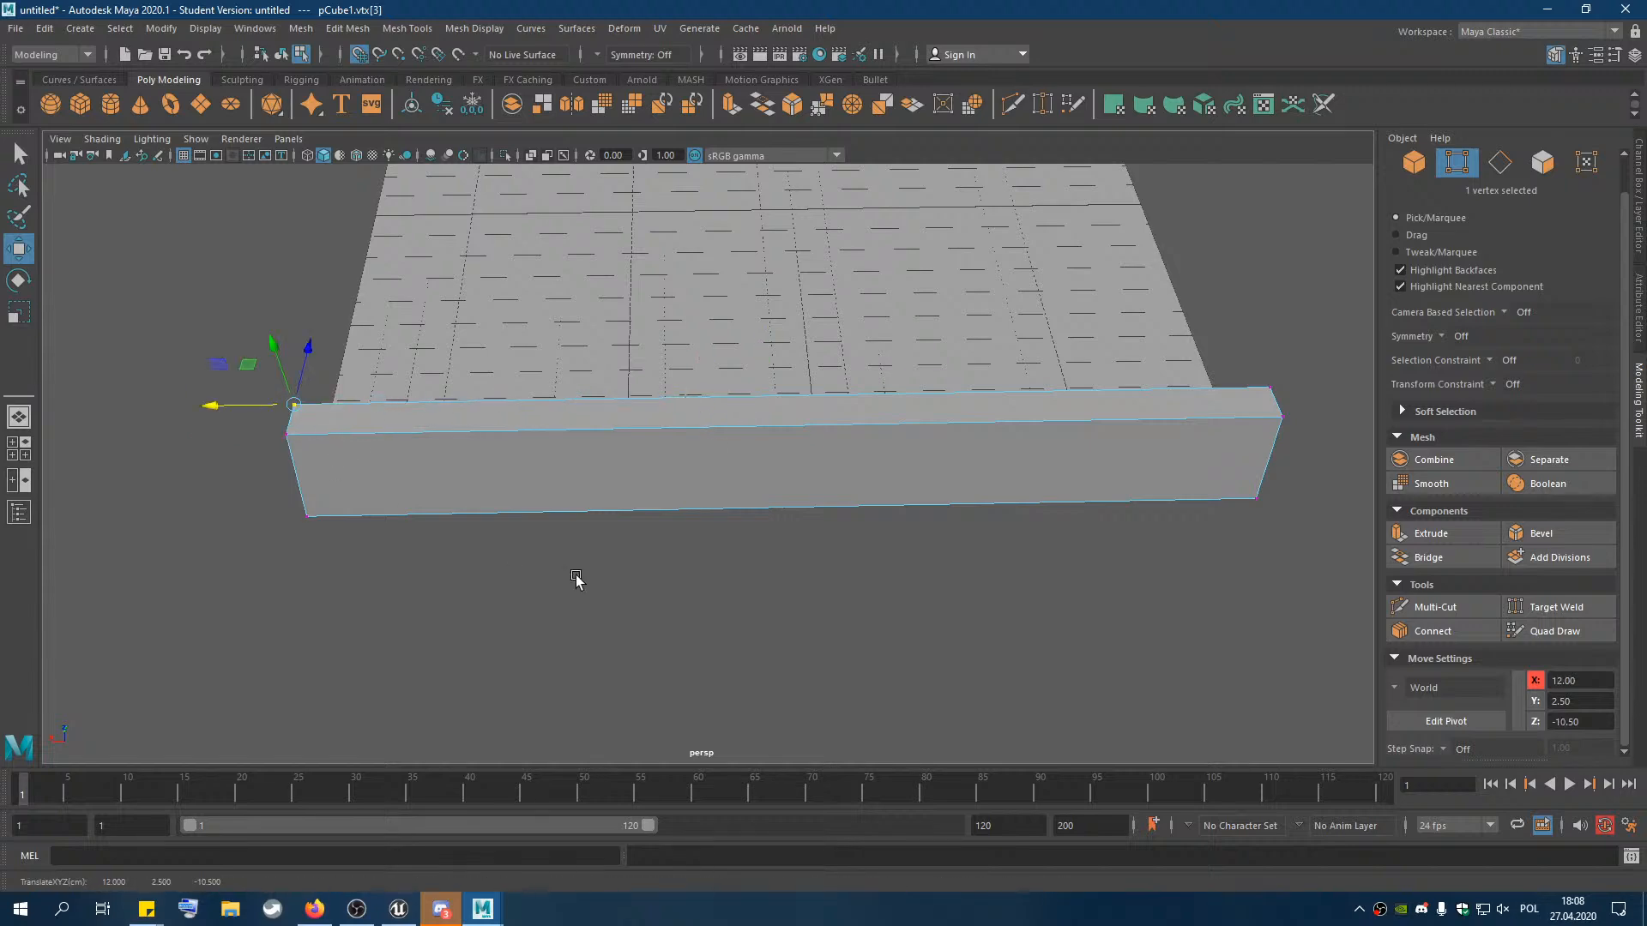
{"action": "left_click", "coordinate": [1542, 165]}
{"action": "left_click", "coordinate": [993, 410]}
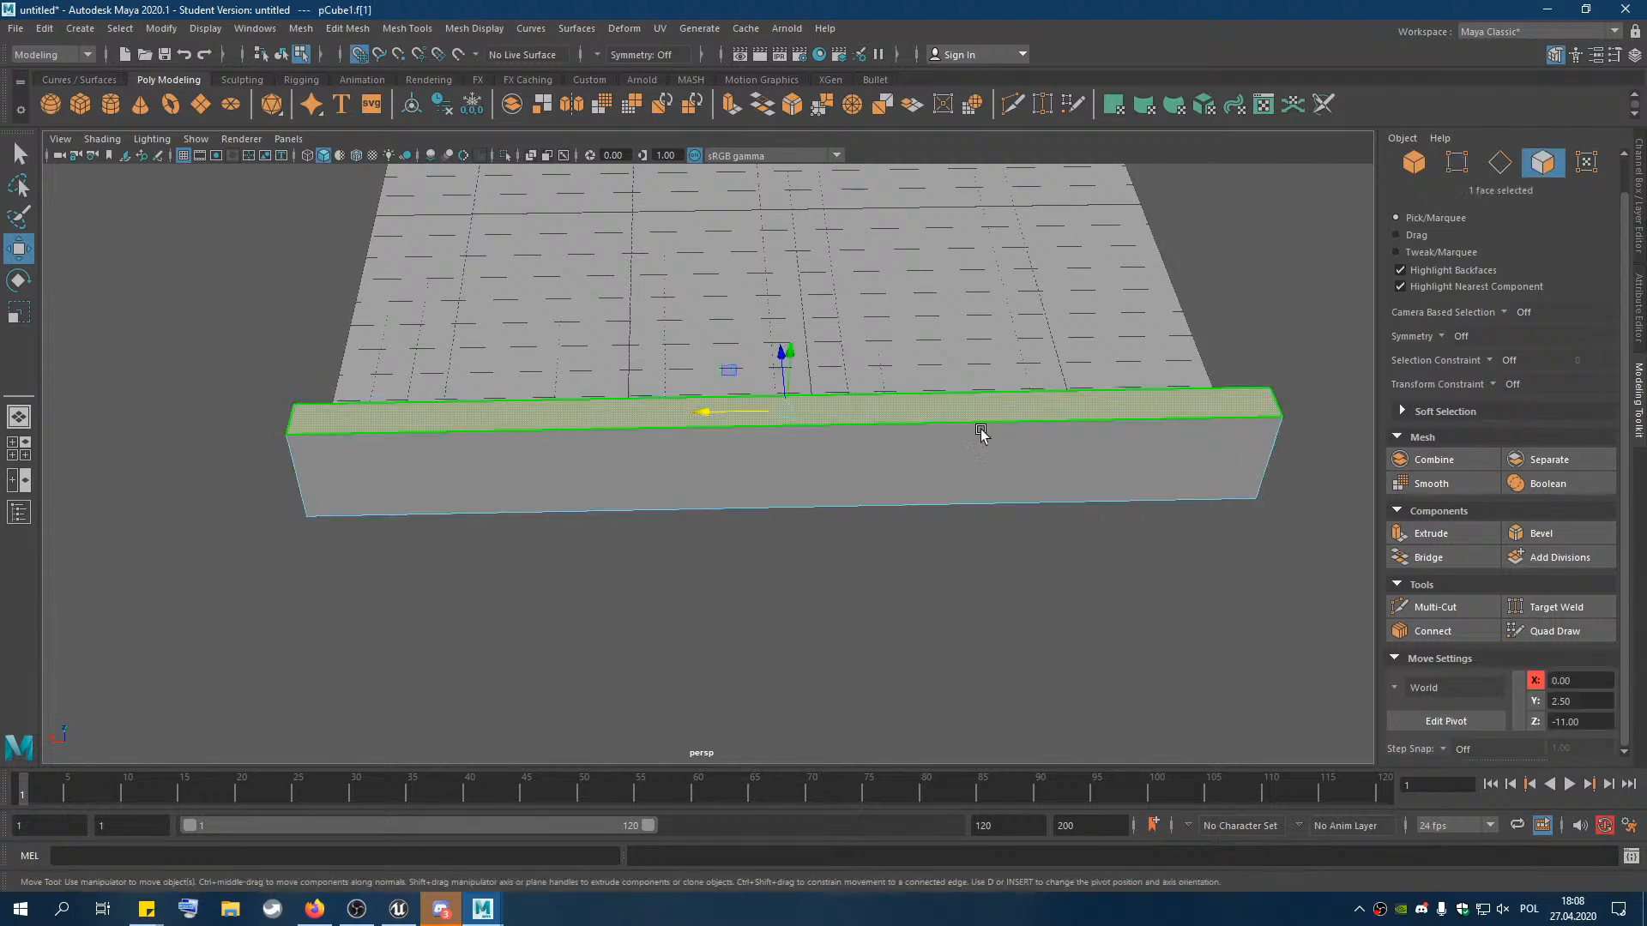
{"action": "left_click_drag", "start_coordinate": [664, 575], "coordinate": [936, 562], "text": "alt"}
{"action": "left_click_drag", "start_coordinate": [745, 569], "coordinate": [666, 617], "text": "alt"}
{"action": "right_click_drag", "start_coordinate": [666, 617], "coordinate": [753, 595], "text": "alt"}
{"action": "middle_click_drag", "start_coordinate": [753, 595], "coordinate": [668, 478], "text": "alt"}
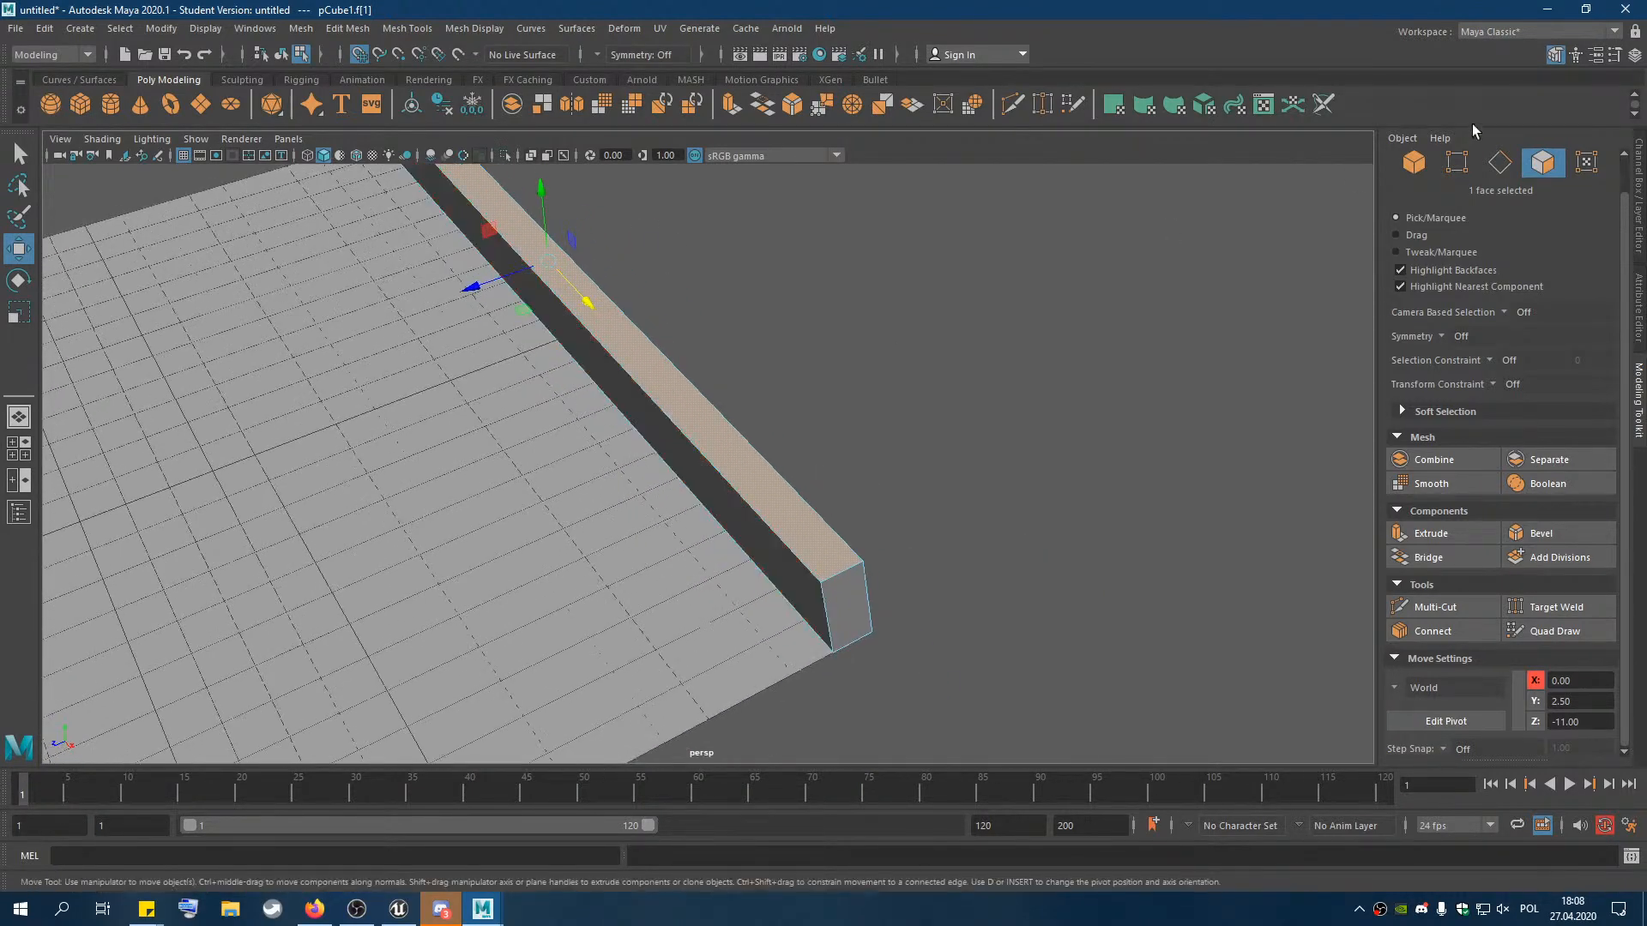
Align the top vertices at the wall's X 12 end with the bottom ones by moving them to Z -12 and Z -11
{"action": "left_click", "coordinate": [1456, 163]}
{"action": "left_click", "coordinate": [864, 566], "text": "shift"}
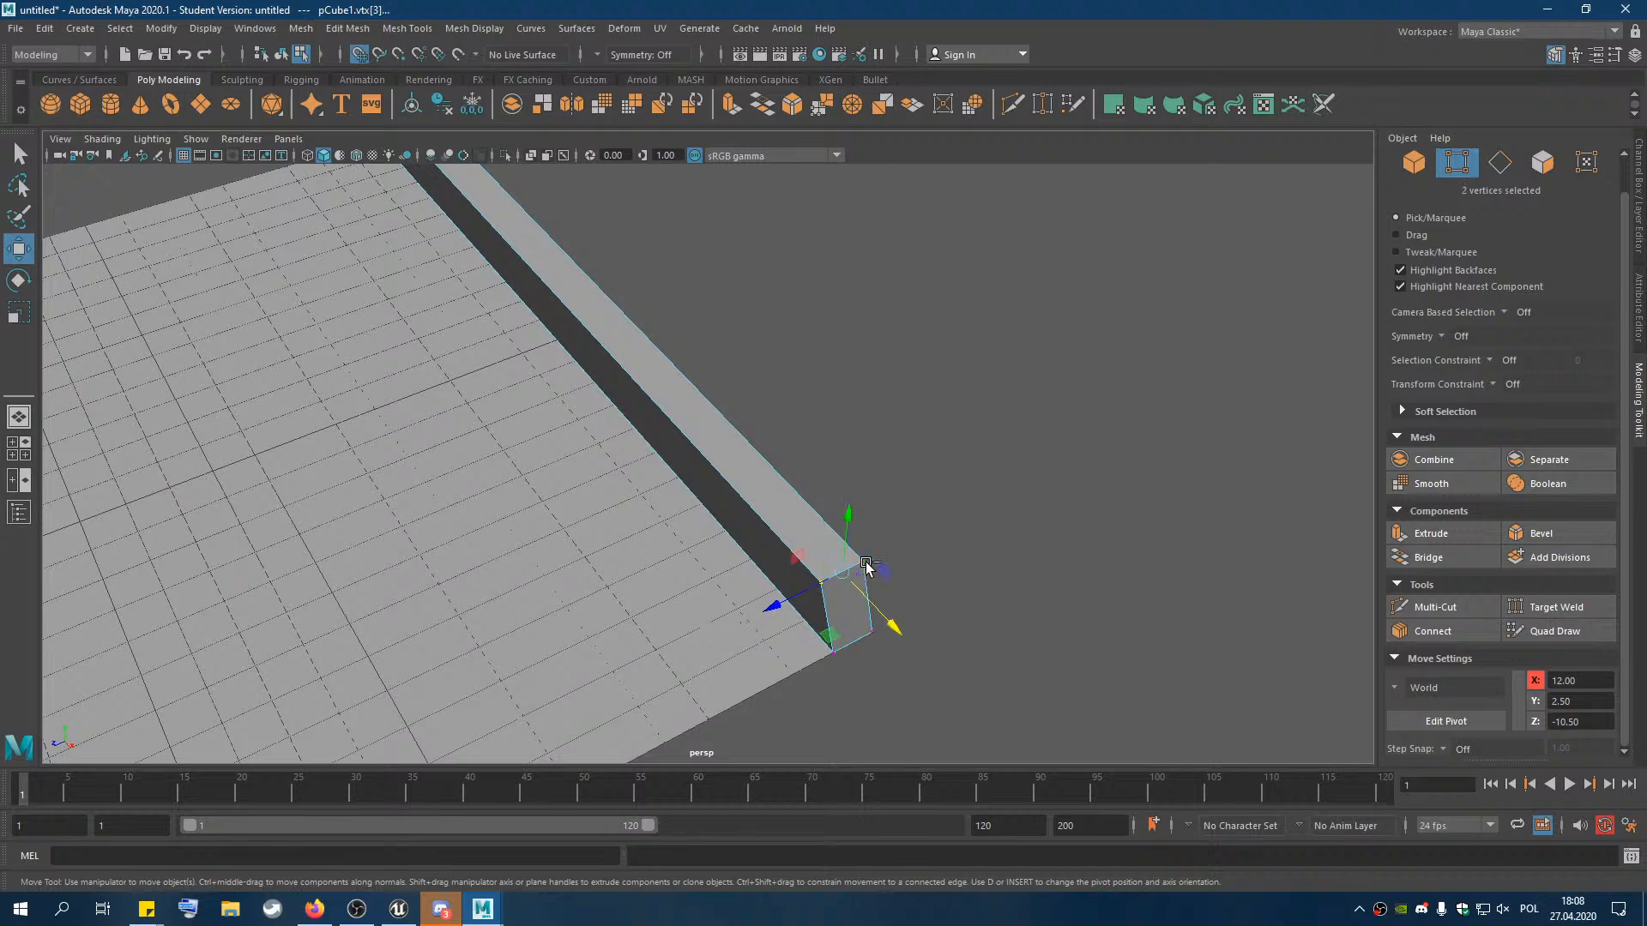
{"action": "left_click_drag", "start_coordinate": [798, 599], "coordinate": [804, 515]}
{"action": "left_click", "coordinate": [660, 390]}
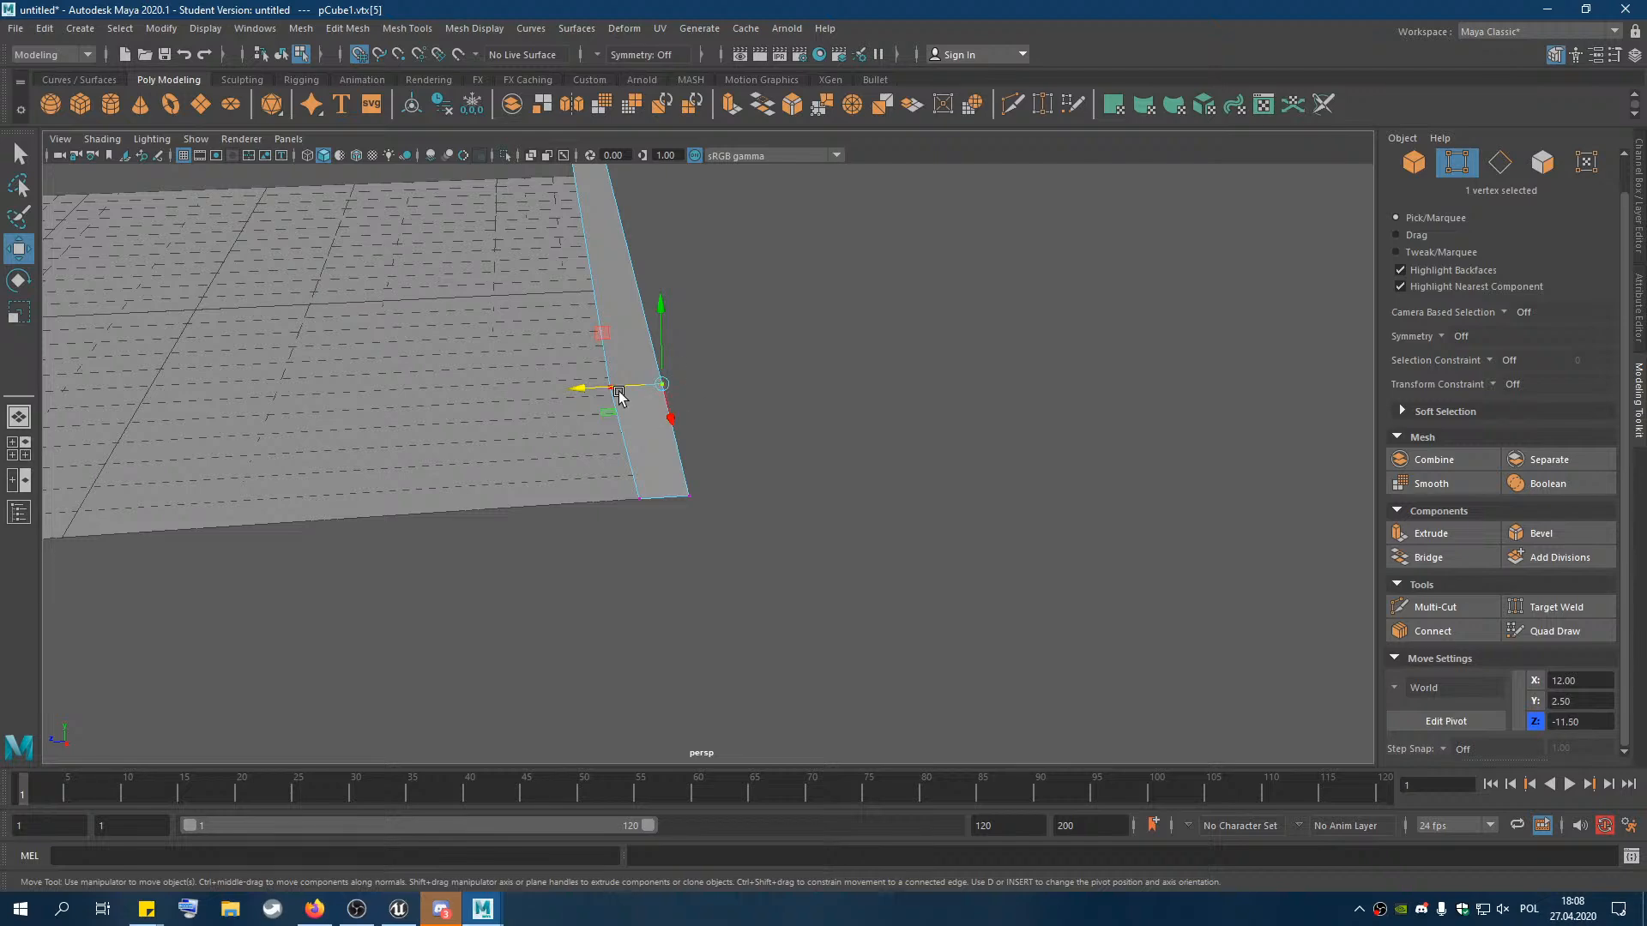
{"action": "left_click_drag", "start_coordinate": [620, 395], "coordinate": [670, 390]}
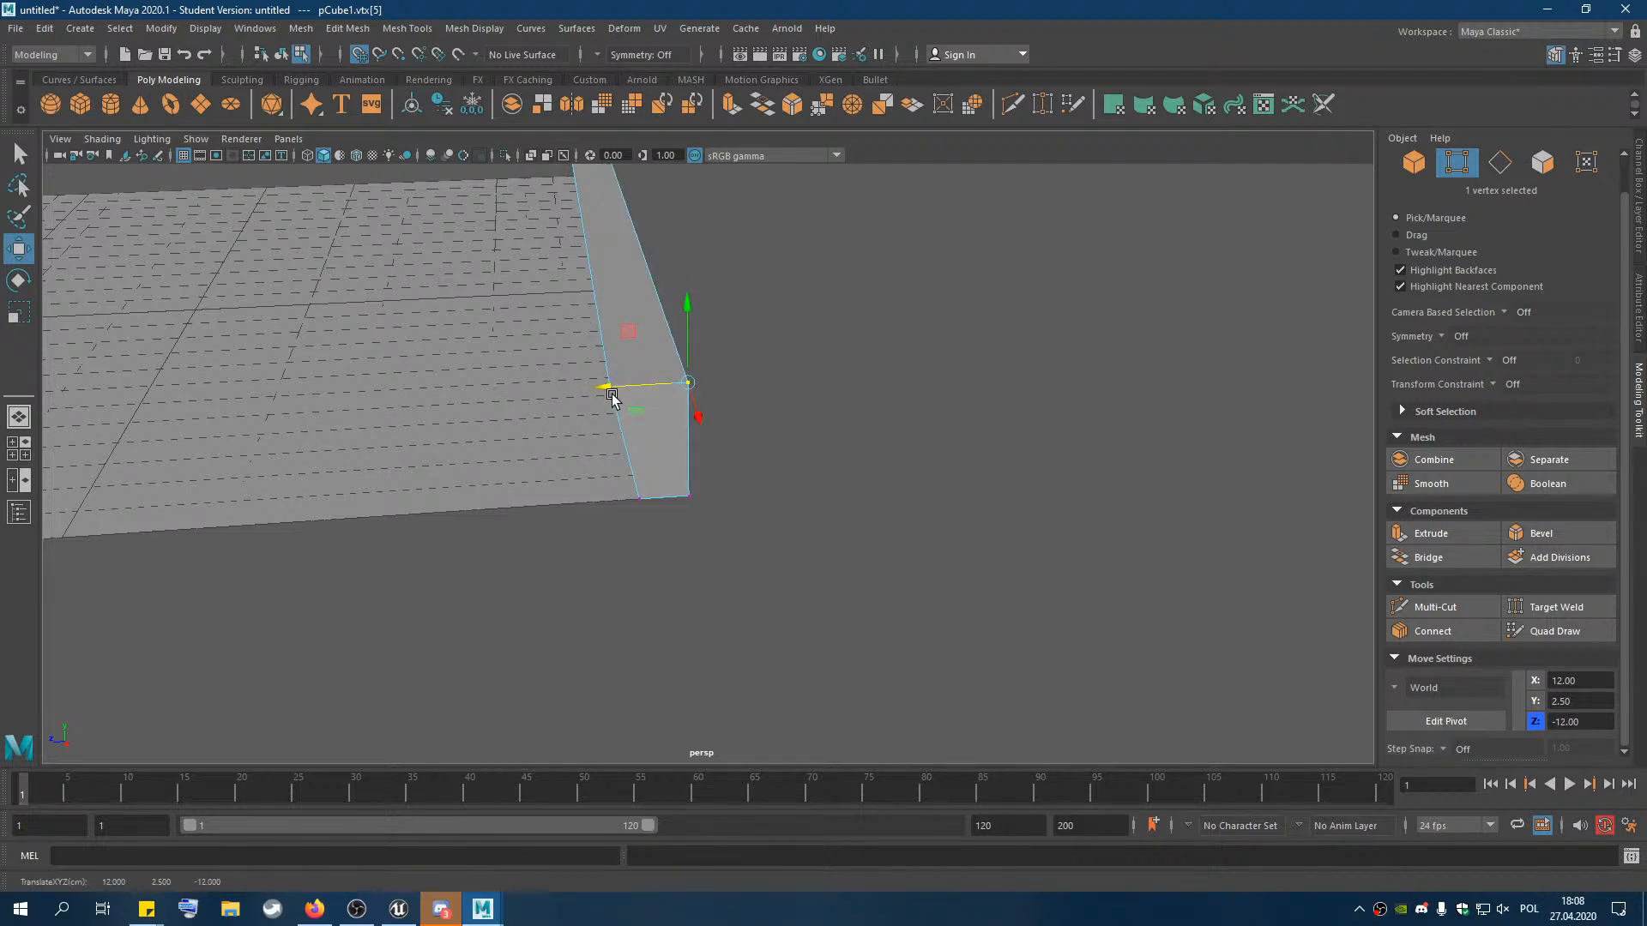
{"action": "left_click", "coordinate": [708, 522]}
{"action": "left_click", "coordinate": [613, 391]}
{"action": "left_click_drag", "start_coordinate": [562, 390], "coordinate": [639, 390]}
Align the top vertices at the wall's X -12 end with the bottom ones by moving them to Z -12 and Z -11
{"action": "left_click_drag", "start_coordinate": [761, 581], "coordinate": [1194, 556], "text": "alt"}
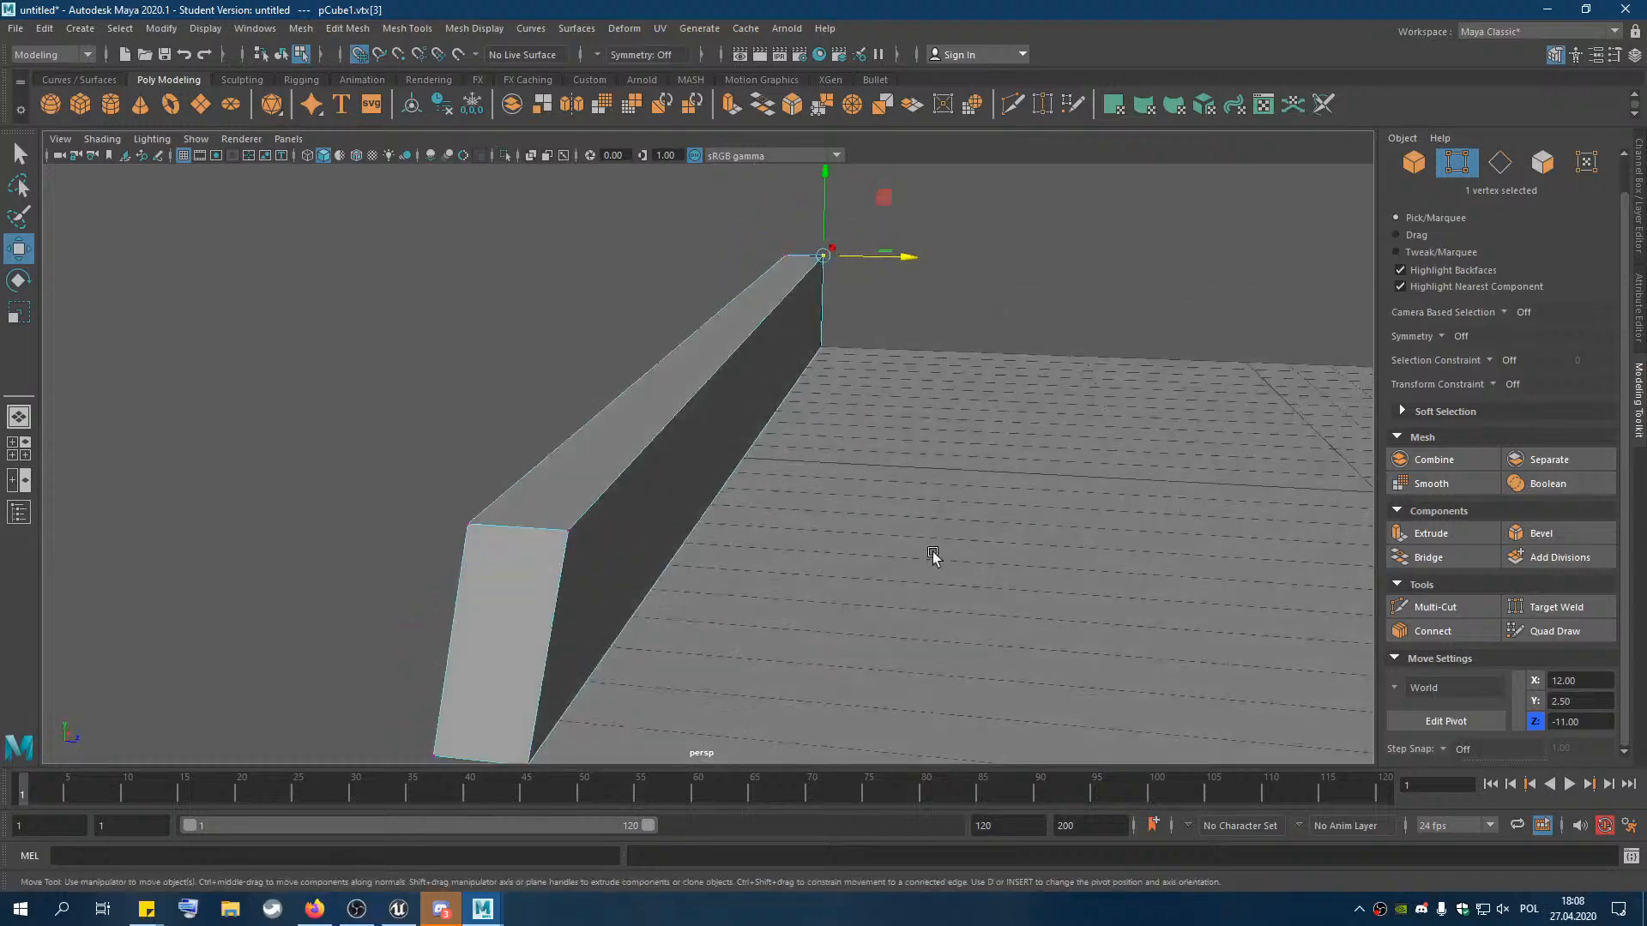
{"action": "middle_click_drag", "start_coordinate": [871, 553], "coordinate": [953, 488], "text": "alt"}
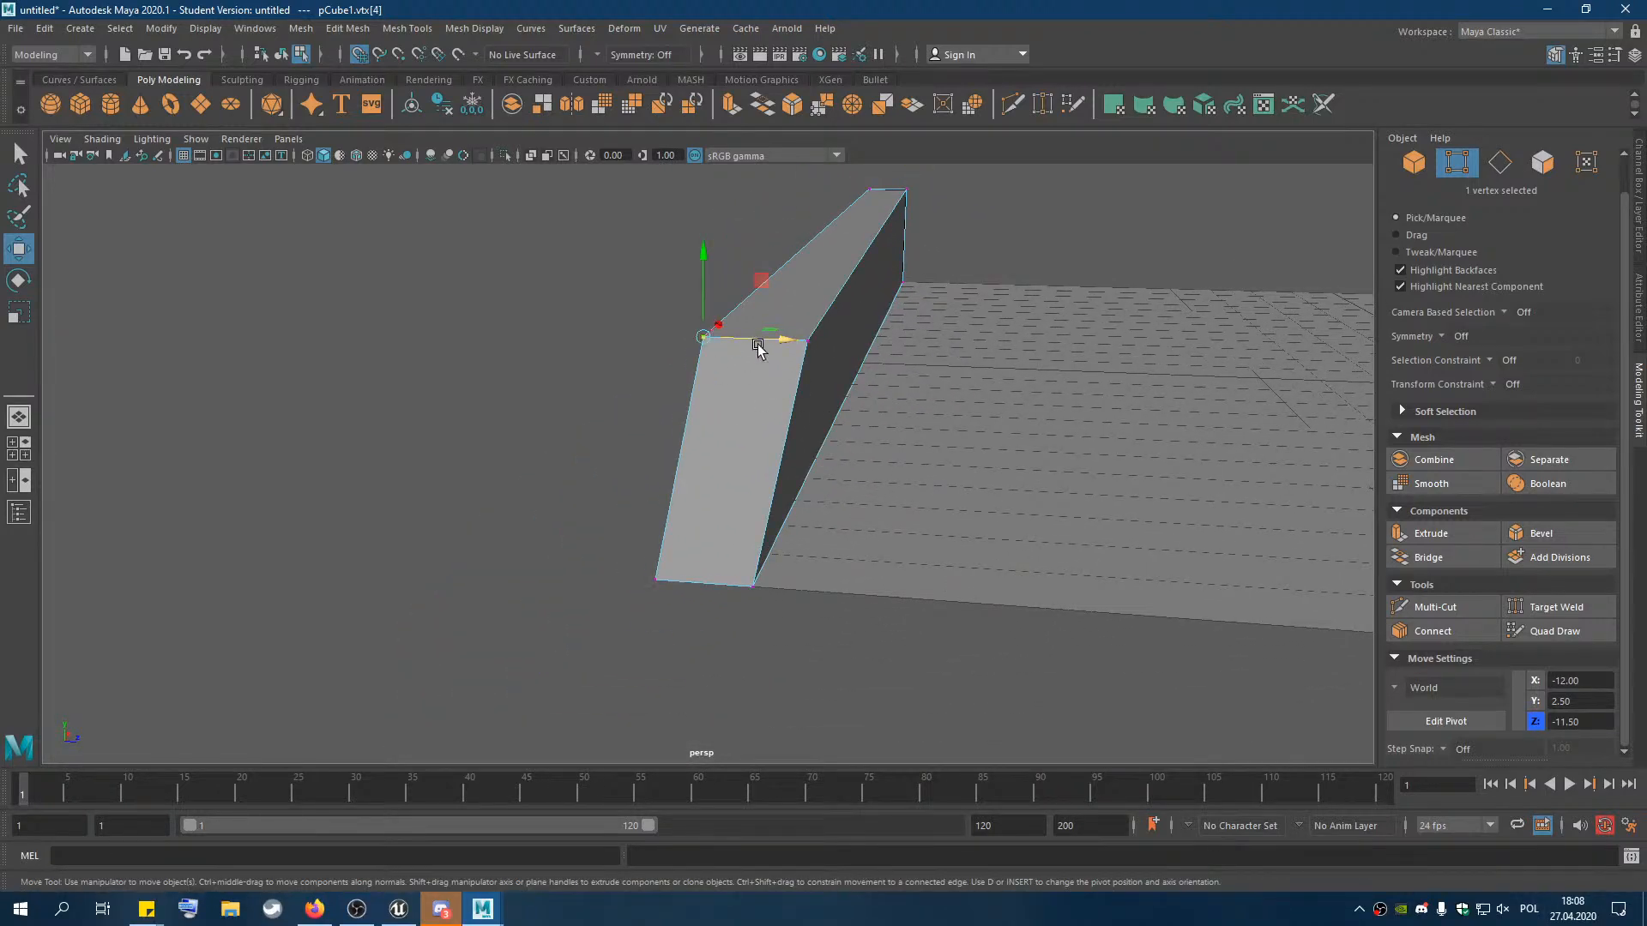
{"action": "left_click_drag", "start_coordinate": [758, 347], "coordinate": [680, 355]}
{"action": "left_click", "coordinate": [823, 345]}
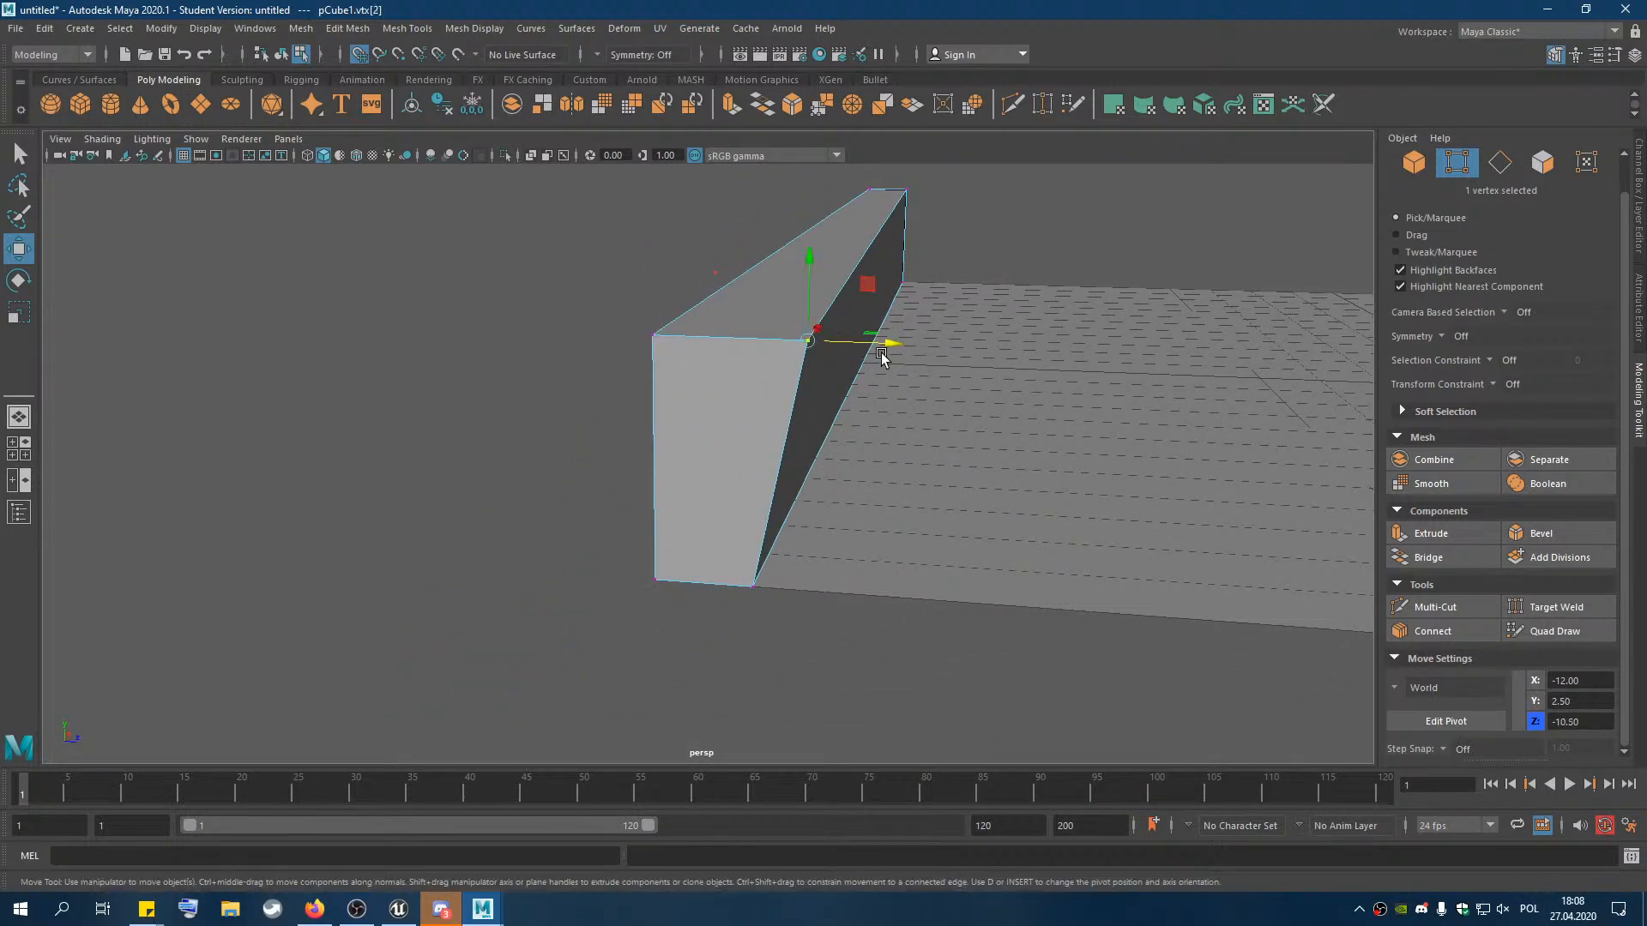
{"action": "left_click_drag", "start_coordinate": [858, 346], "coordinate": [796, 346]}
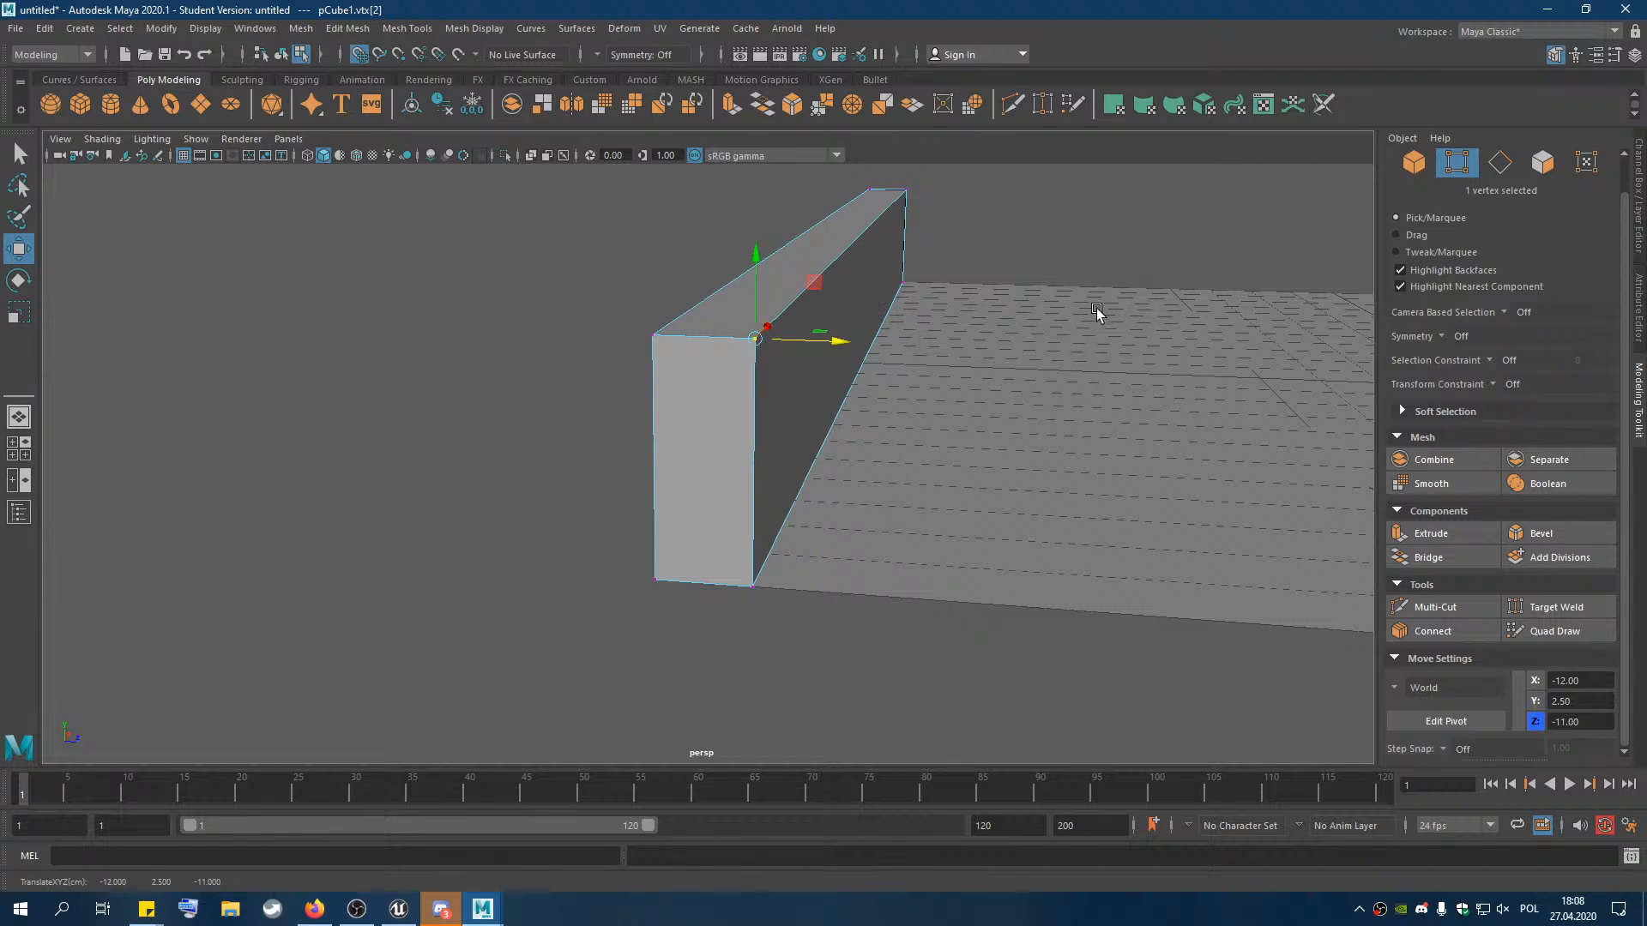
Thin the wall by moving its inner long face outward to about Z -11.87 with grid snapping off
{"action": "left_click_drag", "start_coordinate": [1108, 224], "coordinate": [783, 297], "text": "alt"}
{"action": "middle_click_drag", "start_coordinate": [786, 352], "coordinate": [927, 388], "text": "alt"}
{"action": "left_click", "coordinate": [1542, 162]}
{"action": "left_click", "coordinate": [822, 490]}
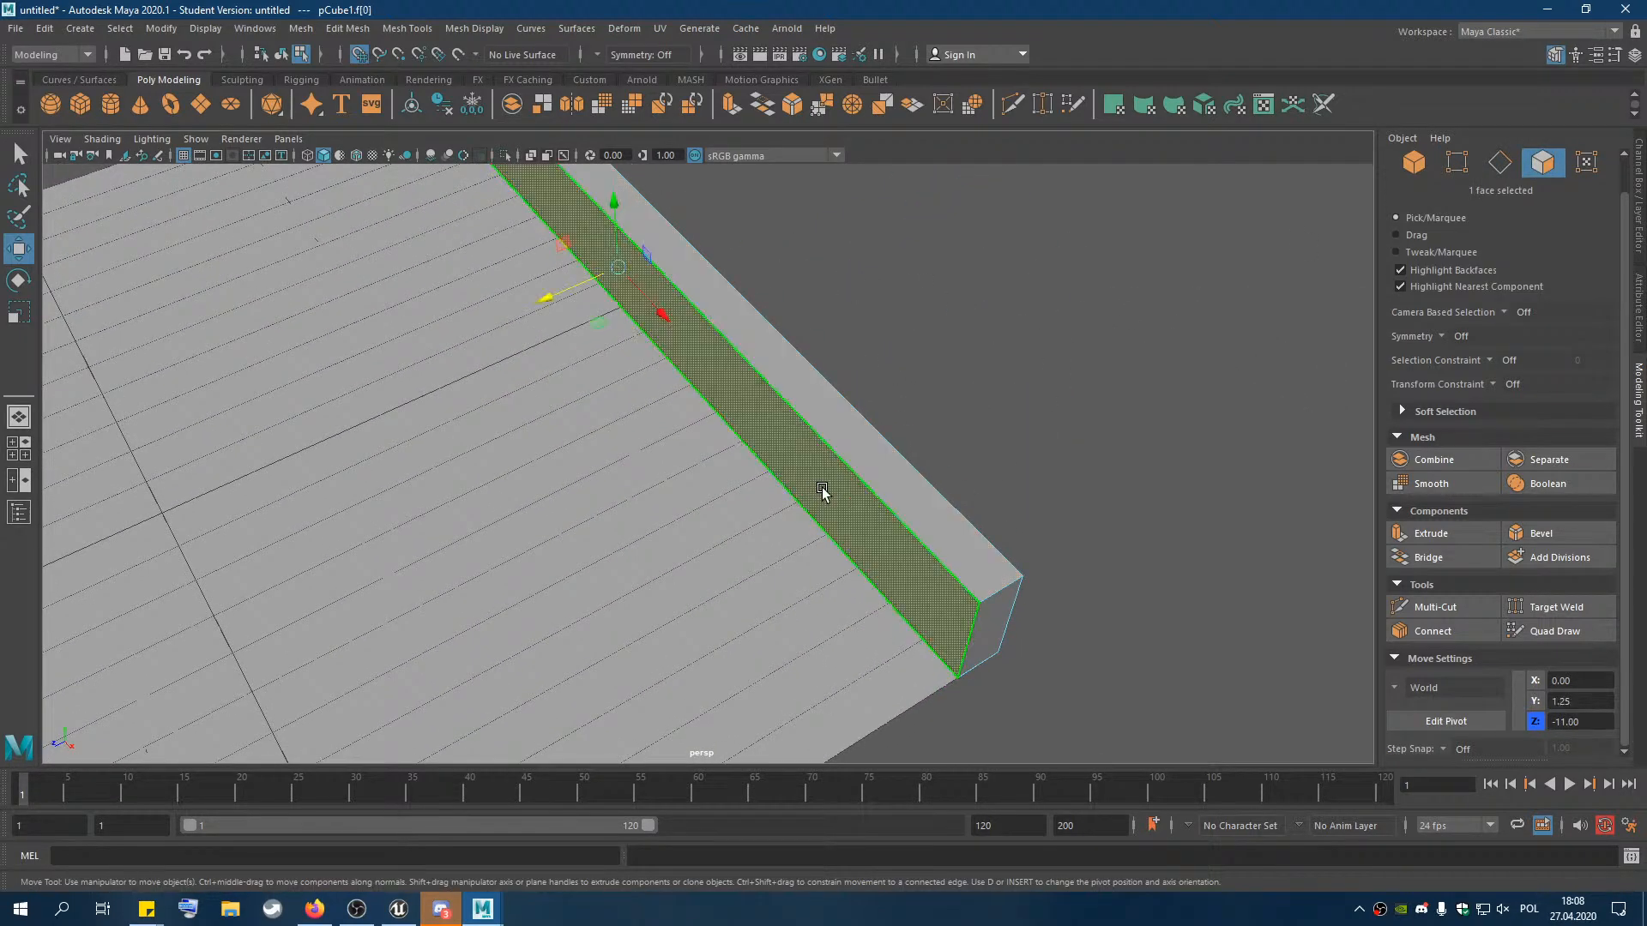
{"action": "left_click_drag", "start_coordinate": [552, 299], "coordinate": [628, 279]}
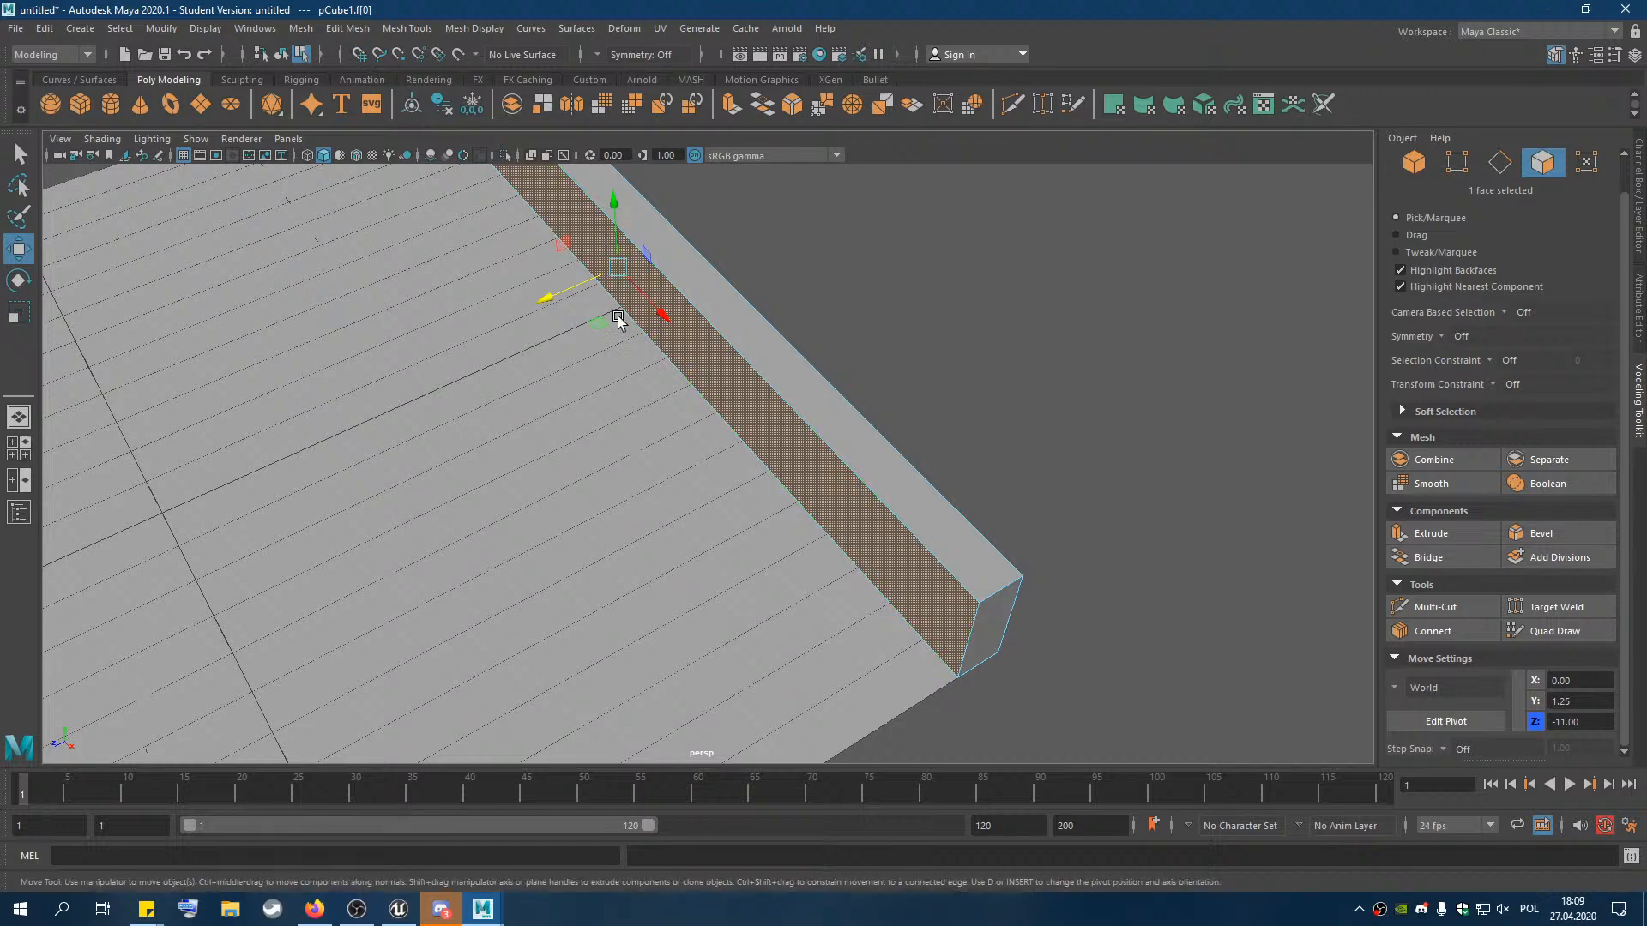
{"action": "left_click_drag", "start_coordinate": [554, 296], "coordinate": [593, 292]}
Raise the wall's top face to Y 4
{"action": "left_click_drag", "start_coordinate": [771, 367], "coordinate": [1107, 342], "text": "alt"}
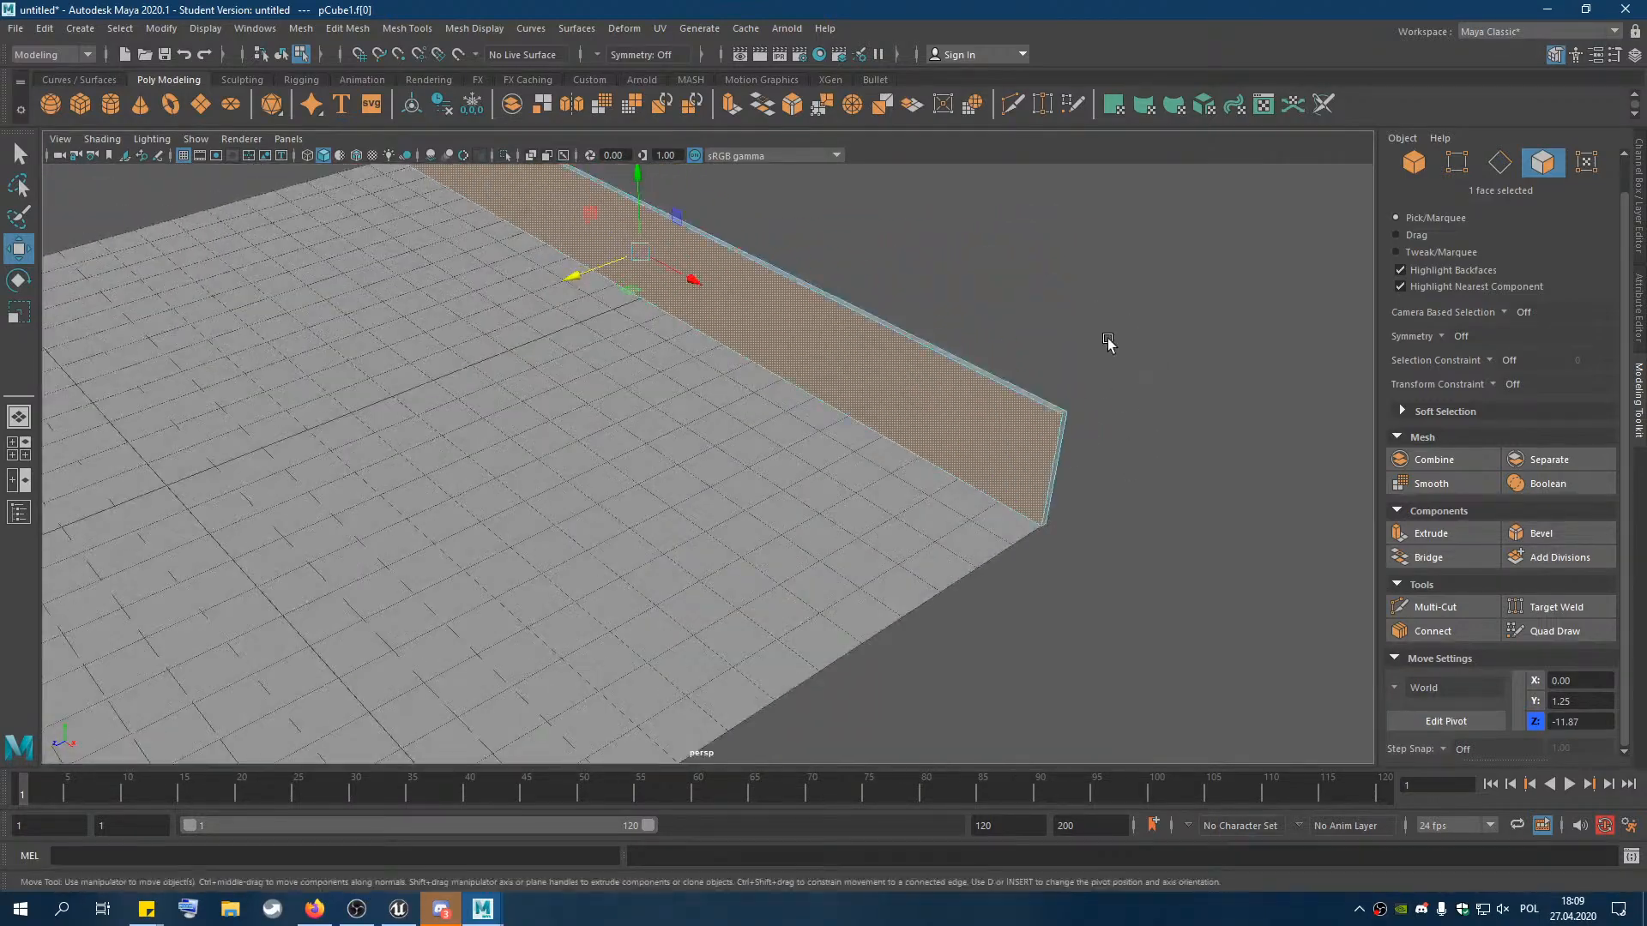
{"action": "left_click", "coordinate": [1037, 394]}
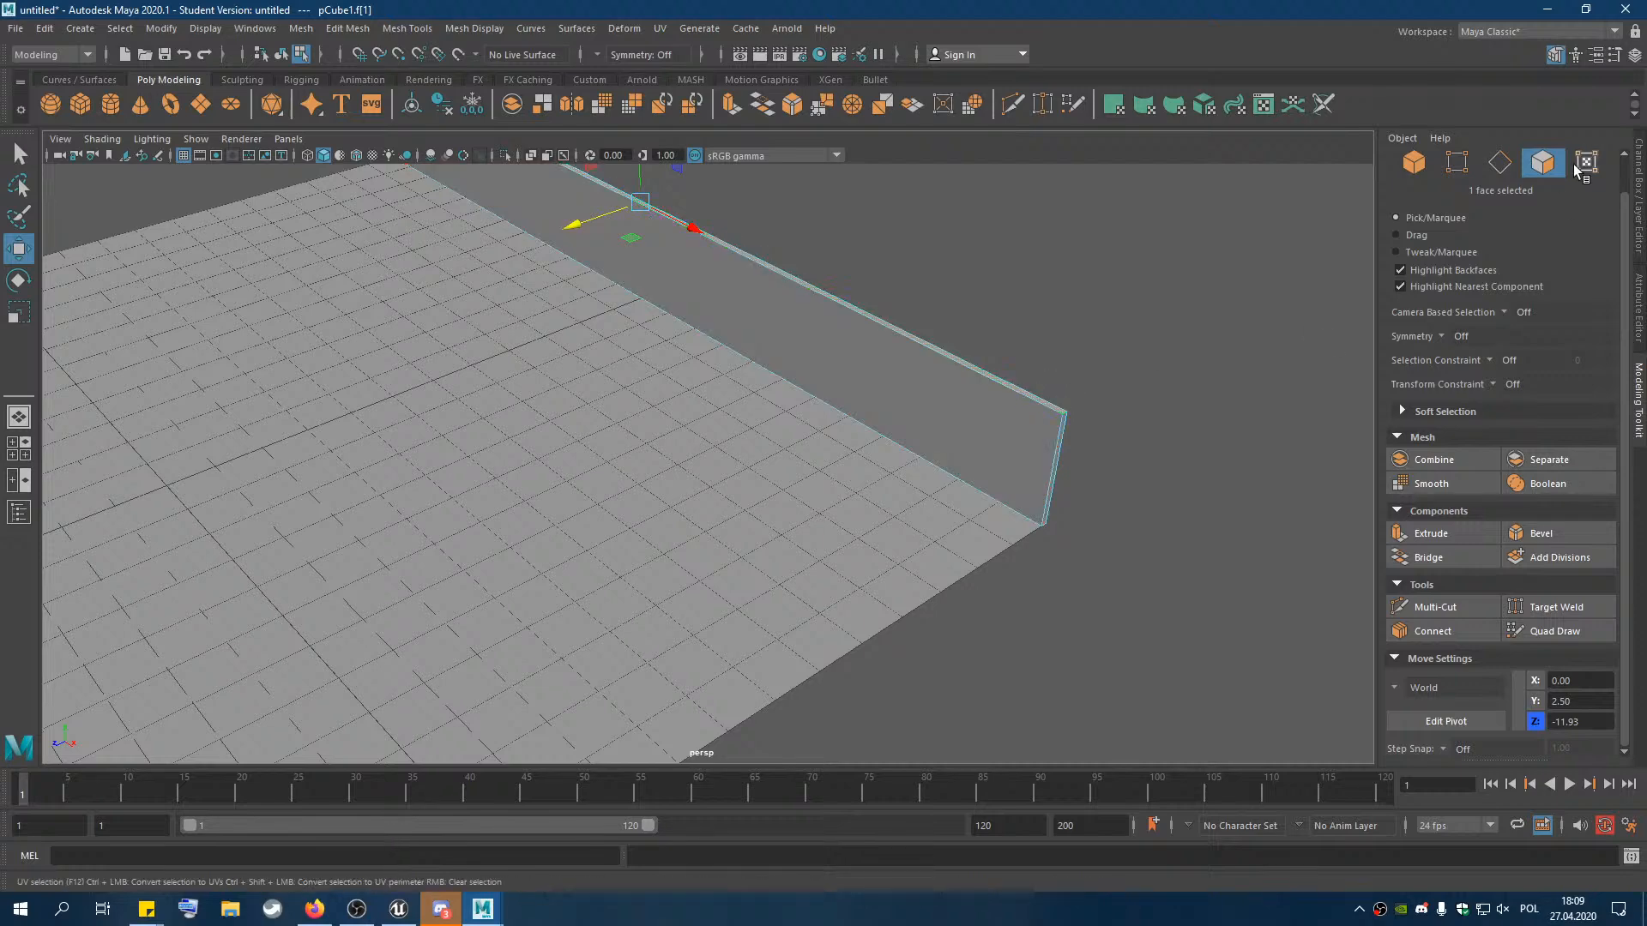
{"action": "left_click_drag", "start_coordinate": [615, 359], "coordinate": [549, 135], "text": "alt"}
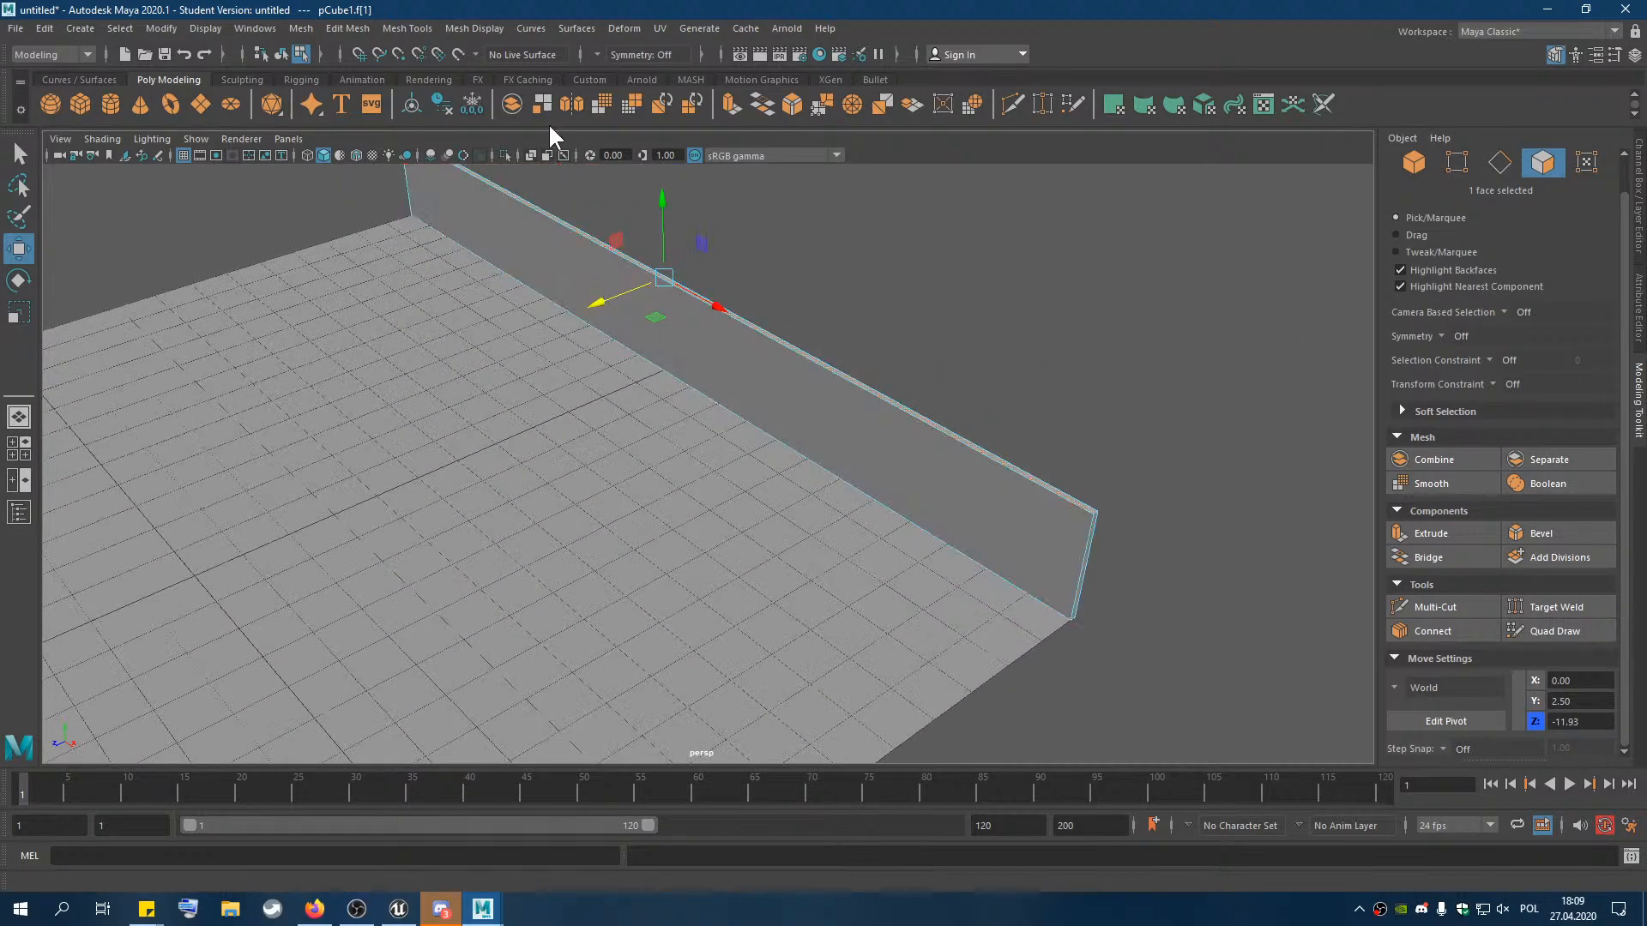
{"action": "left_click_drag", "start_coordinate": [663, 258], "coordinate": [663, 218]}
{"action": "scroll", "coordinate": [684, 338], "scroll_direction": "down", "scroll_amount": 3}
{"action": "middle_click_drag", "start_coordinate": [635, 450], "coordinate": [797, 389], "text": "alt"}
{"action": "left_click_drag", "start_coordinate": [915, 523], "coordinate": [861, 514], "text": "alt"}
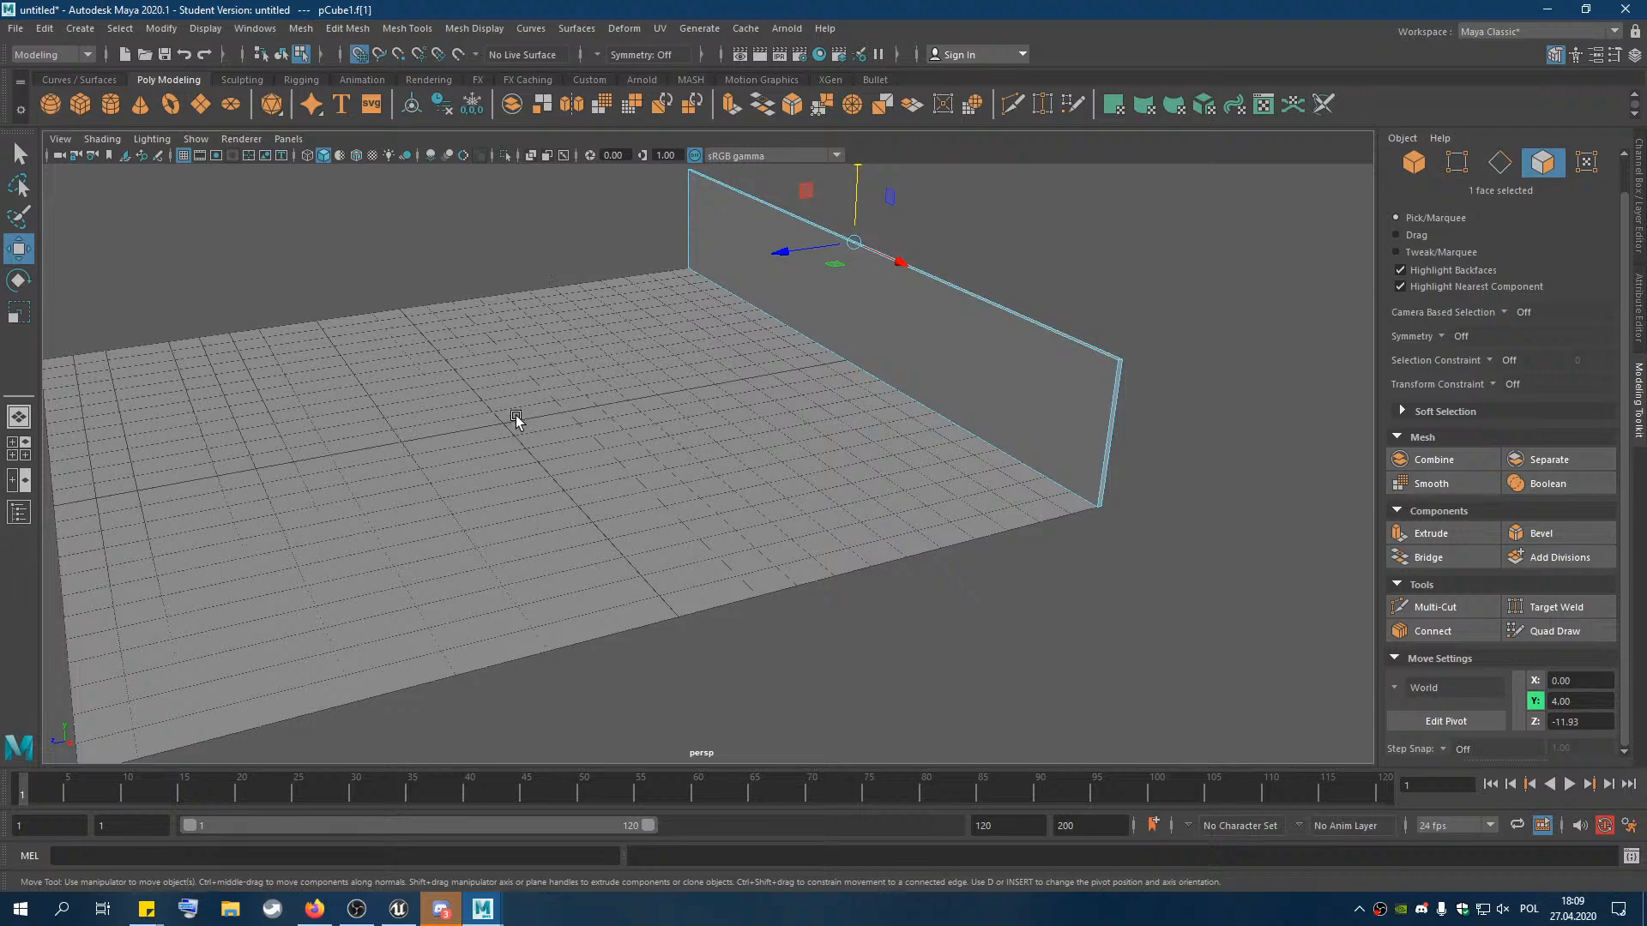
Create a polygon cone as a scale reference, raise it to Y 1, and move it beside the wall
{"action": "middle_click_drag", "start_coordinate": [515, 416], "coordinate": [568, 408], "text": "alt"}
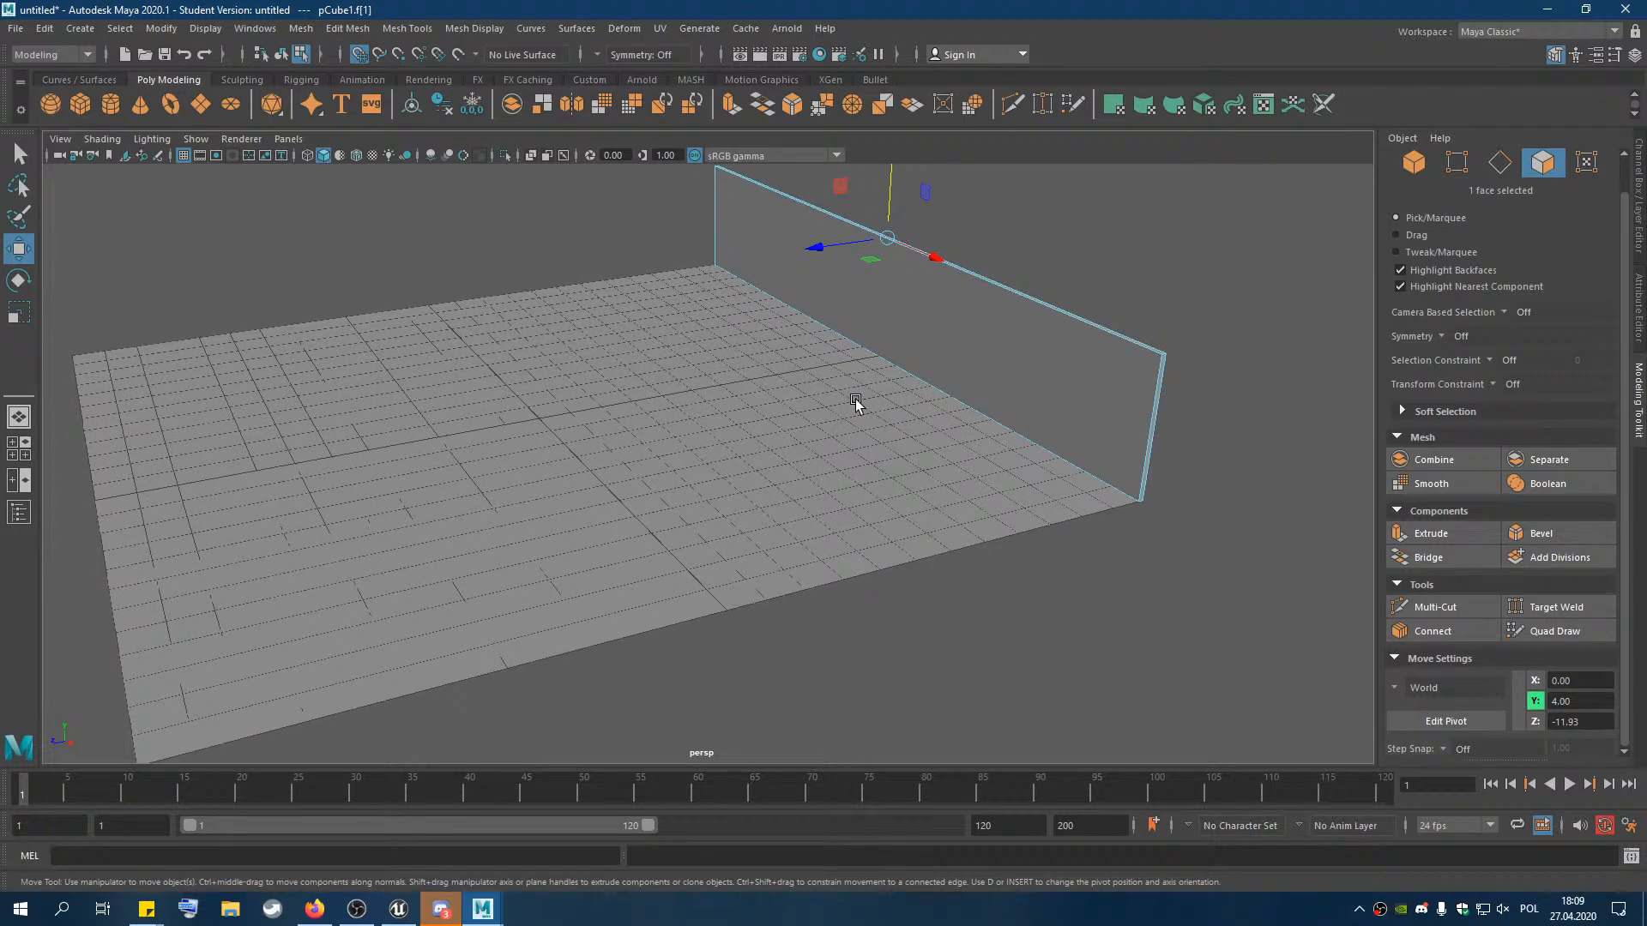
{"action": "mouse_move", "coordinate": [797, 360]}
{"action": "middle_mouse_down", "text": "alt"}
{"action": "mouse_move", "coordinate": [790, 404]}
{"action": "mouse_move", "coordinate": [815, 386]}
{"action": "middle_mouse_up", "text": "alt"}
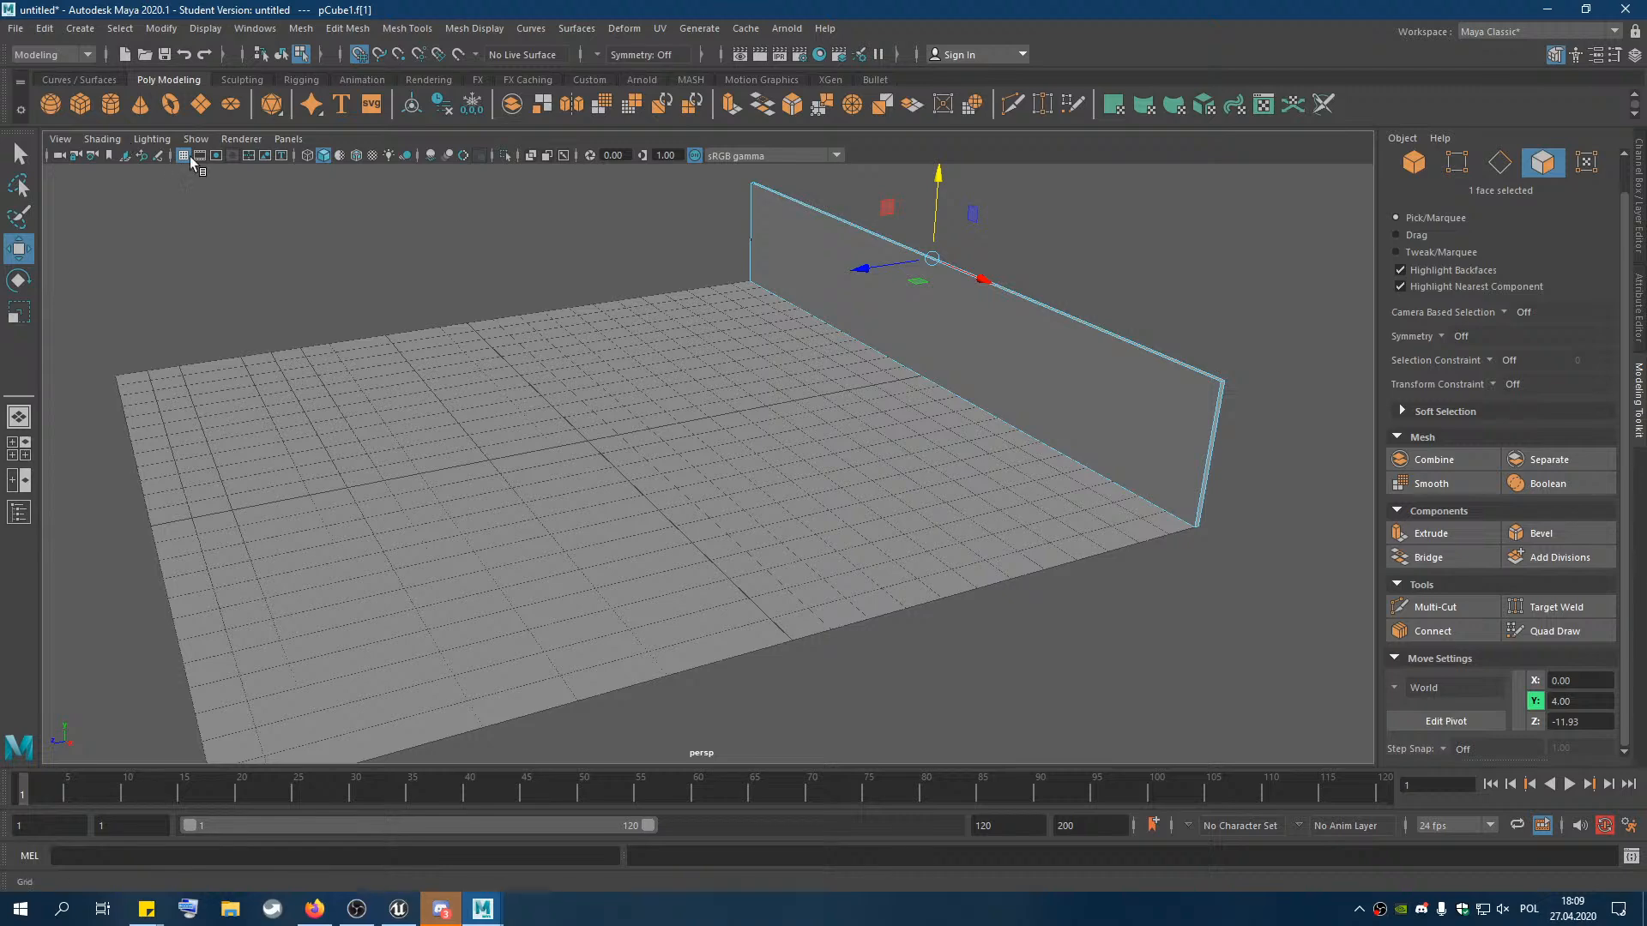
{"action": "left_click", "coordinate": [141, 104]}
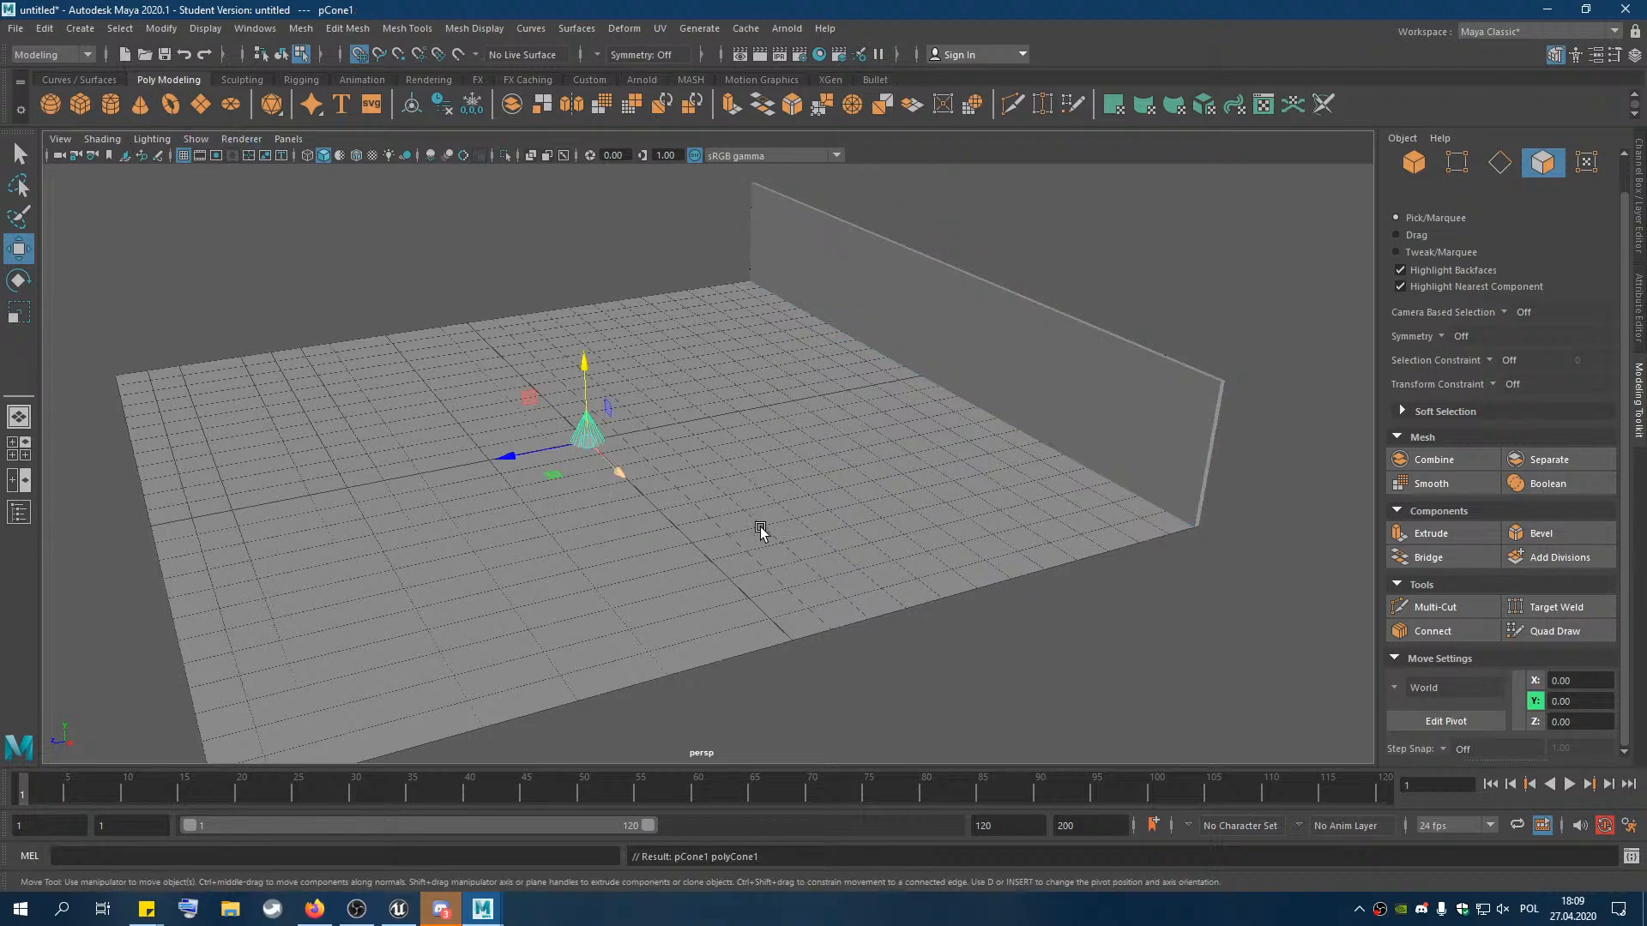
{"action": "left_click_drag", "start_coordinate": [761, 530], "coordinate": [746, 446], "text": "alt"}
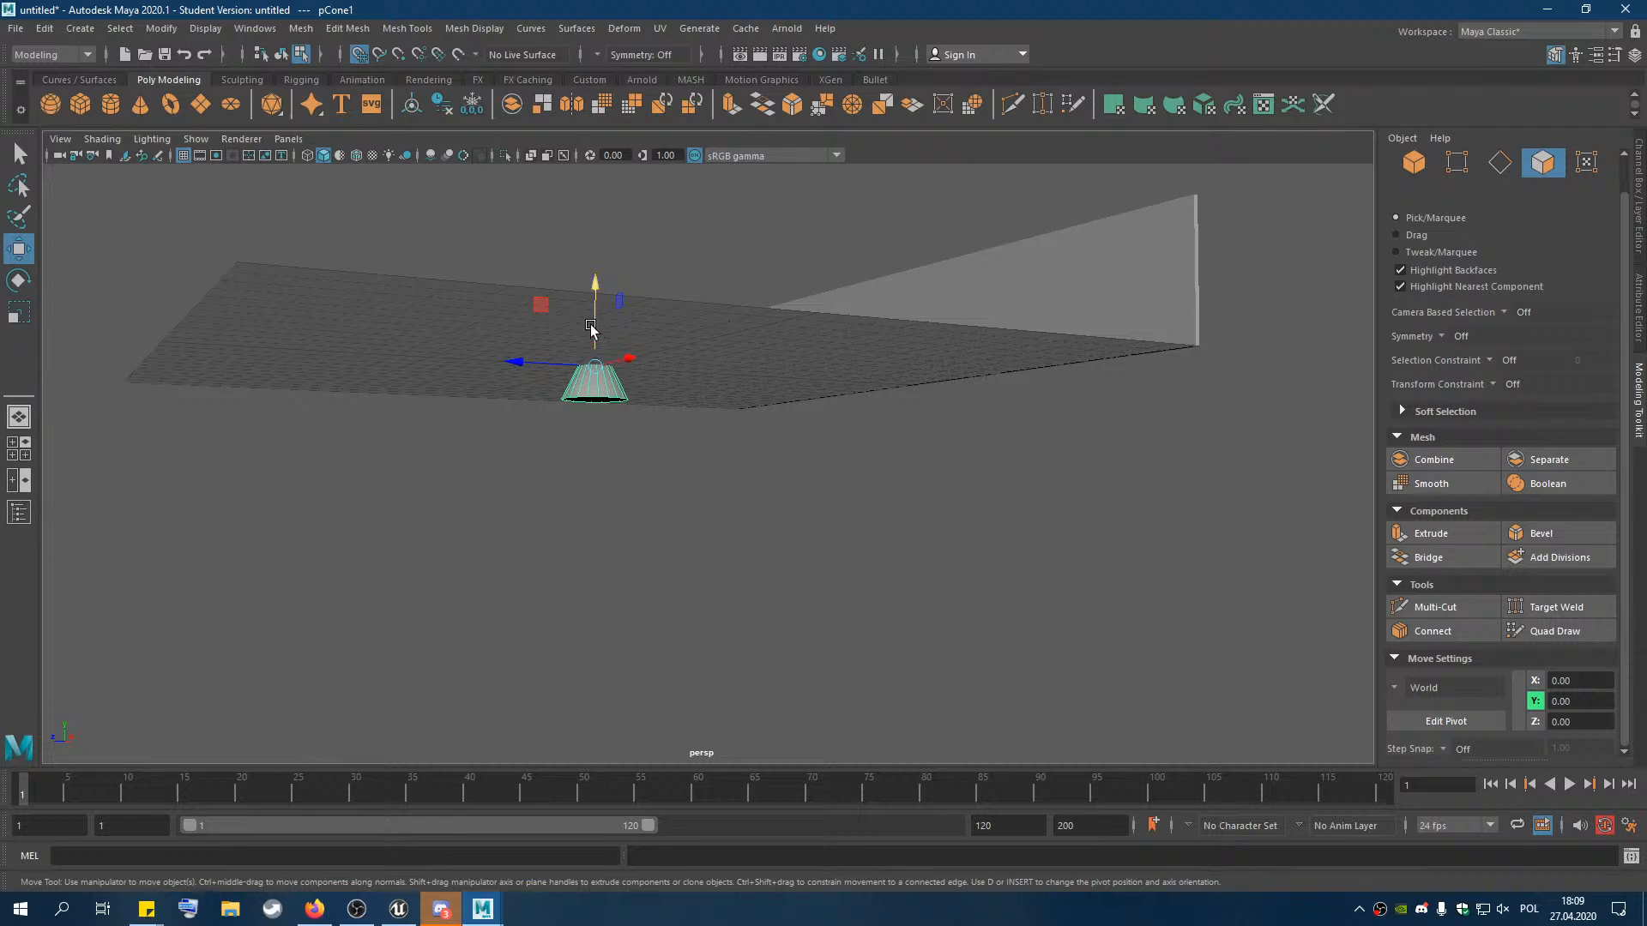
{"action": "left_click_drag", "start_coordinate": [591, 328], "coordinate": [753, 410]}
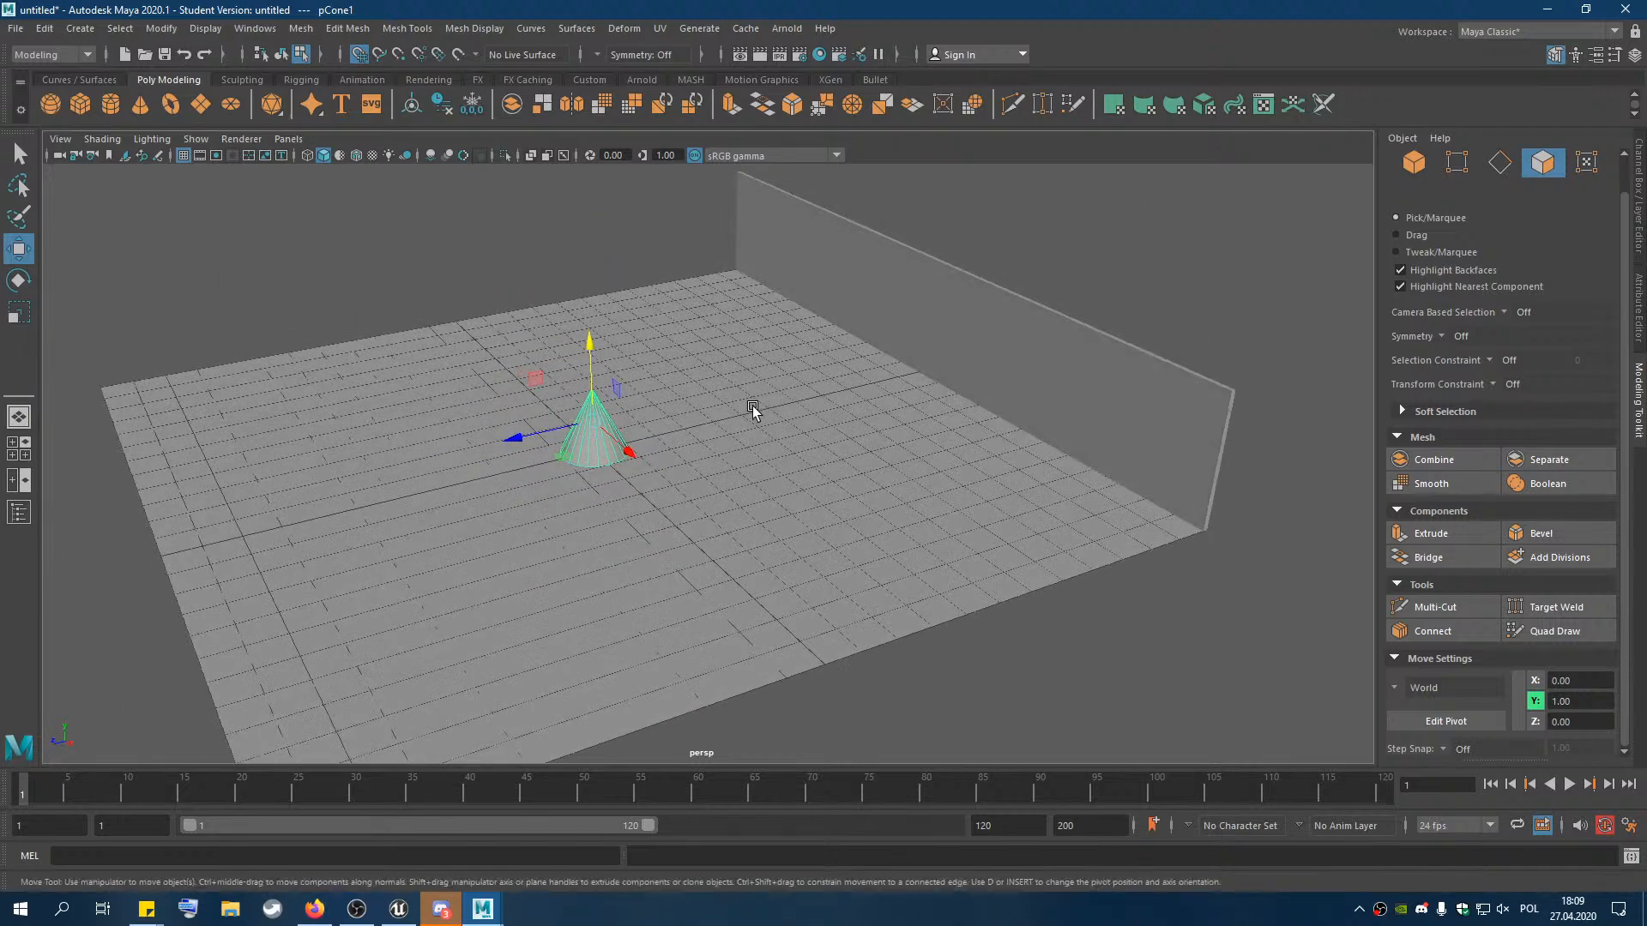
{"action": "left_click_drag", "start_coordinate": [535, 433], "coordinate": [883, 380]}
Select the whole cone in object mode and narrow it by scaling X and Z to 0.34
{"action": "left_click", "coordinate": [1026, 335]}
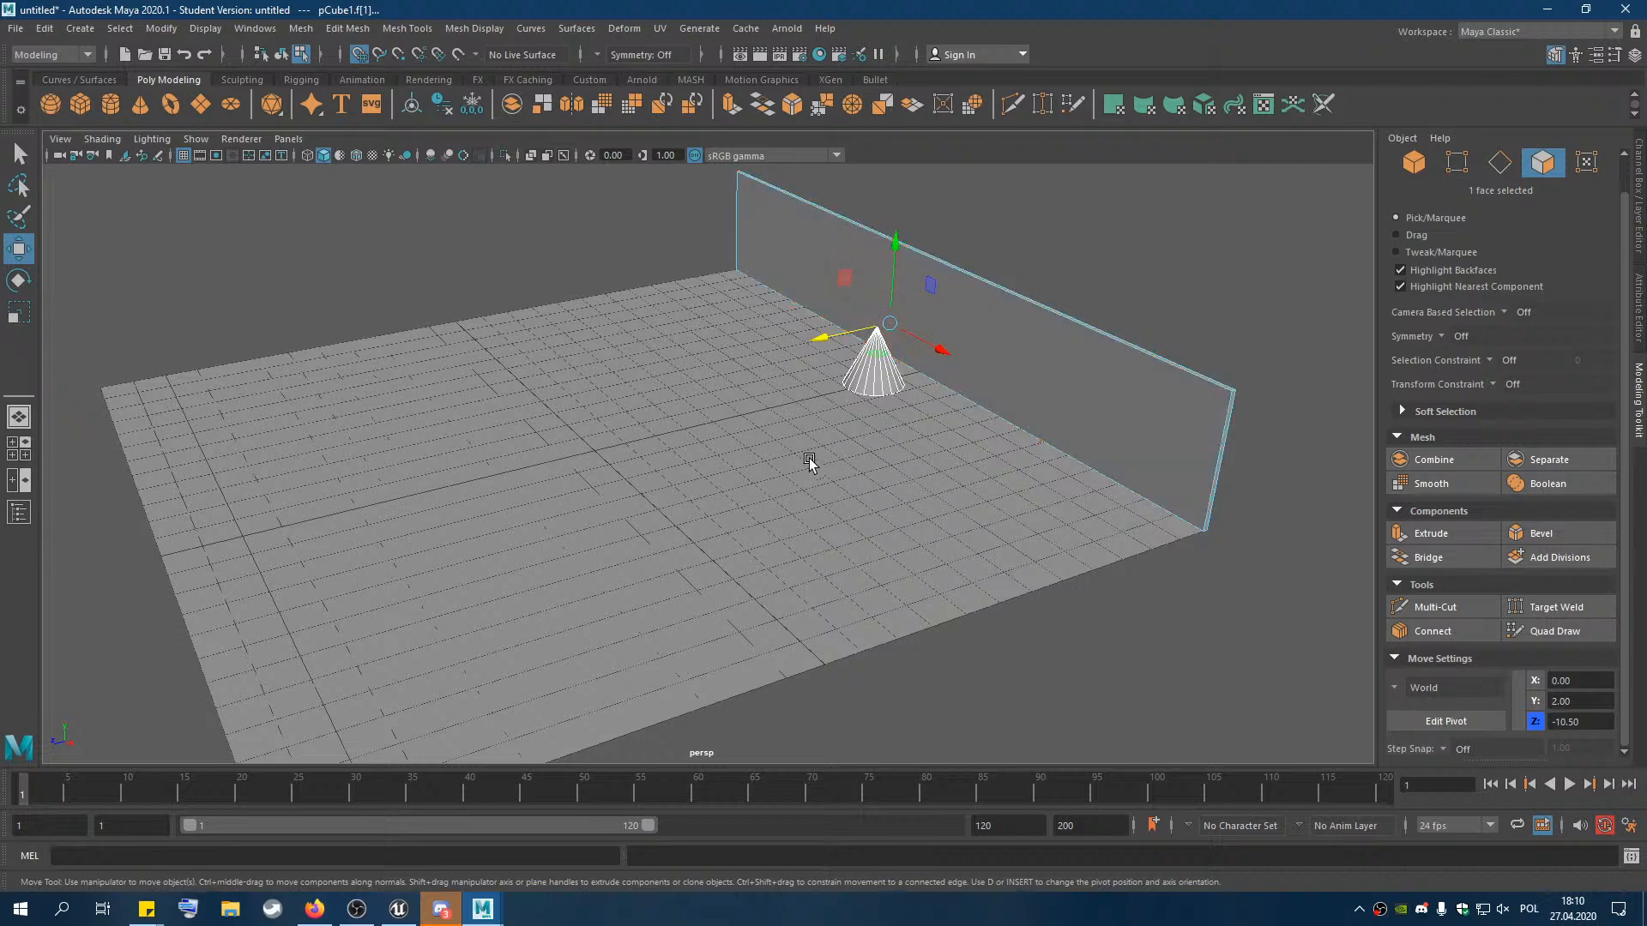
{"action": "scroll", "coordinate": [816, 445], "scroll_direction": "down", "scroll_amount": 3}
{"action": "left_click_drag", "start_coordinate": [861, 434], "coordinate": [879, 386], "text": "alt"}
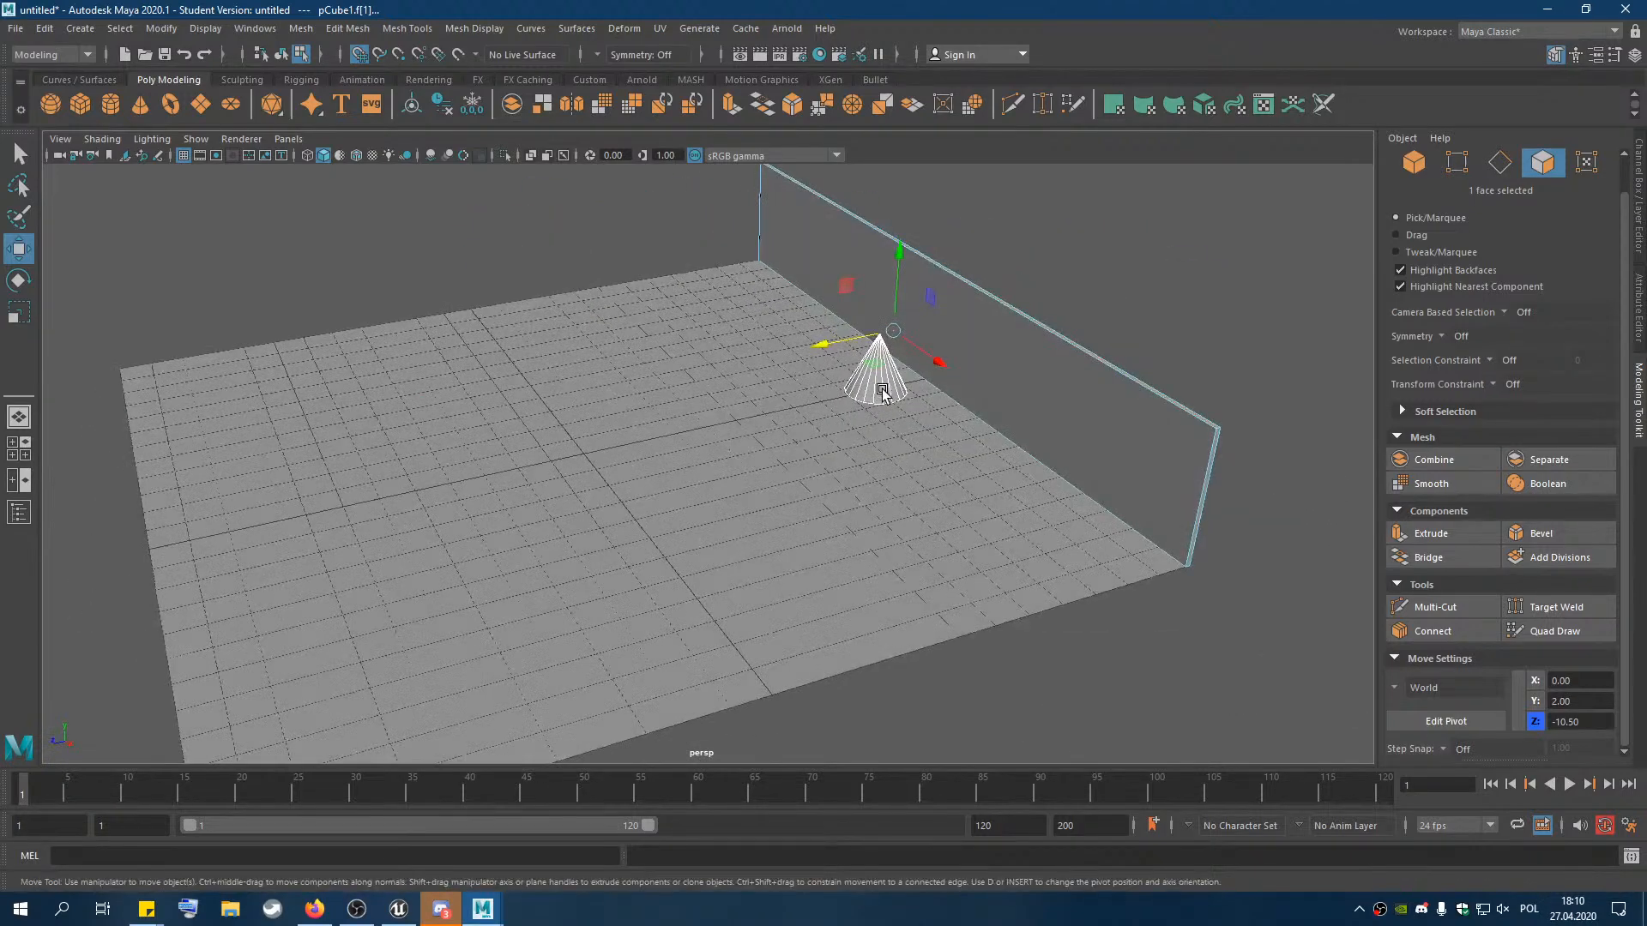
{"action": "left_click", "coordinate": [870, 375]}
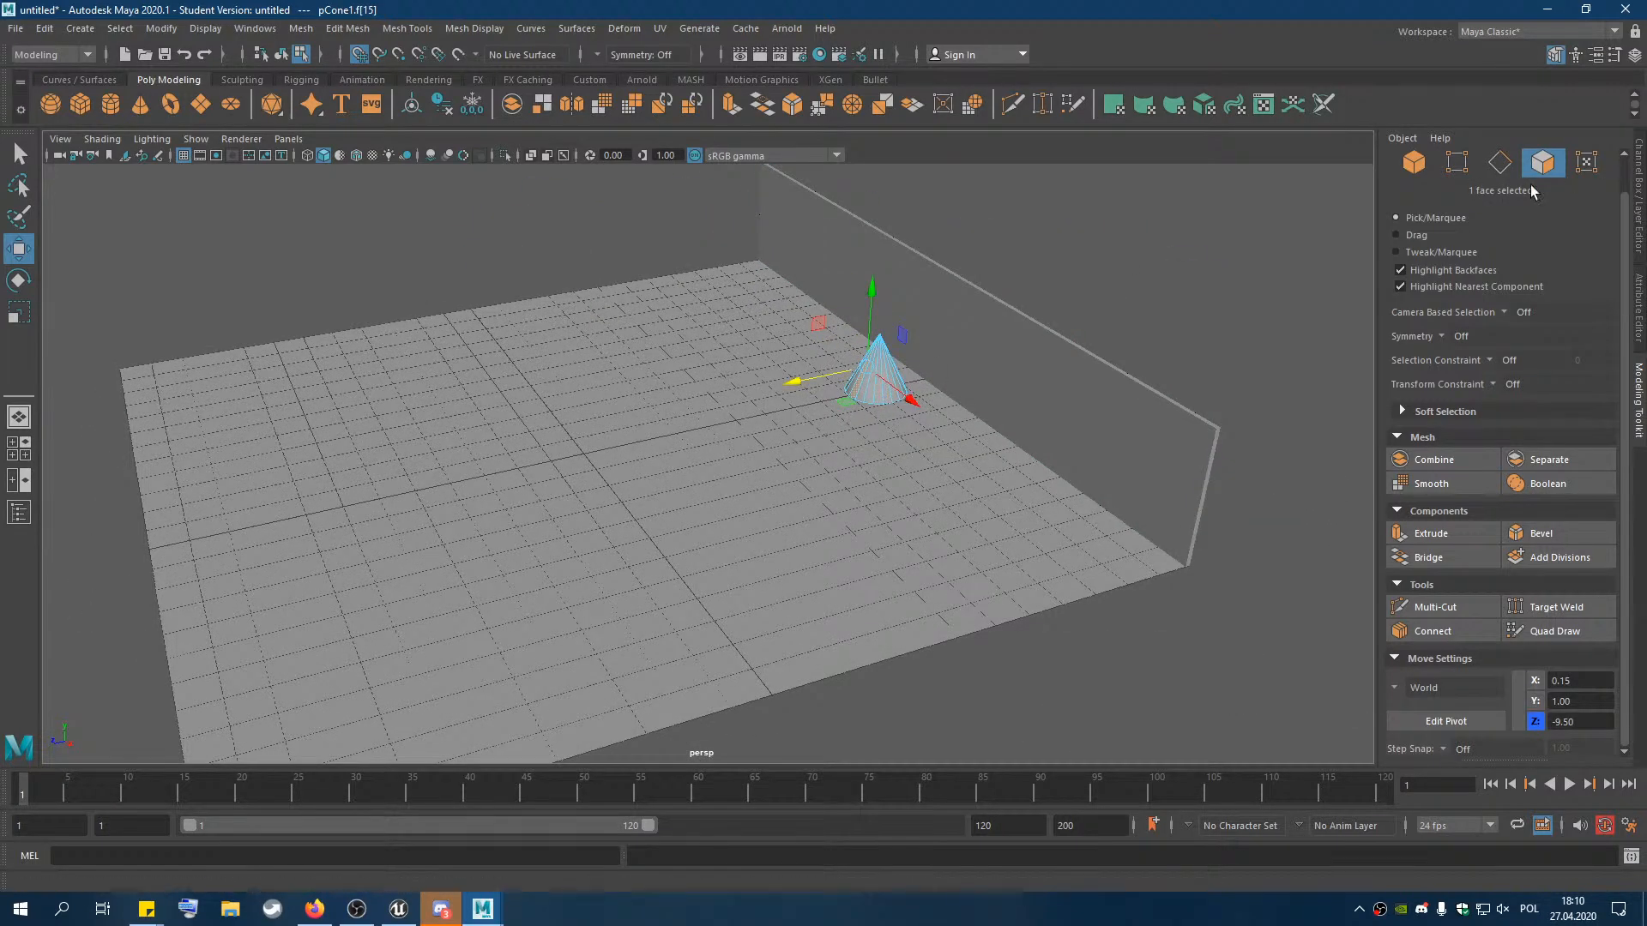
{"action": "left_click", "coordinate": [1406, 175]}
{"action": "key", "text": "r"}
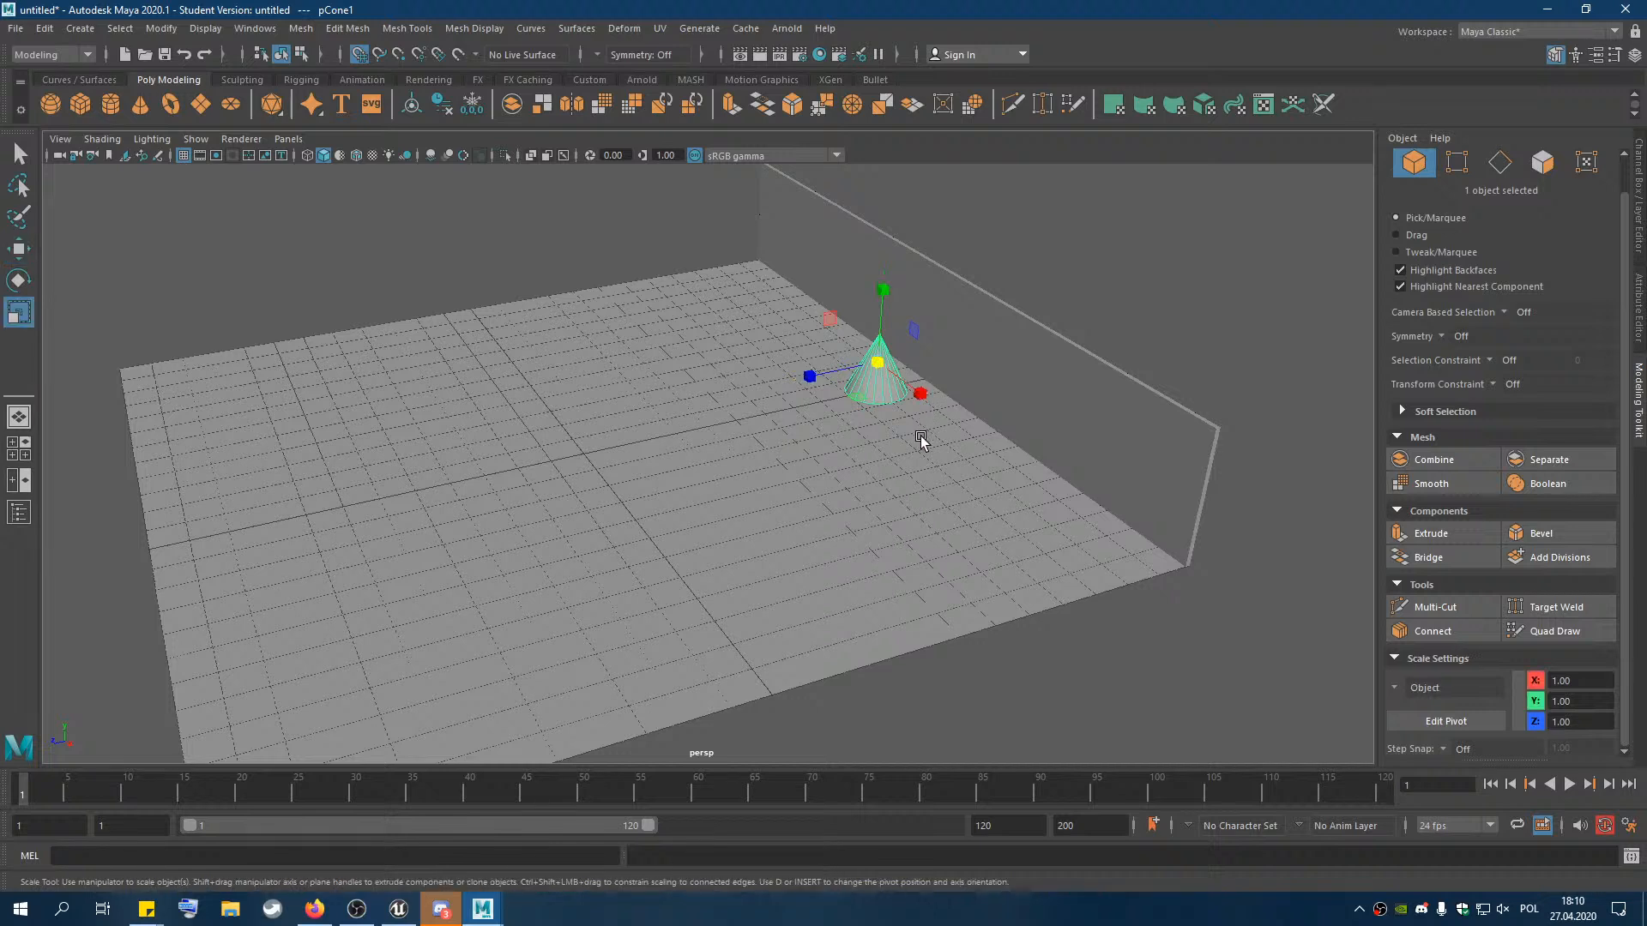
{"action": "mouse_move", "coordinate": [887, 405]}
{"action": "left_mouse_down"}
{"action": "mouse_move", "coordinate": [857, 398]}
{"action": "mouse_move", "coordinate": [892, 393]}
{"action": "left_mouse_up"}
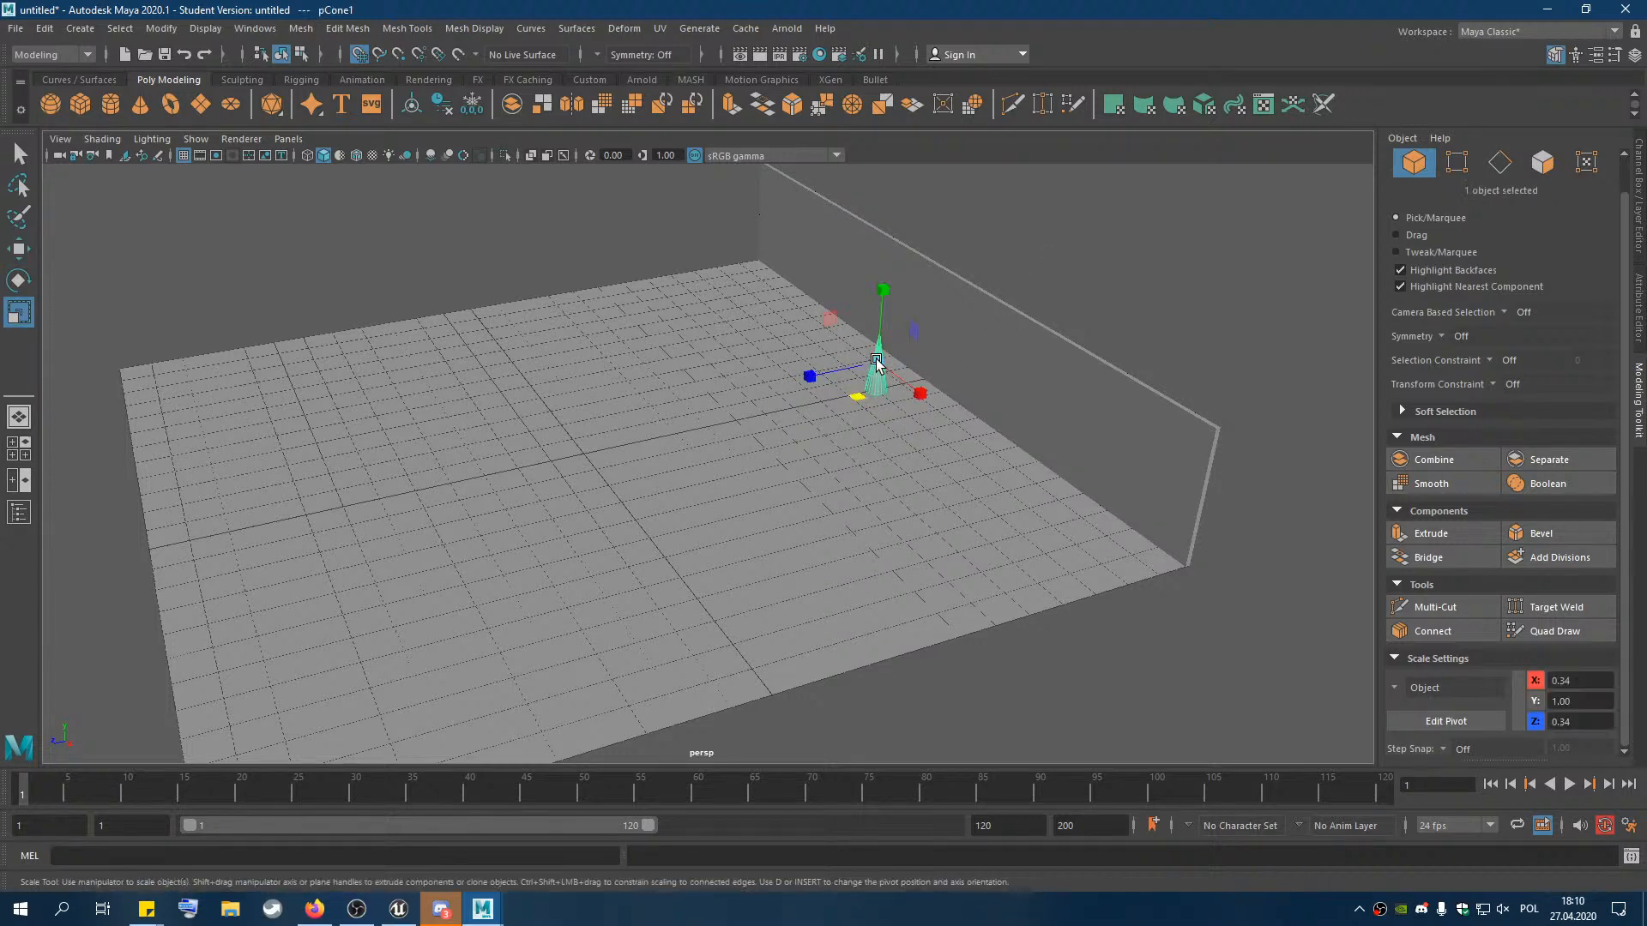
Duplicate the wall along Z and place the copy on the opposite edge of the floor plane
{"action": "left_click", "coordinate": [967, 347]}
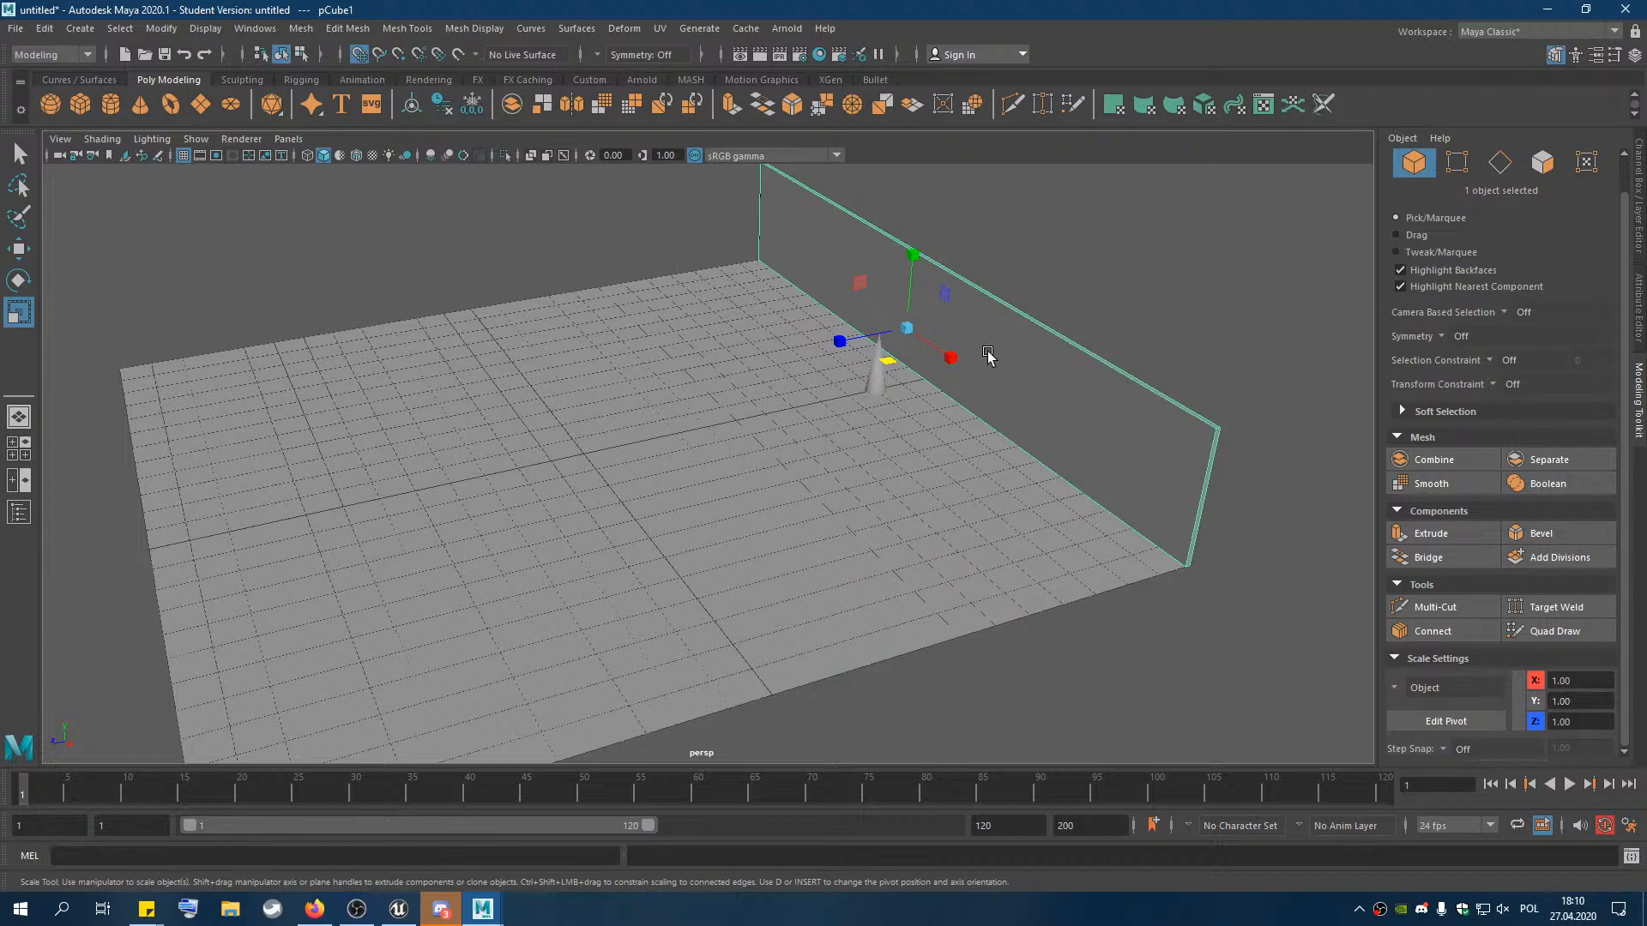
{"action": "mouse_move", "coordinate": [795, 401]}
{"action": "left_mouse_down", "text": "alt"}
{"action": "mouse_move", "coordinate": [805, 420]}
{"action": "mouse_move", "coordinate": [805, 406]}
{"action": "left_mouse_up", "text": "alt"}
{"action": "scroll", "coordinate": [805, 407], "scroll_direction": "down", "scroll_amount": 3}
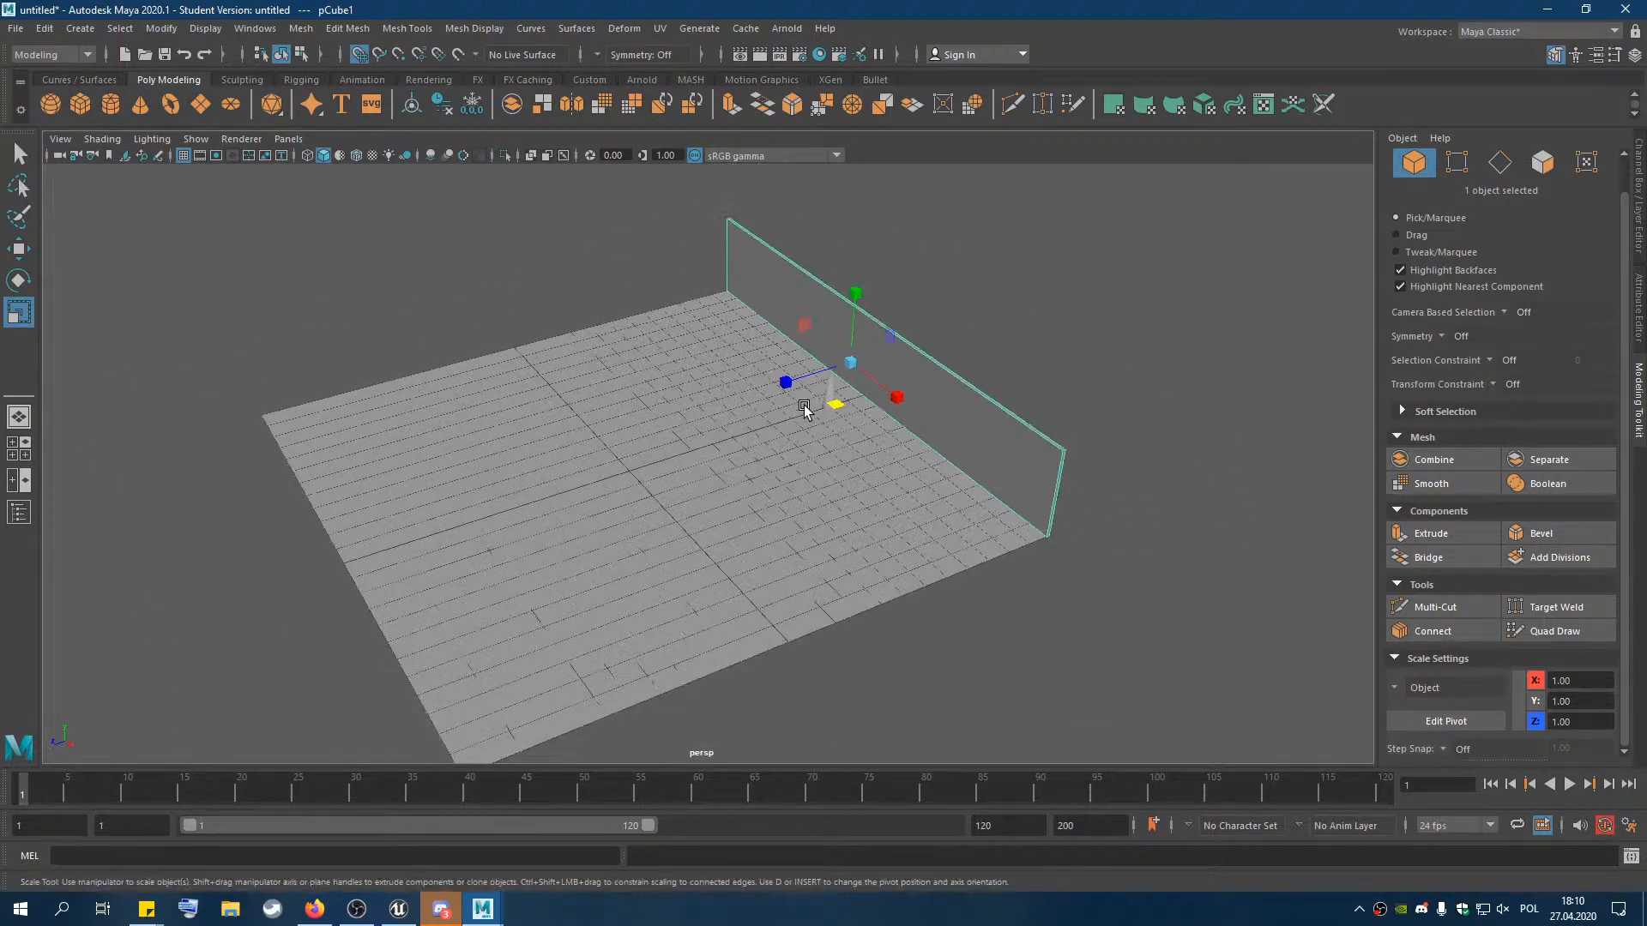
{"action": "left_click_drag", "start_coordinate": [623, 419], "coordinate": [681, 373], "text": "alt"}
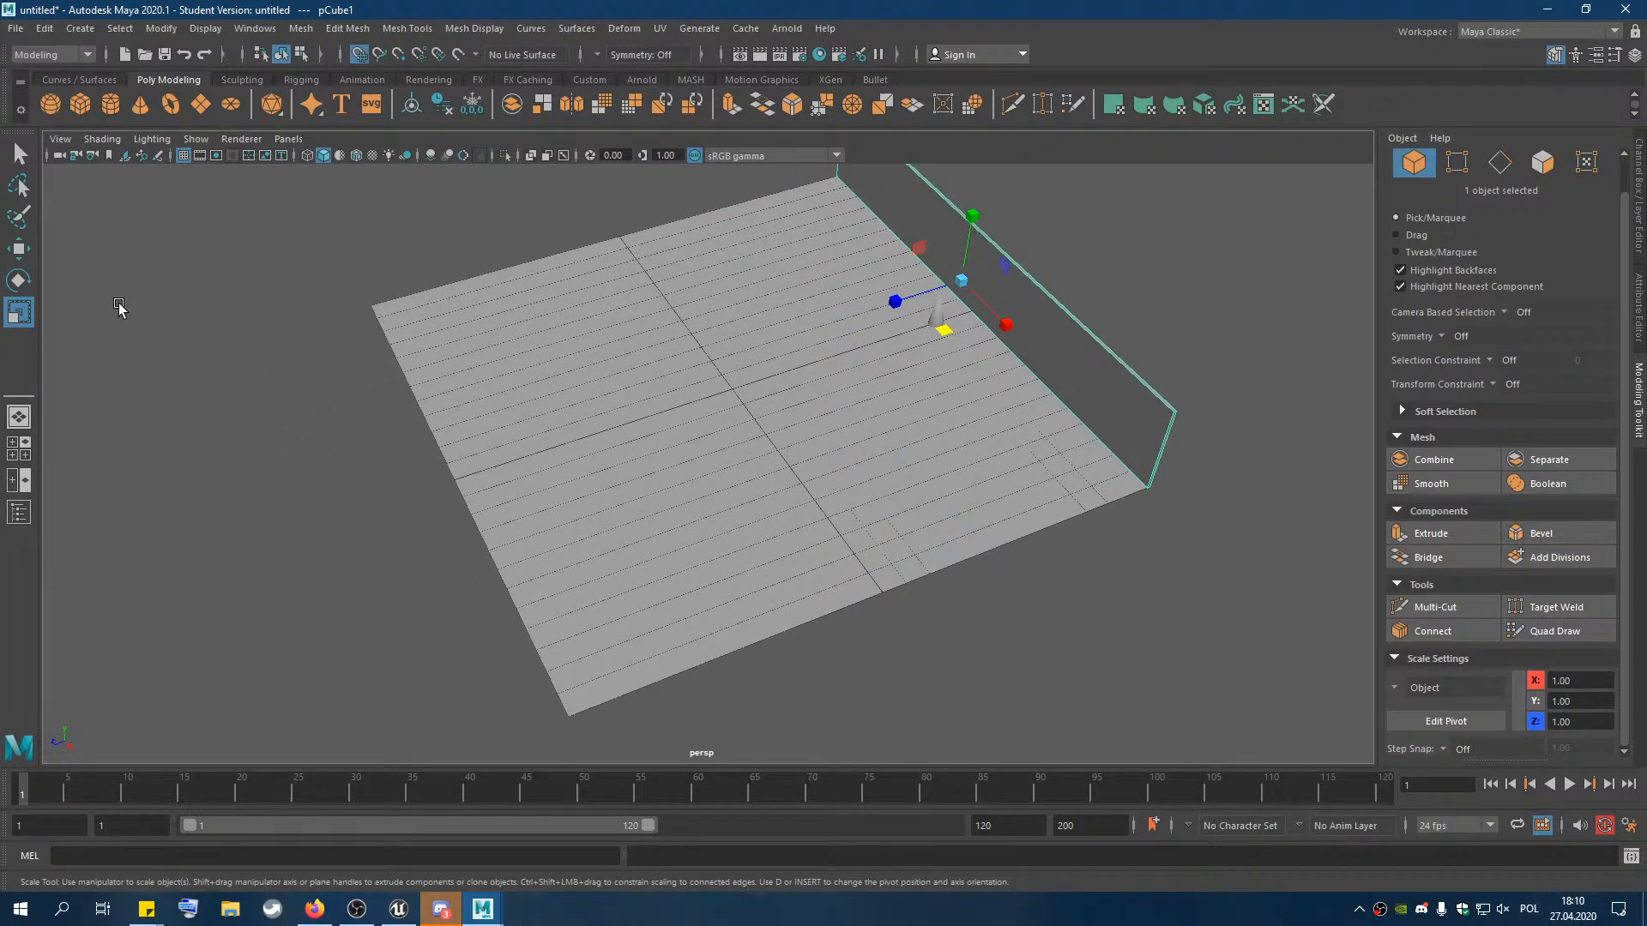
{"action": "key", "text": "w"}
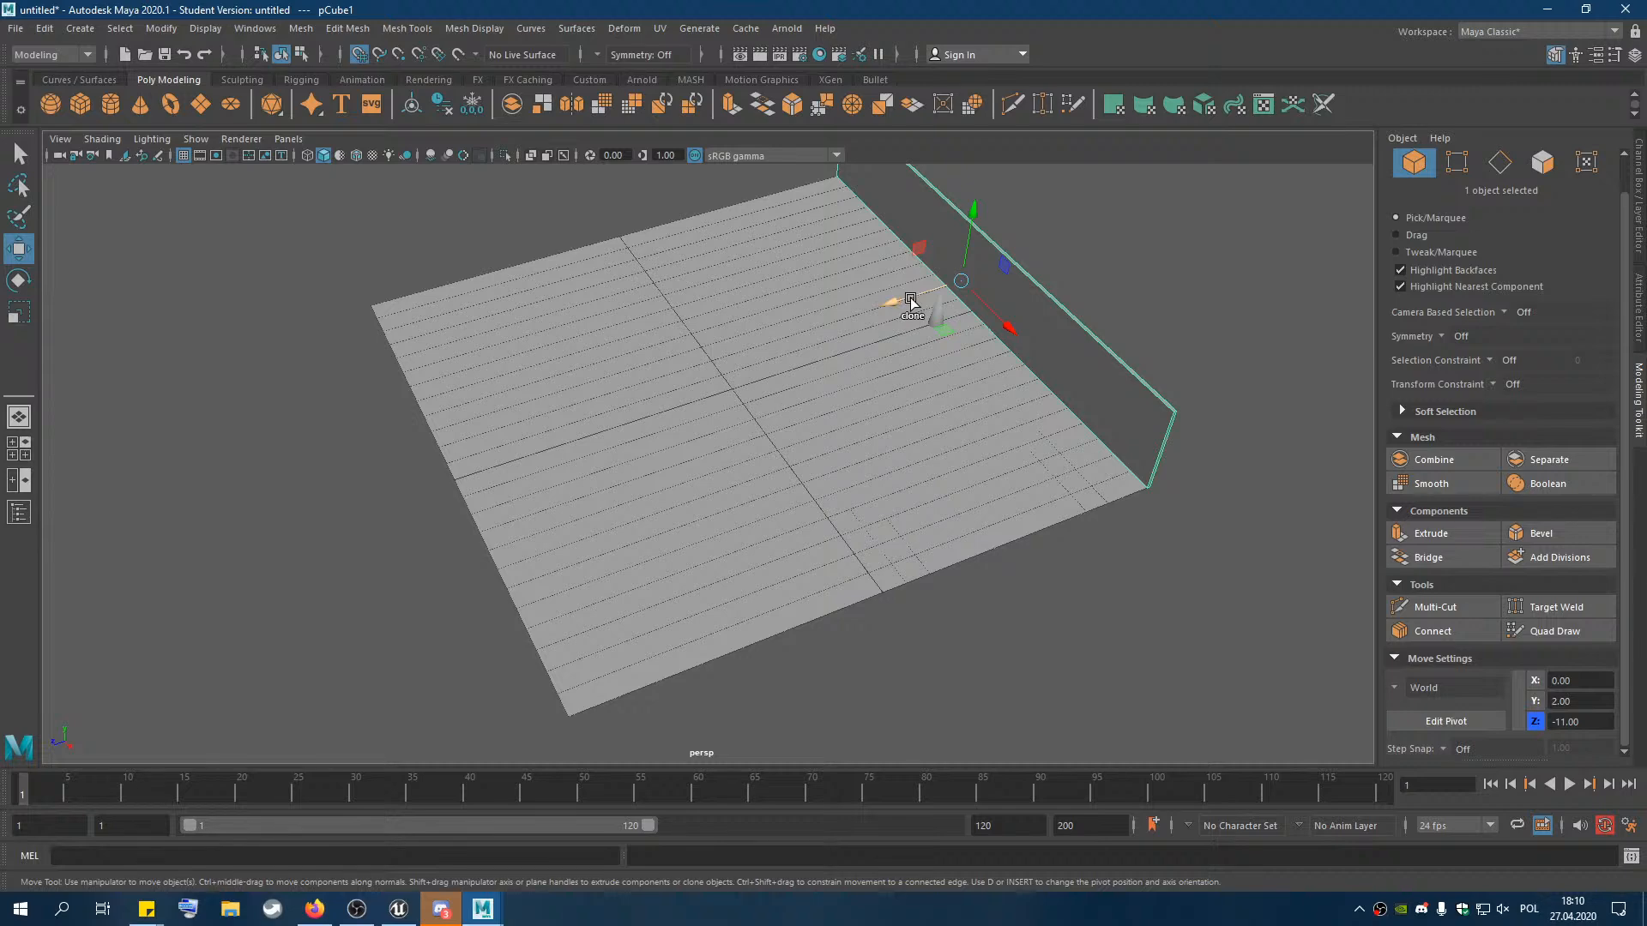
{"action": "left_click_drag", "start_coordinate": [911, 302], "coordinate": [439, 484], "text": "shift"}
{"action": "left_click_drag", "start_coordinate": [991, 532], "coordinate": [933, 545], "text": "alt"}
Set the Rotate tool's axis orientation to World and leave only the original wall selected
{"action": "left_click", "coordinate": [1012, 314], "text": "shift"}
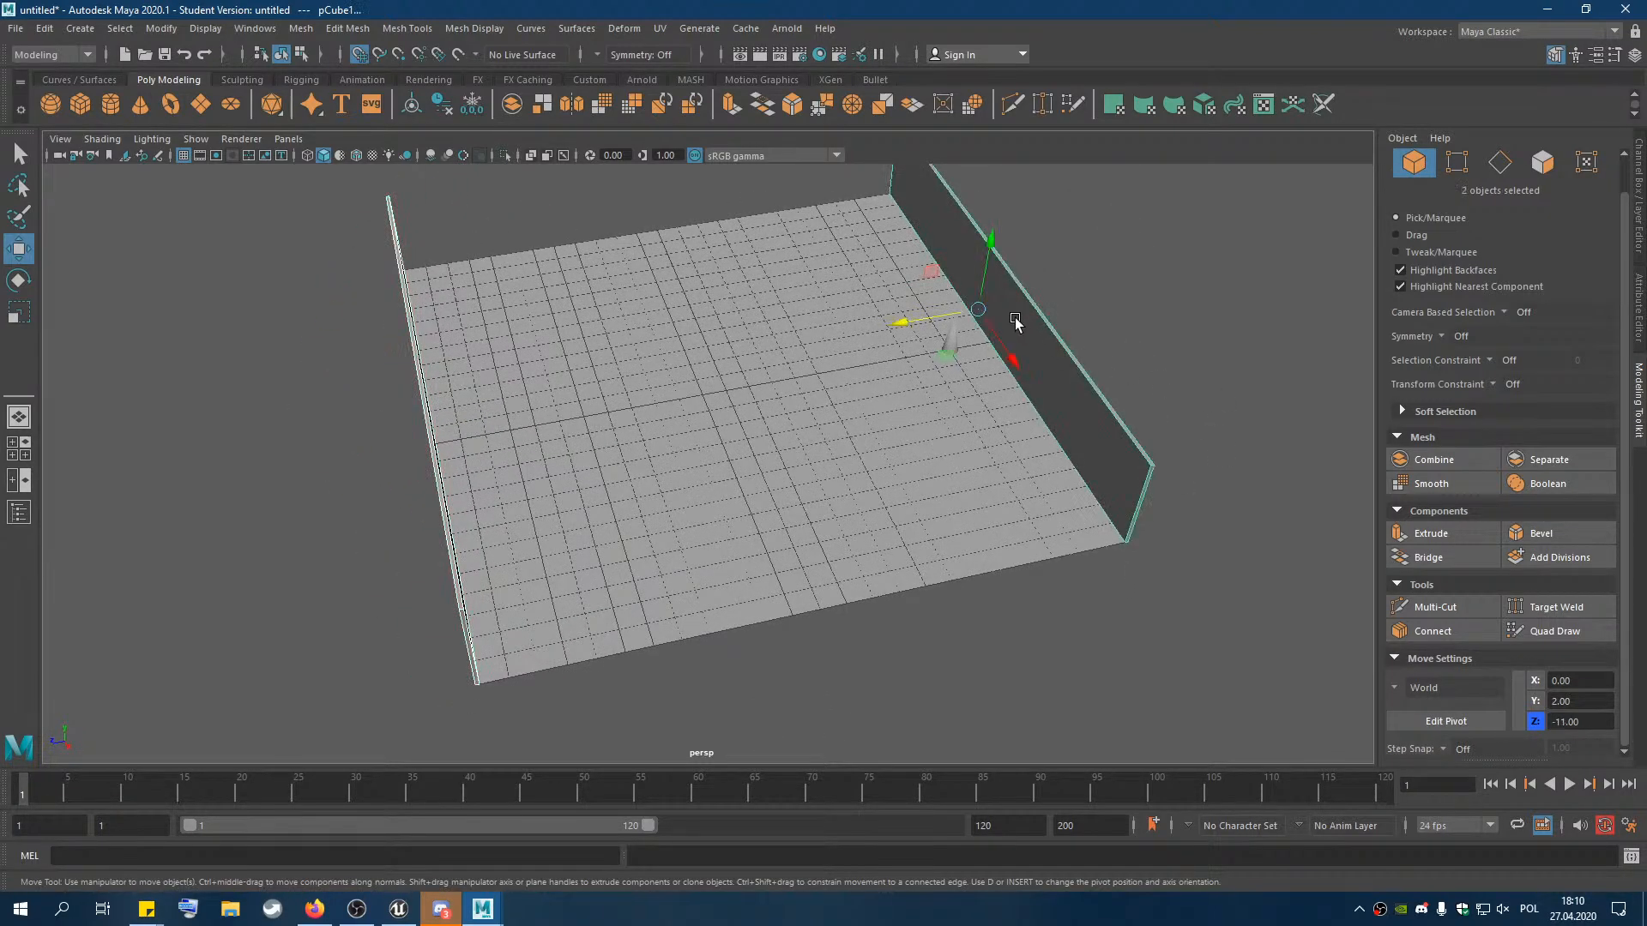
{"action": "left_click", "coordinate": [18, 280]}
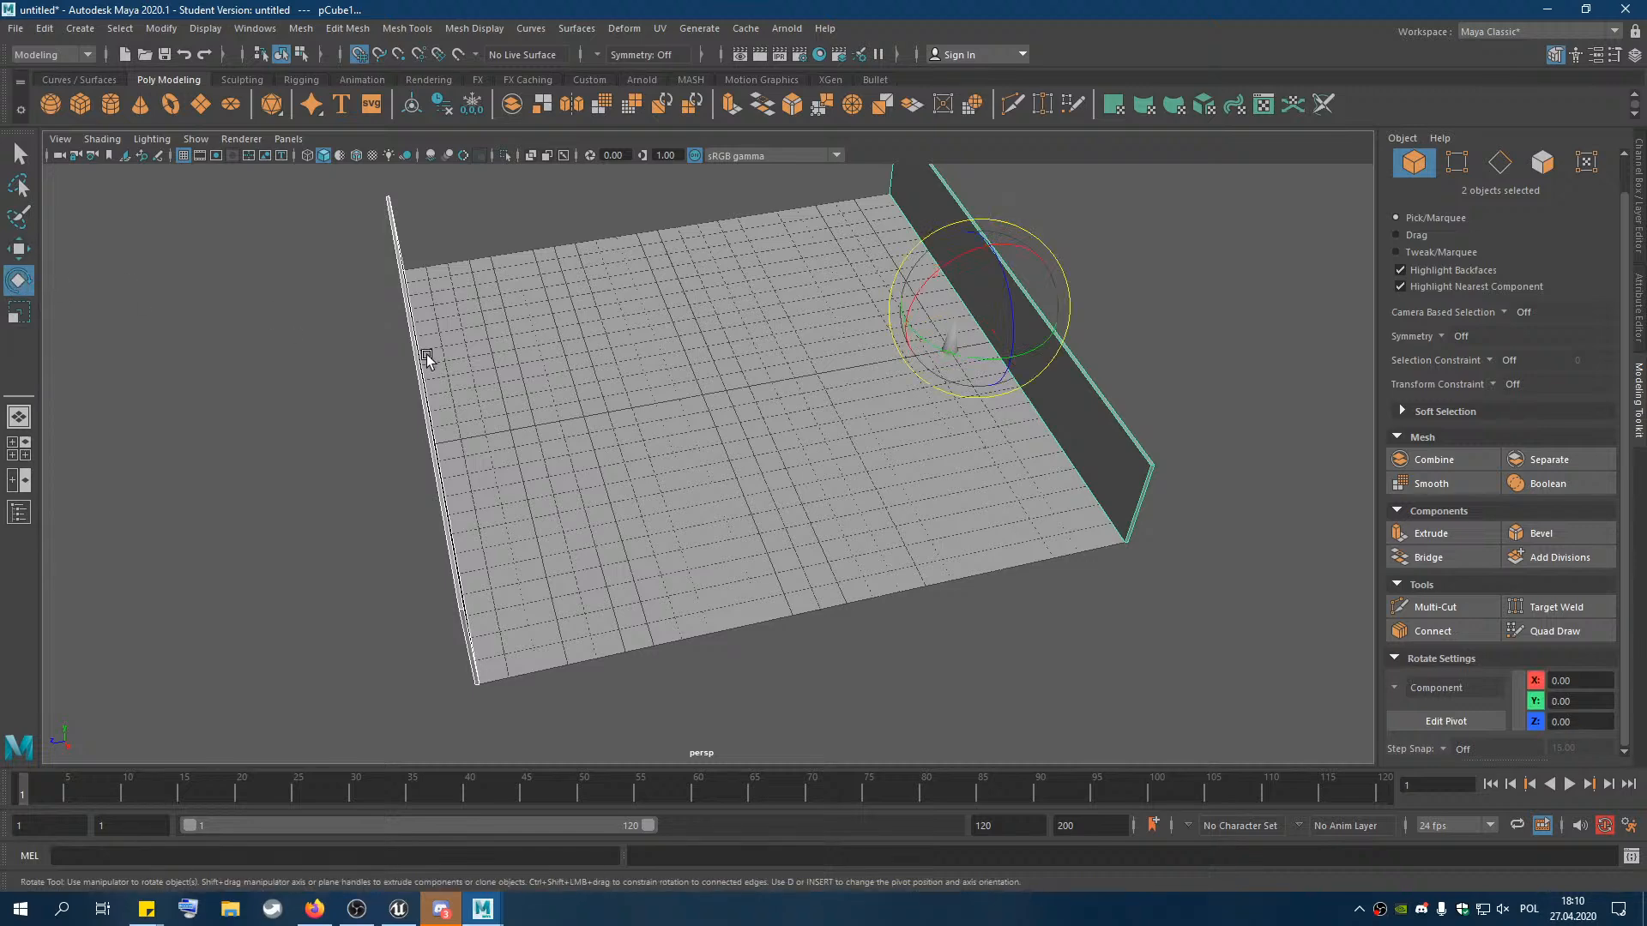
{"action": "left_click_drag", "start_coordinate": [881, 440], "coordinate": [842, 434], "text": "alt"}
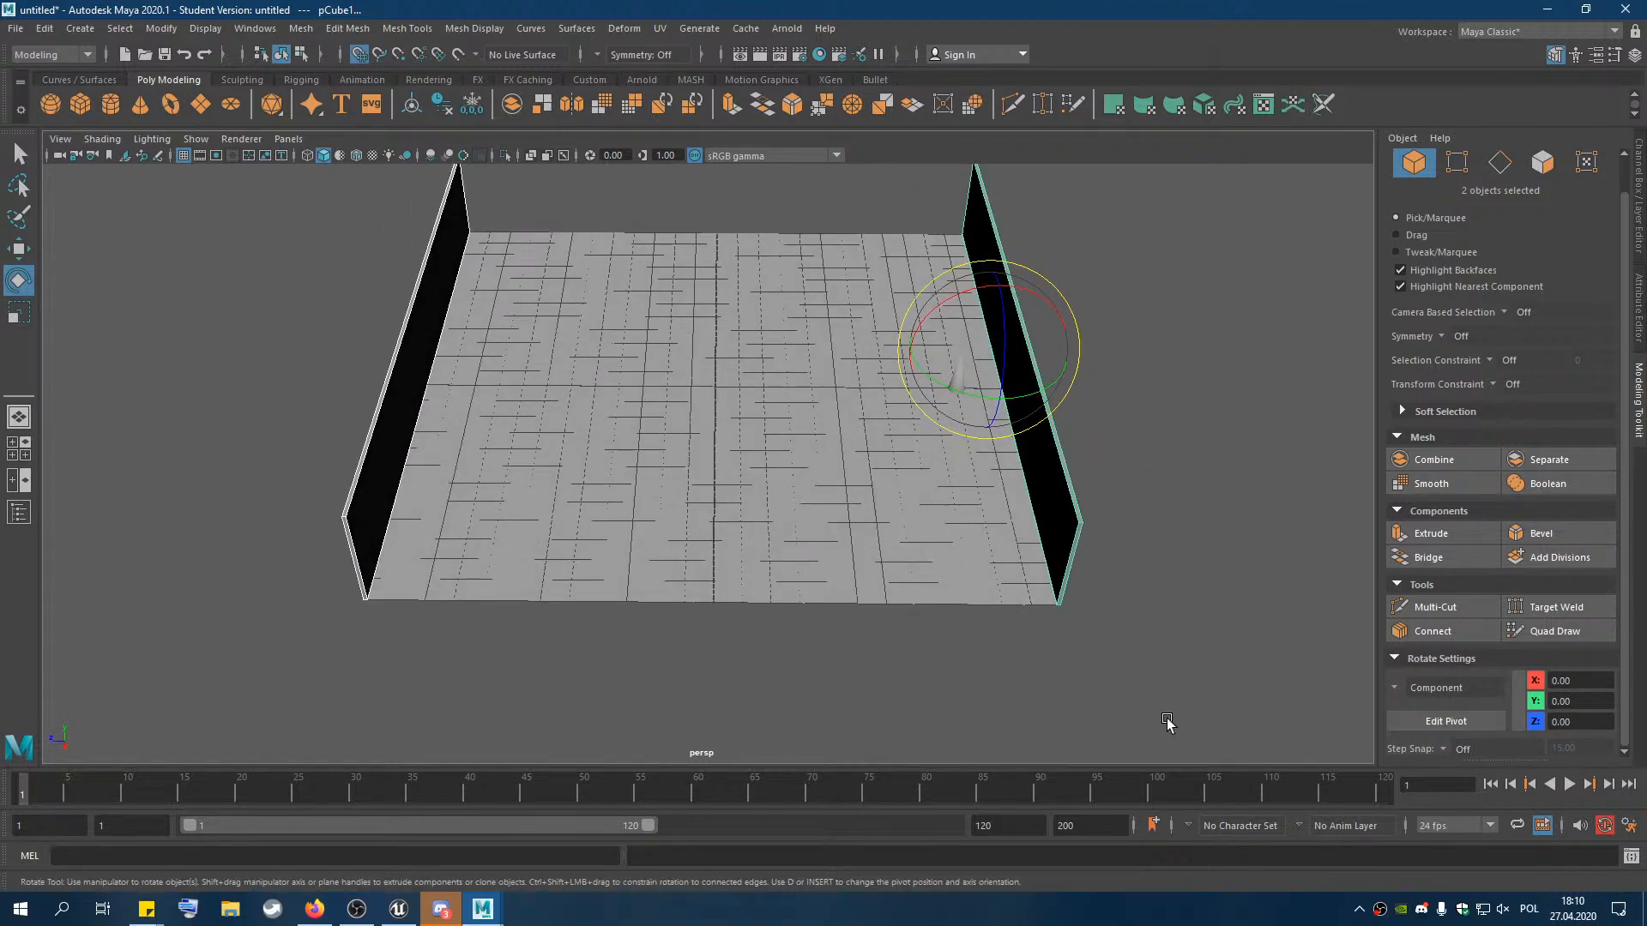
{"action": "left_click", "coordinate": [1448, 688]}
{"action": "left_click", "coordinate": [1413, 707]}
{"action": "left_click", "coordinate": [1069, 434]}
{"action": "left_click", "coordinate": [1037, 386]}
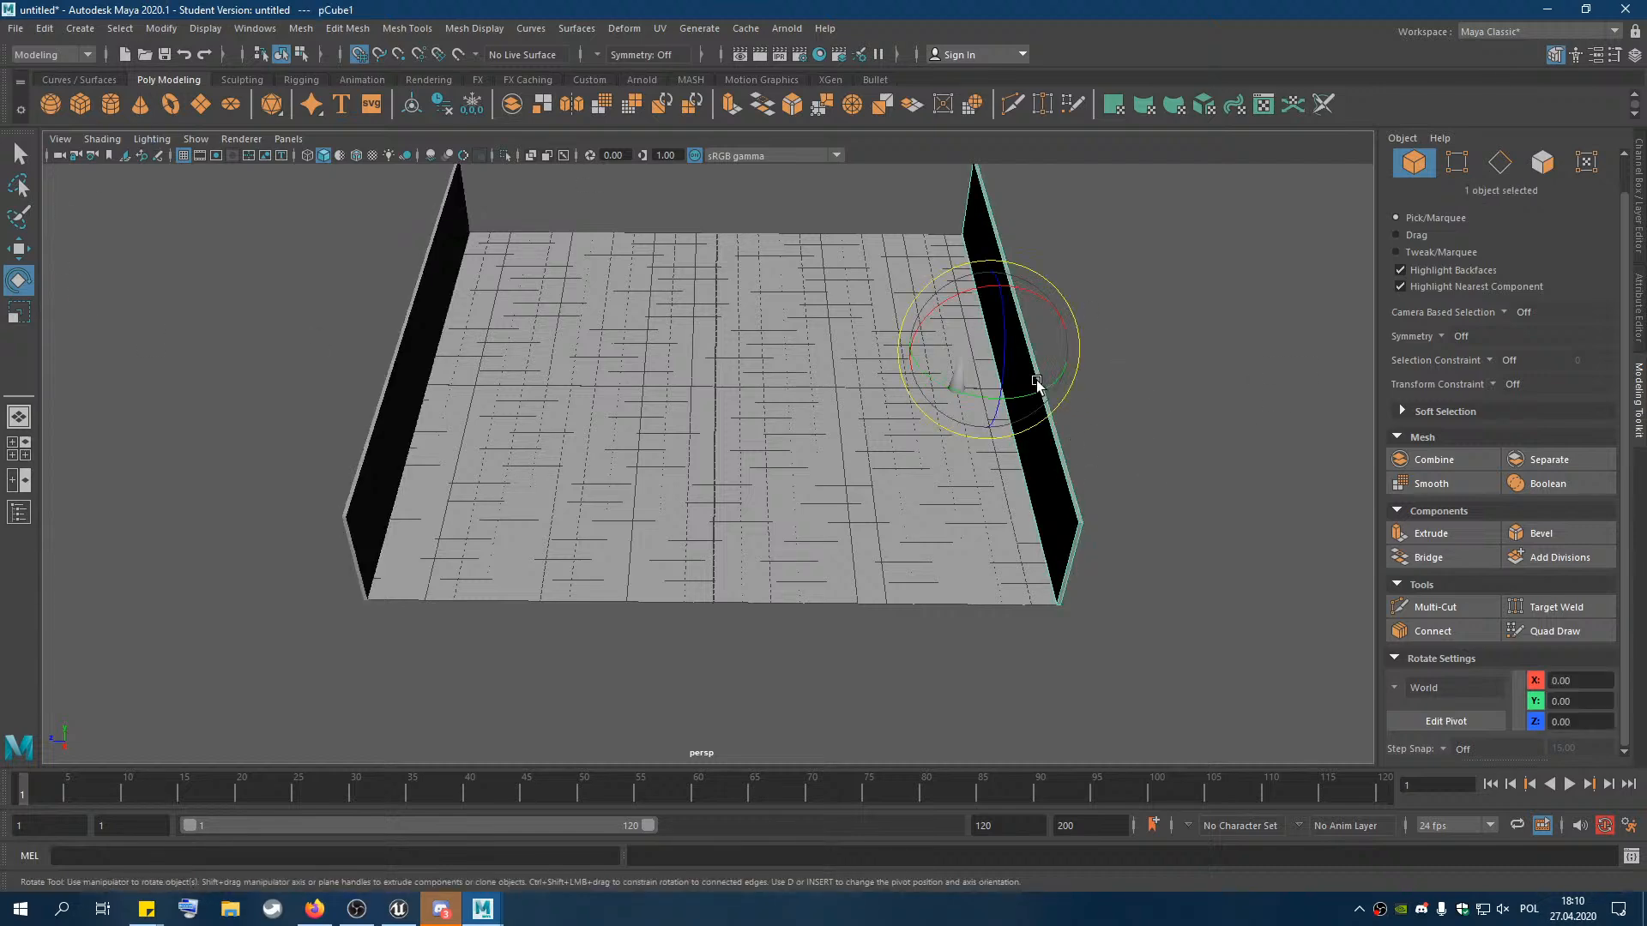
Move the original wall's pivot to Z -12 with Edit Pivot
{"action": "left_click_drag", "start_coordinate": [1085, 463], "coordinate": [1158, 445], "text": "alt"}
{"action": "left_click_drag", "start_coordinate": [977, 346], "coordinate": [1093, 363], "text": "alt"}
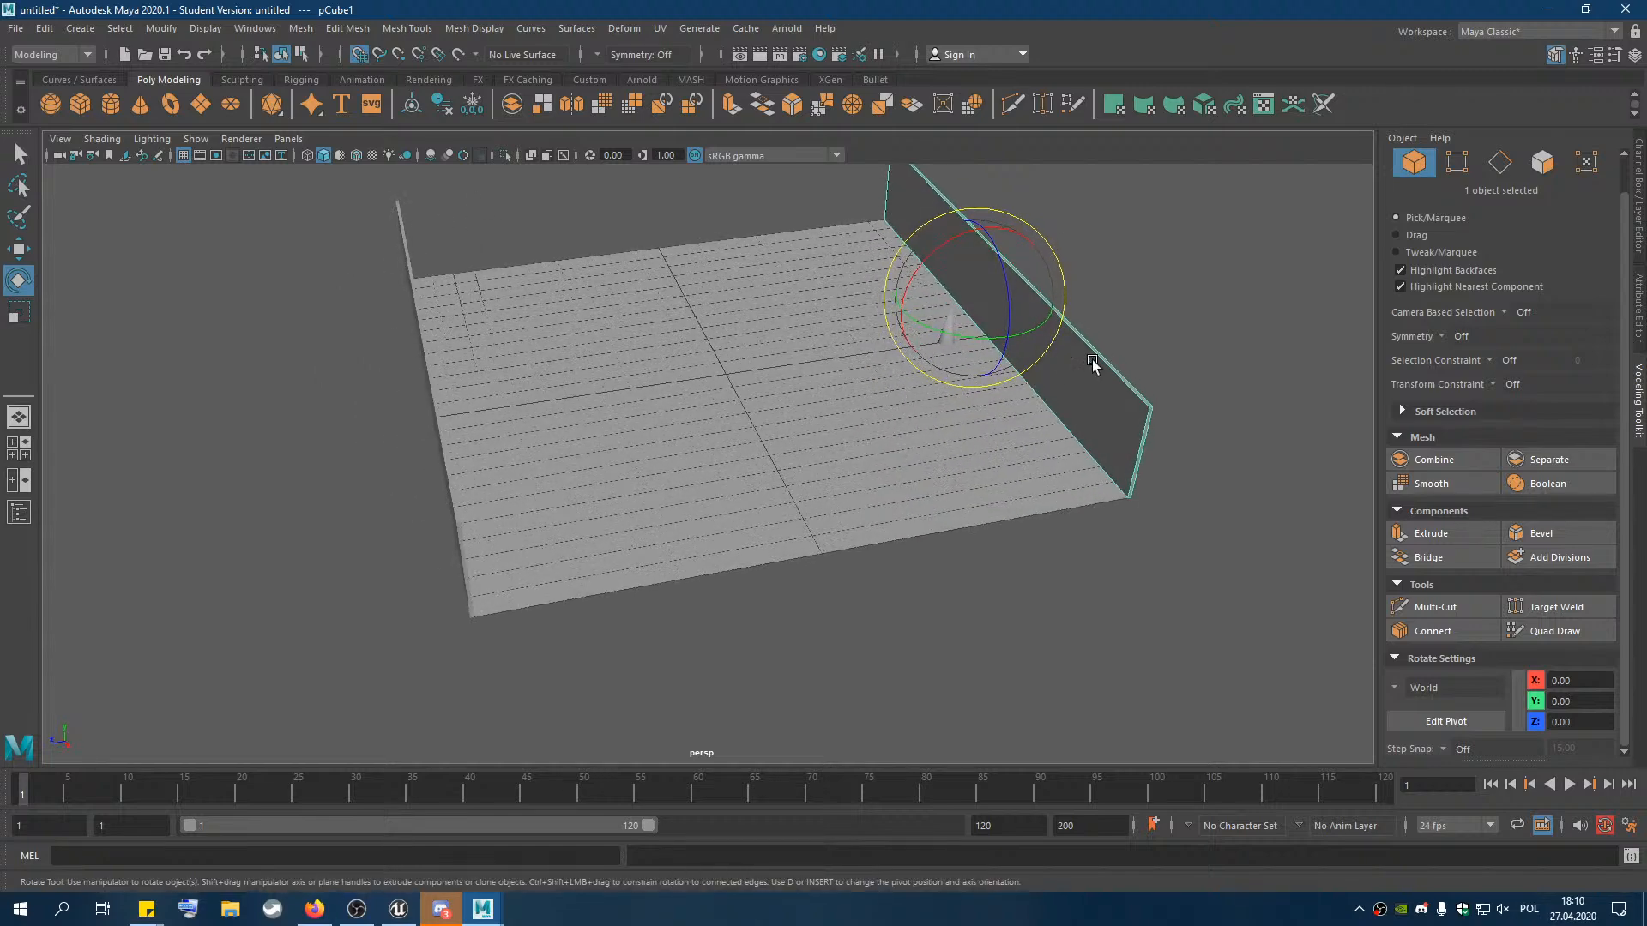
{"action": "left_click", "coordinate": [1448, 722]}
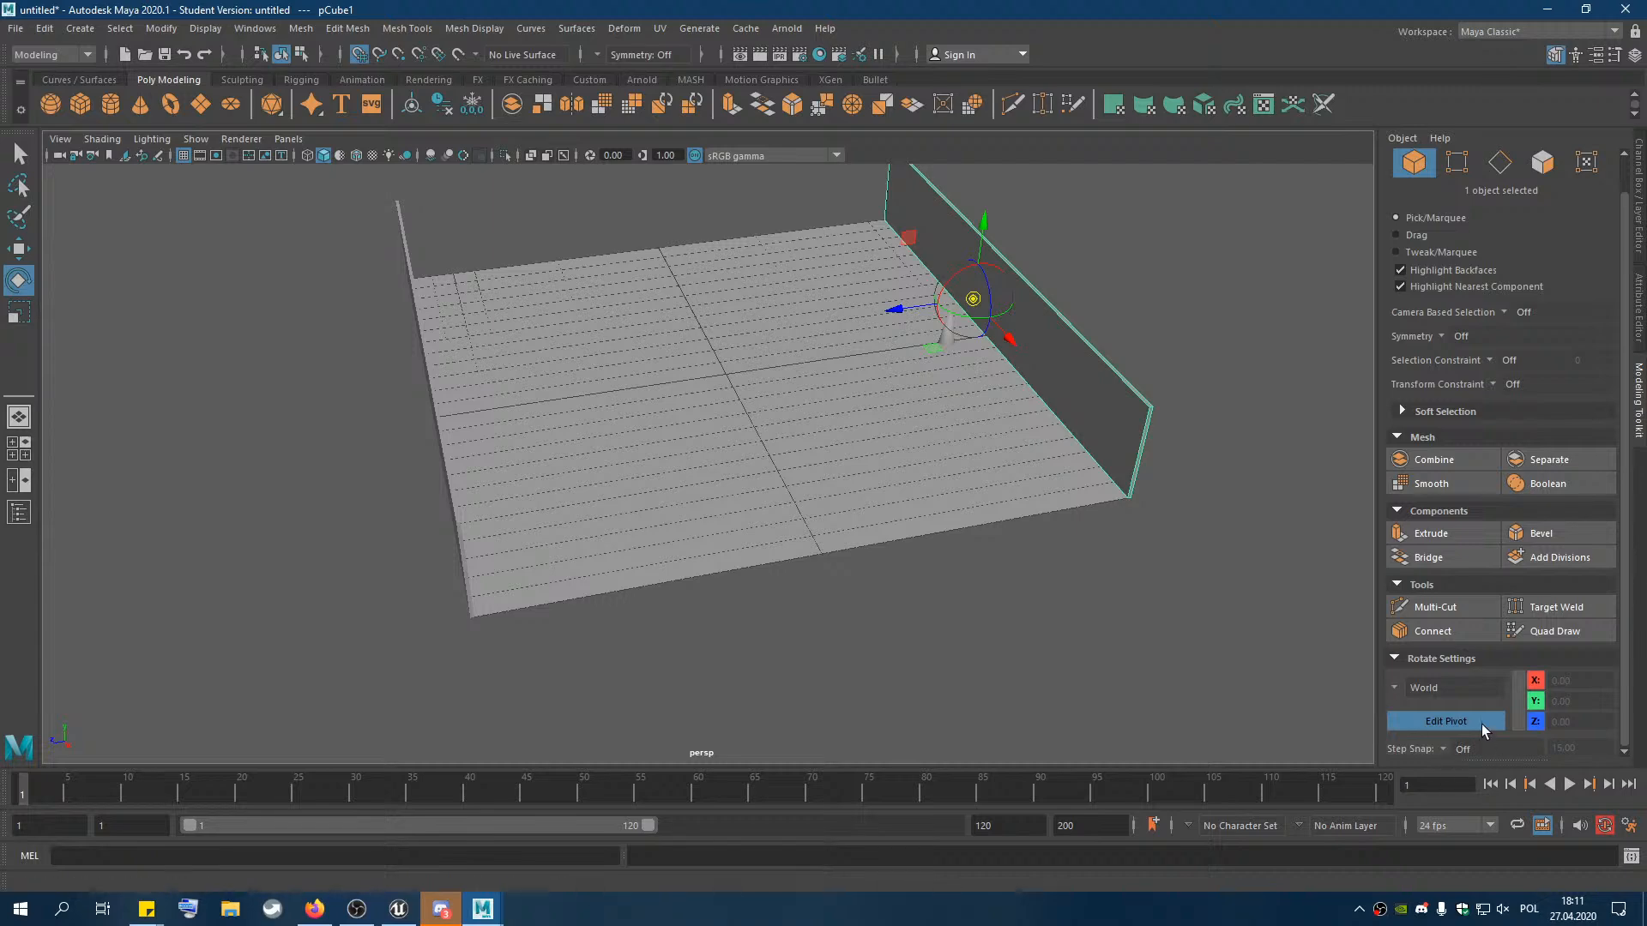
{"action": "left_click_drag", "start_coordinate": [905, 315], "coordinate": [988, 300]}
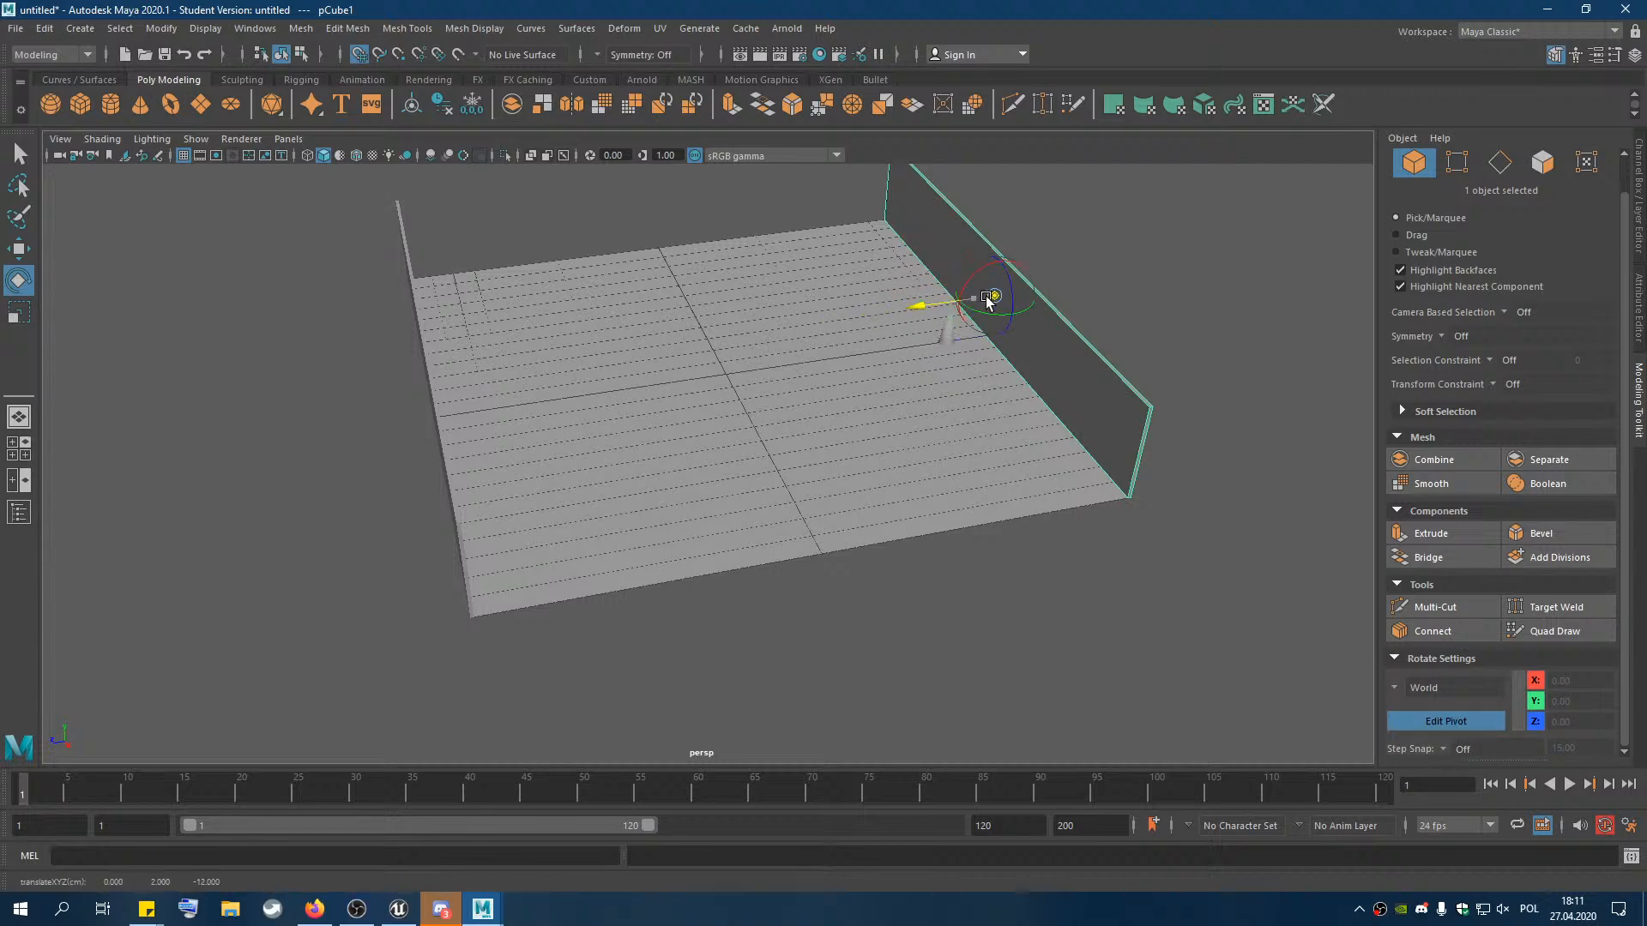
{"action": "left_click_drag", "start_coordinate": [1033, 351], "coordinate": [1228, 516], "text": "alt"}
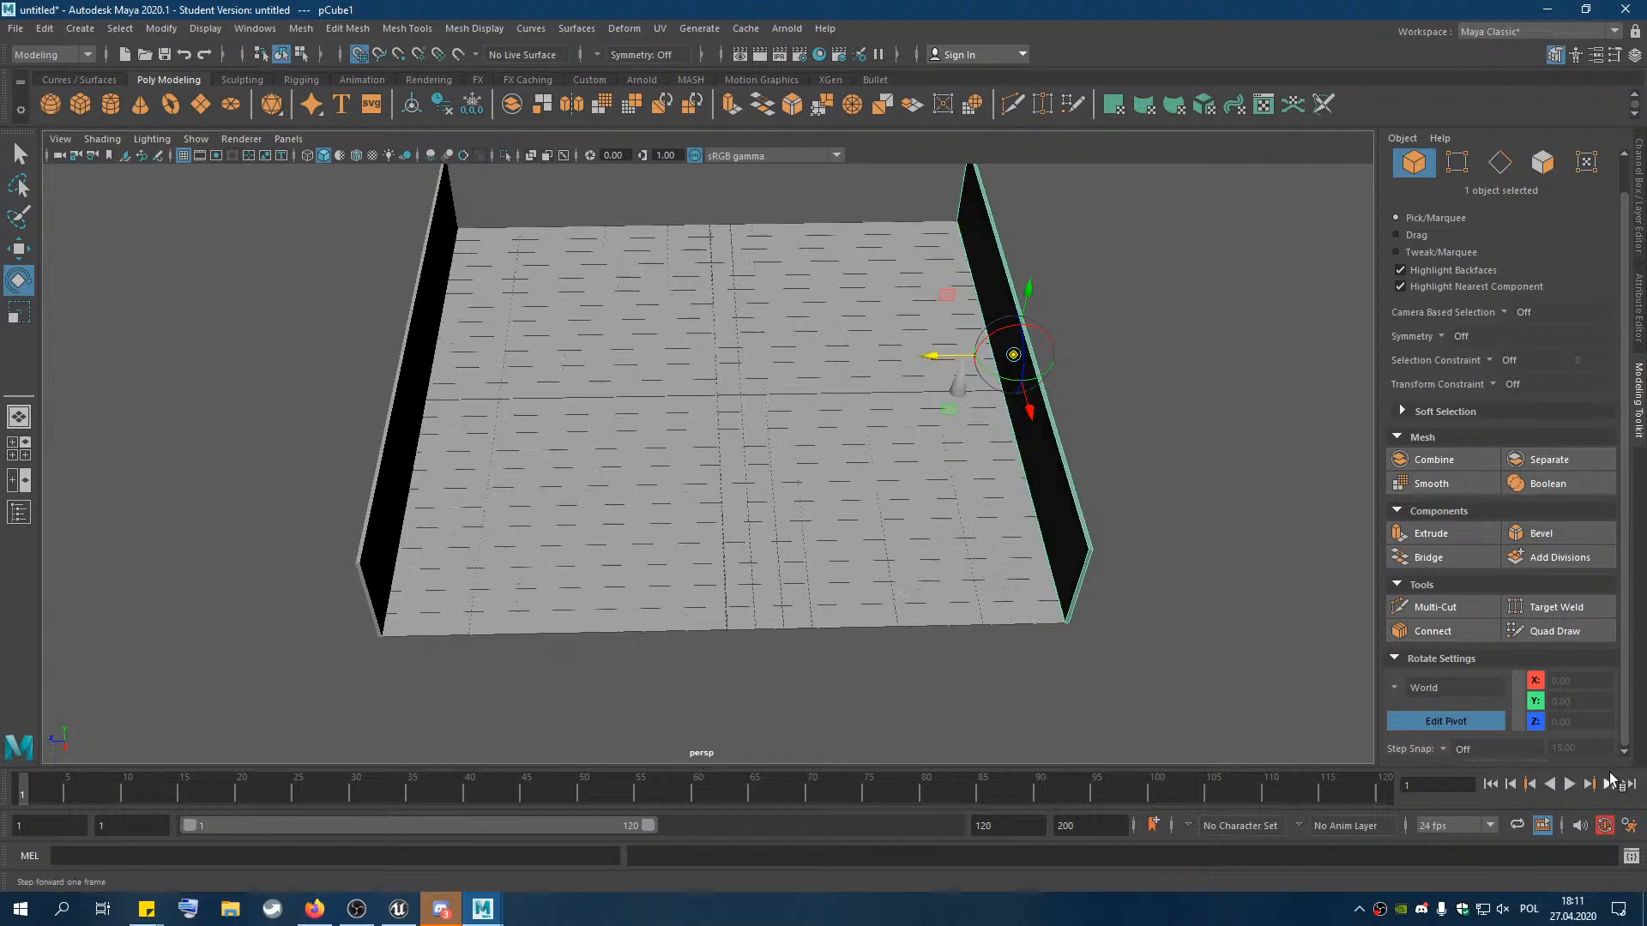
{"action": "left_click", "coordinate": [1420, 722]}
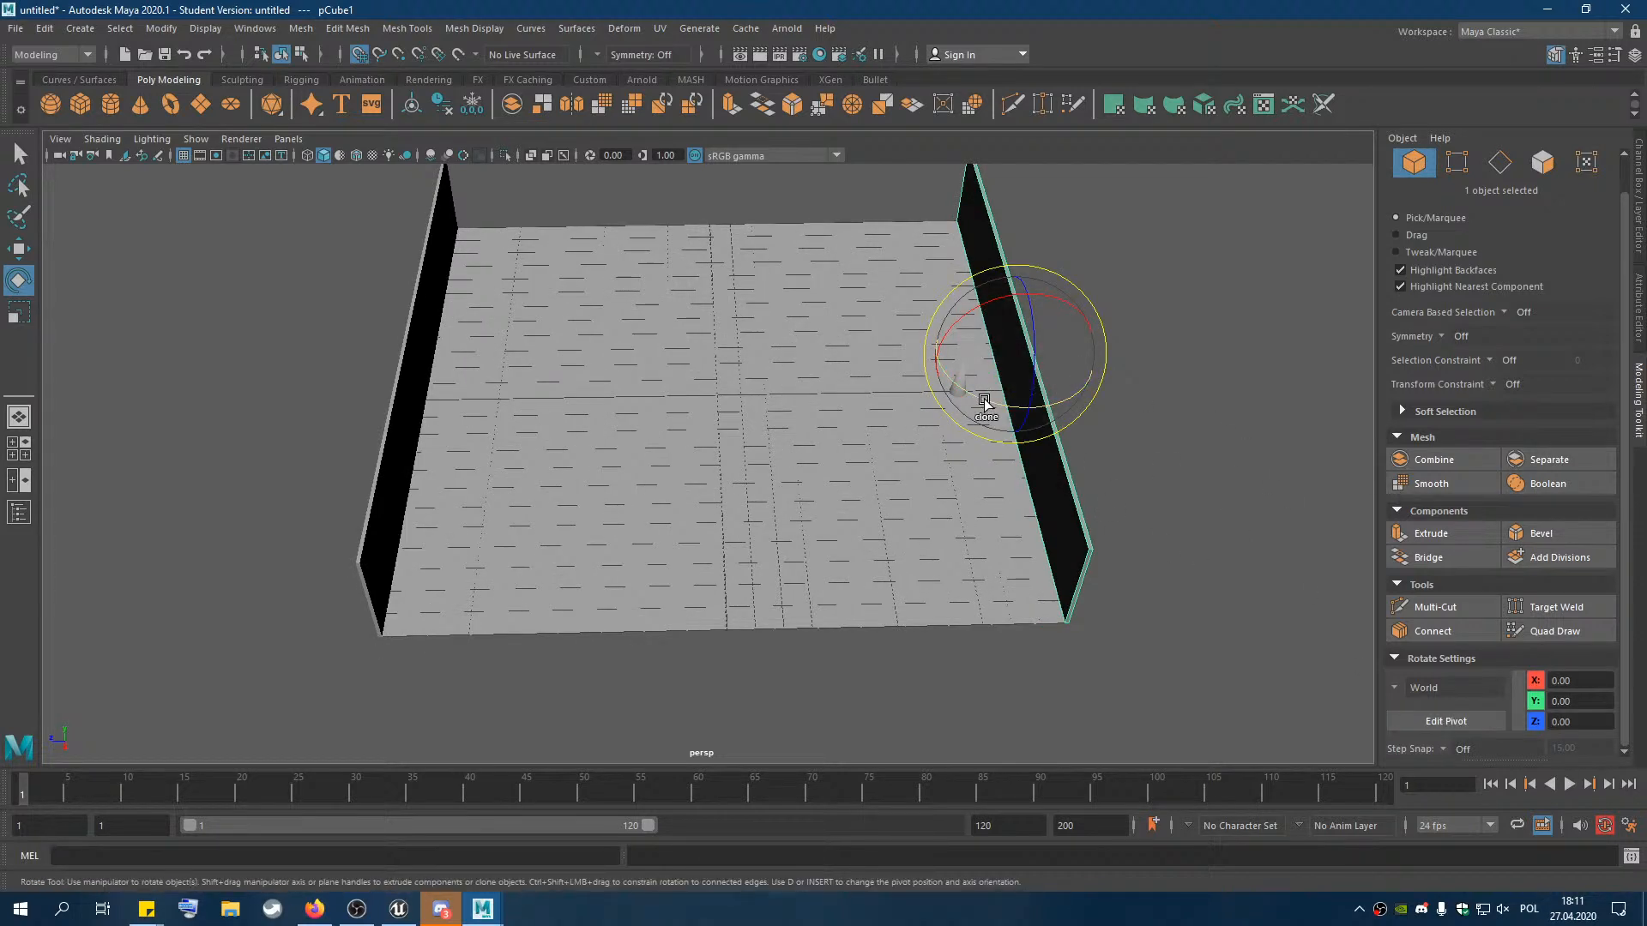
{"action": "mouse_move", "coordinate": [985, 402]}
{"action": "left_mouse_down", "text": "shift"}
{"action": "mouse_move", "coordinate": [1045, 415]}
{"action": "mouse_move", "coordinate": [1117, 383]}
{"action": "mouse_move", "coordinate": [738, 394]}
{"action": "mouse_move", "coordinate": [721, 247]}
{"action": "mouse_move", "coordinate": [849, 415]}
{"action": "mouse_move", "coordinate": [1163, 376]}
{"action": "mouse_move", "coordinate": [1072, 426]}
{"action": "left_mouse_up", "text": "shift"}
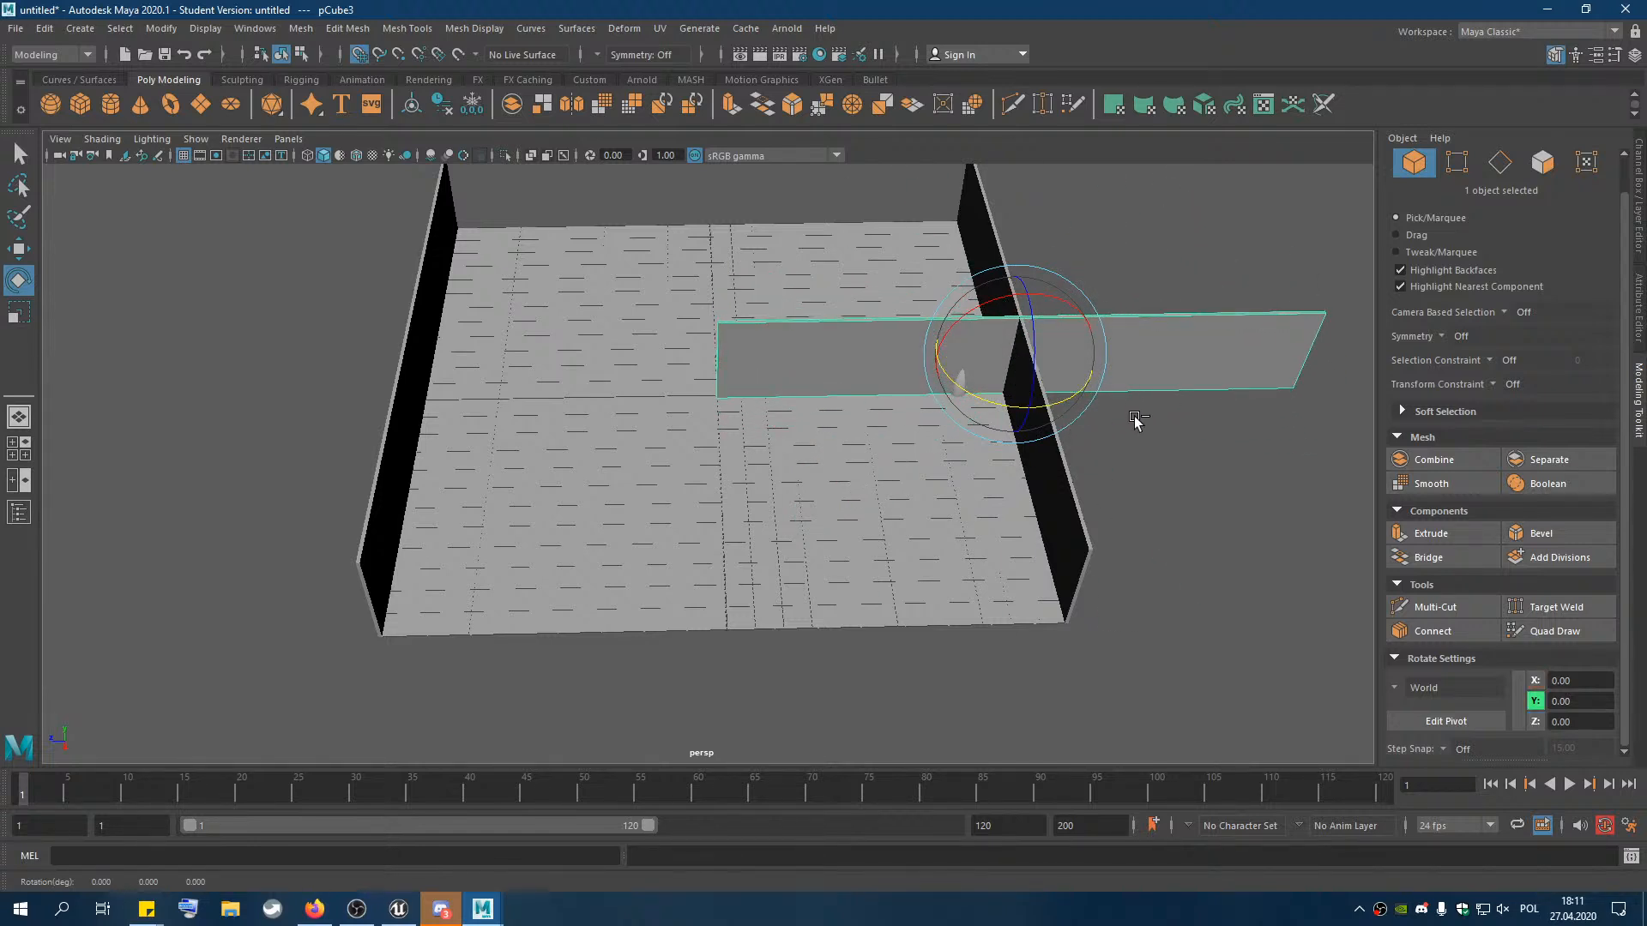
{"action": "key", "text": "ctrl+z"}
{"action": "key", "text": "e"}
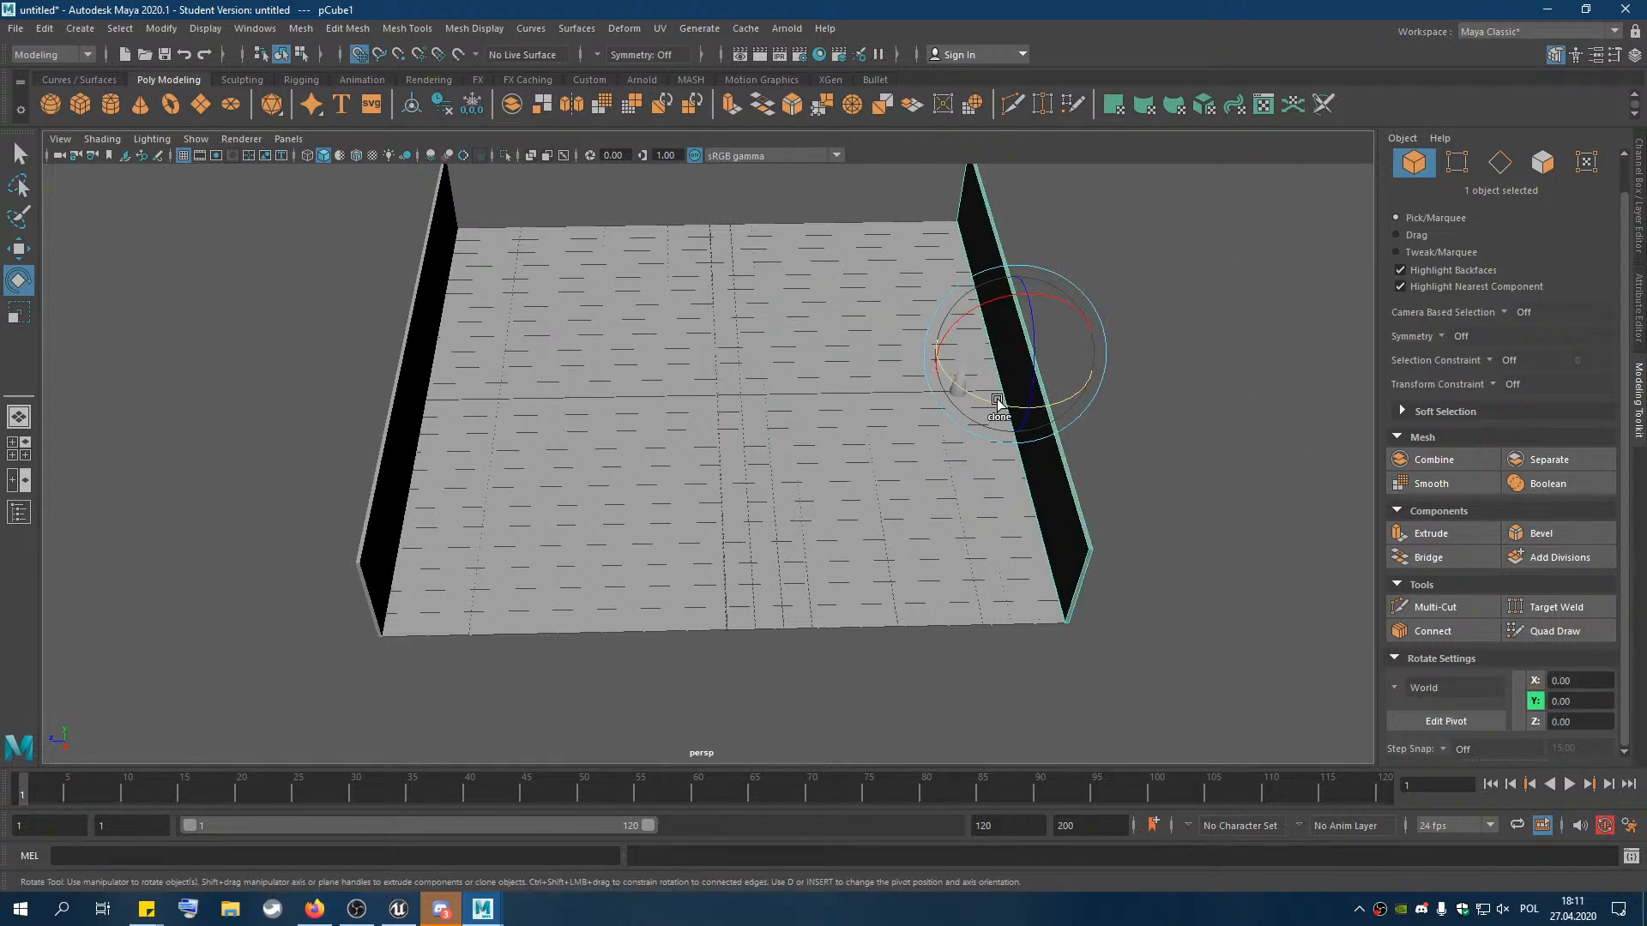
Make a copy of the original wall by rotating it about Y, and set its Rotate Y to 90
{"action": "mouse_move", "coordinate": [996, 404]}
{"action": "left_mouse_down"}
{"action": "mouse_move", "coordinate": [1096, 404]}
{"action": "mouse_move", "coordinate": [1048, 412]}
{"action": "mouse_move", "coordinate": [1147, 374]}
{"action": "left_mouse_up"}
{"action": "key", "text": "ctrl+z"}
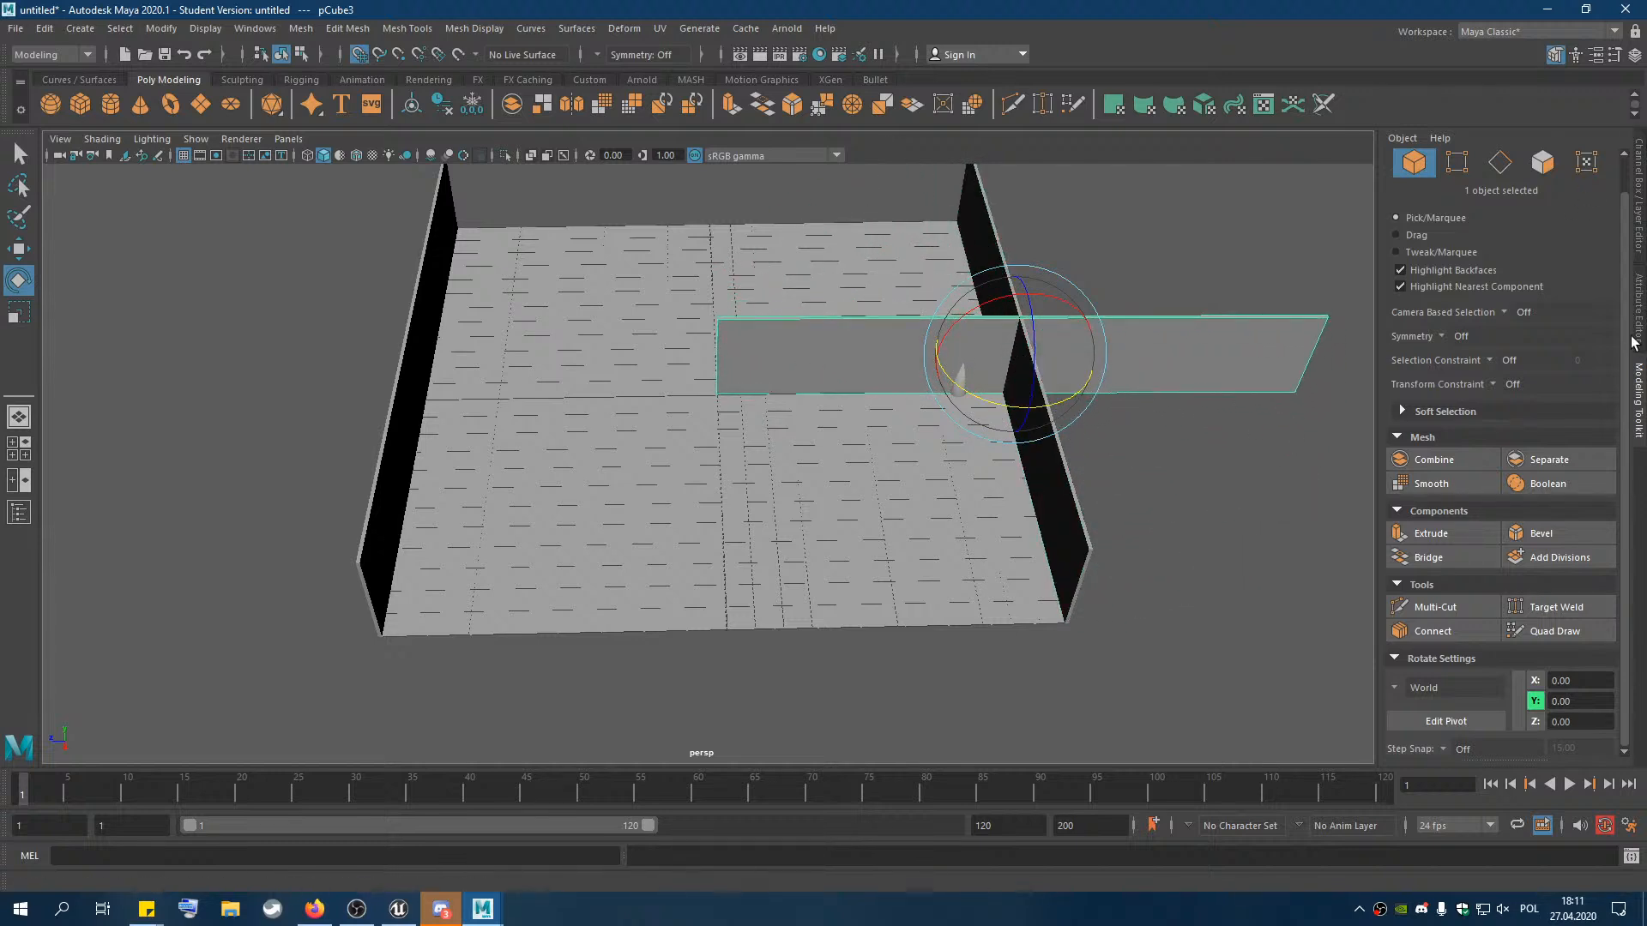
{"action": "left_click", "coordinate": [1637, 240]}
{"action": "double_click", "coordinate": [1607, 243]}
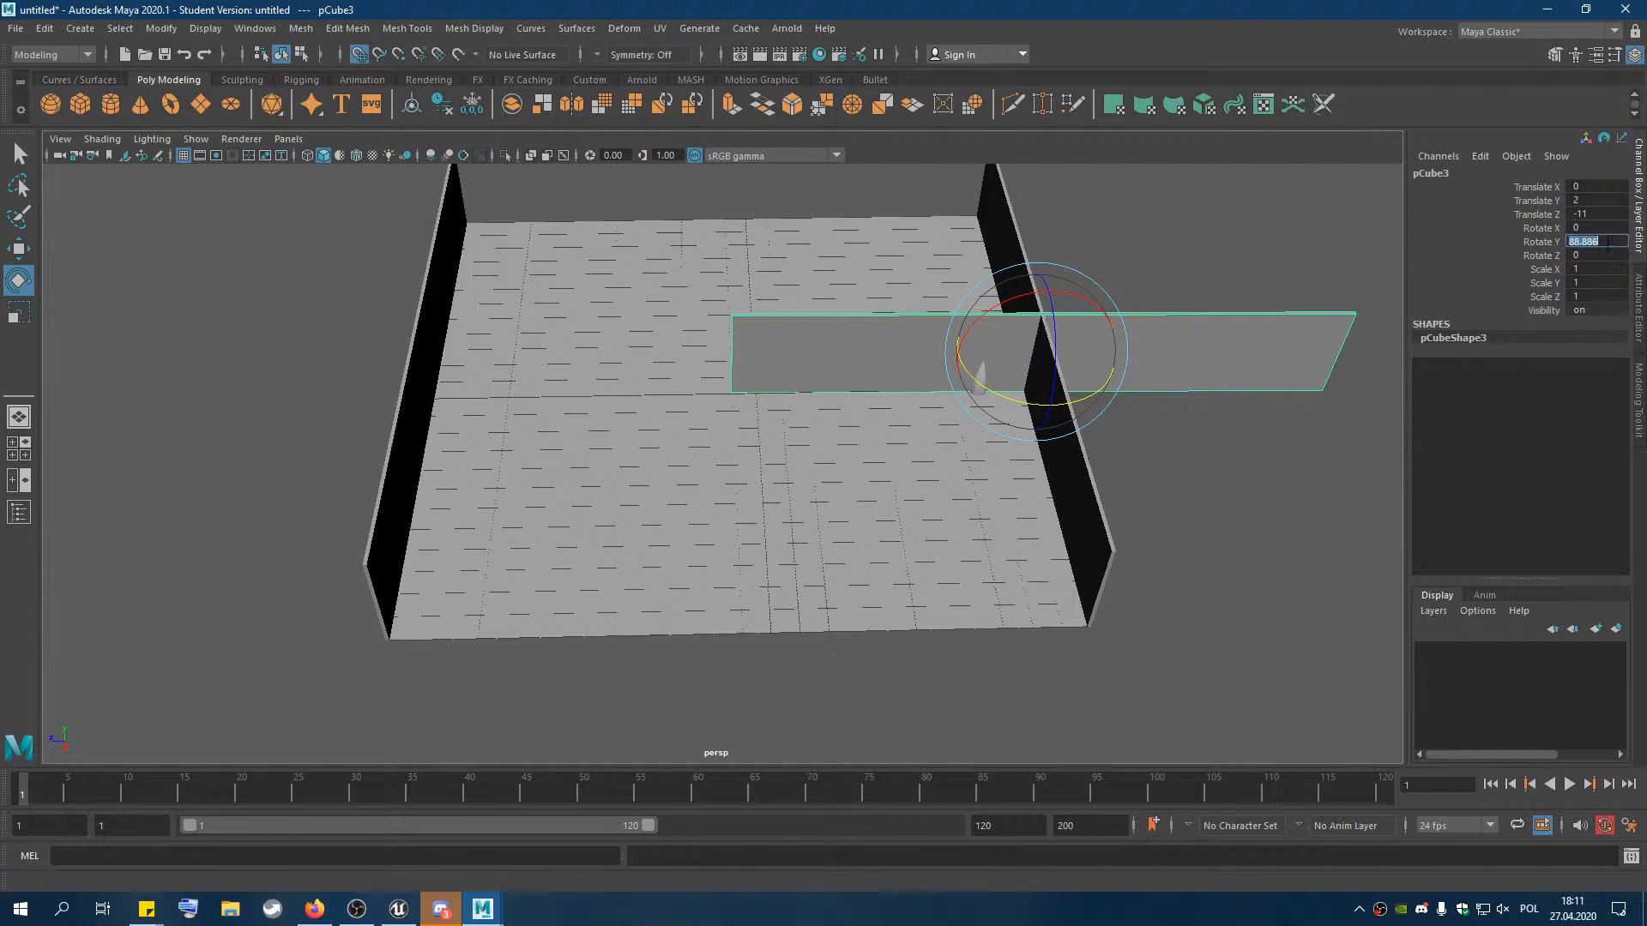
{"action": "type", "text": "90"}
{"action": "key", "text": "Return"}
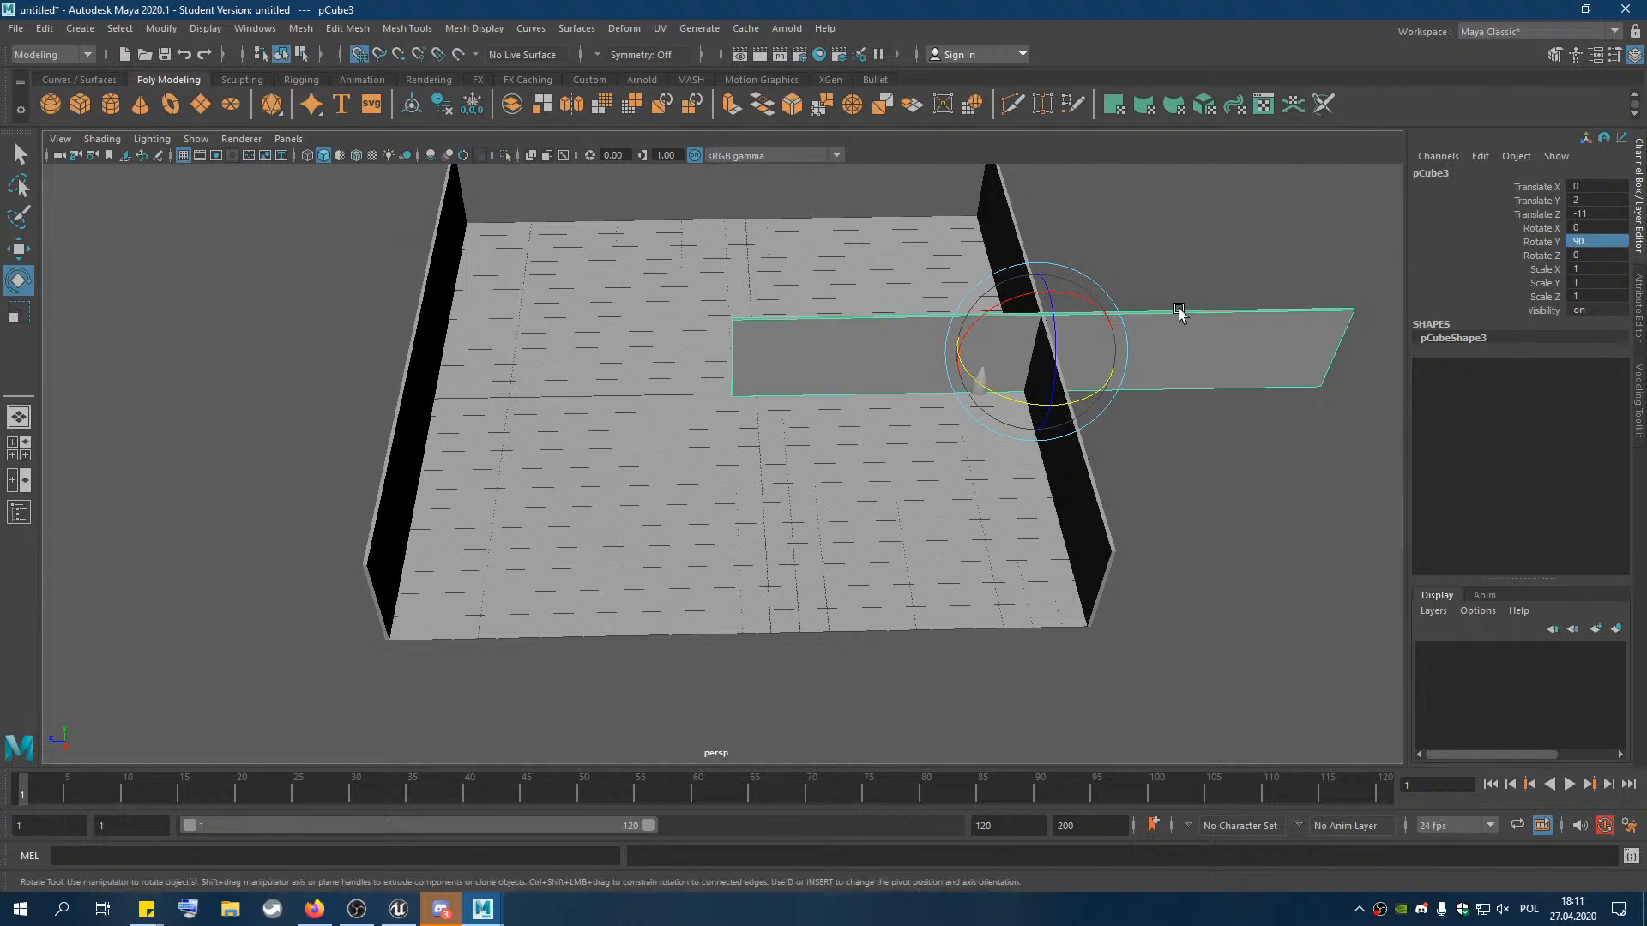
Move the rotated wall copy to X -12, Y 2, Z 1 so it closes the floor's far side
{"action": "left_click", "coordinate": [19, 249]}
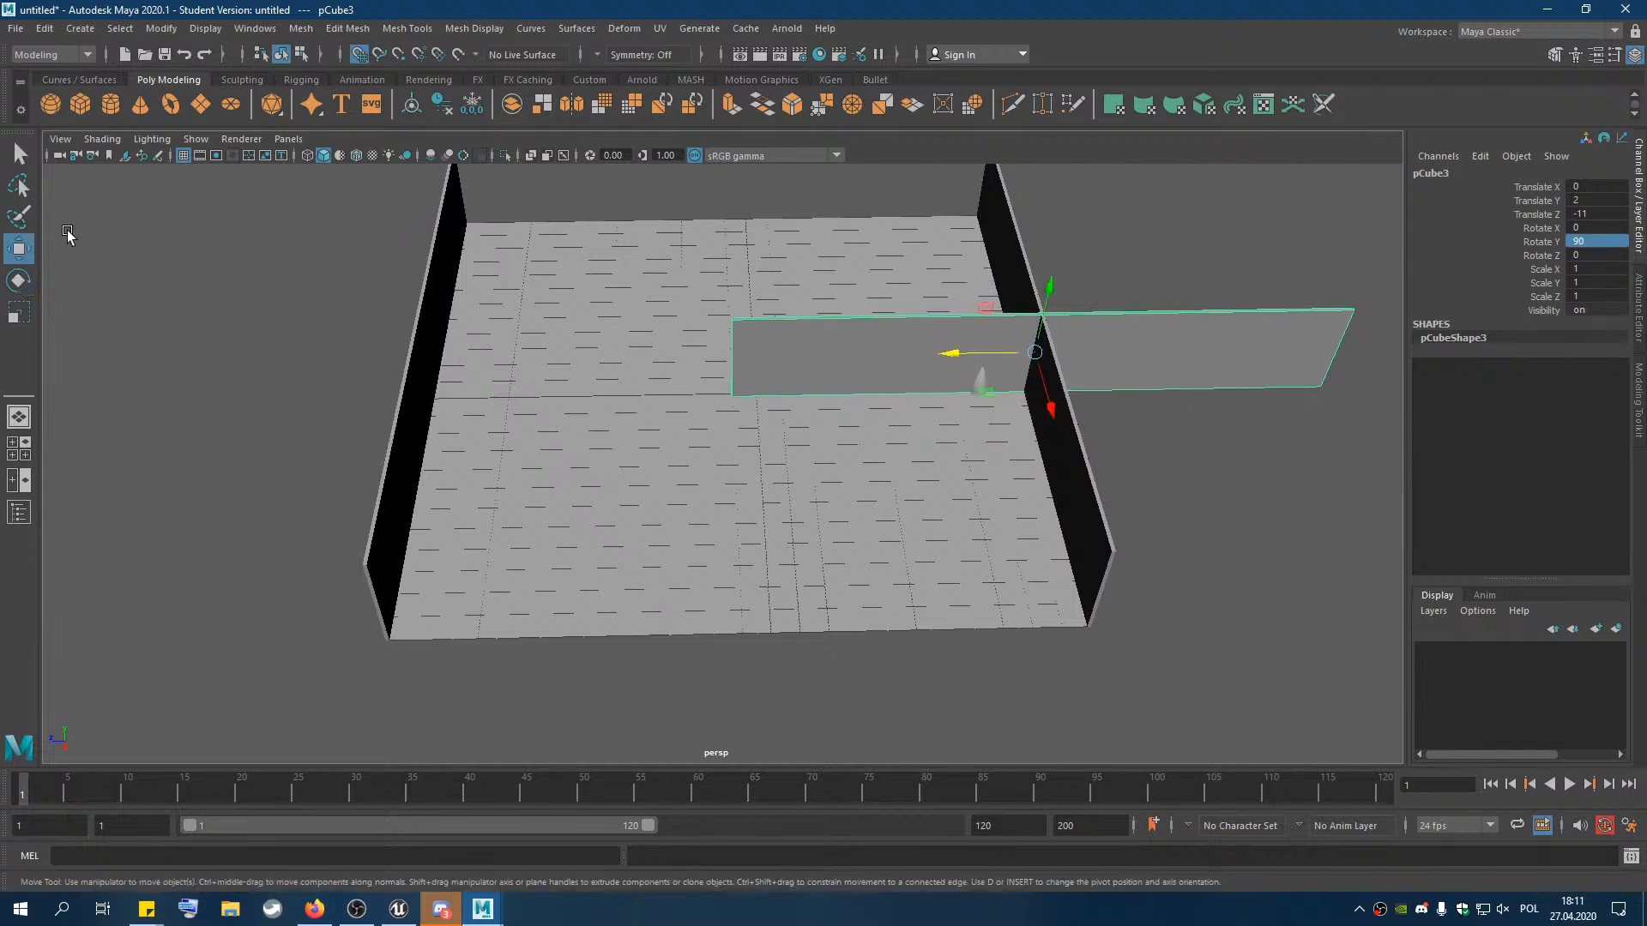
{"action": "left_click_drag", "start_coordinate": [1043, 354], "coordinate": [720, 219]}
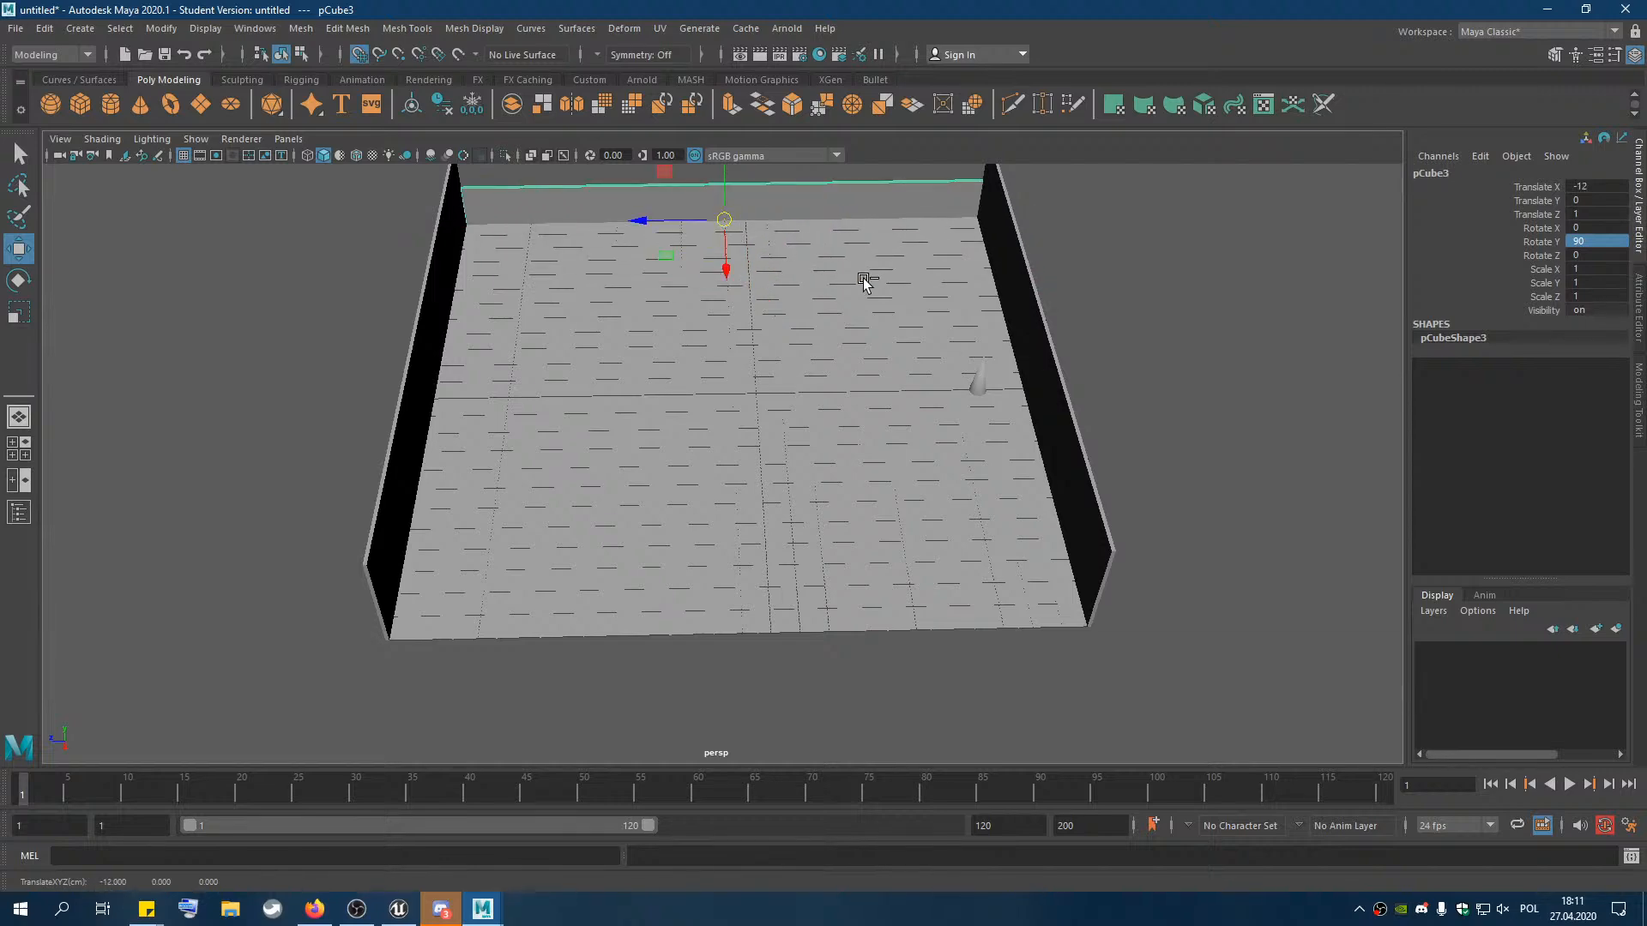
{"action": "middle_click_drag", "start_coordinate": [812, 326], "coordinate": [867, 477], "text": "alt"}
{"action": "left_click_drag", "start_coordinate": [866, 477], "coordinate": [960, 526], "text": "alt"}
{"action": "left_click", "coordinate": [813, 342]}
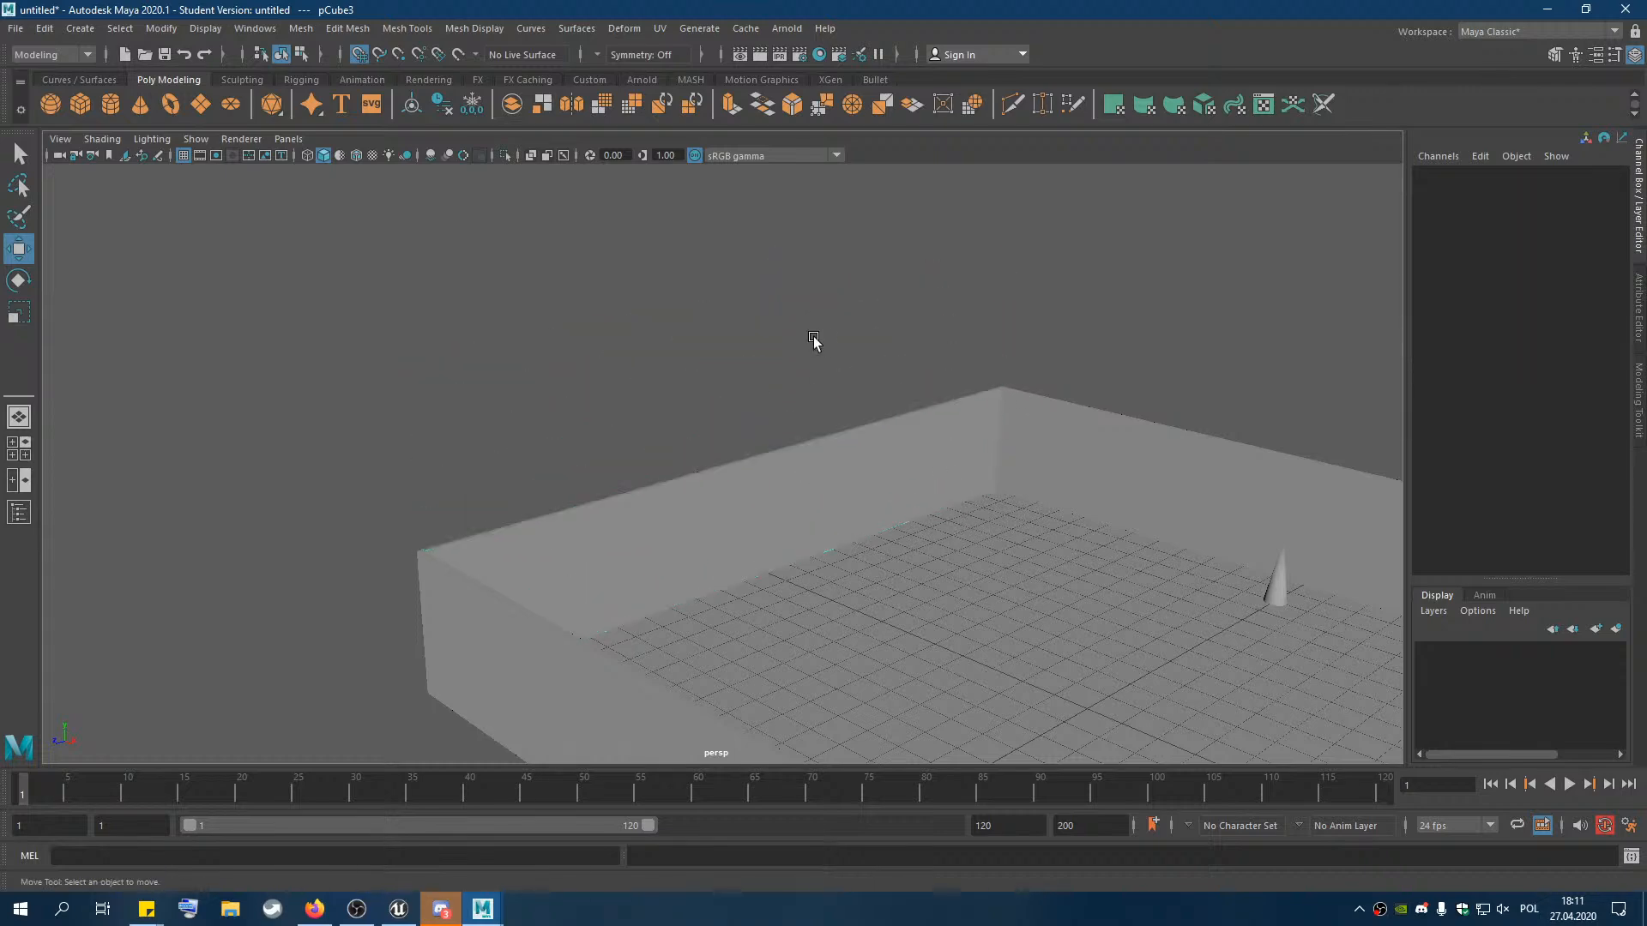
{"action": "middle_click_drag", "start_coordinate": [1022, 574], "coordinate": [1006, 565], "text": "alt"}
{"action": "left_click_drag", "start_coordinate": [1006, 563], "coordinate": [813, 369], "text": "alt"}
Duplicate the far wall along X and place the copy at X 12 to close the room's open side
{"action": "left_click", "coordinate": [671, 260]}
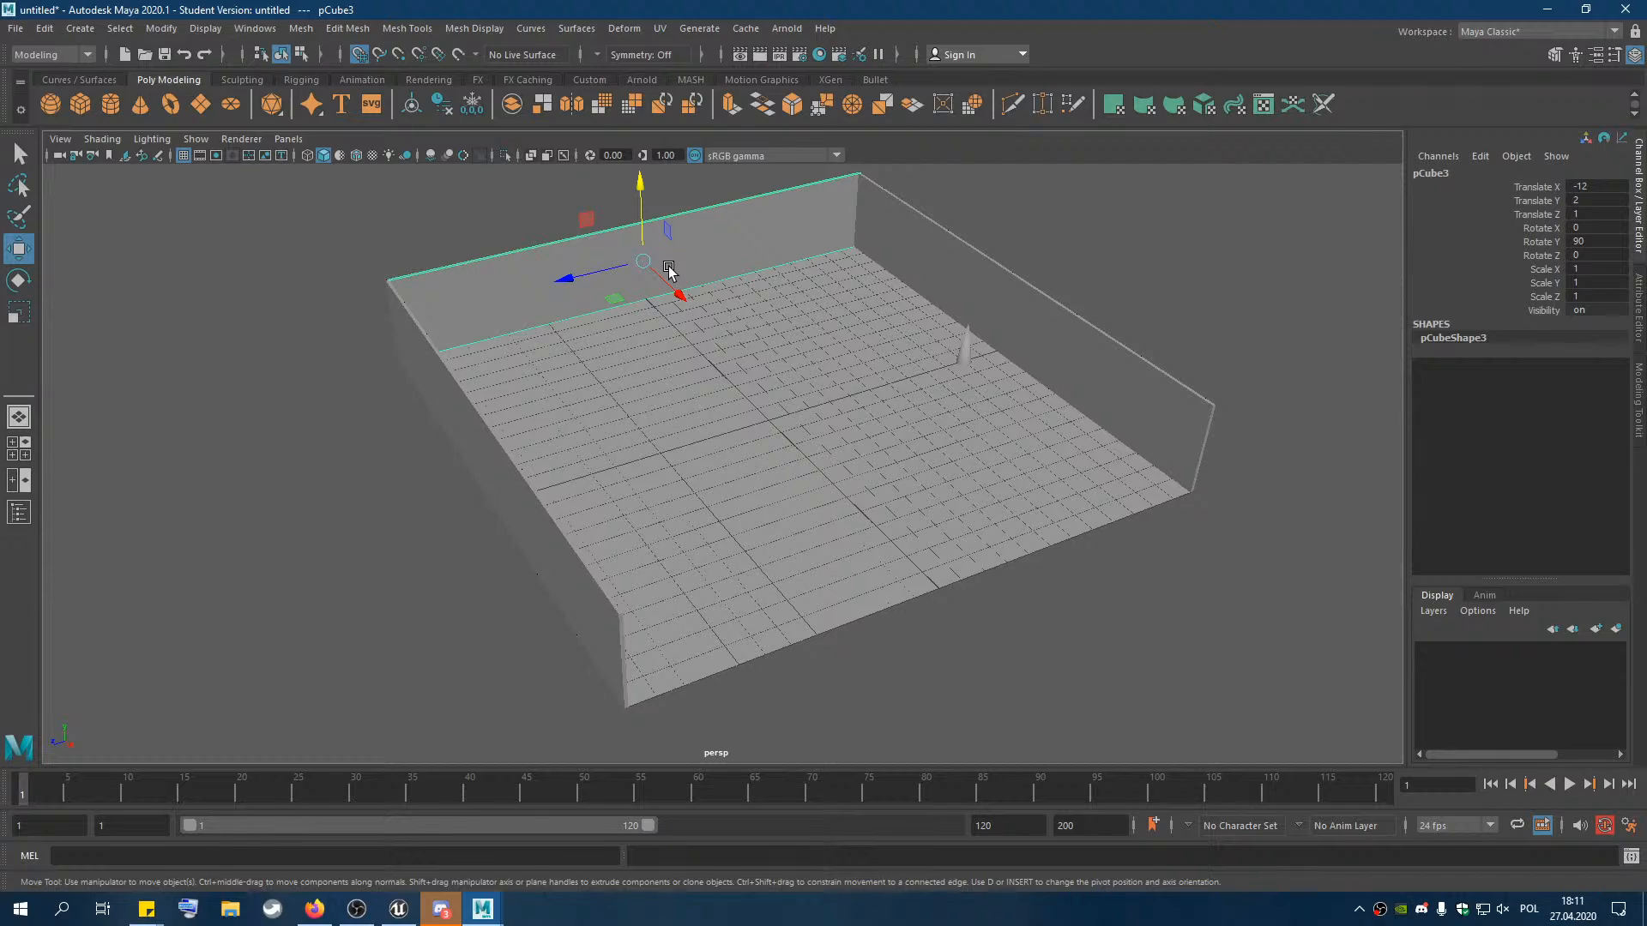
{"action": "left_click_drag", "start_coordinate": [677, 297], "coordinate": [947, 551], "text": "shift"}
{"action": "mouse_move", "coordinate": [1105, 648]}
{"action": "left_mouse_down", "text": "alt"}
{"action": "mouse_move", "coordinate": [1249, 632]}
{"action": "mouse_move", "coordinate": [1243, 680]}
{"action": "mouse_move", "coordinate": [1070, 662]}
{"action": "mouse_move", "coordinate": [1037, 475]}
{"action": "mouse_move", "coordinate": [1048, 565]}
{"action": "mouse_move", "coordinate": [1052, 540]}
{"action": "left_mouse_up", "text": "alt"}
{"action": "left_click_drag", "start_coordinate": [1031, 292], "coordinate": [1083, 392], "text": "alt"}
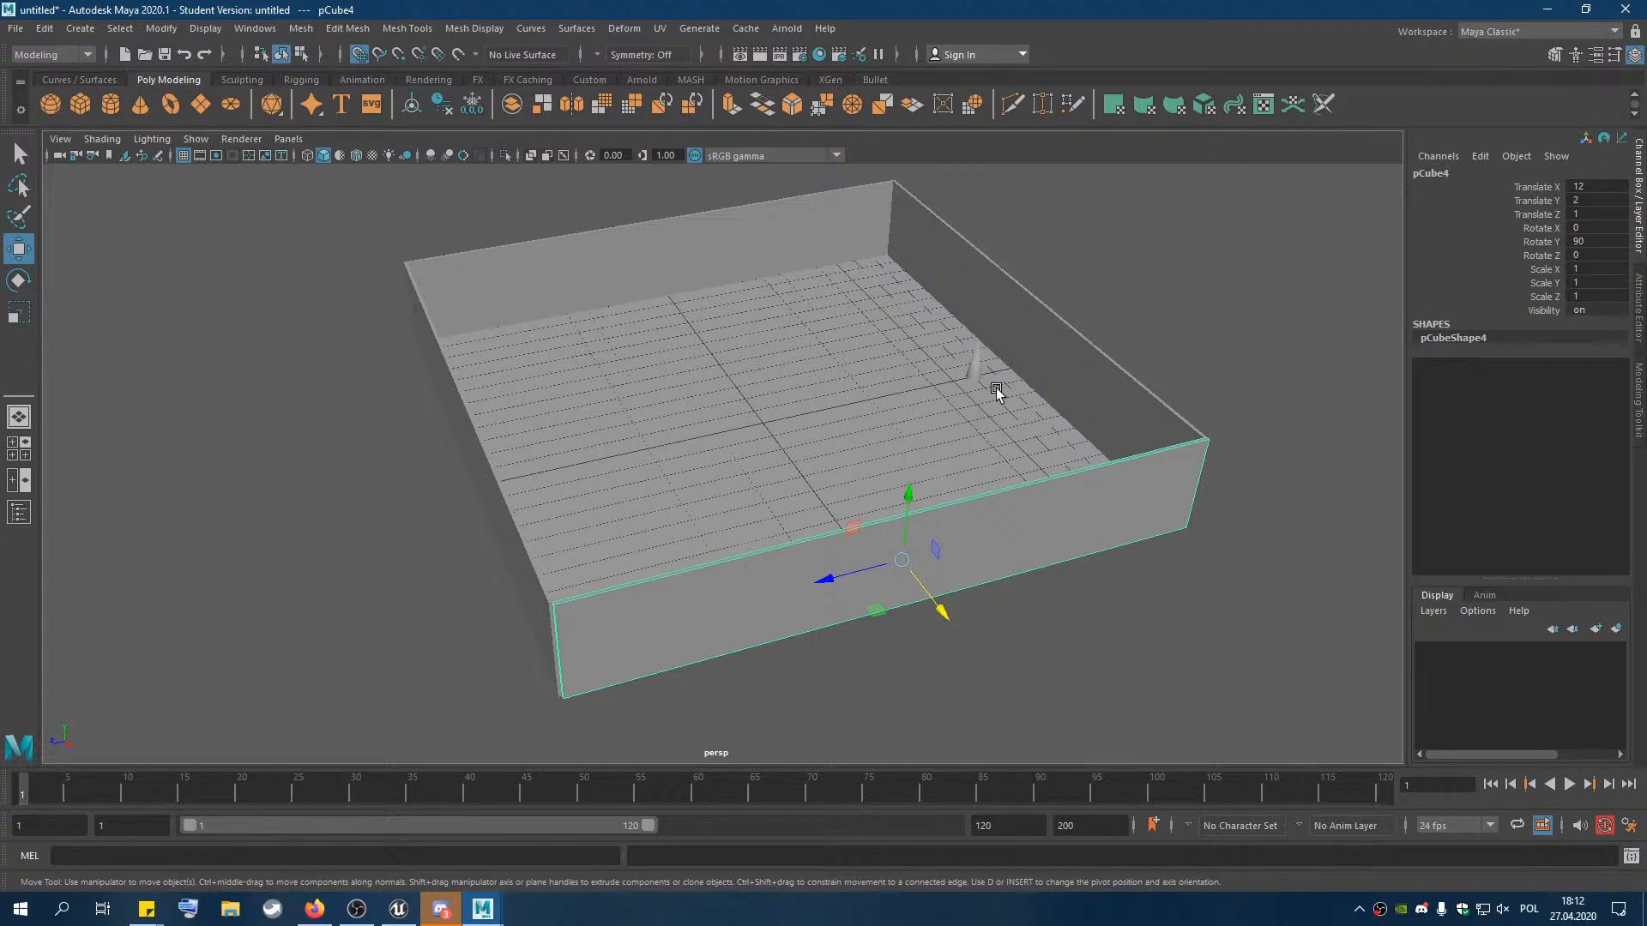
Try raising the floor plane to Translate Y 3 and undo the move
{"action": "left_click", "coordinate": [787, 322]}
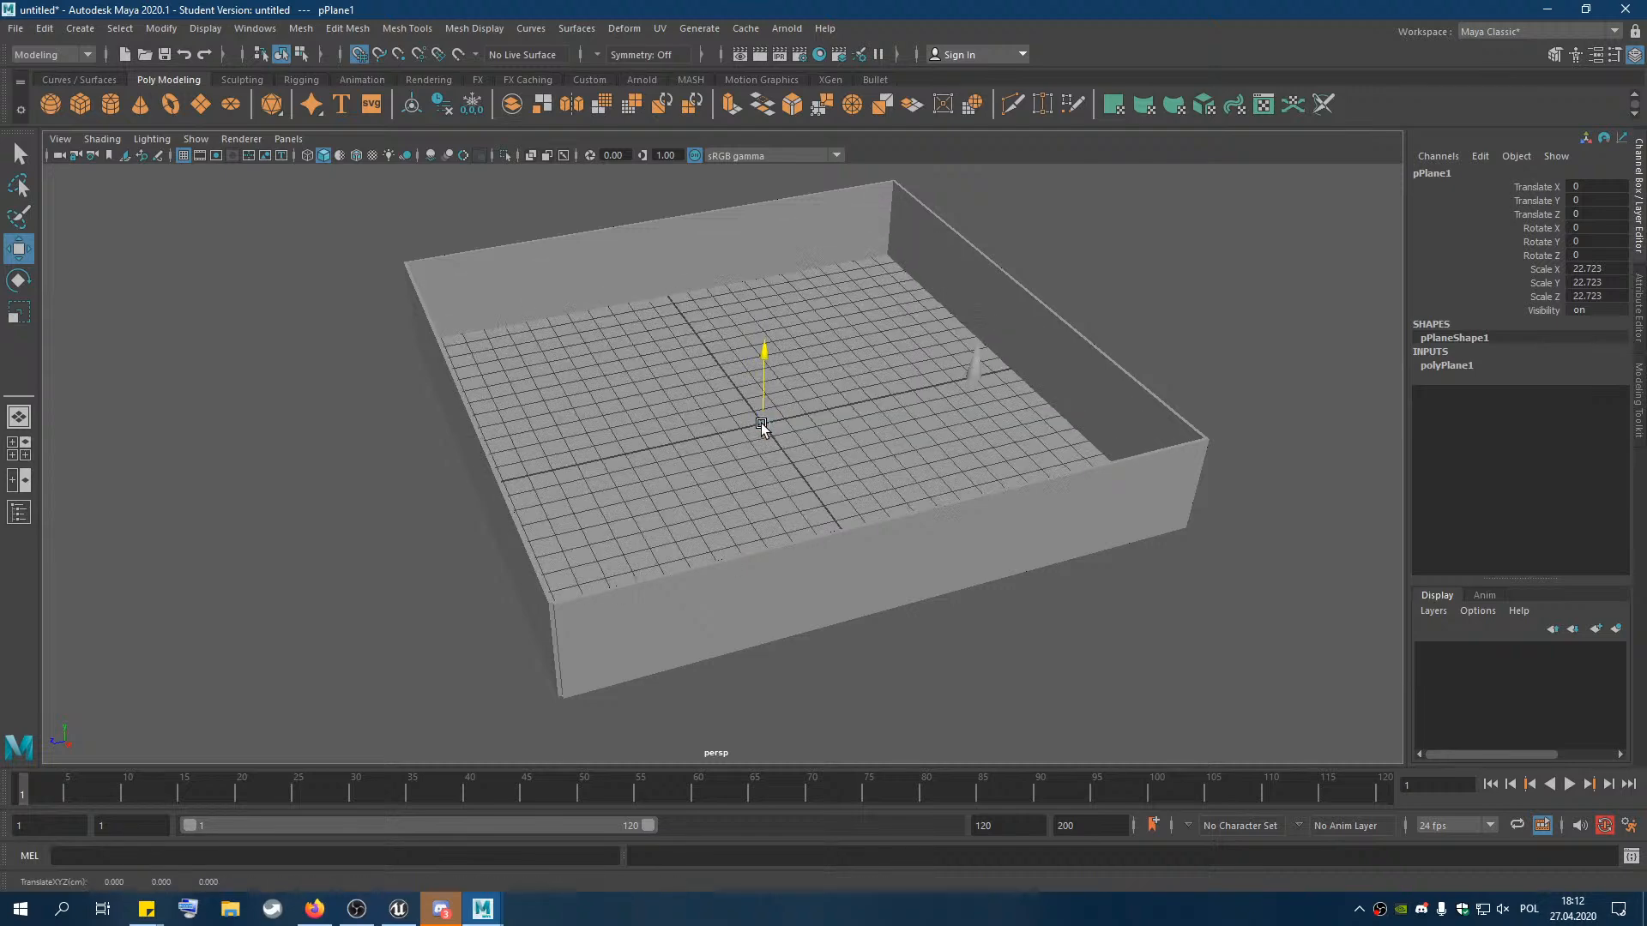
{"action": "left_click_drag", "start_coordinate": [762, 378], "coordinate": [832, 362]}
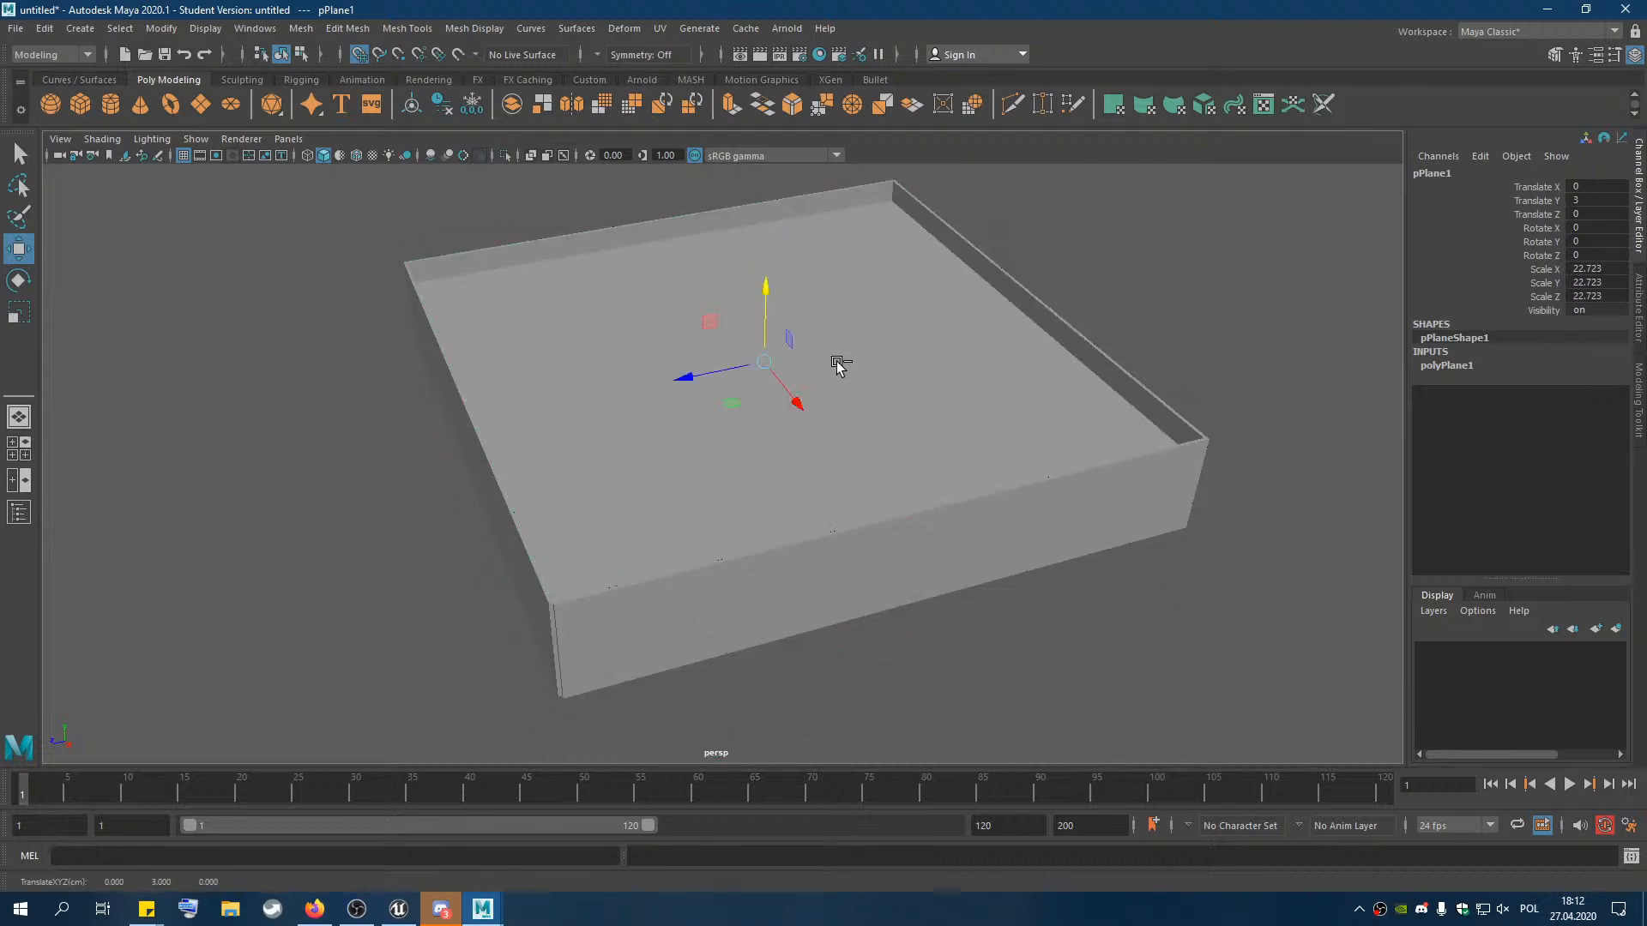
{"action": "key", "text": "ctrl+z"}
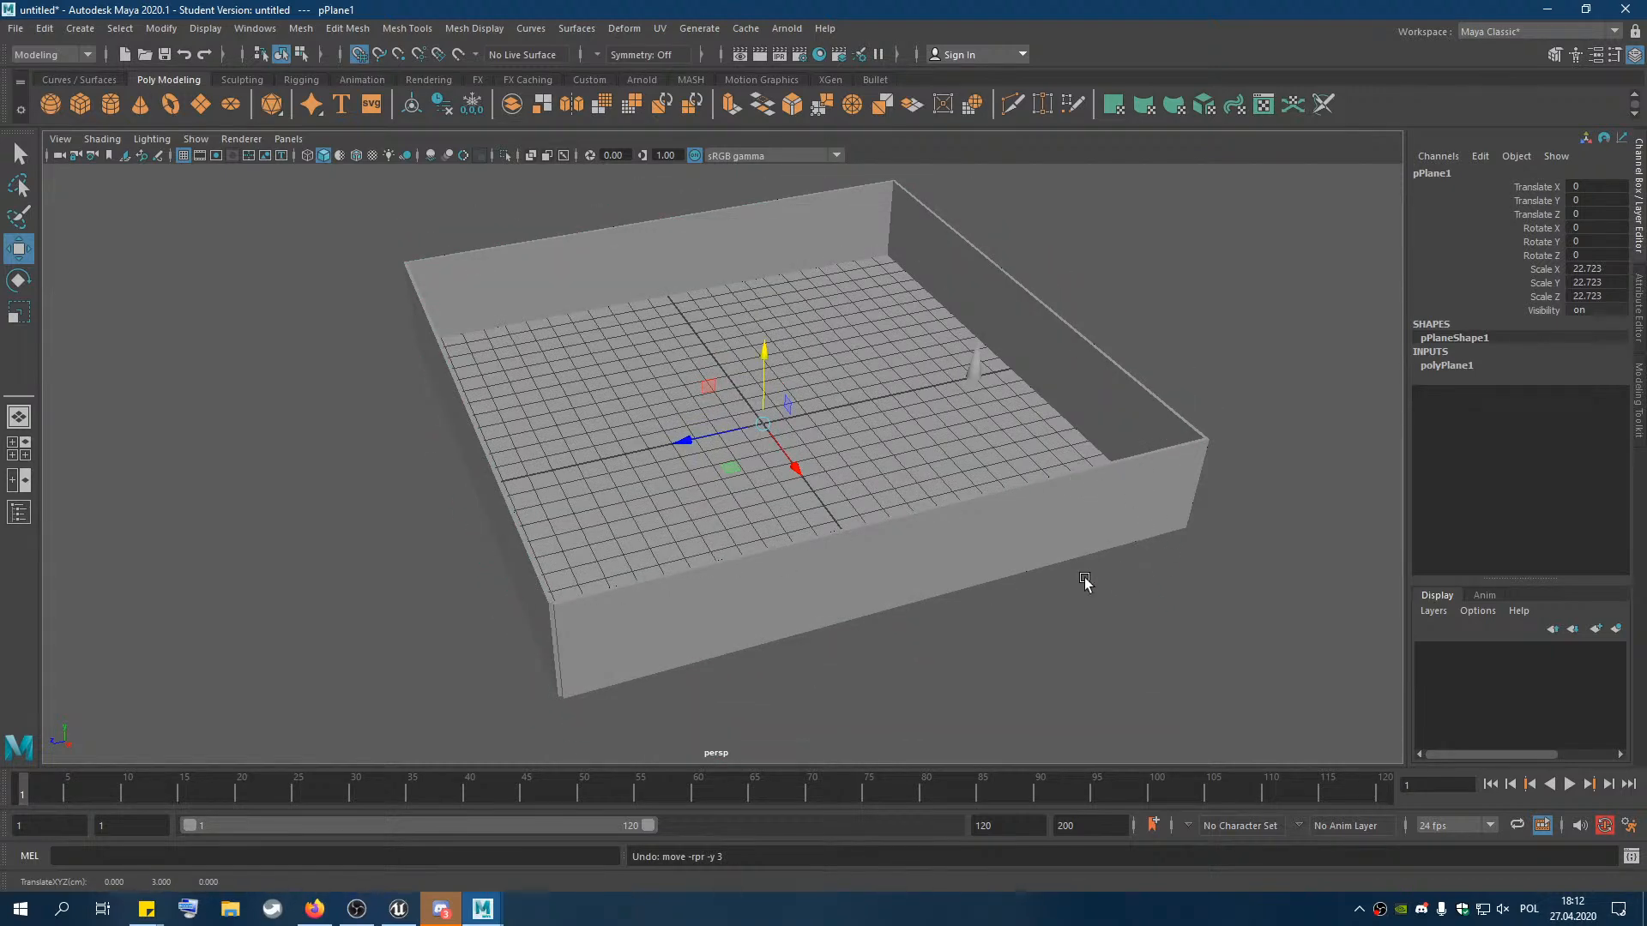
Start the Connect tool in edge mode on the floor plane and preview a one-segment split from its near edge
{"action": "mouse_move", "coordinate": [1088, 578]}
{"action": "left_mouse_down", "text": "alt"}
{"action": "mouse_move", "coordinate": [1062, 519]}
{"action": "mouse_move", "coordinate": [1077, 492]}
{"action": "mouse_move", "coordinate": [1067, 573]}
{"action": "mouse_move", "coordinate": [1081, 552]}
{"action": "left_mouse_up", "text": "alt"}
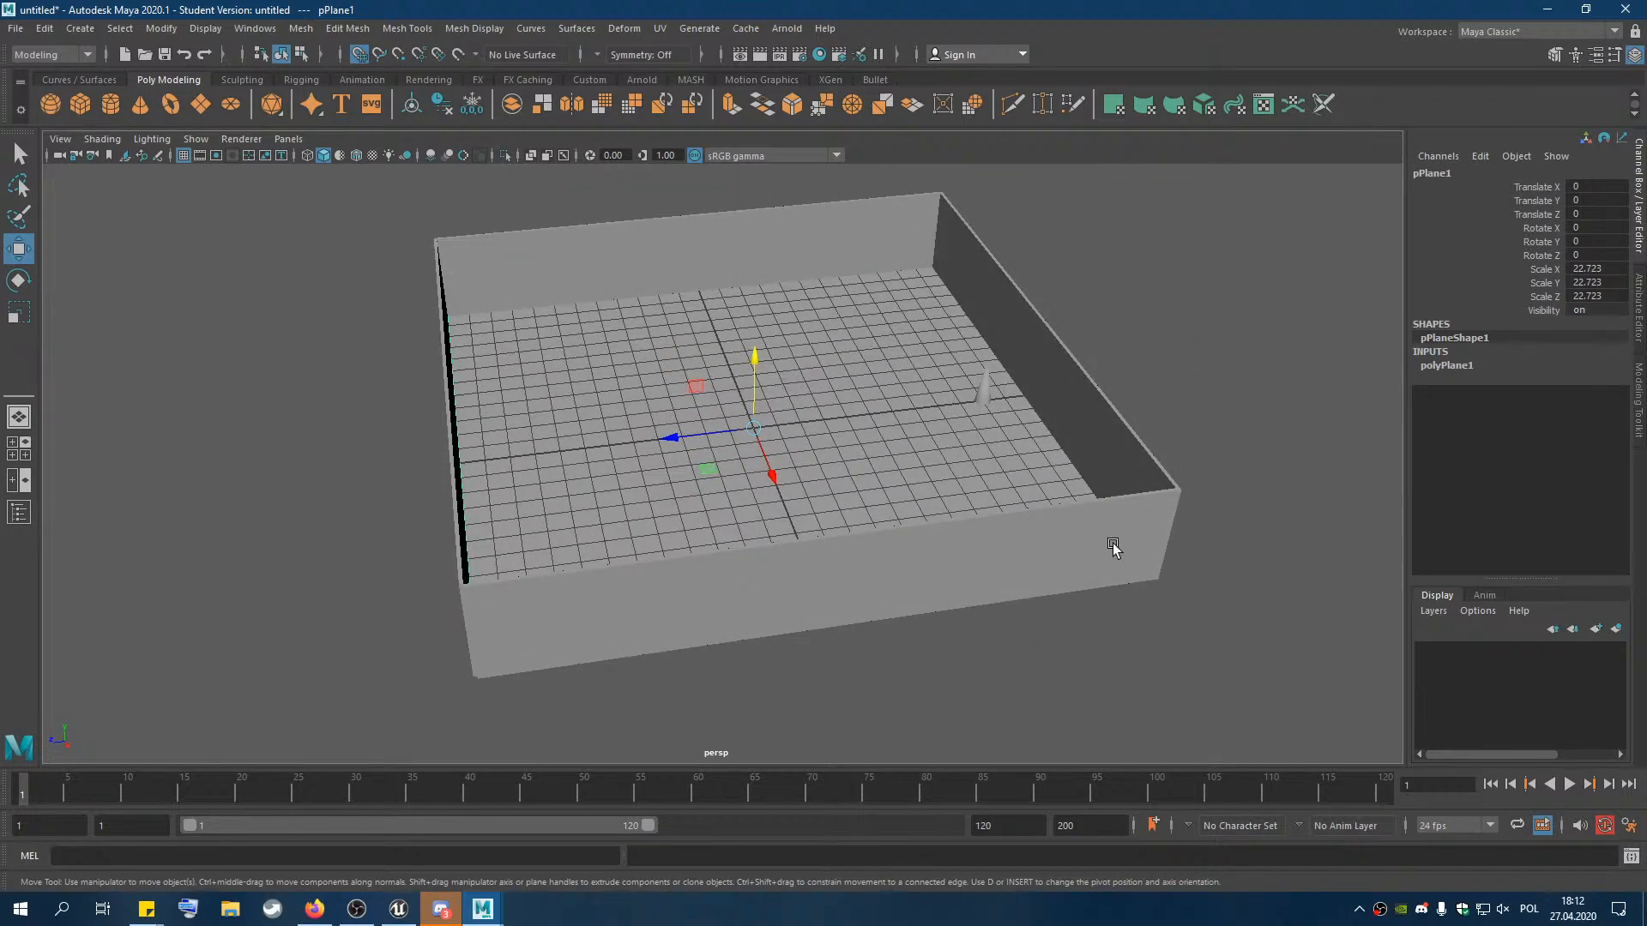
{"action": "left_click_drag", "start_coordinate": [1174, 566], "coordinate": [1099, 196], "text": "alt"}
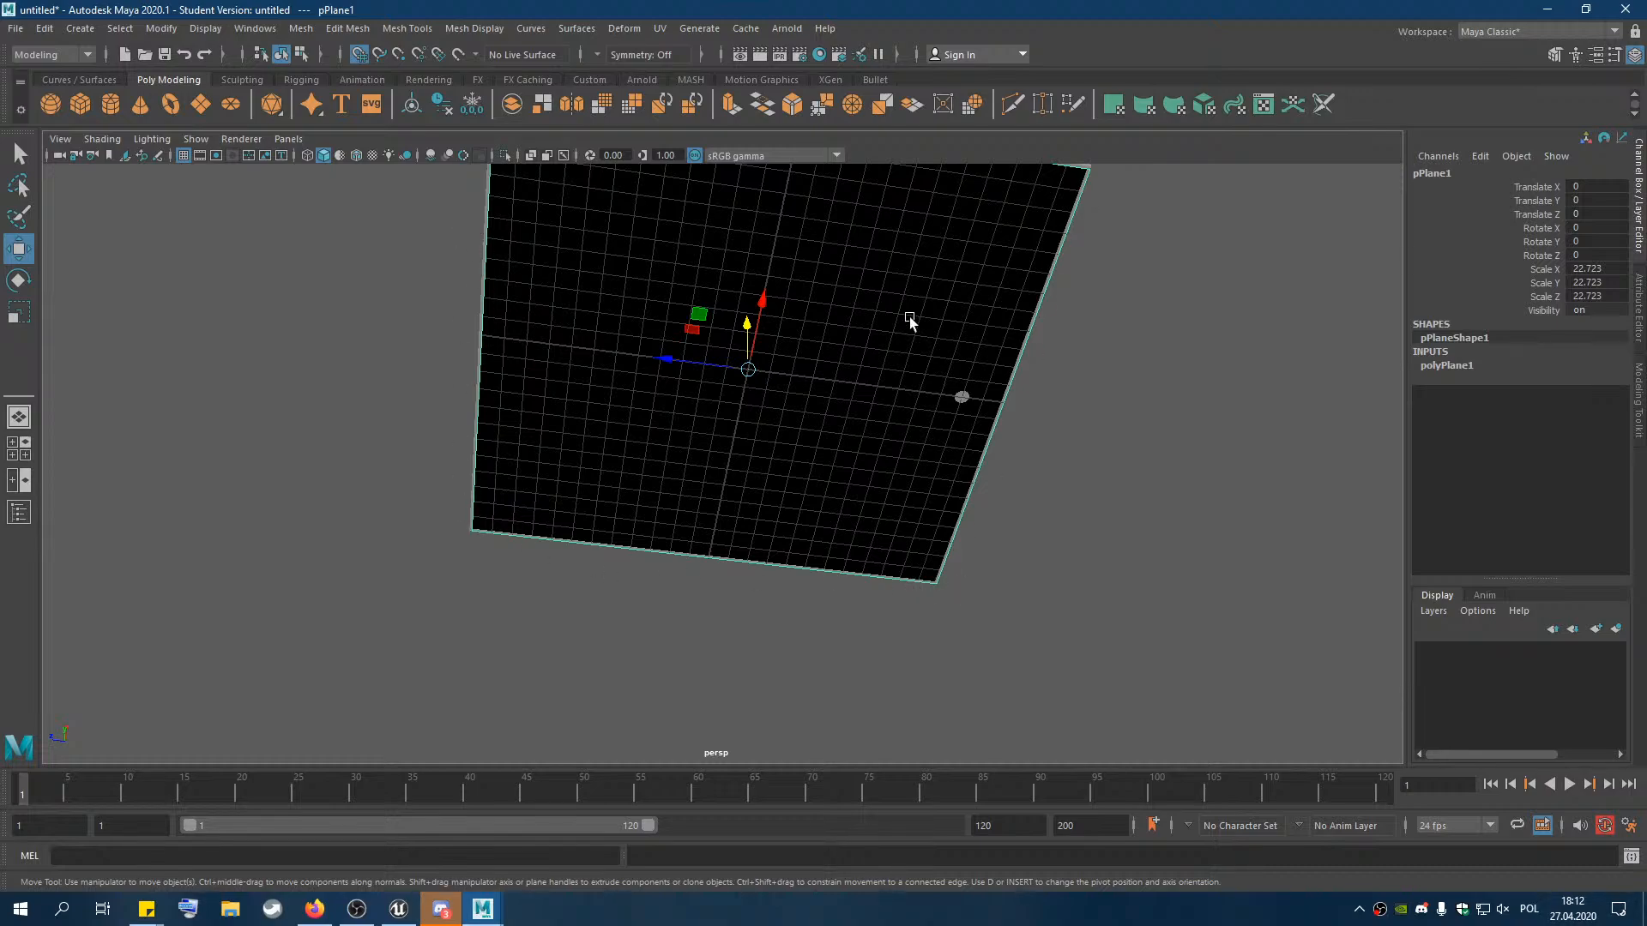
{"action": "left_click_drag", "start_coordinate": [910, 321], "coordinate": [869, 415], "text": "alt"}
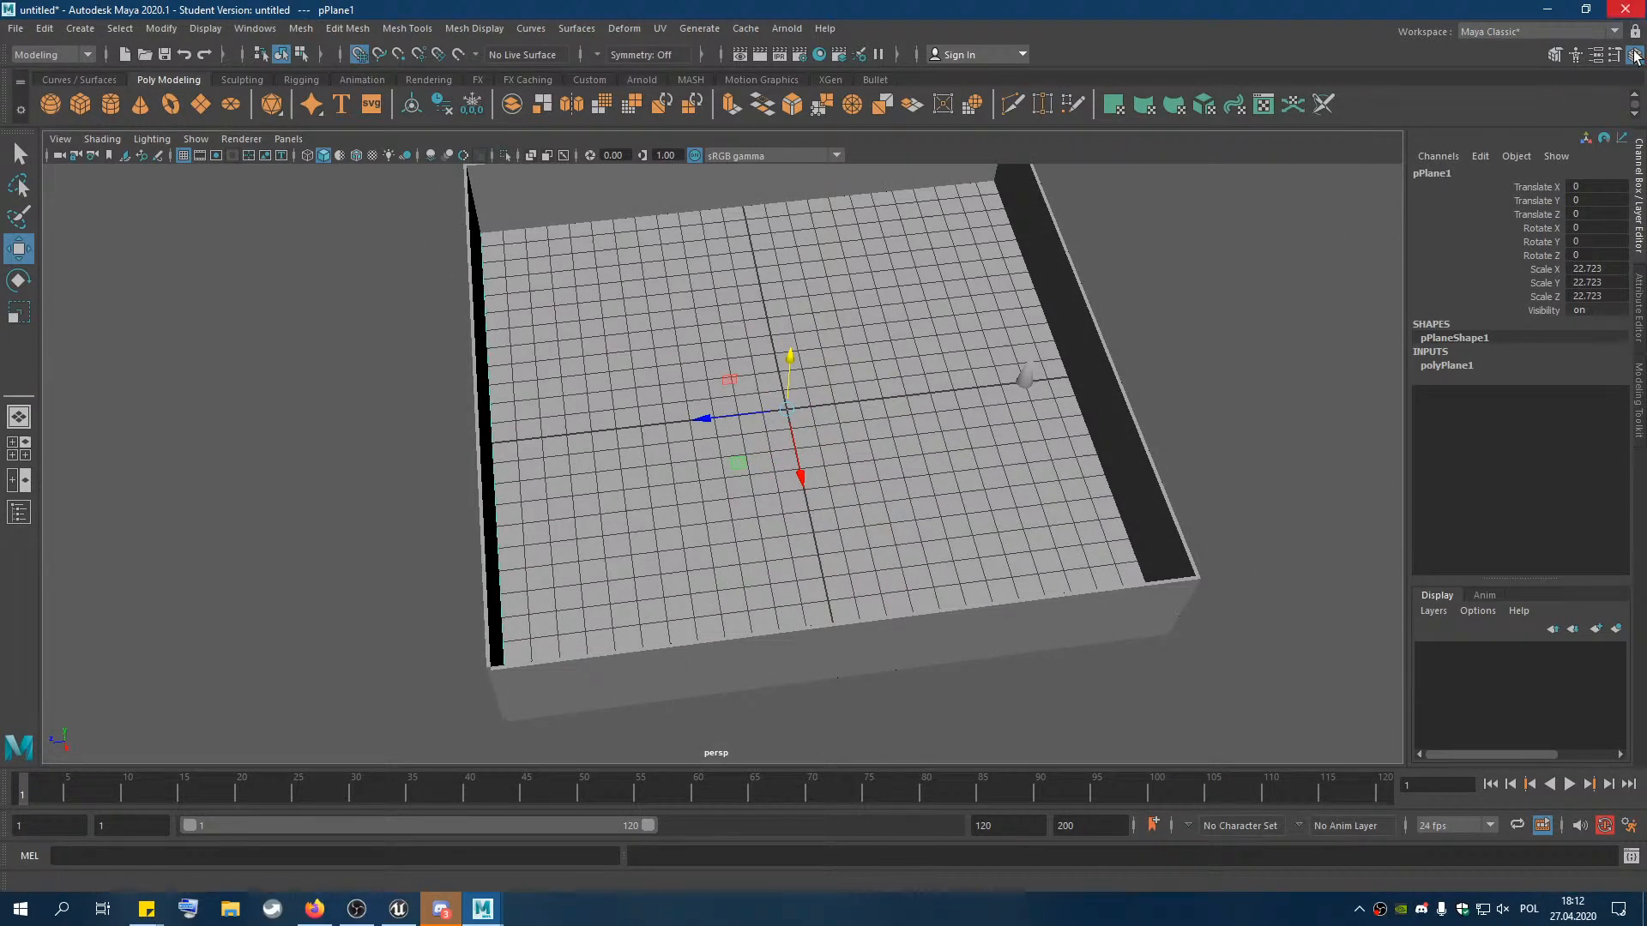
{"action": "left_click", "coordinate": [1641, 399]}
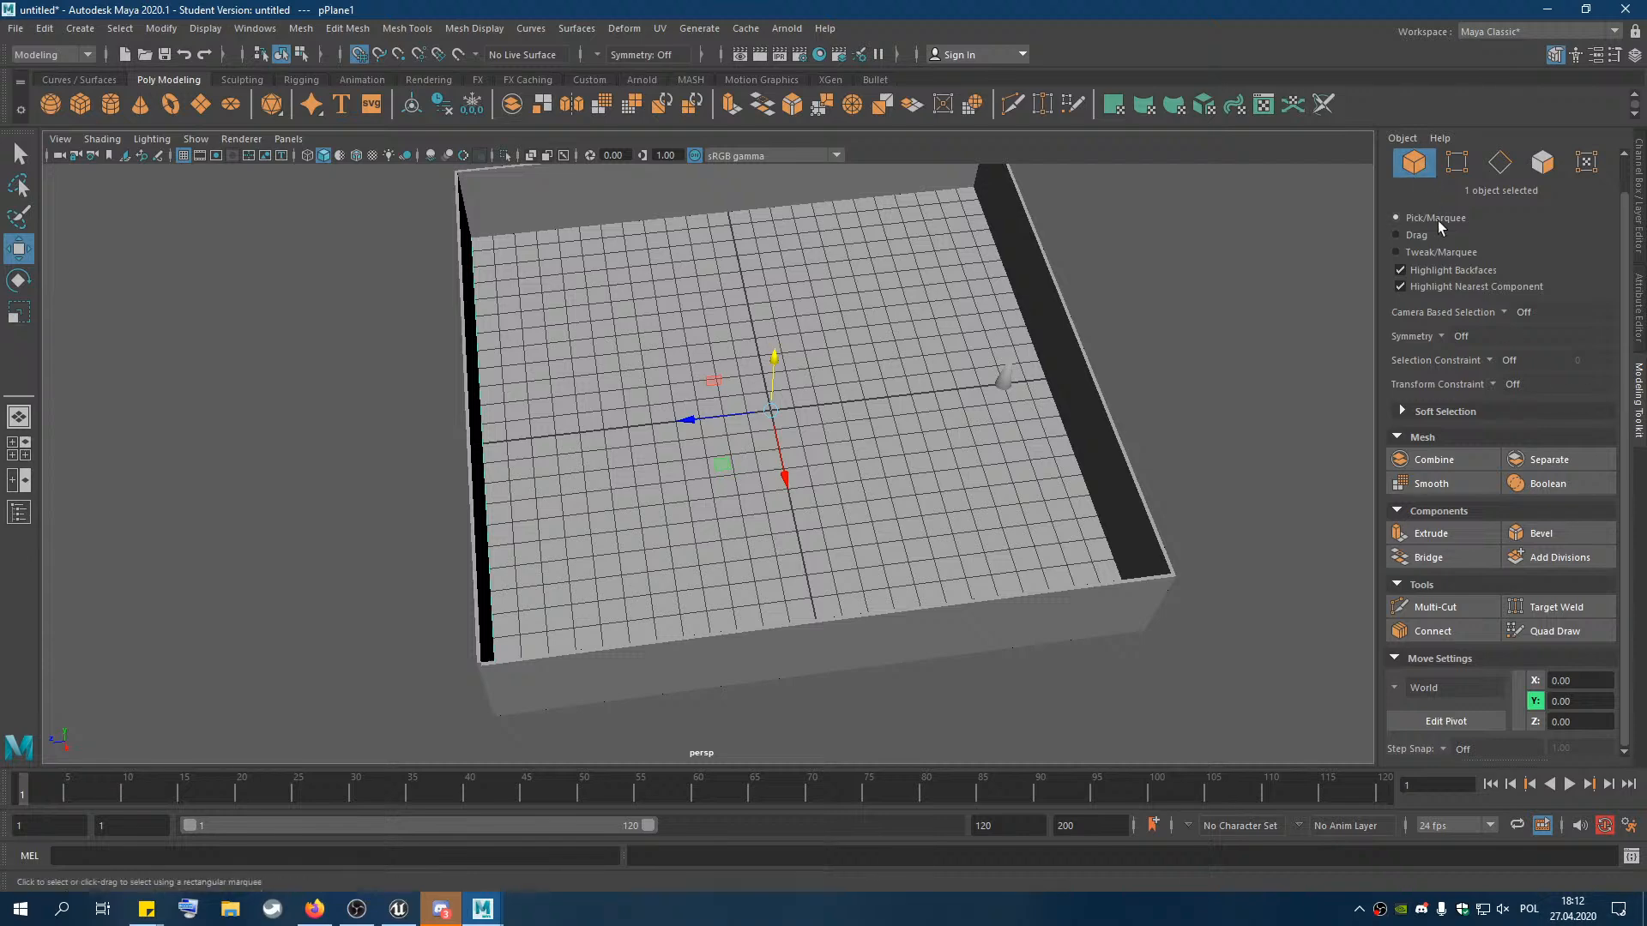
{"action": "left_click", "coordinate": [831, 348]}
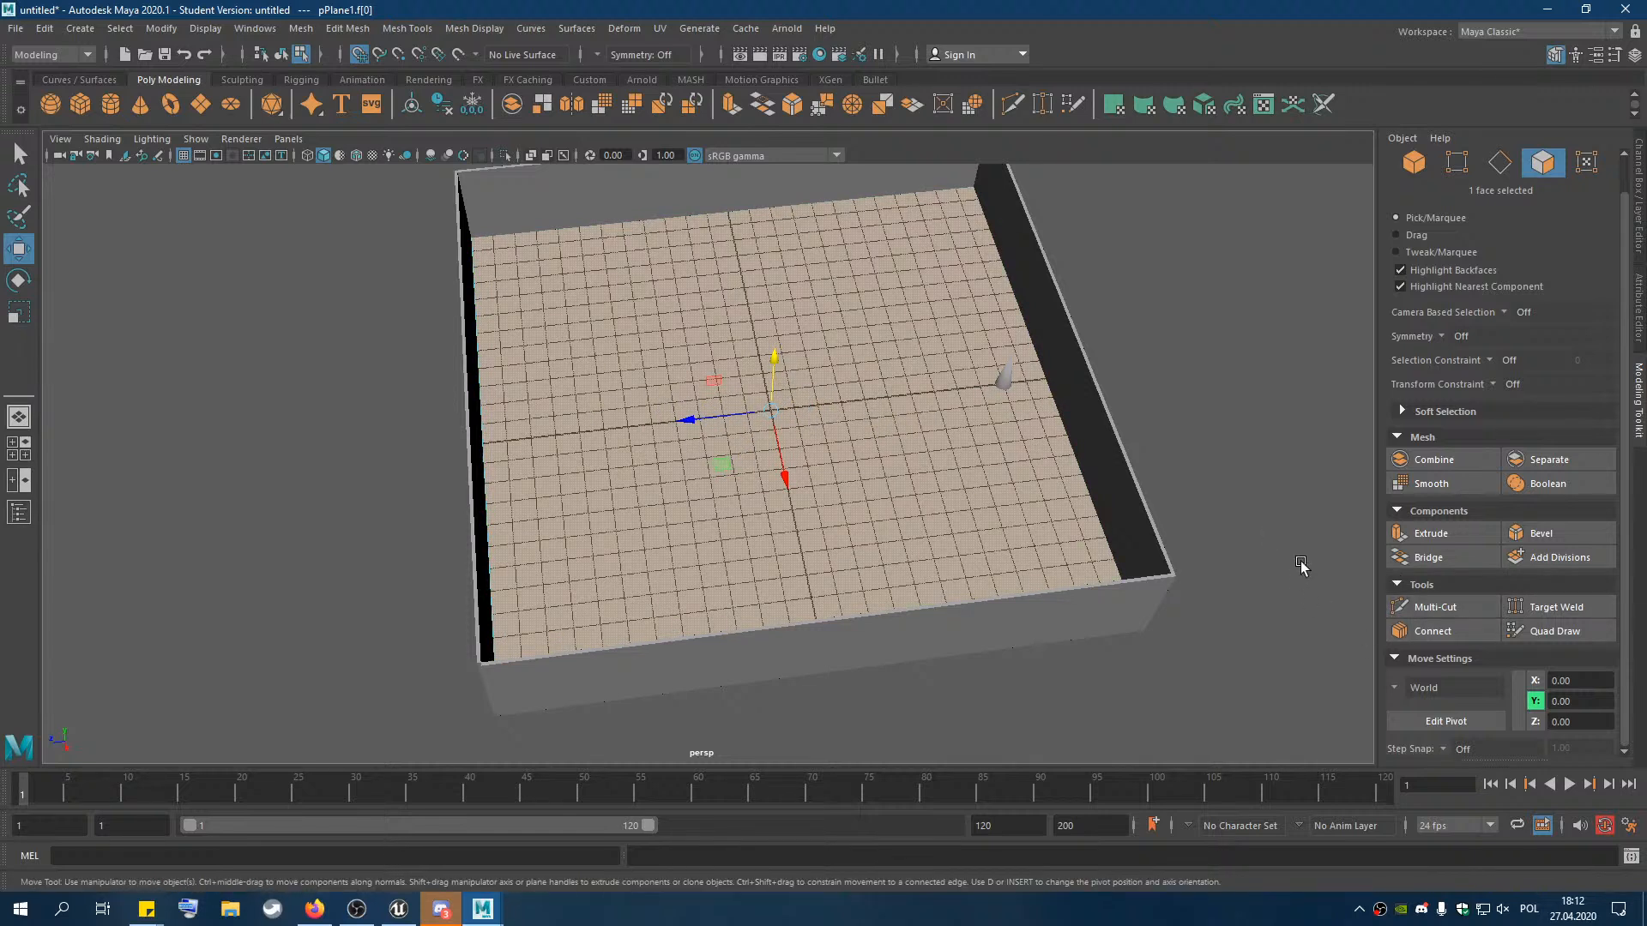
{"action": "left_click", "coordinate": [1440, 634]}
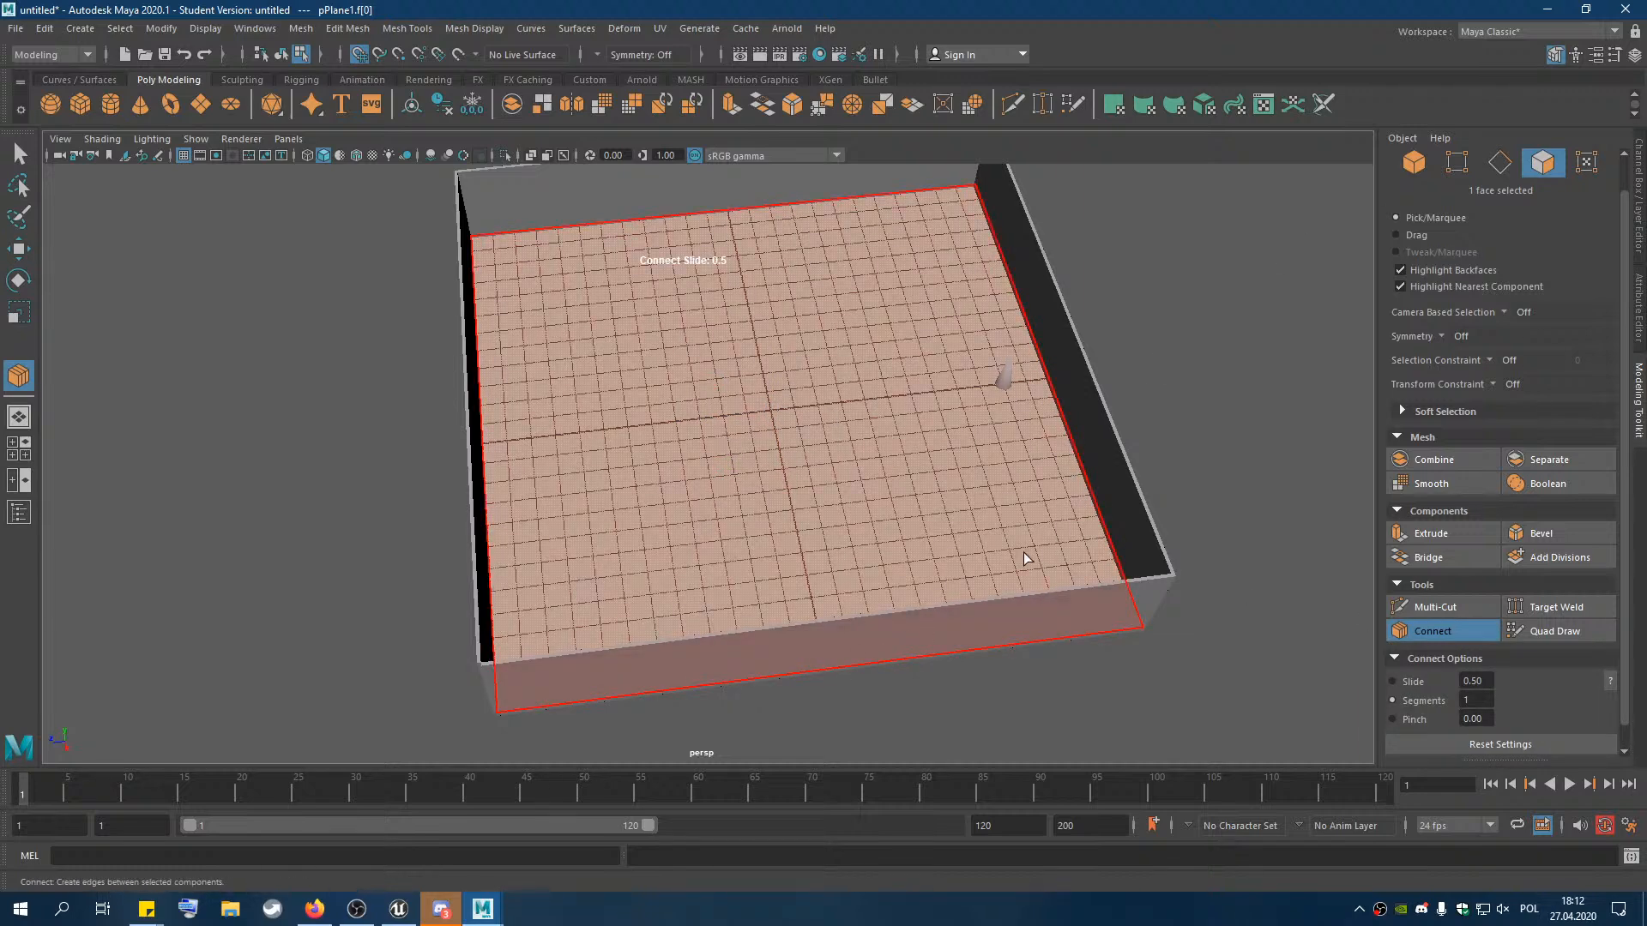
{"action": "left_click", "coordinate": [1499, 162]}
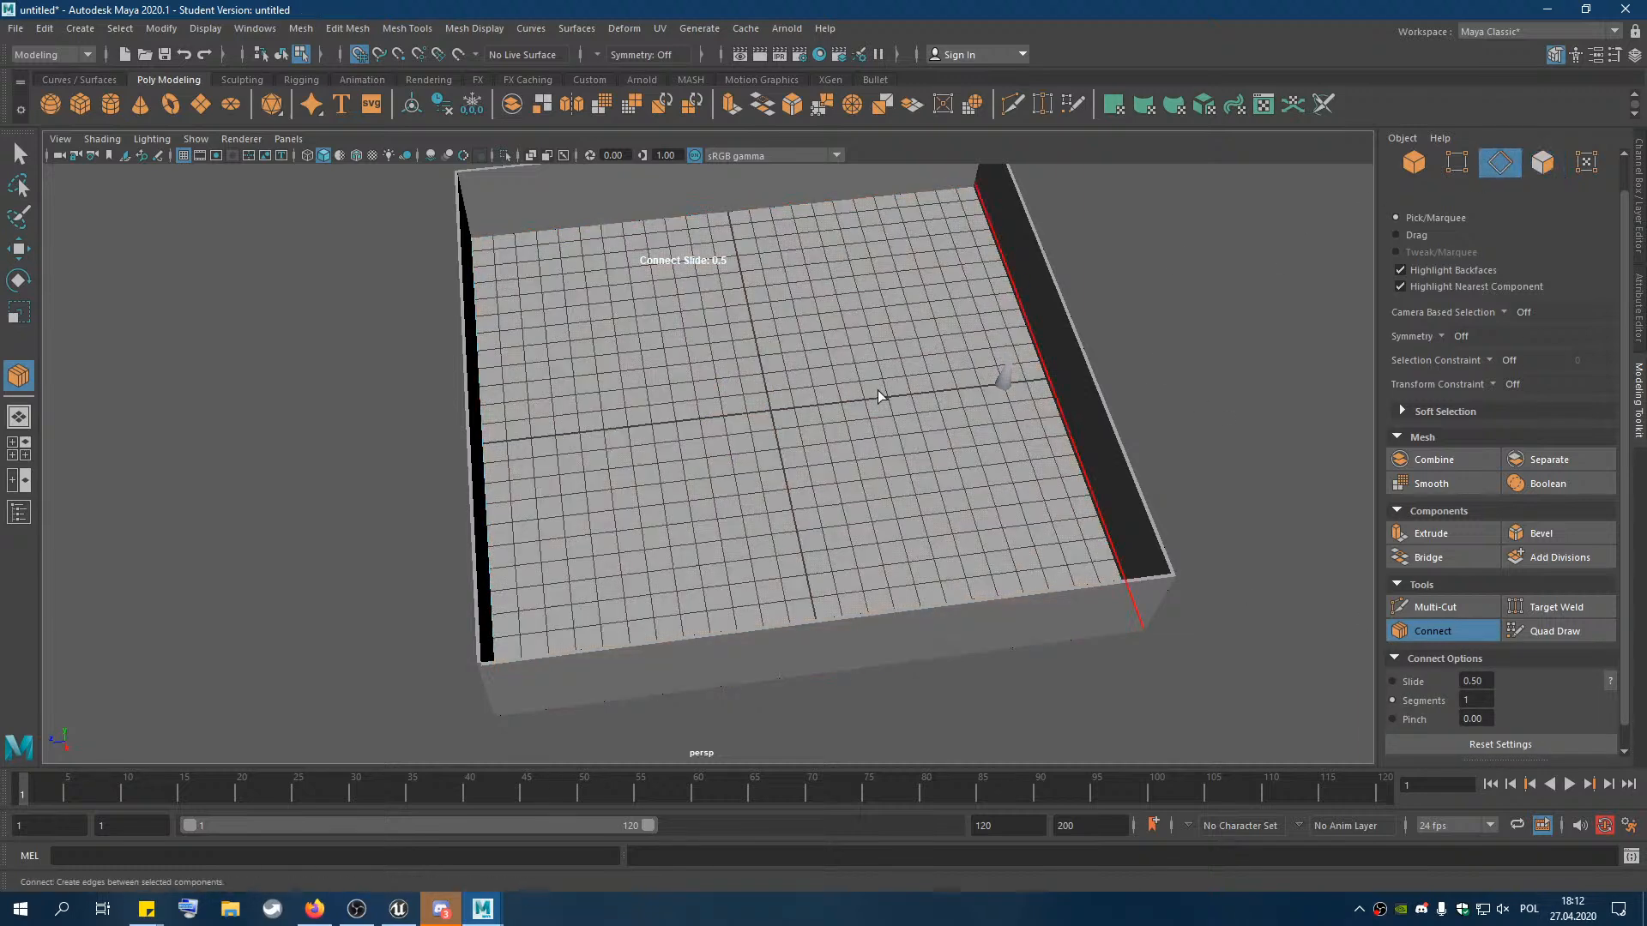
{"action": "left_click", "coordinate": [838, 665]}
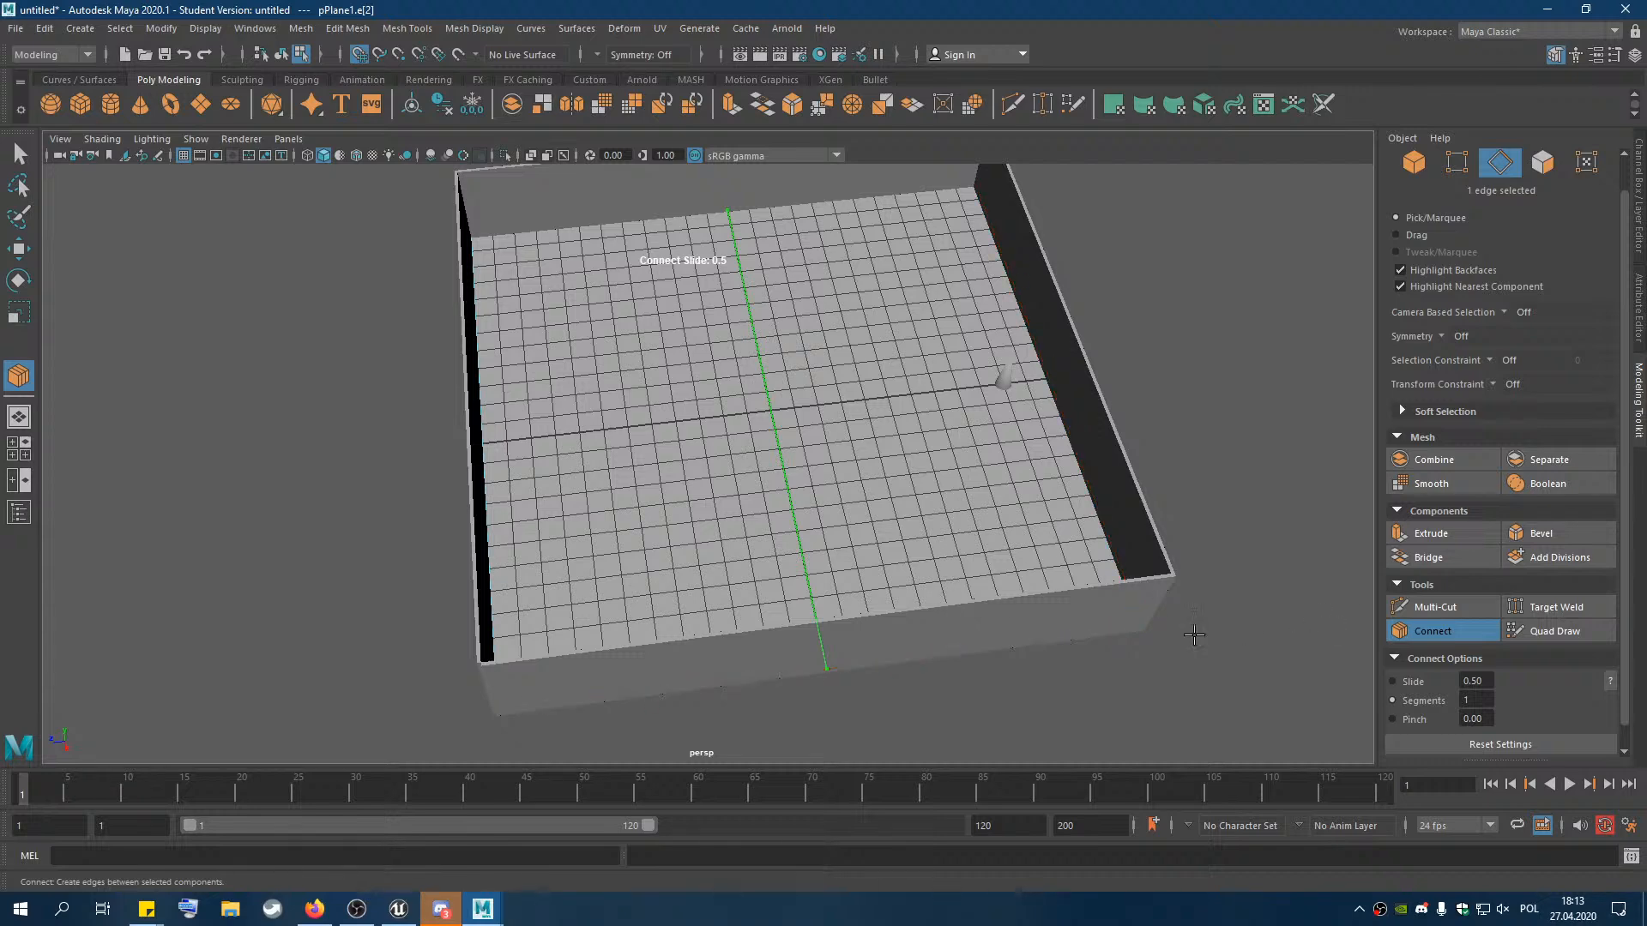
{"action": "left_click", "coordinate": [840, 682]}
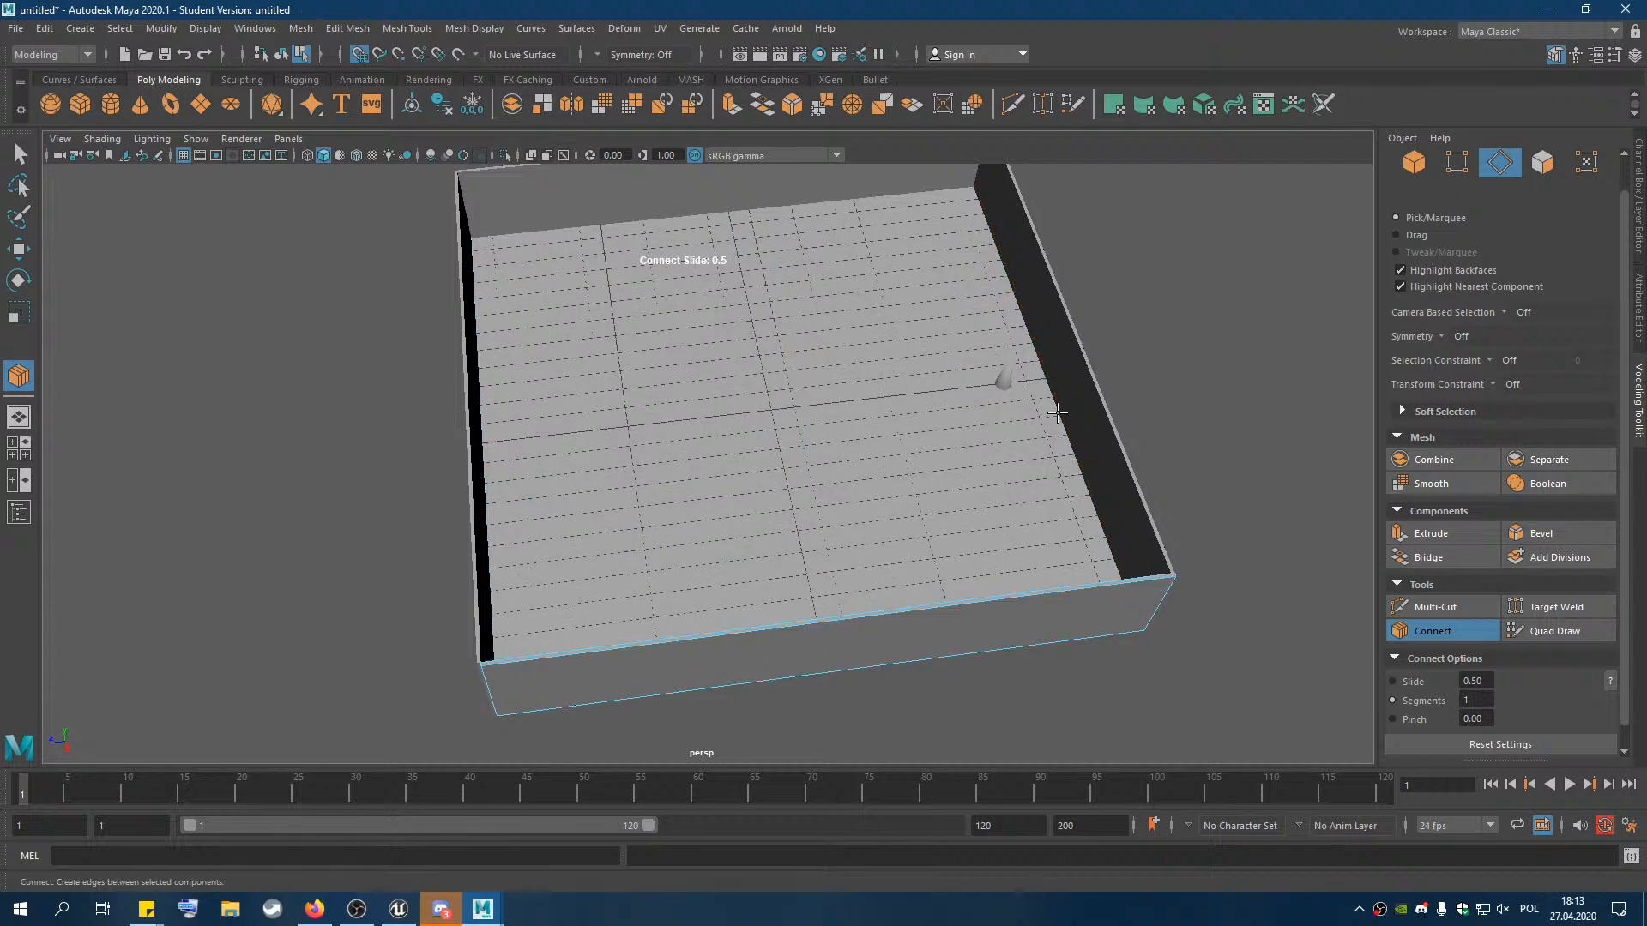
{"action": "key", "text": "ctrl+z"}
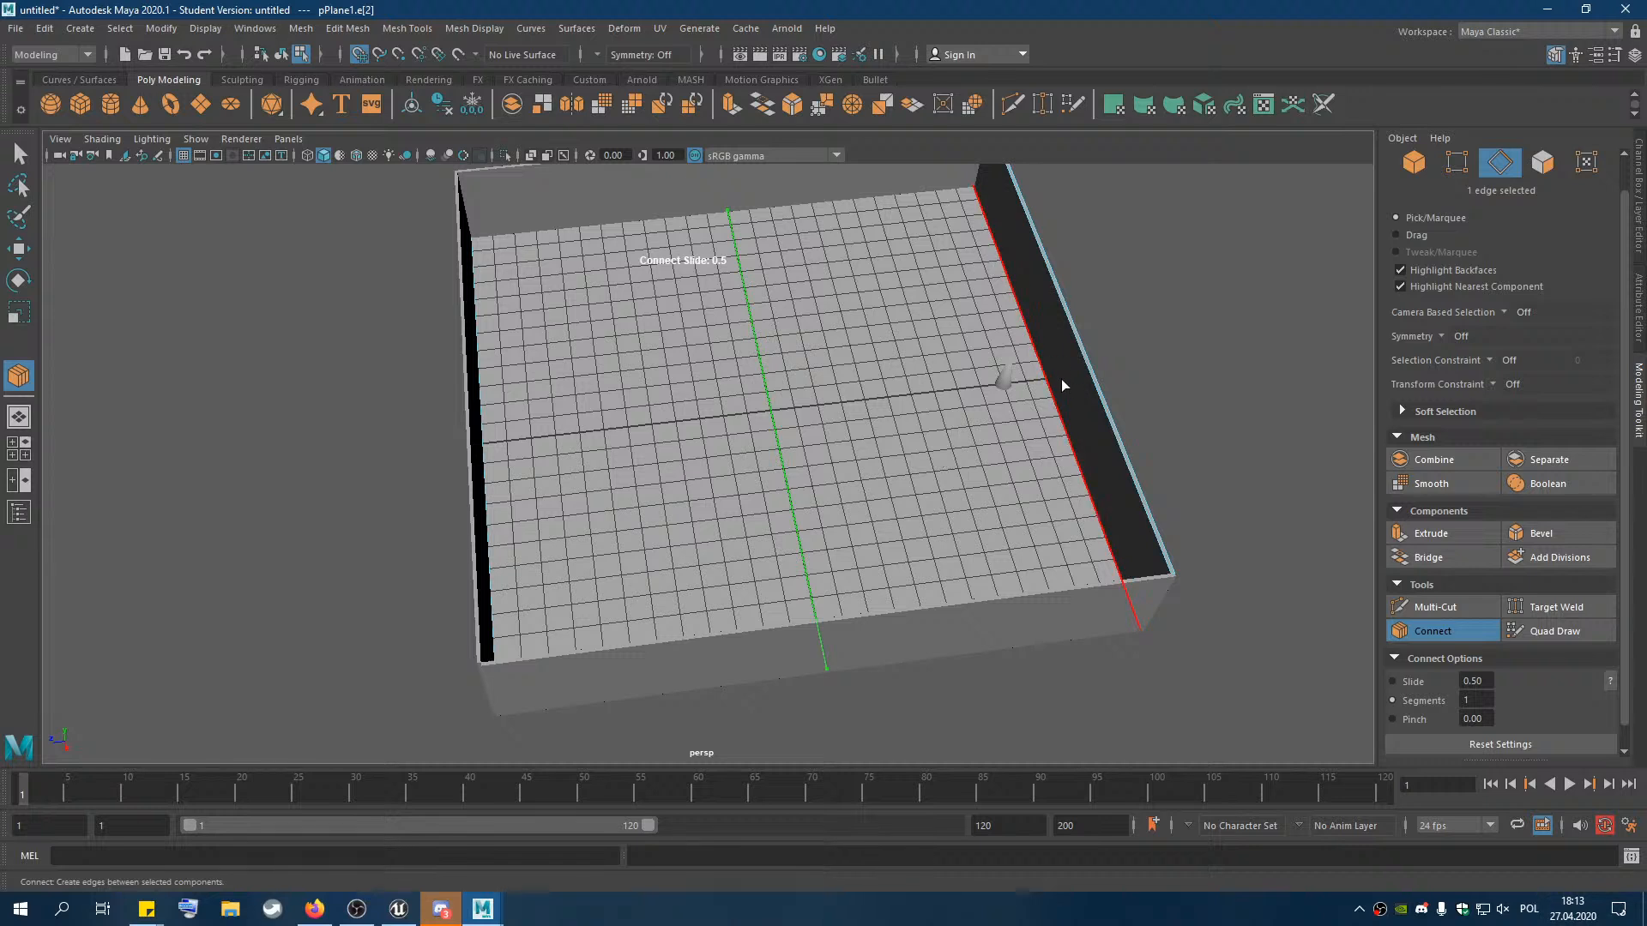
Connect the floor plane's two side edges with 4 segments to add evenly spaced cuts along Z
{"action": "left_click", "coordinate": [1047, 379]}
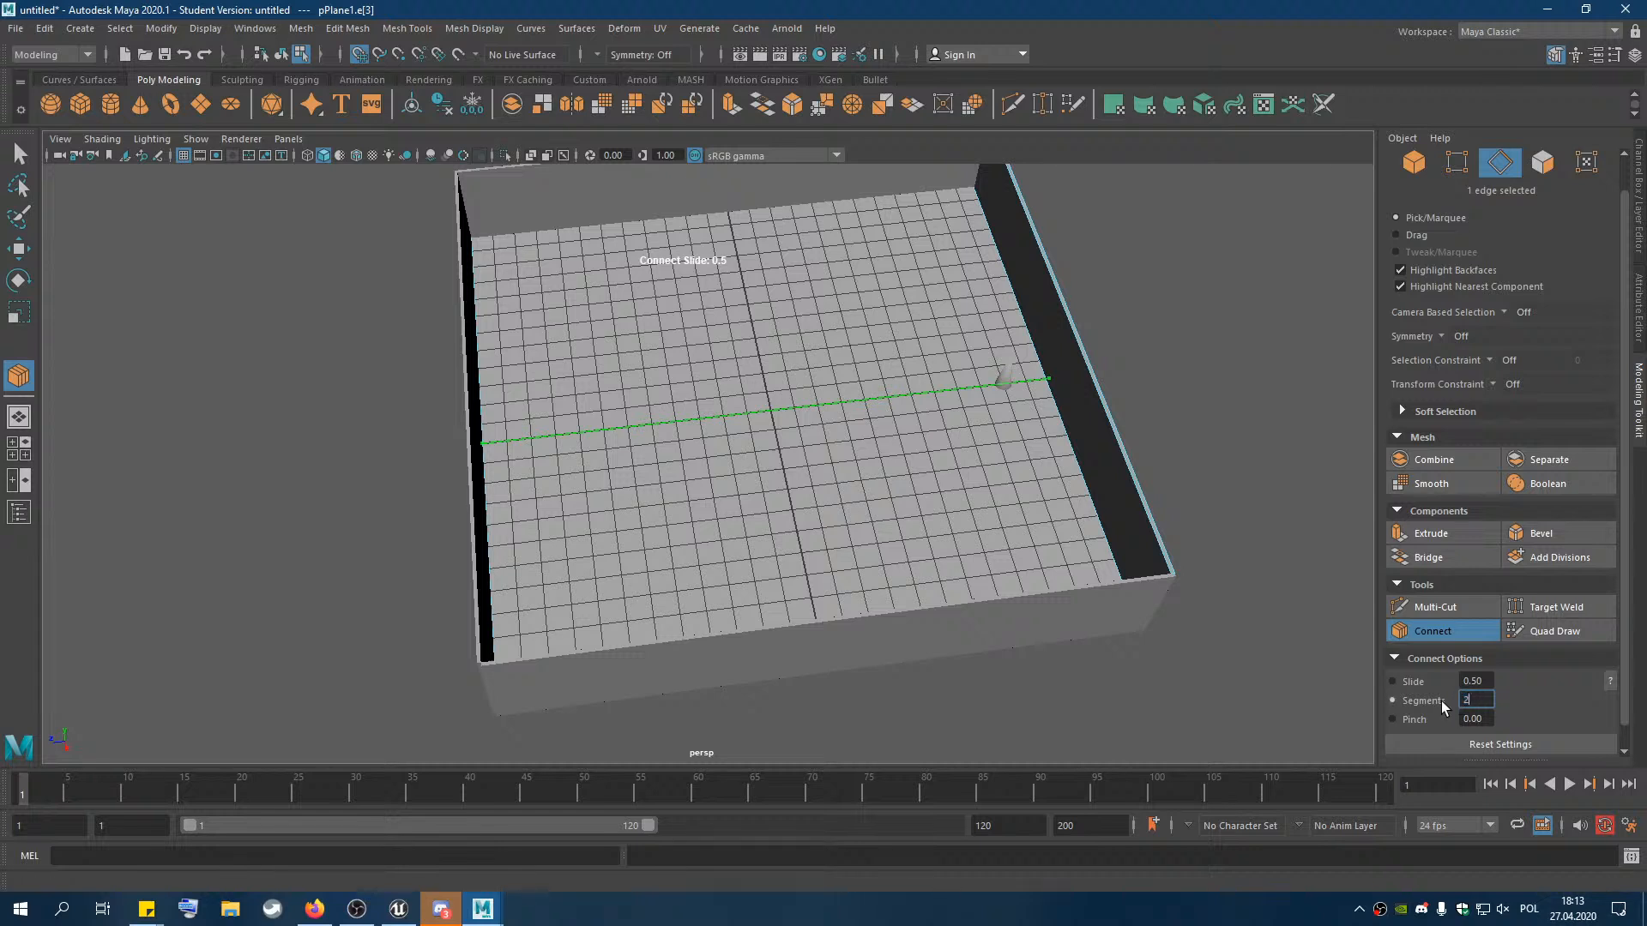
{"action": "key", "text": "Return"}
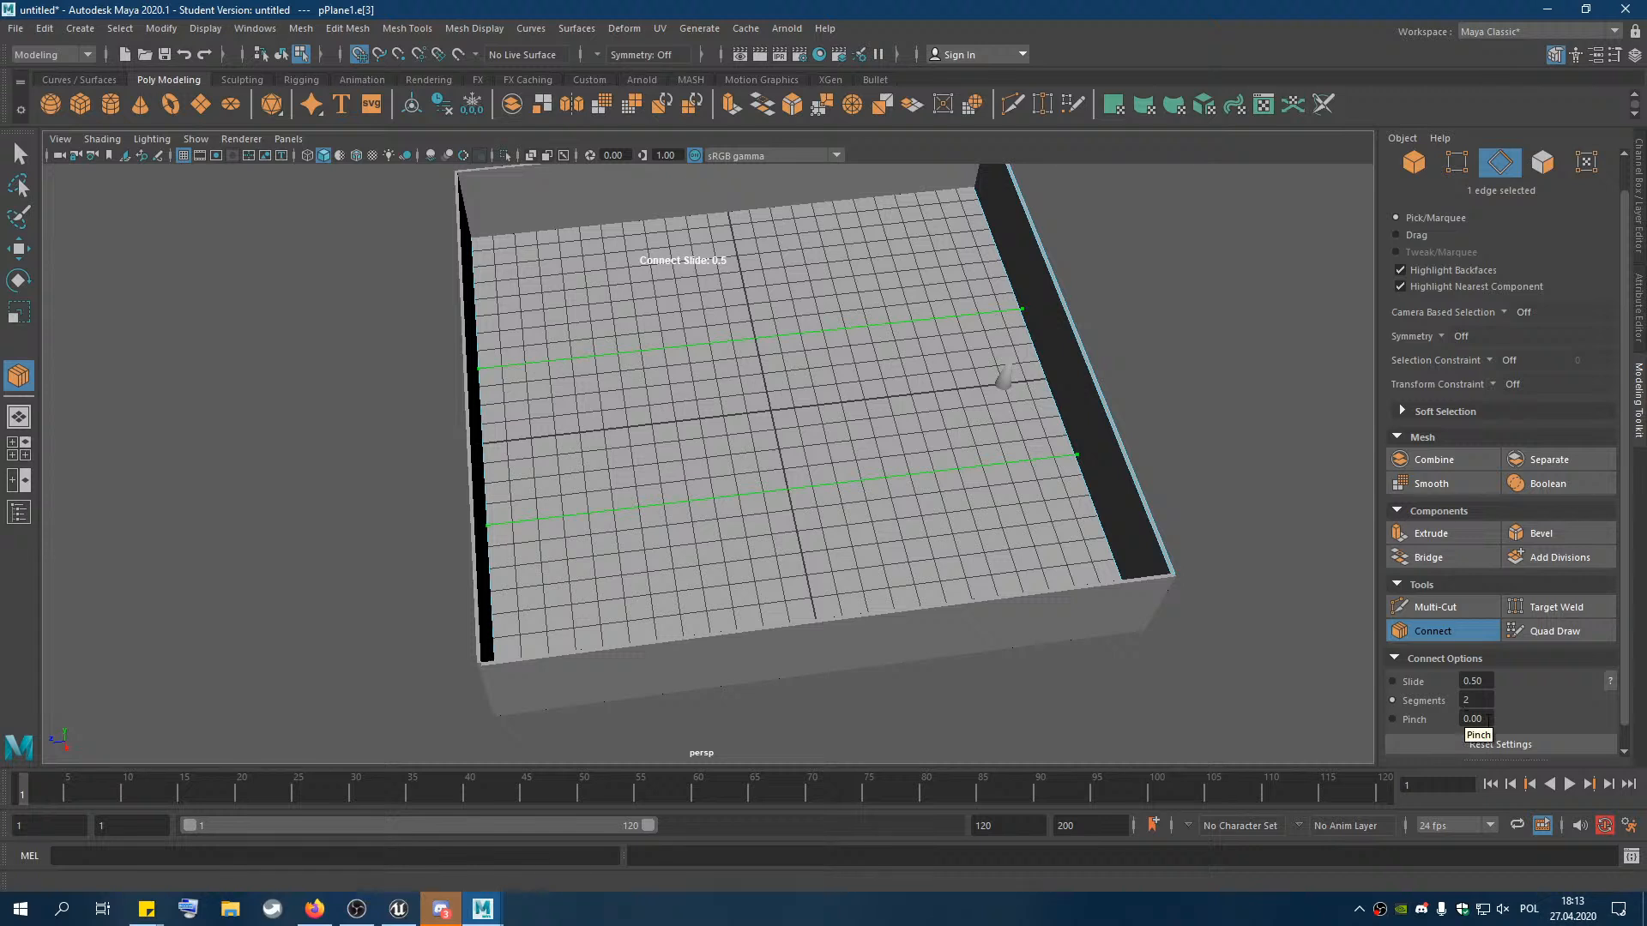
{"action": "left_click", "coordinate": [1468, 700]}
{"action": "type", "text": "3"}
{"action": "key", "text": "Return"}
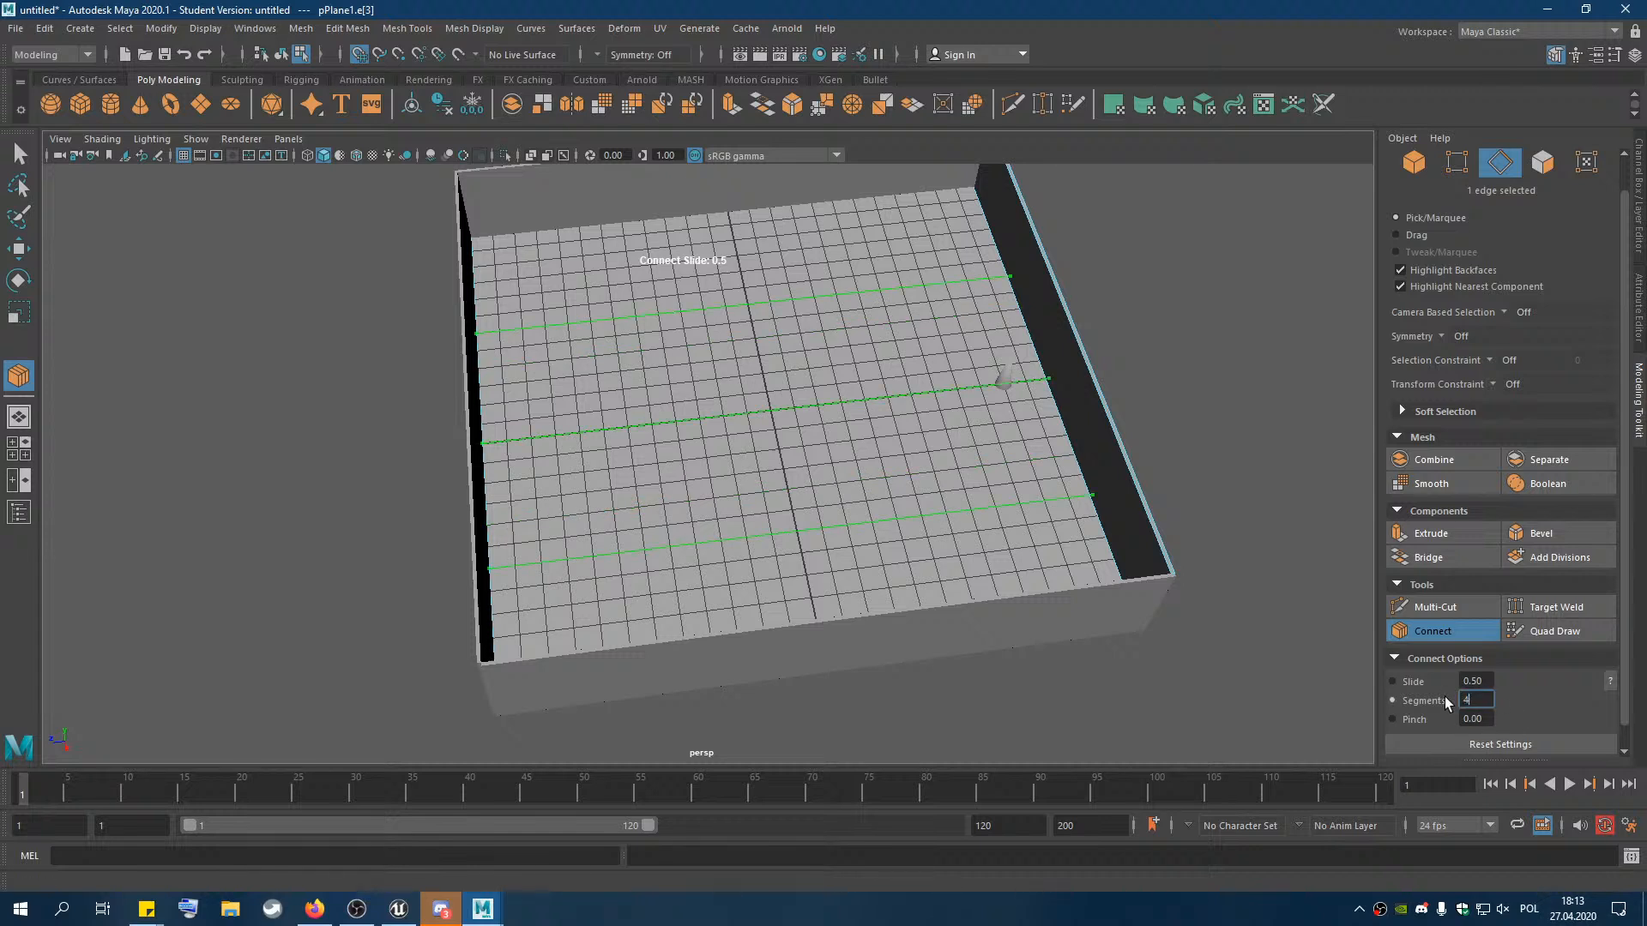
{"action": "type", "text": "4"}
{"action": "key", "text": "Return"}
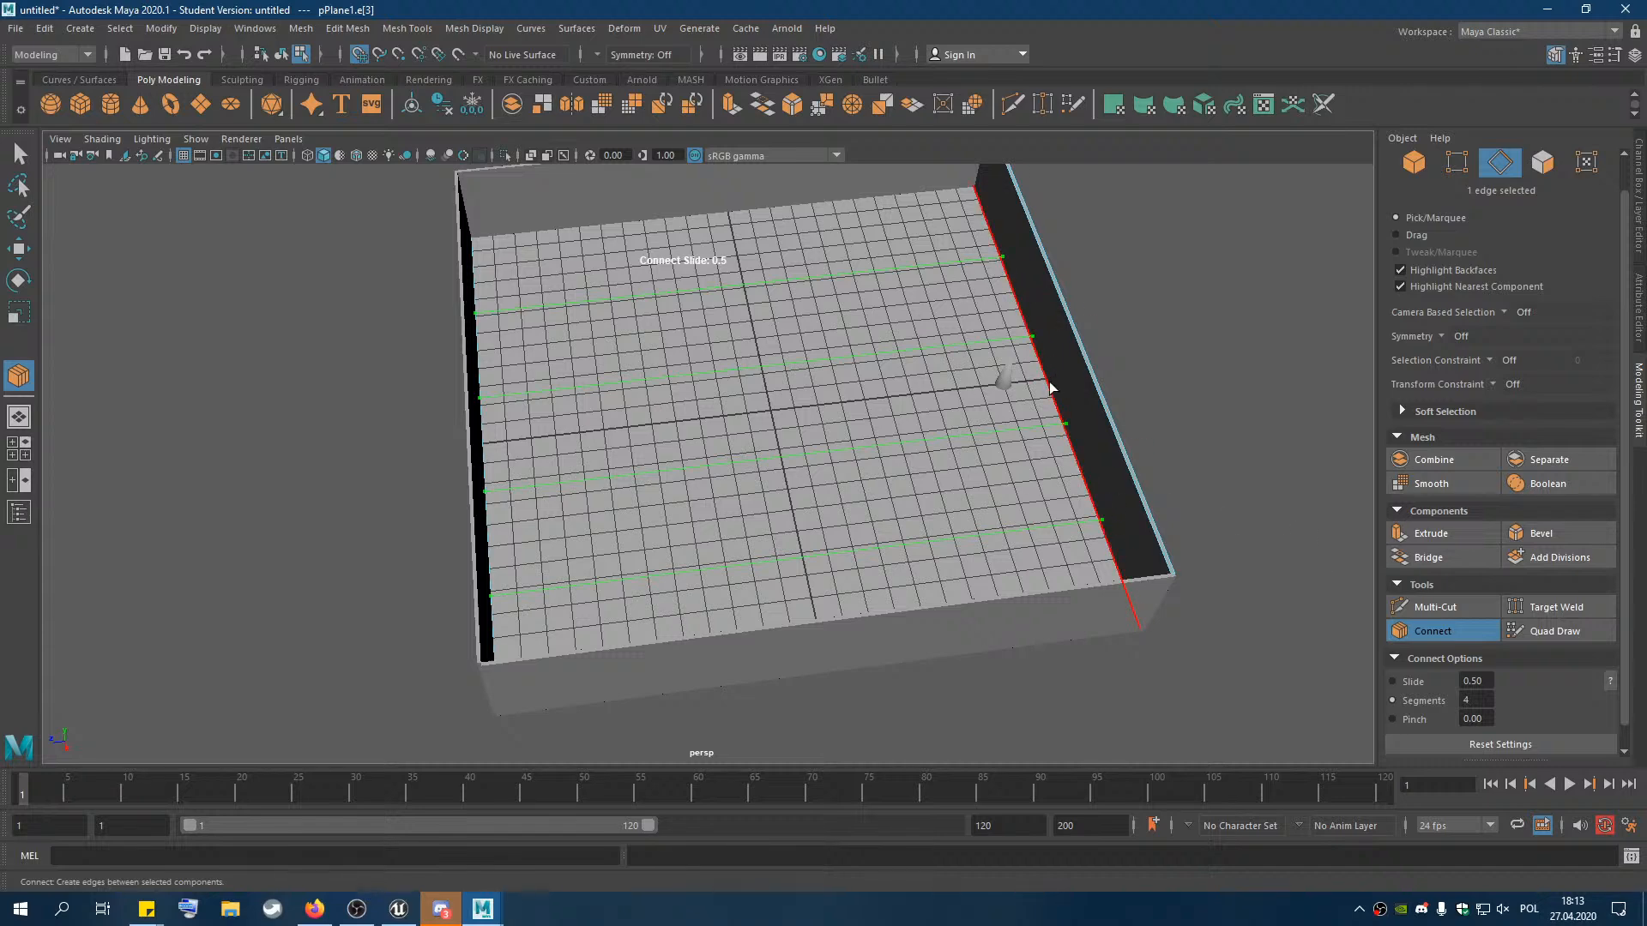
{"action": "key", "text": "w"}
Connect across the floor plane from its far edge with 4 segments, adding cuts along X to form a grid
{"action": "left_click_drag", "start_coordinate": [904, 452], "coordinate": [935, 490], "text": "alt"}
{"action": "left_click", "coordinate": [1432, 630]}
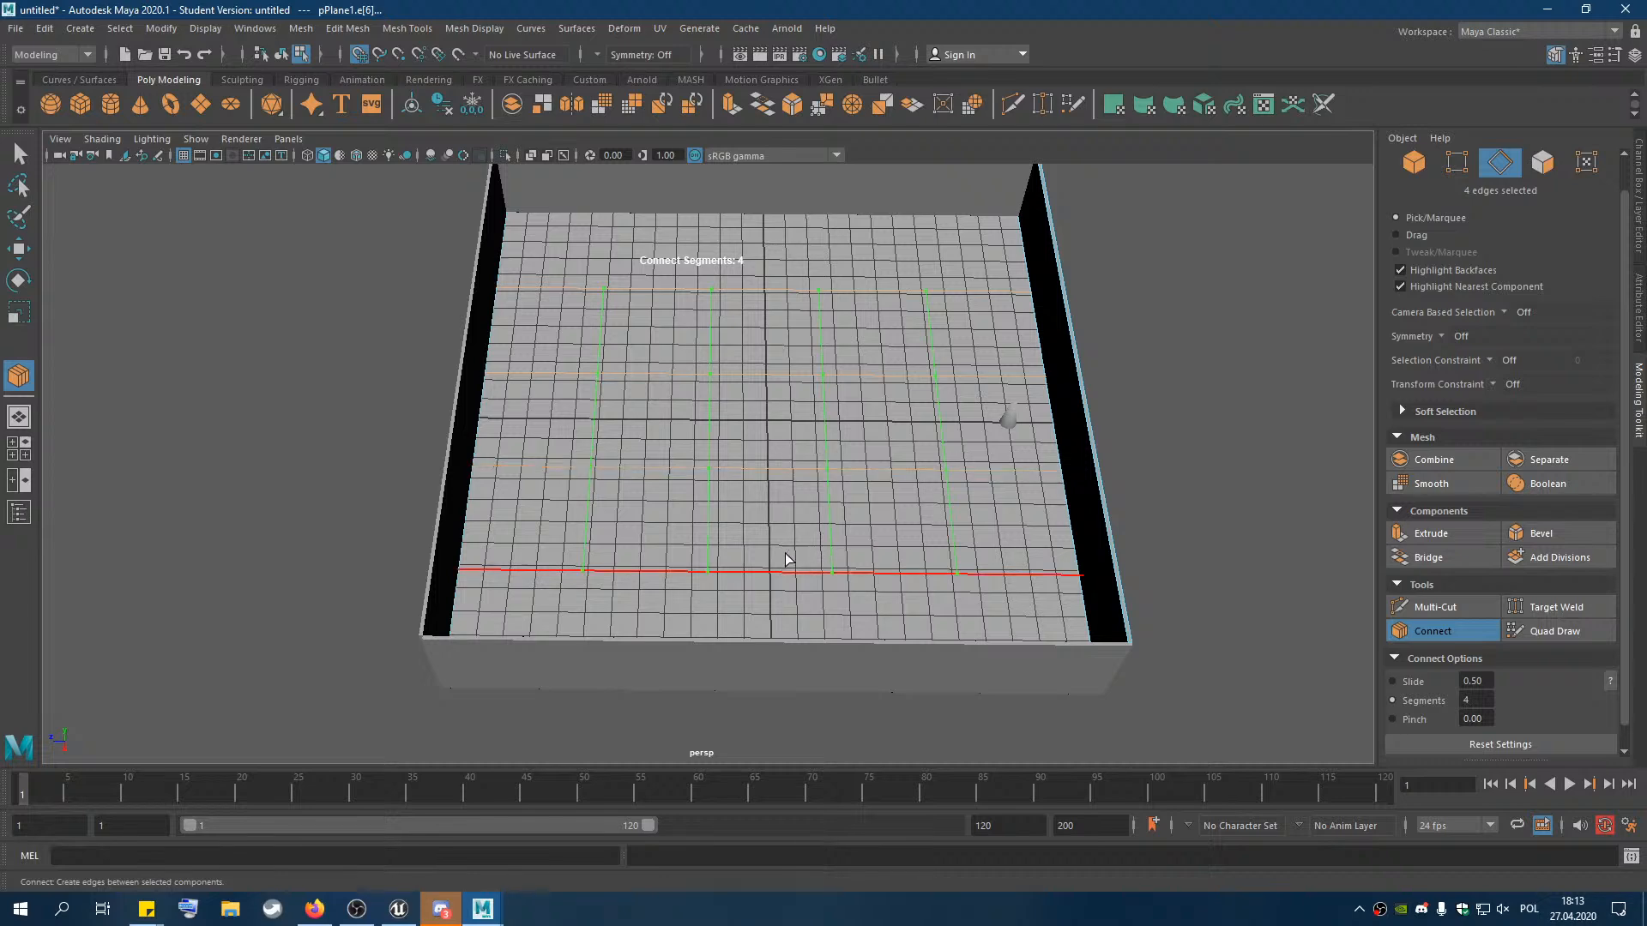
{"action": "left_click", "coordinate": [778, 221]}
{"action": "left_click_drag", "start_coordinate": [877, 507], "coordinate": [924, 506], "text": "alt"}
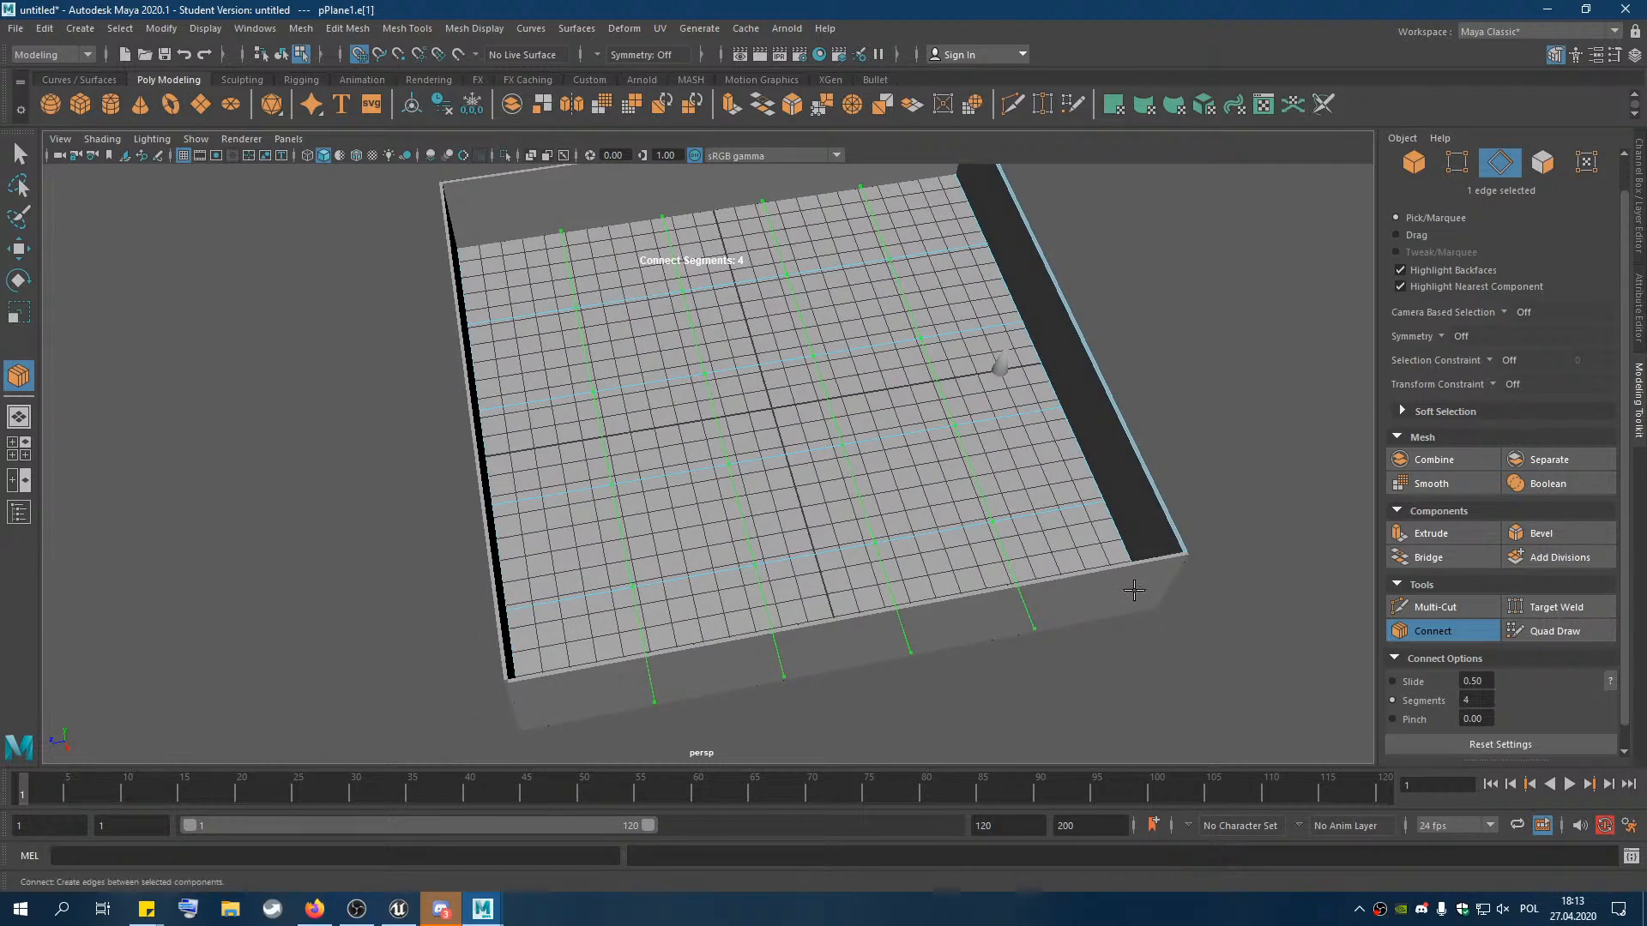
{"action": "key", "text": "w"}
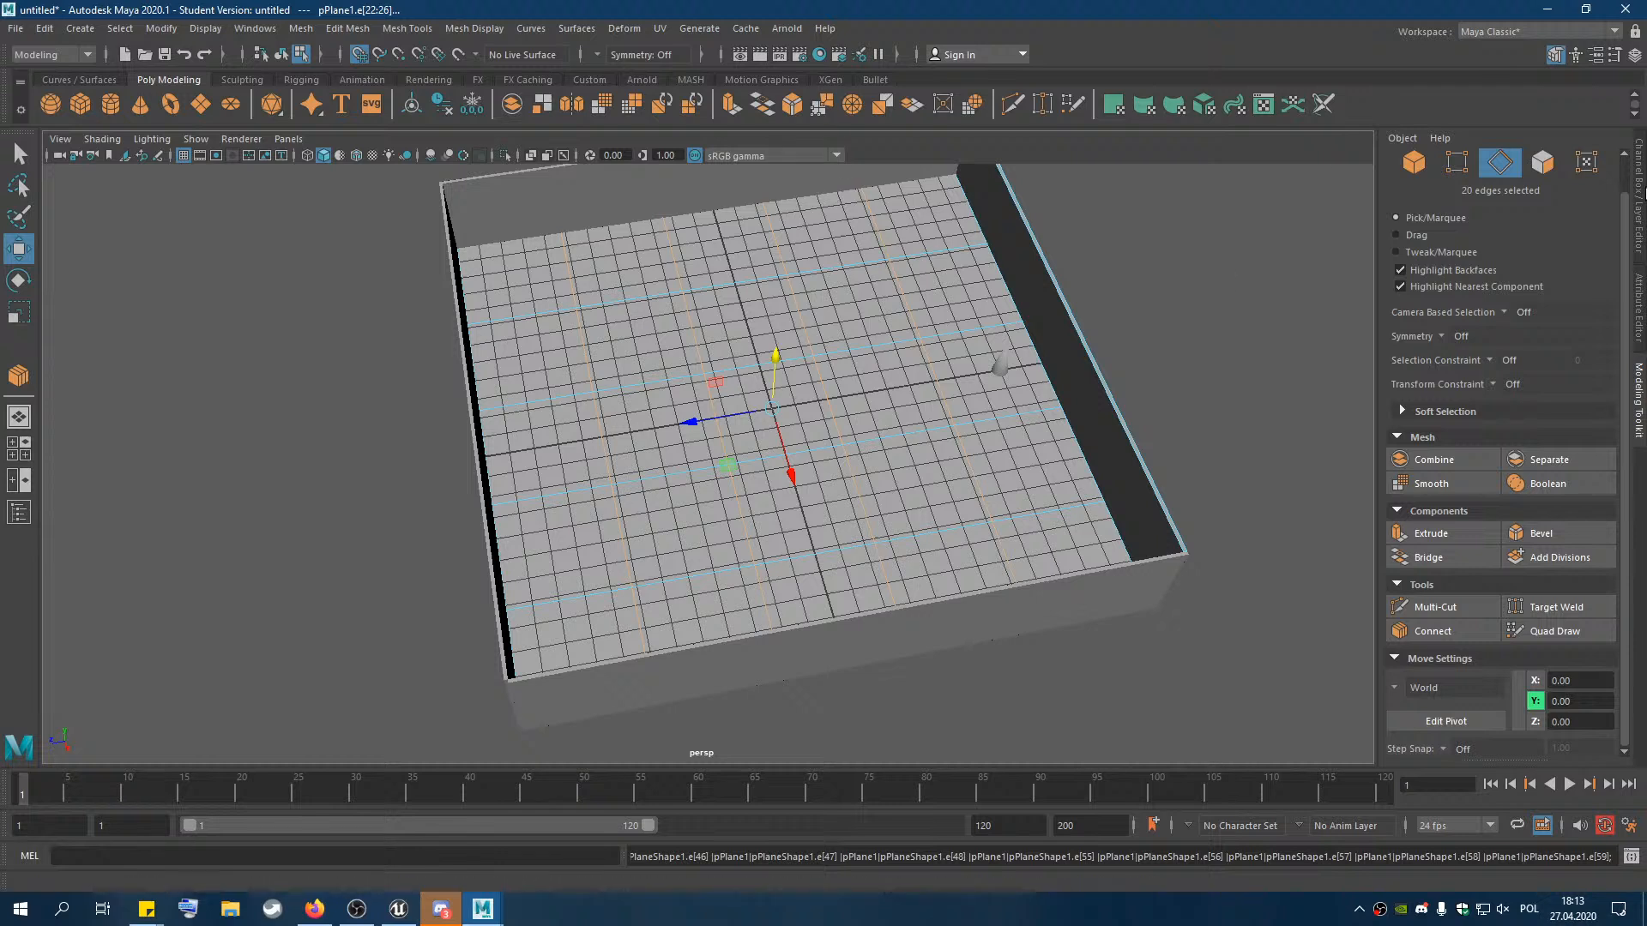
Select the two outermost floor edge loops running along X and hide the viewport grid
{"action": "left_click", "coordinate": [1539, 161]}
{"action": "left_click", "coordinate": [651, 363]}
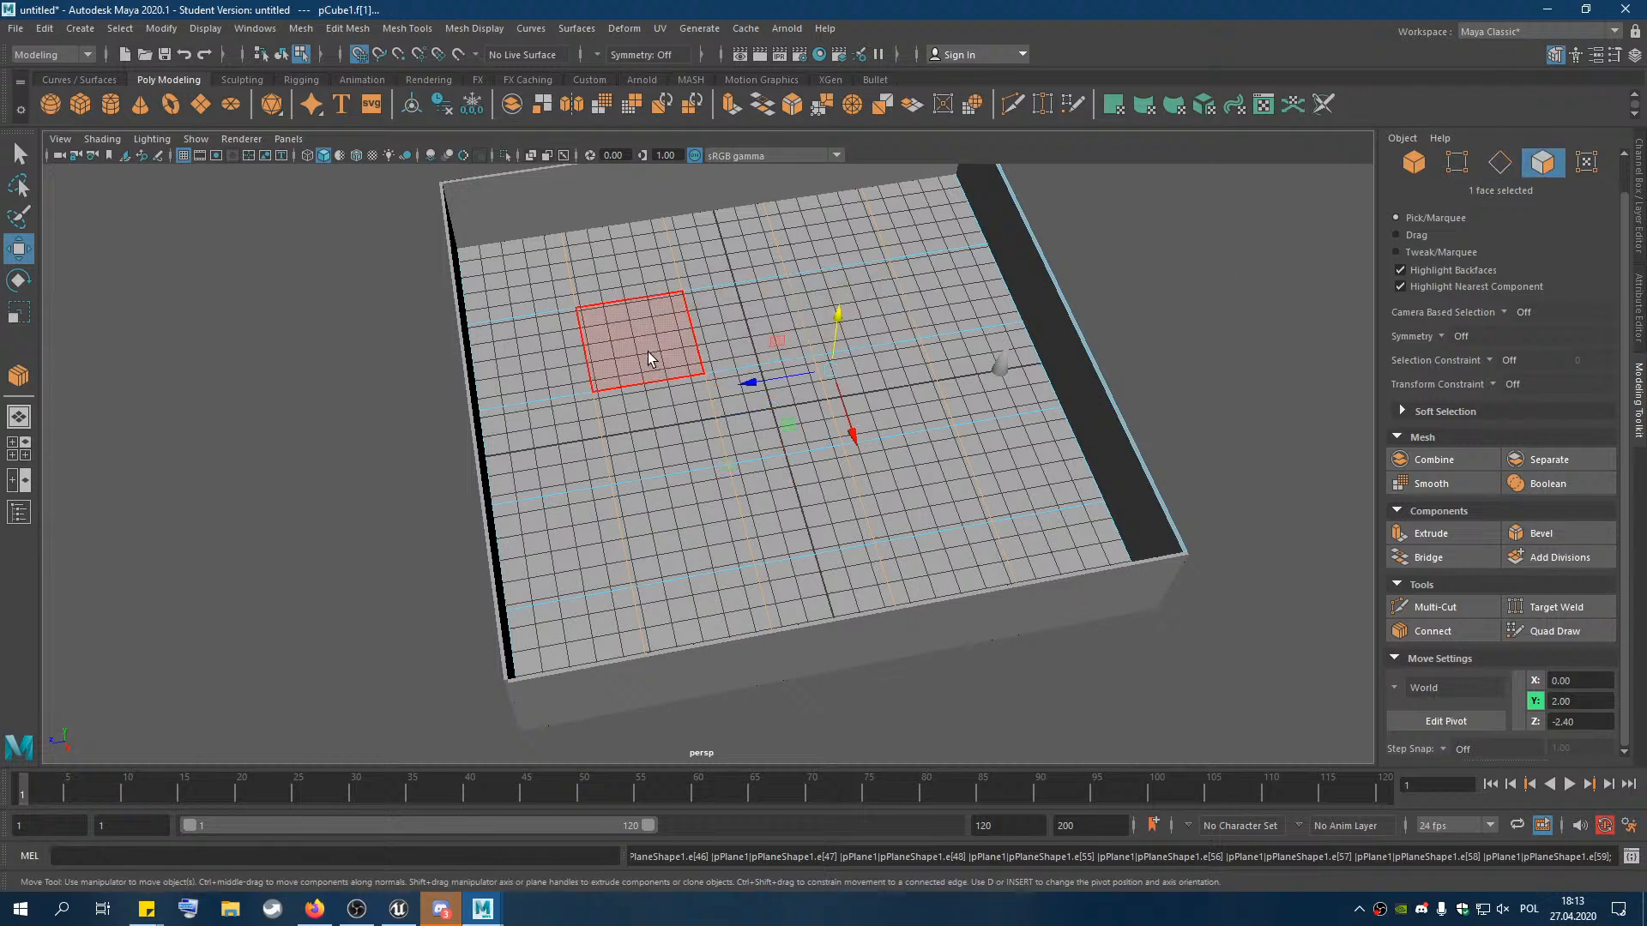
{"action": "left_click", "coordinate": [1504, 169]}
{"action": "left_click", "coordinate": [600, 435]}
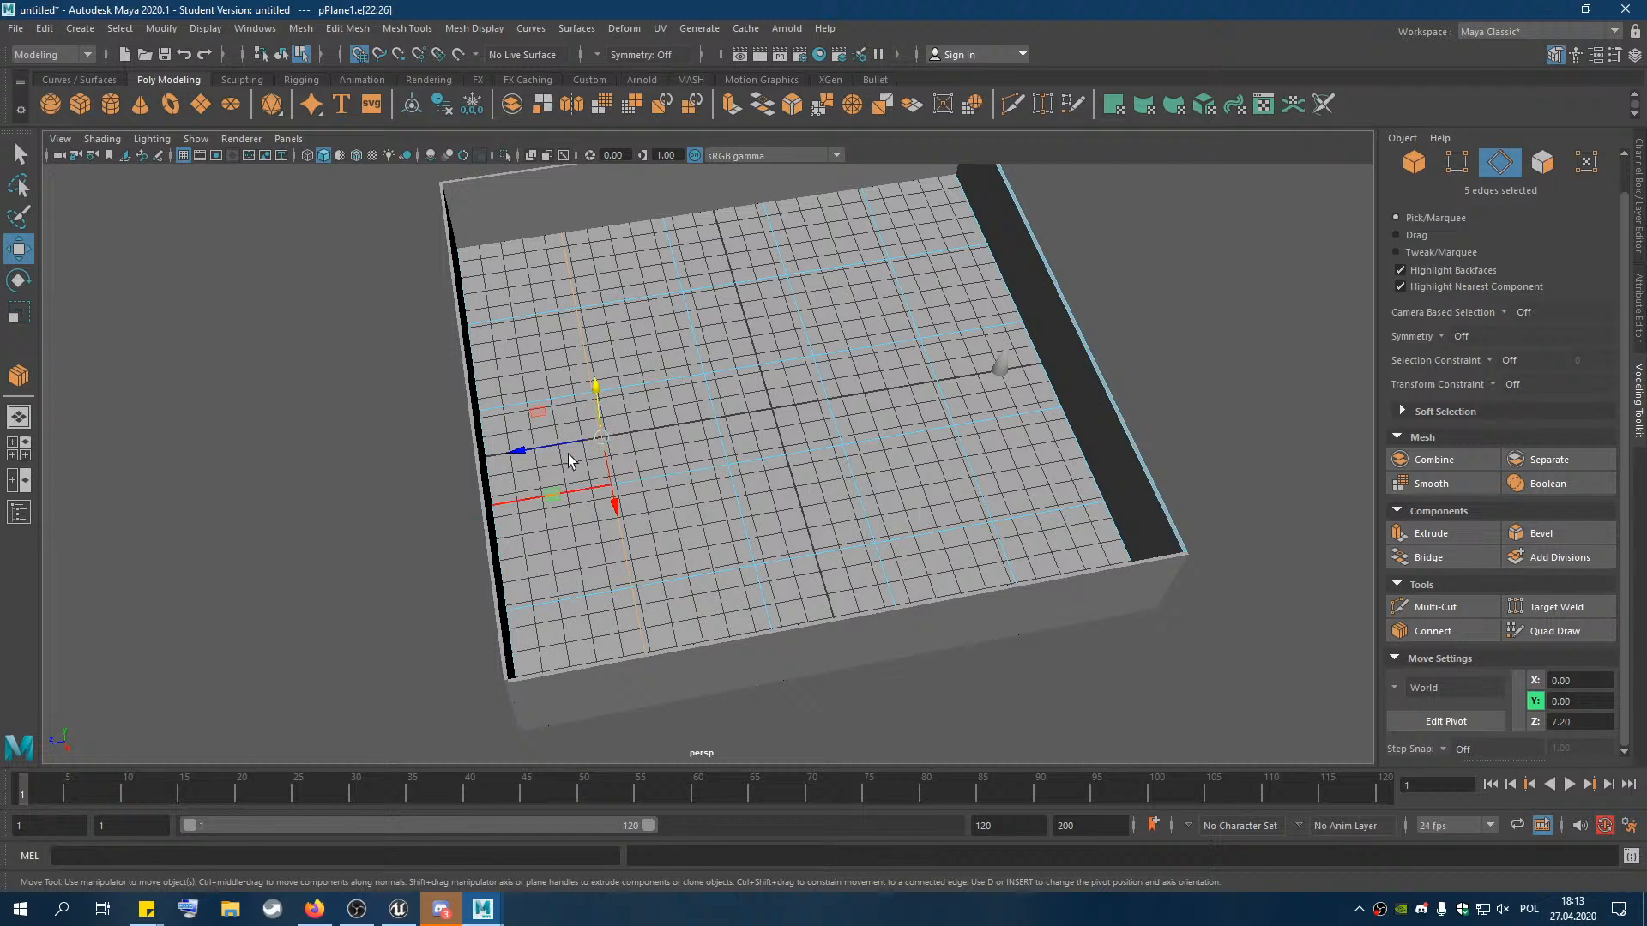
{"action": "double_click", "coordinate": [930, 367], "text": "shift"}
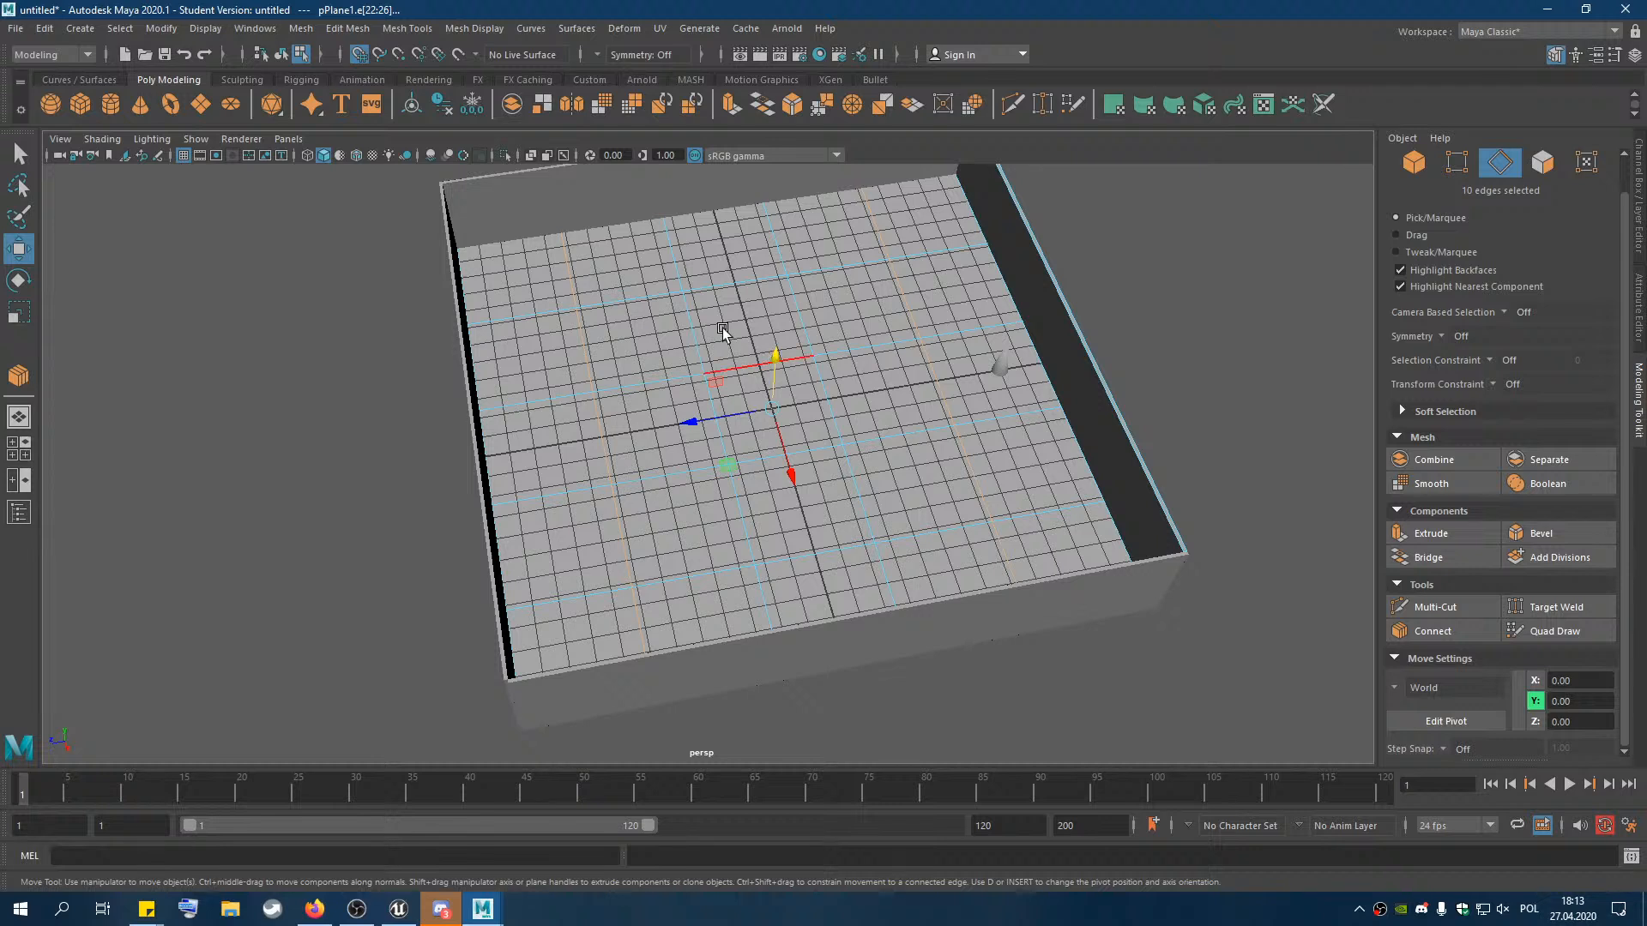
{"action": "left_click", "coordinate": [183, 155]}
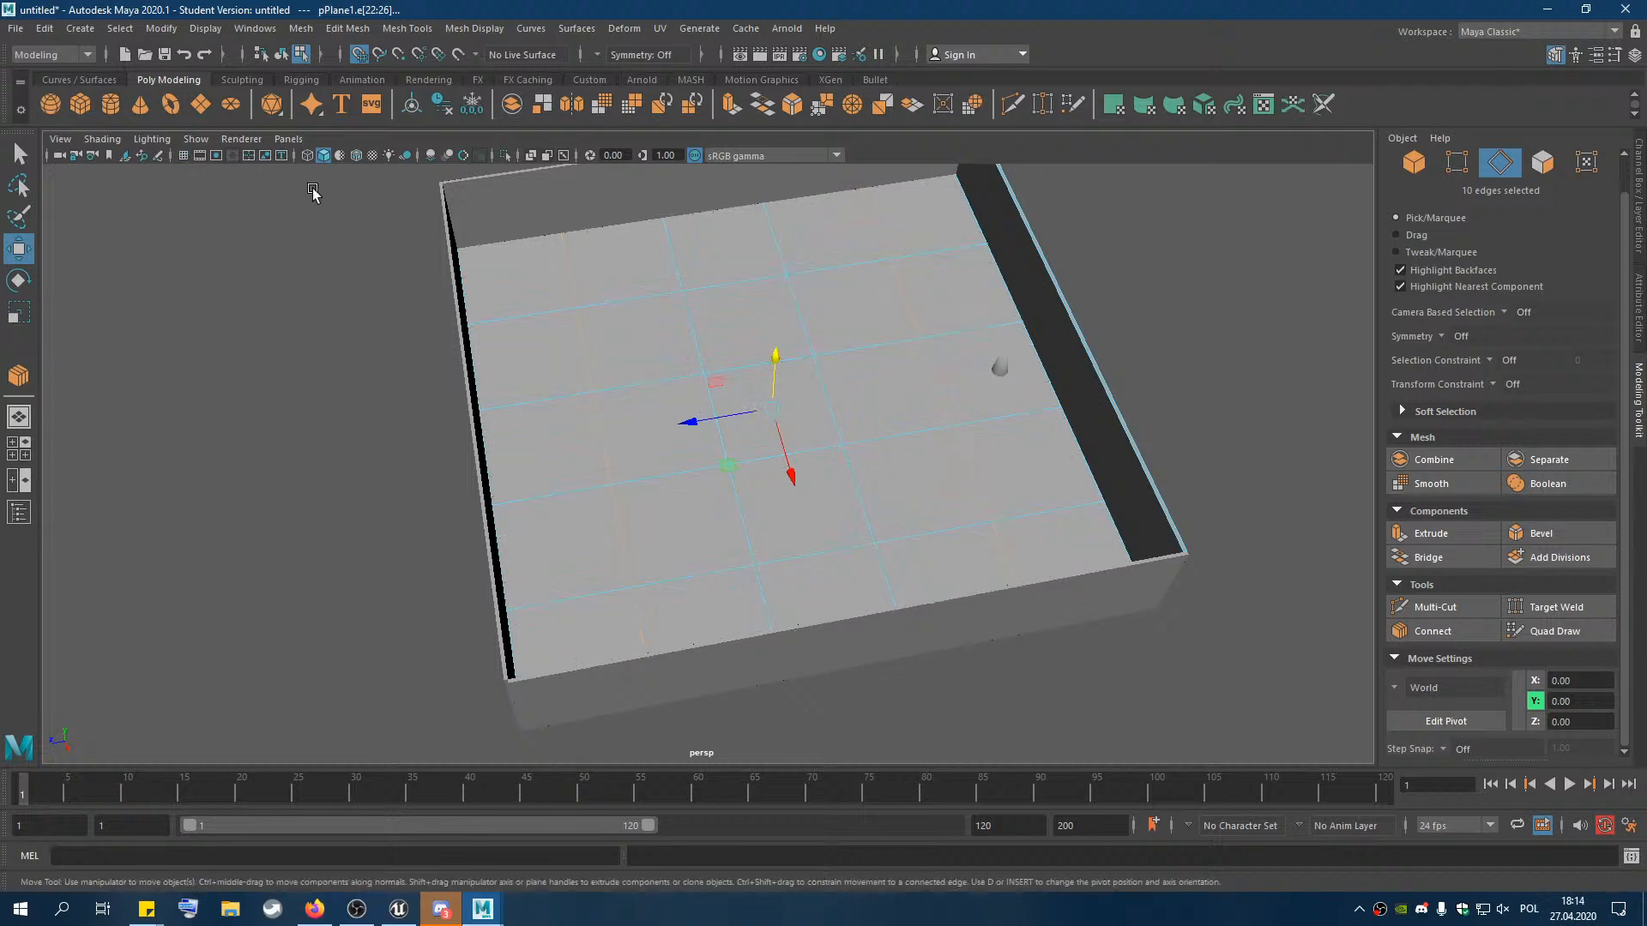
{"action": "key", "text": "r"}
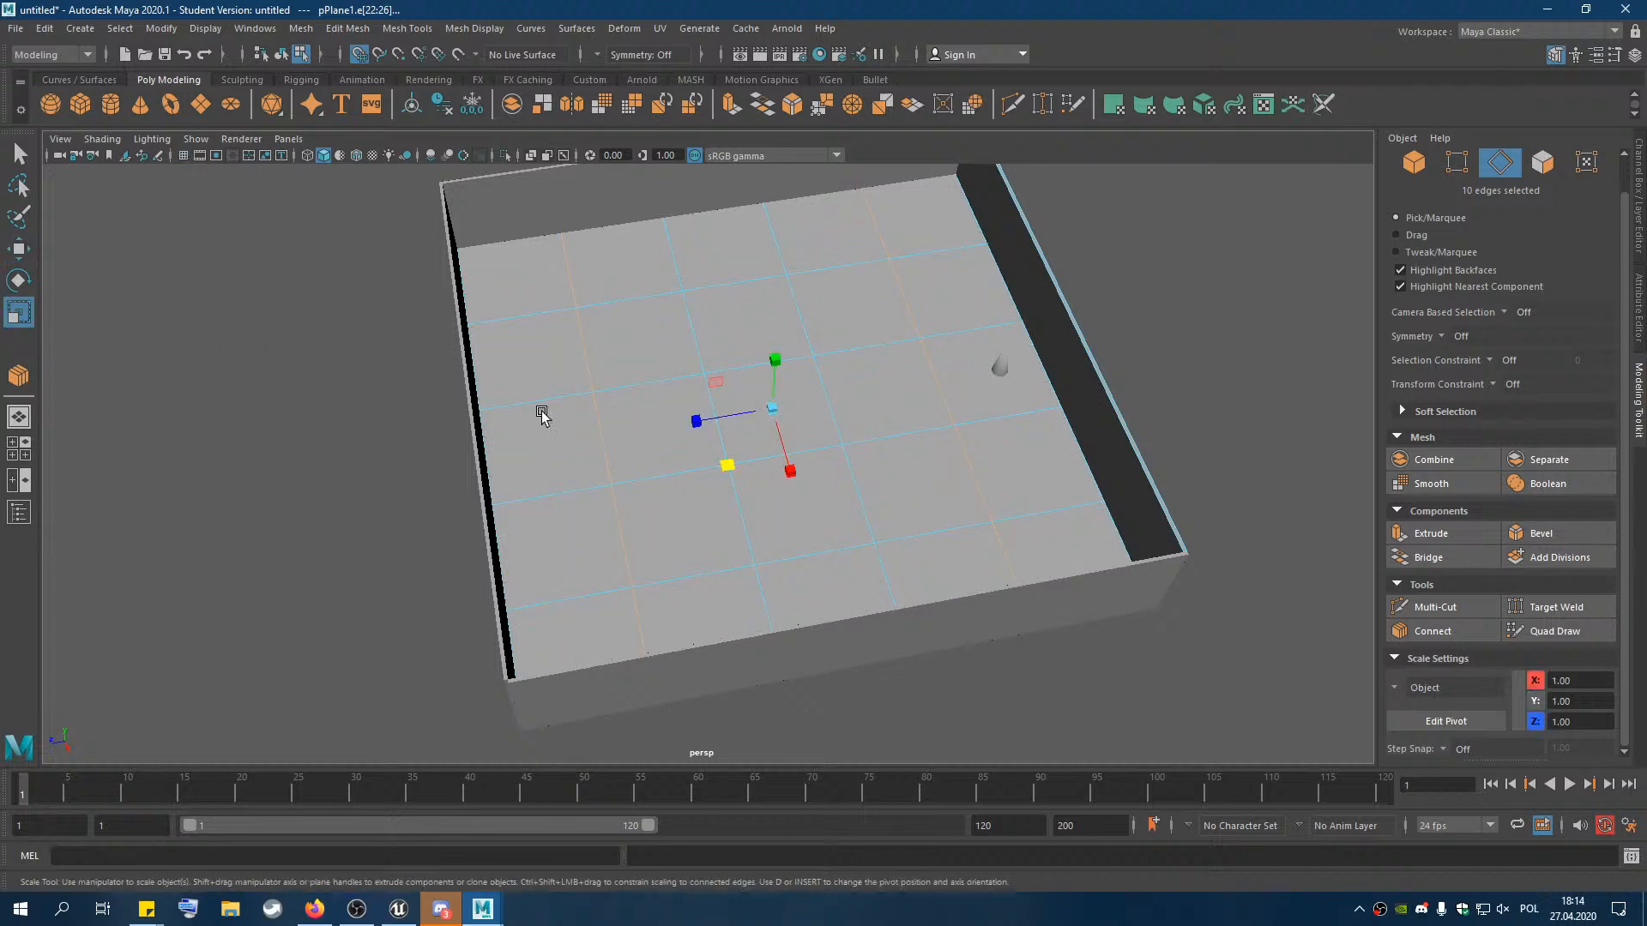
Try scaling the outer edge loops inward along Z and uniformly together with the crossing outer loops, undoing each attempt
{"action": "left_click_drag", "start_coordinate": [696, 421], "coordinate": [730, 424]}
{"action": "key", "text": "ctrl+z"}
{"action": "double_click", "coordinate": [922, 260], "text": "shift"}
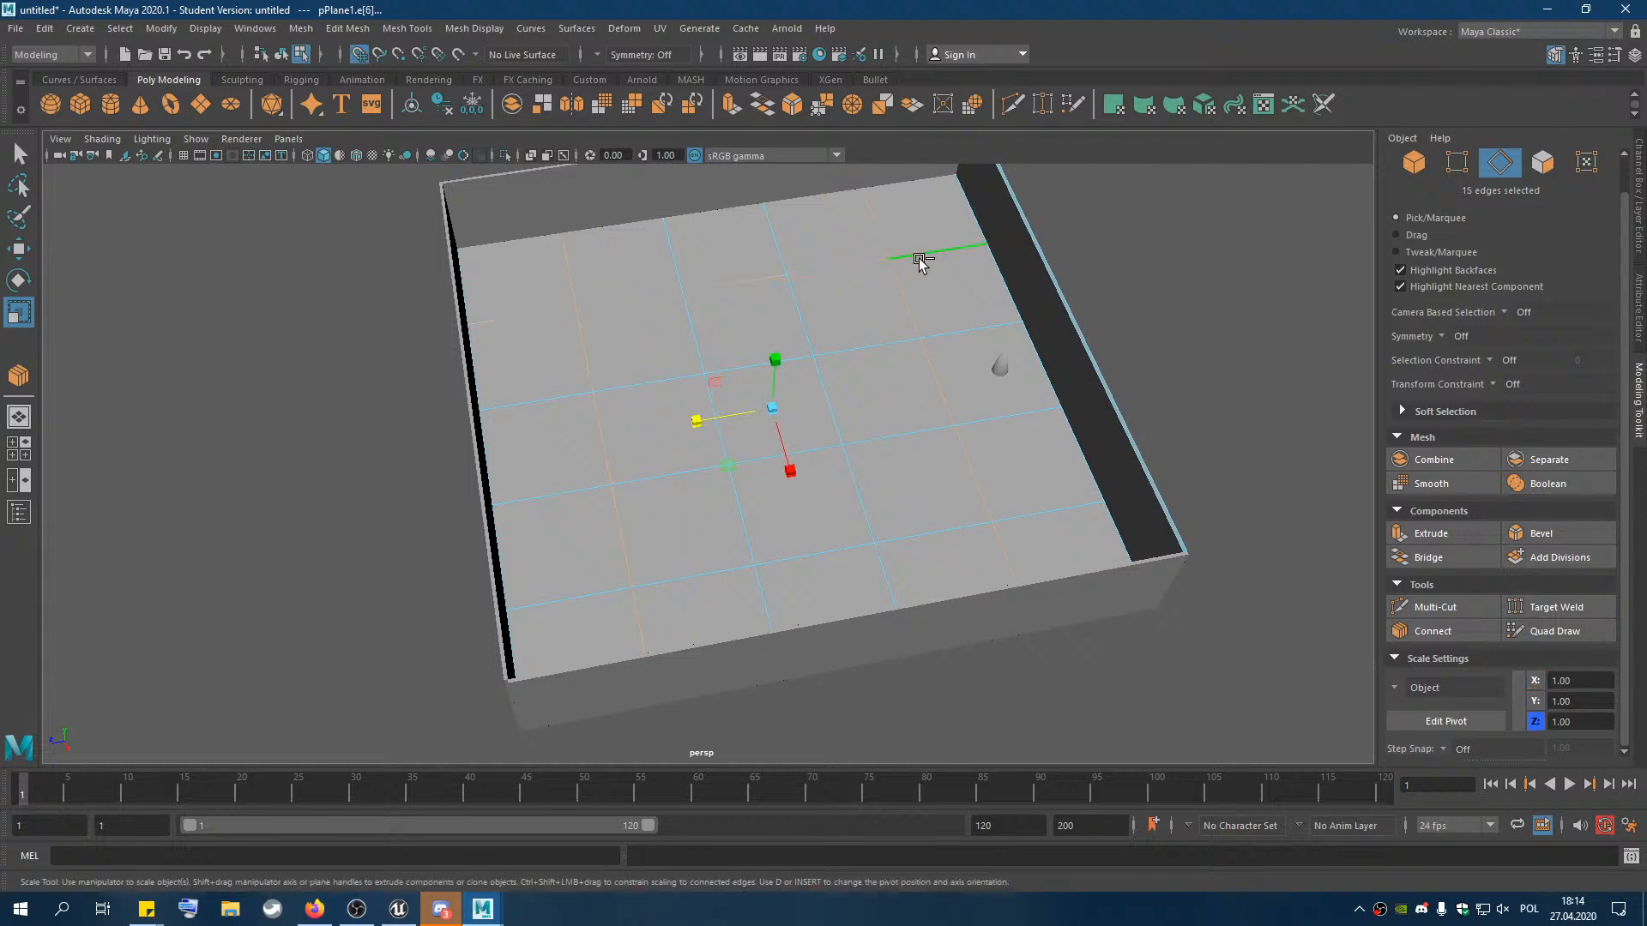
{"action": "double_click", "coordinate": [1018, 517], "text": "shift"}
{"action": "left_click_drag", "start_coordinate": [772, 408], "coordinate": [735, 372]}
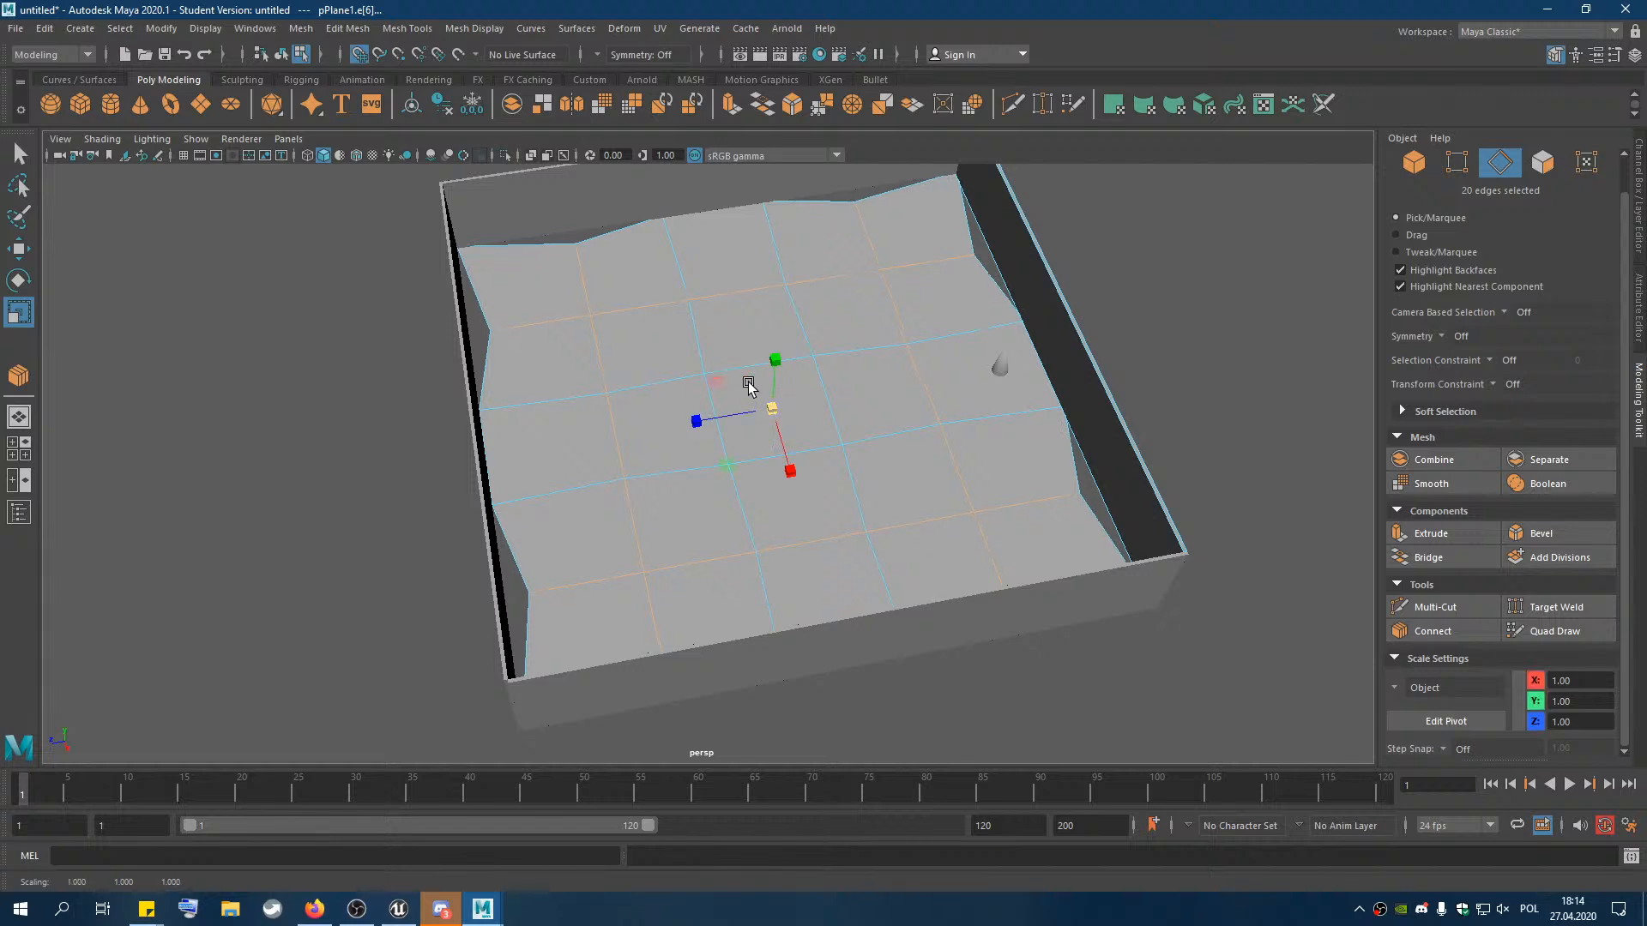
{"action": "key", "text": "ctrl+z"}
{"action": "key", "text": "ctrl+z"}
{"action": "key", "text": "ctrl+z"}
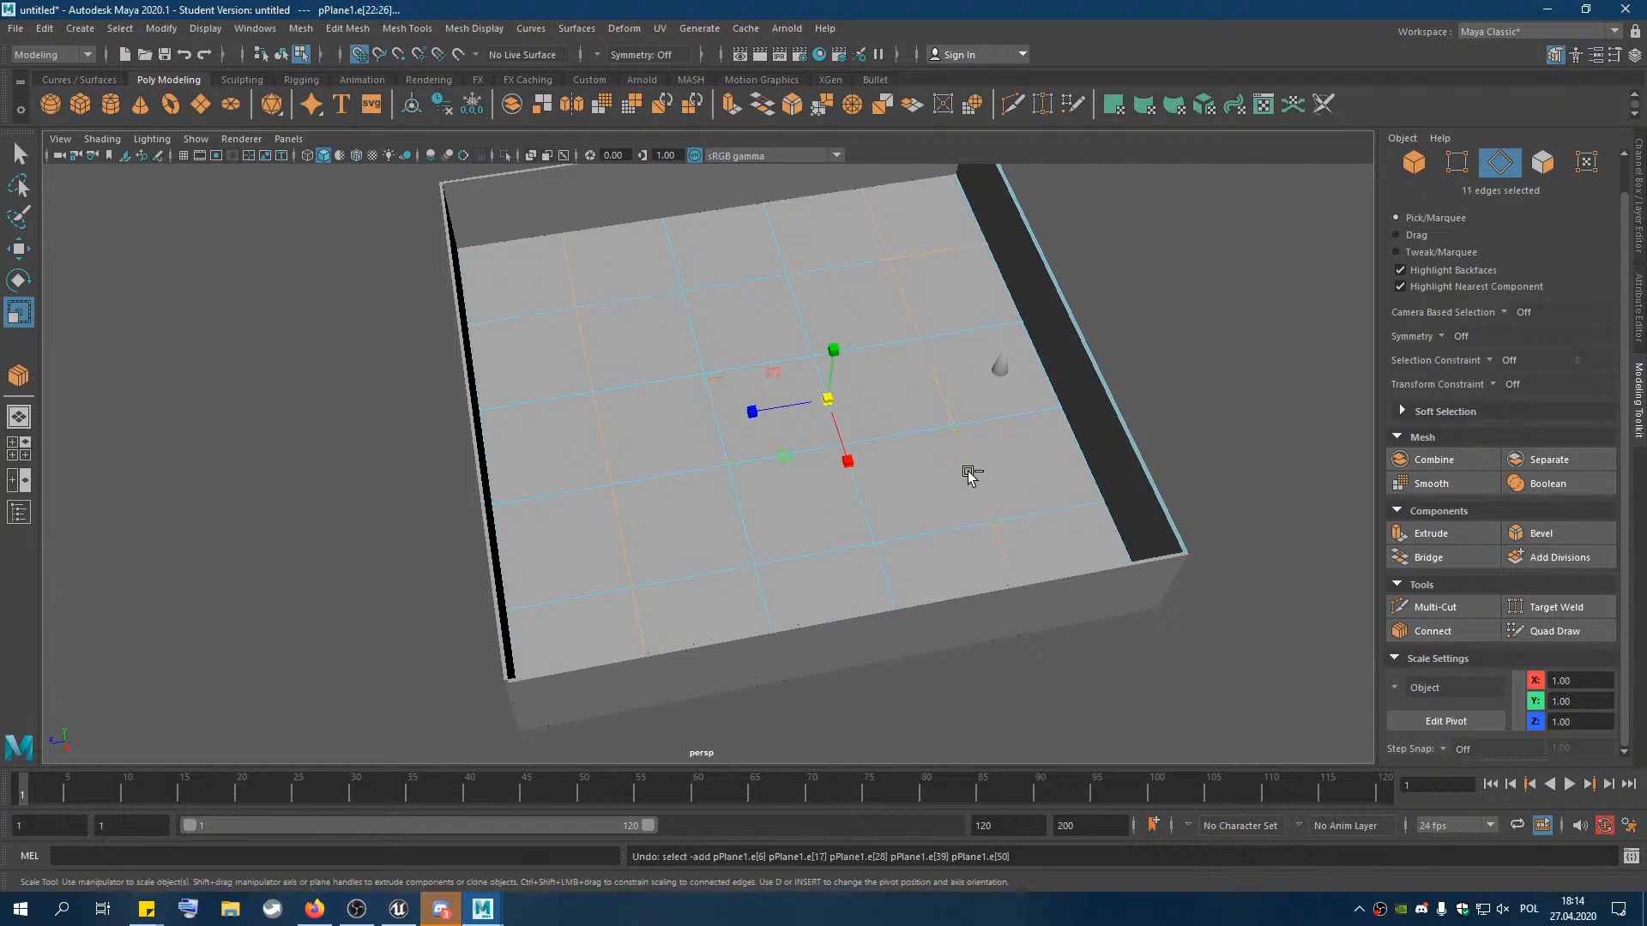
{"action": "left_click_drag", "start_coordinate": [753, 411], "coordinate": [794, 412]}
{"action": "key", "text": "ctrl+z"}
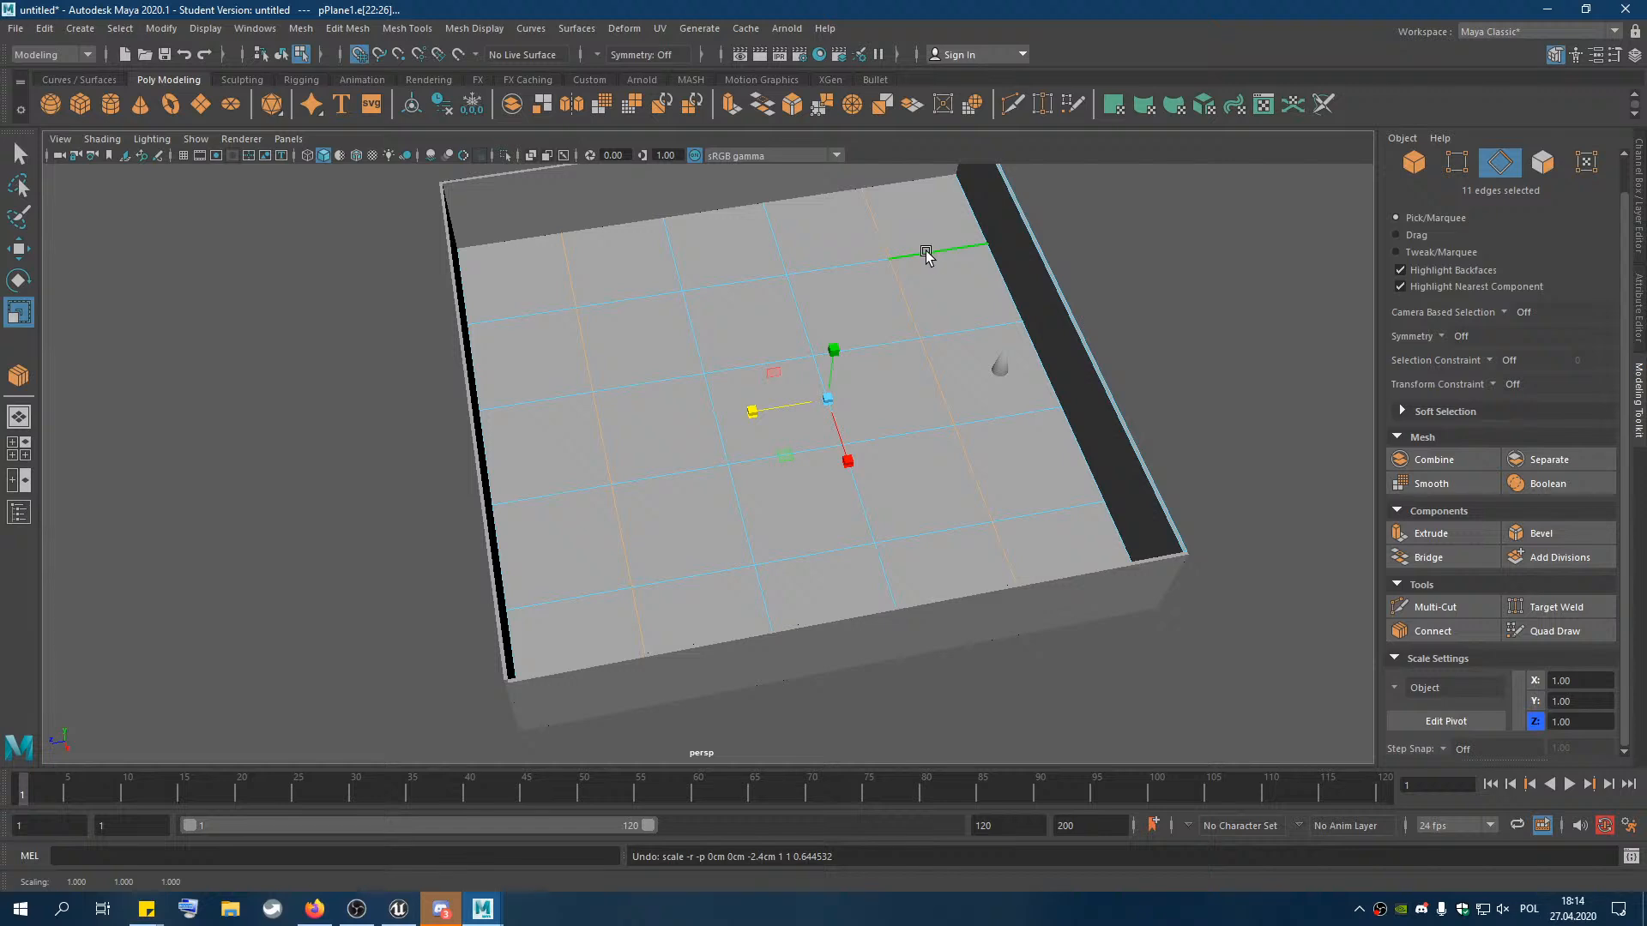
Deselect the stray edge and scale the two outer X-direction loops along Z to about 0.46, toward the floor's centre
{"action": "left_click", "coordinate": [929, 257], "text": "ctrl"}
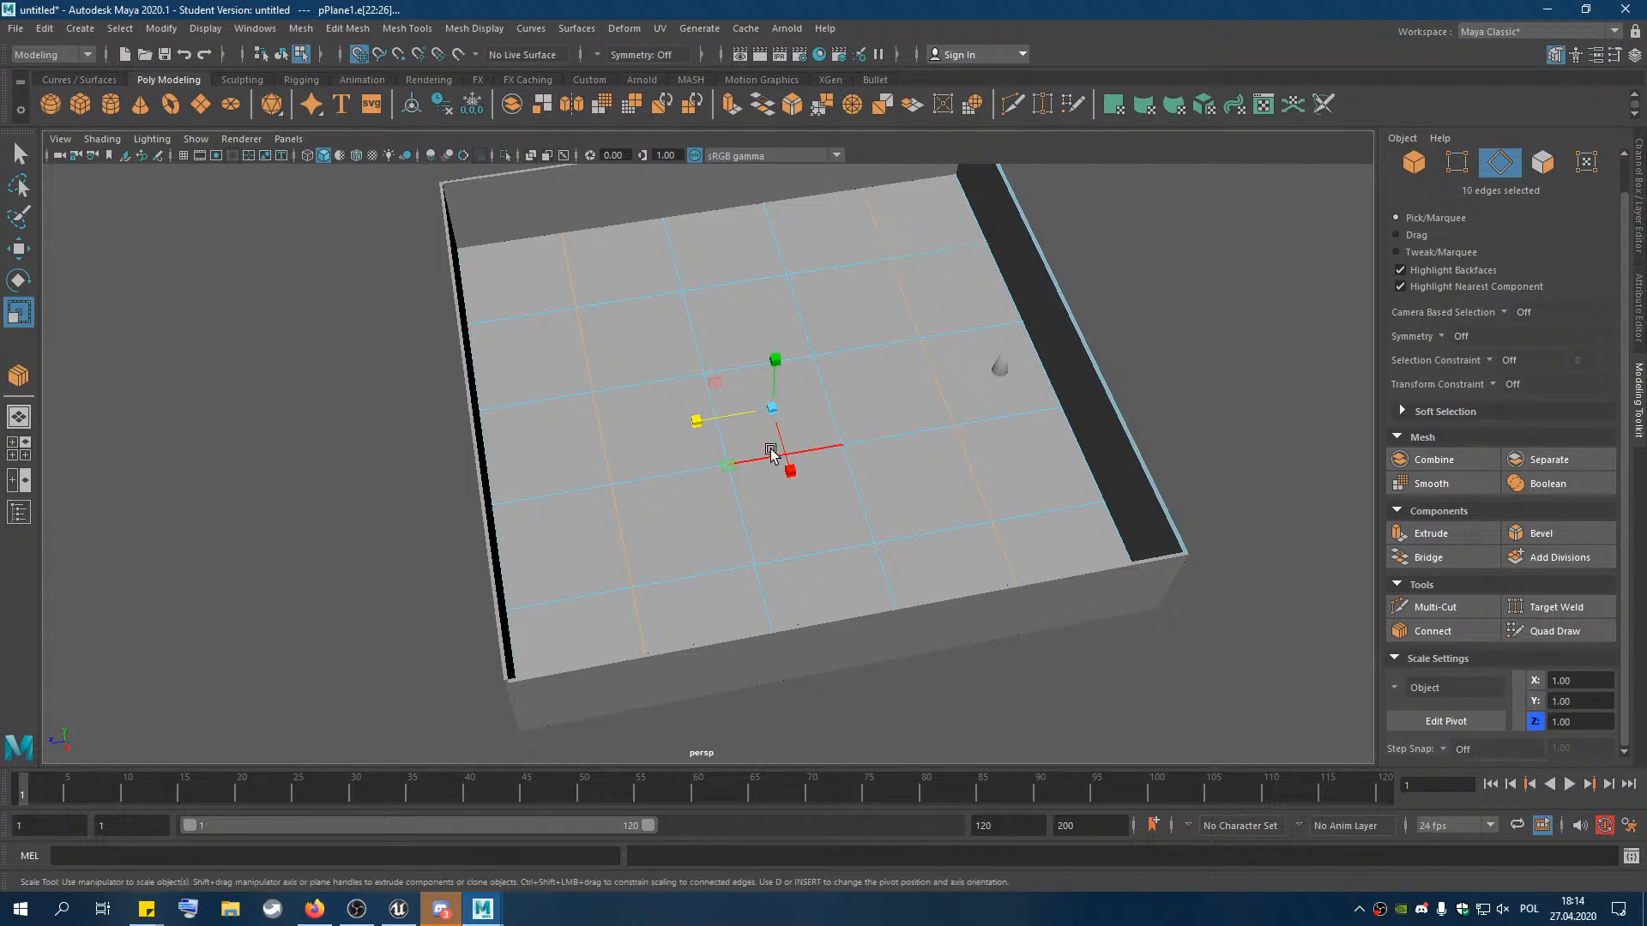
{"action": "left_click_drag", "start_coordinate": [698, 422], "coordinate": [727, 421]}
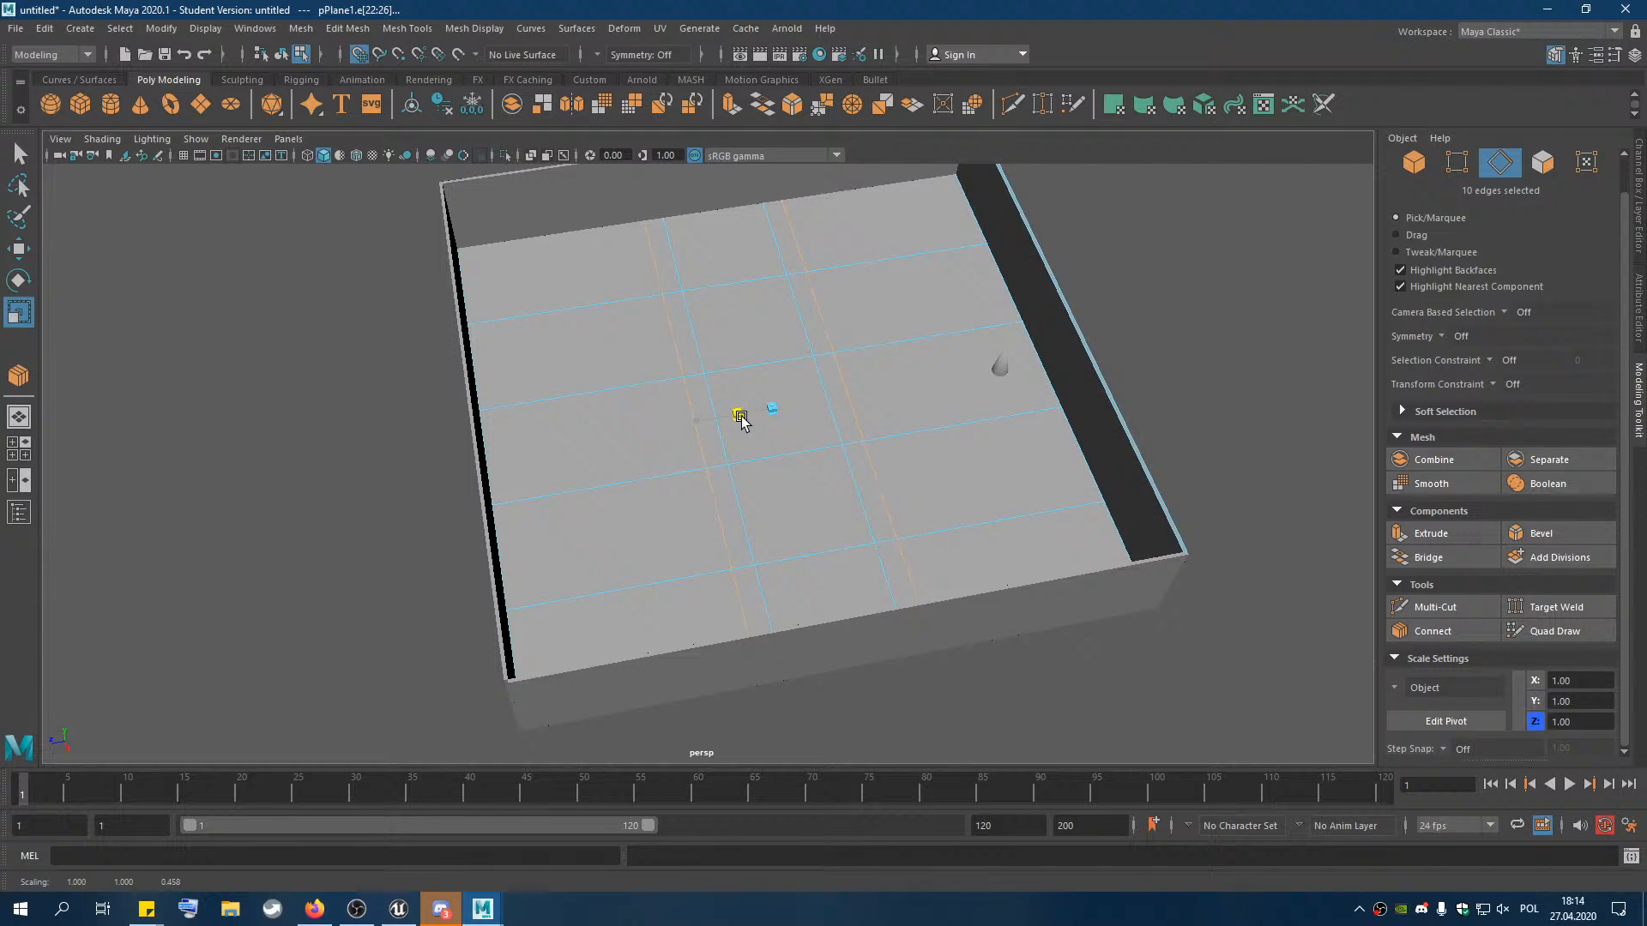
{"action": "left_click_drag", "start_coordinate": [741, 420], "coordinate": [744, 421]}
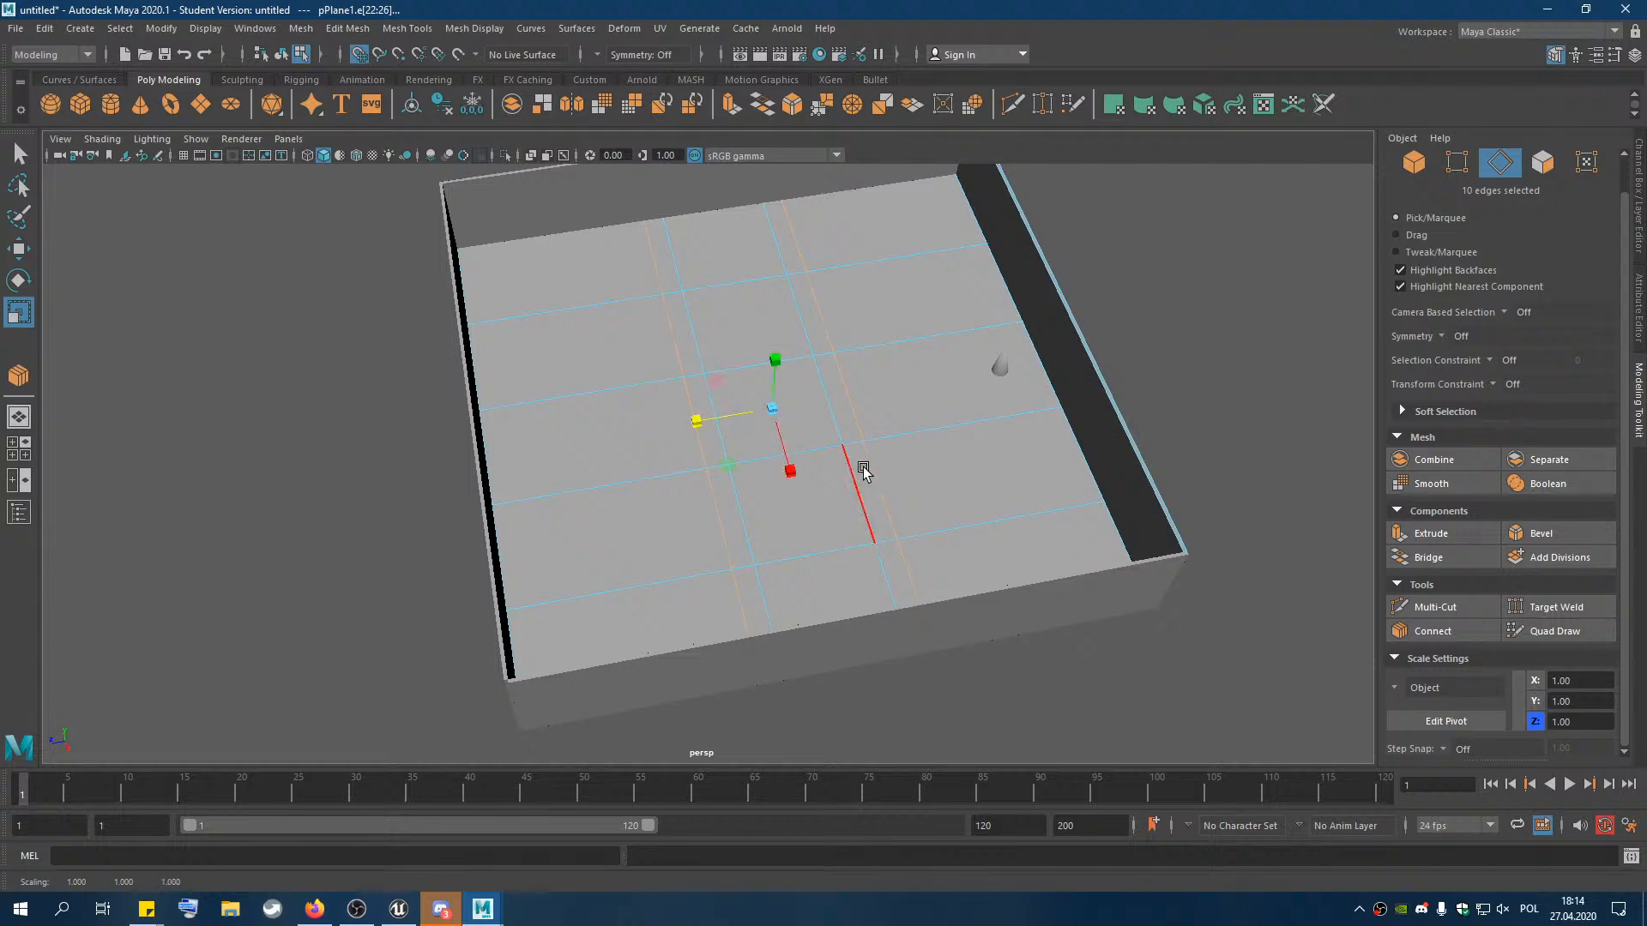
Select the two outer floor edge loops running along Z and scale them along X until they sit just outside the inner loops
{"action": "double_click", "coordinate": [967, 534]}
{"action": "double_click", "coordinate": [893, 261], "text": "shift"}
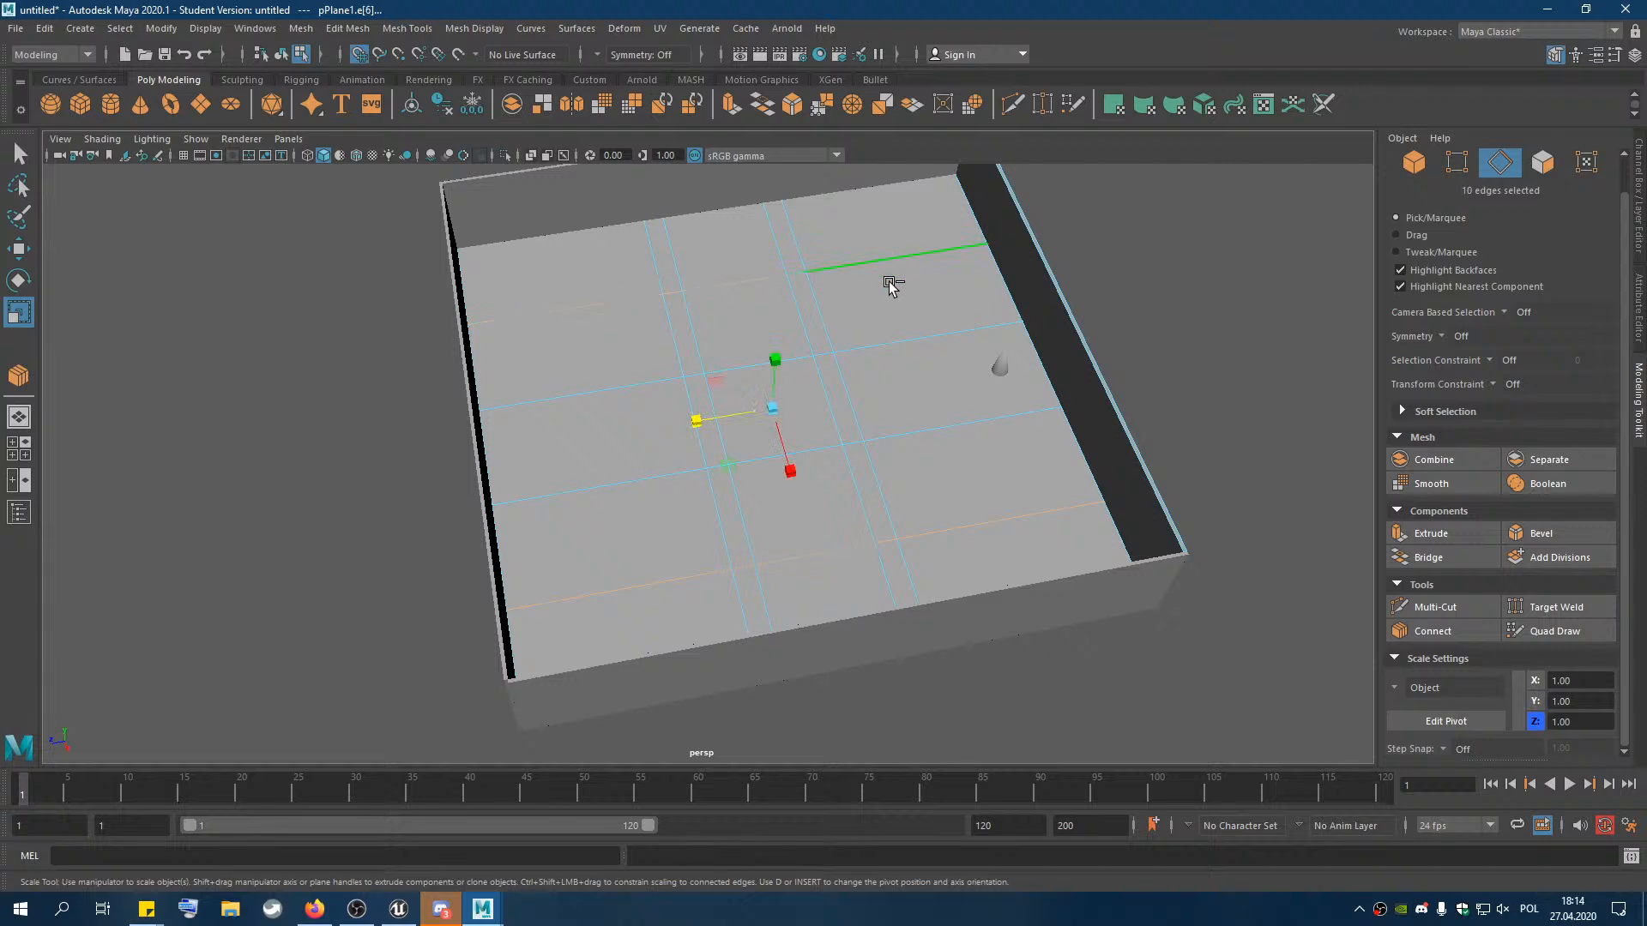
{"action": "left_click_drag", "start_coordinate": [802, 474], "coordinate": [802, 423]}
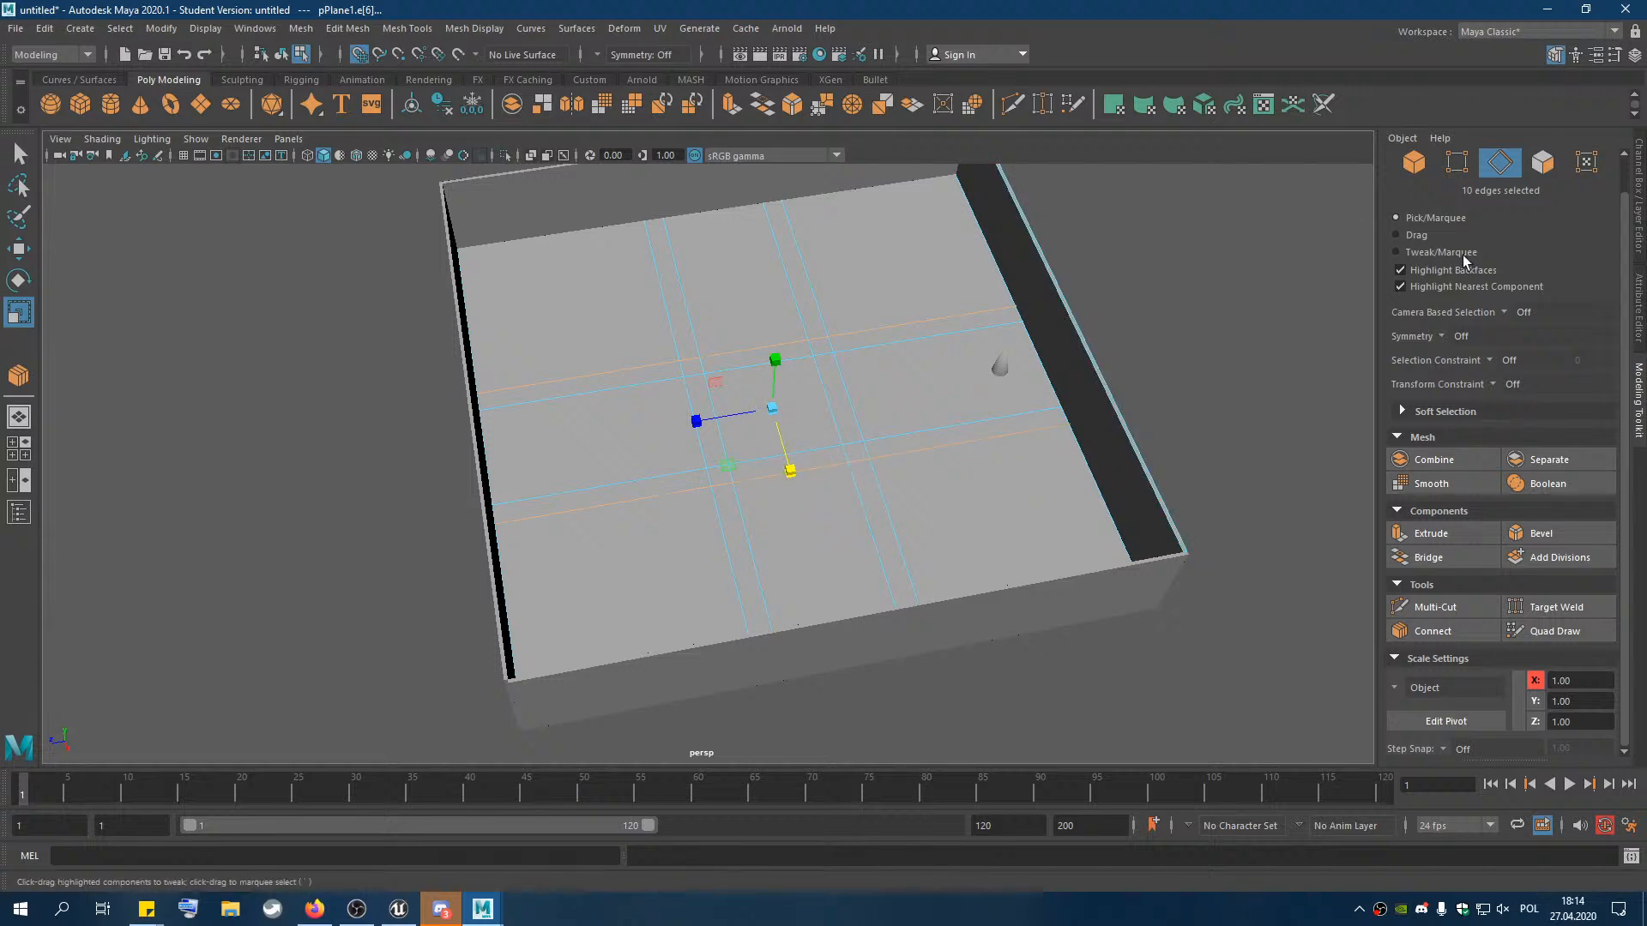
Select the two inner floor edge loops running along X and scale them along Z toward the floor's centre
{"action": "double_click", "coordinate": [837, 402]}
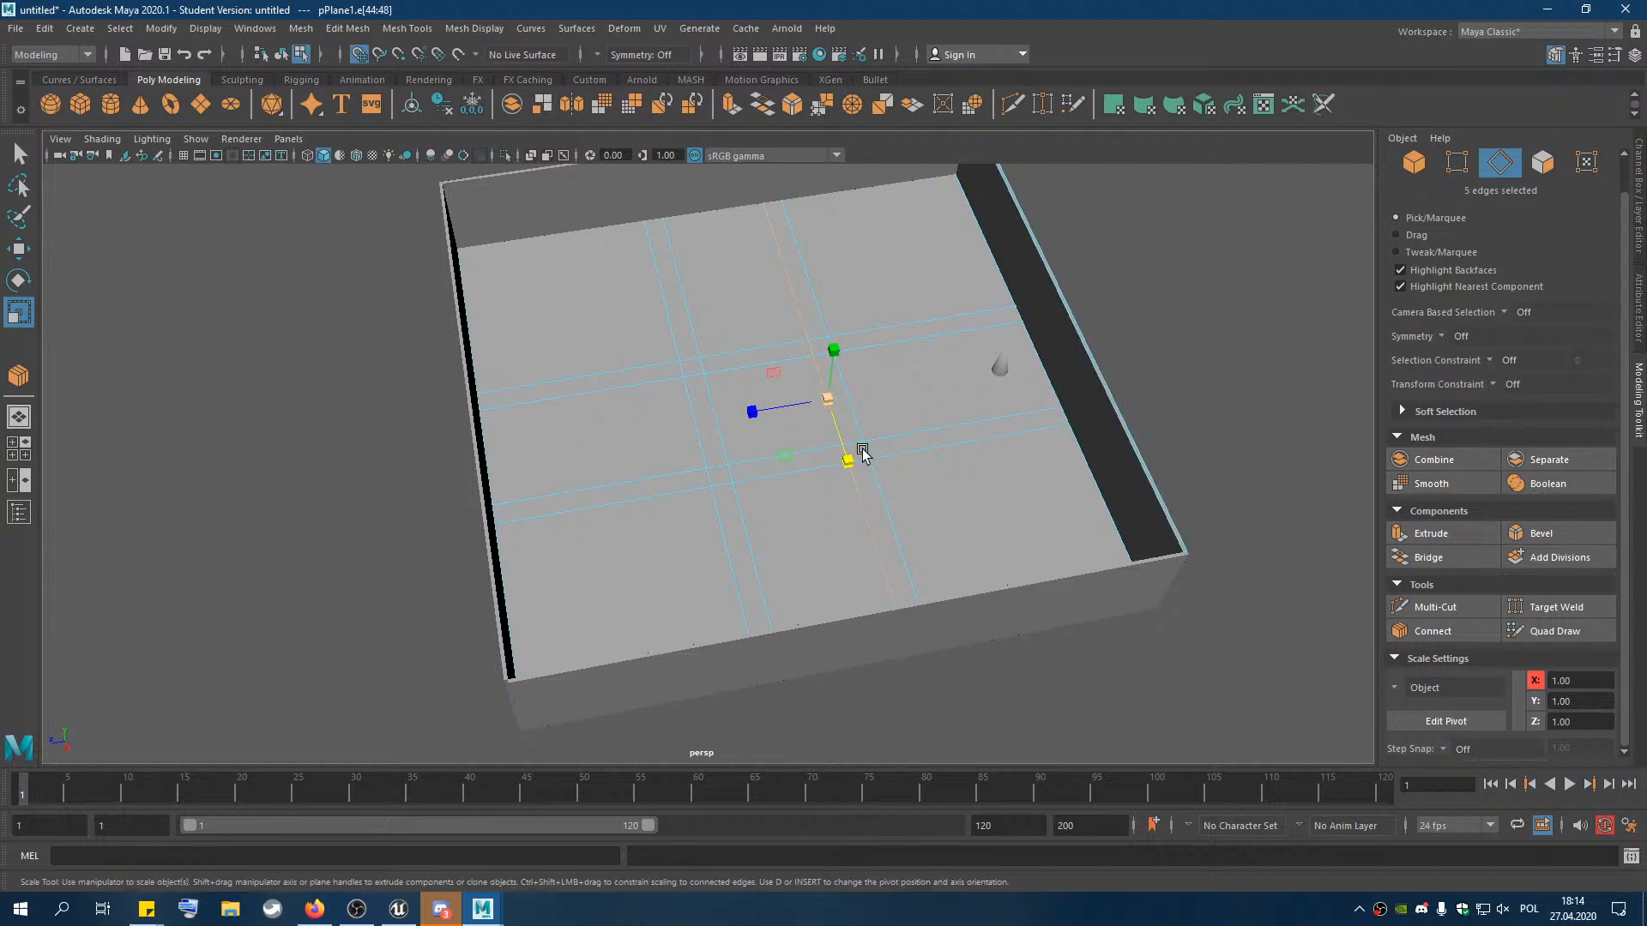
{"action": "double_click", "coordinate": [716, 418], "text": "shift"}
{"action": "left_click_drag", "start_coordinate": [706, 420], "coordinate": [750, 423]}
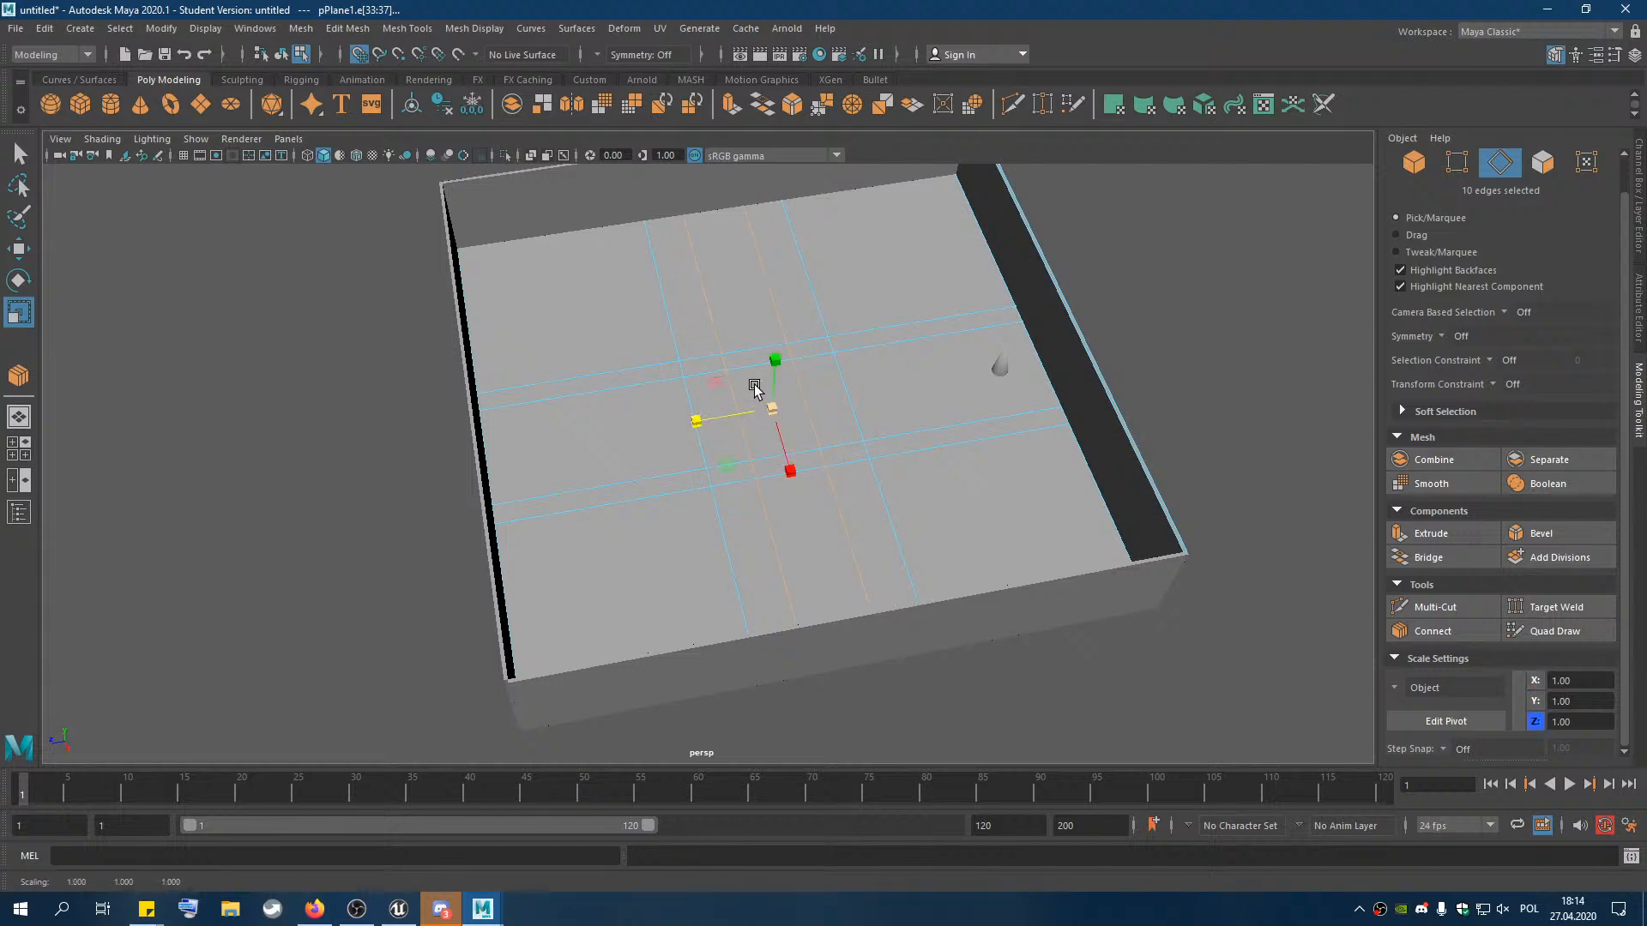
{"action": "left_click_drag", "start_coordinate": [722, 433], "coordinate": [845, 422], "text": "alt"}
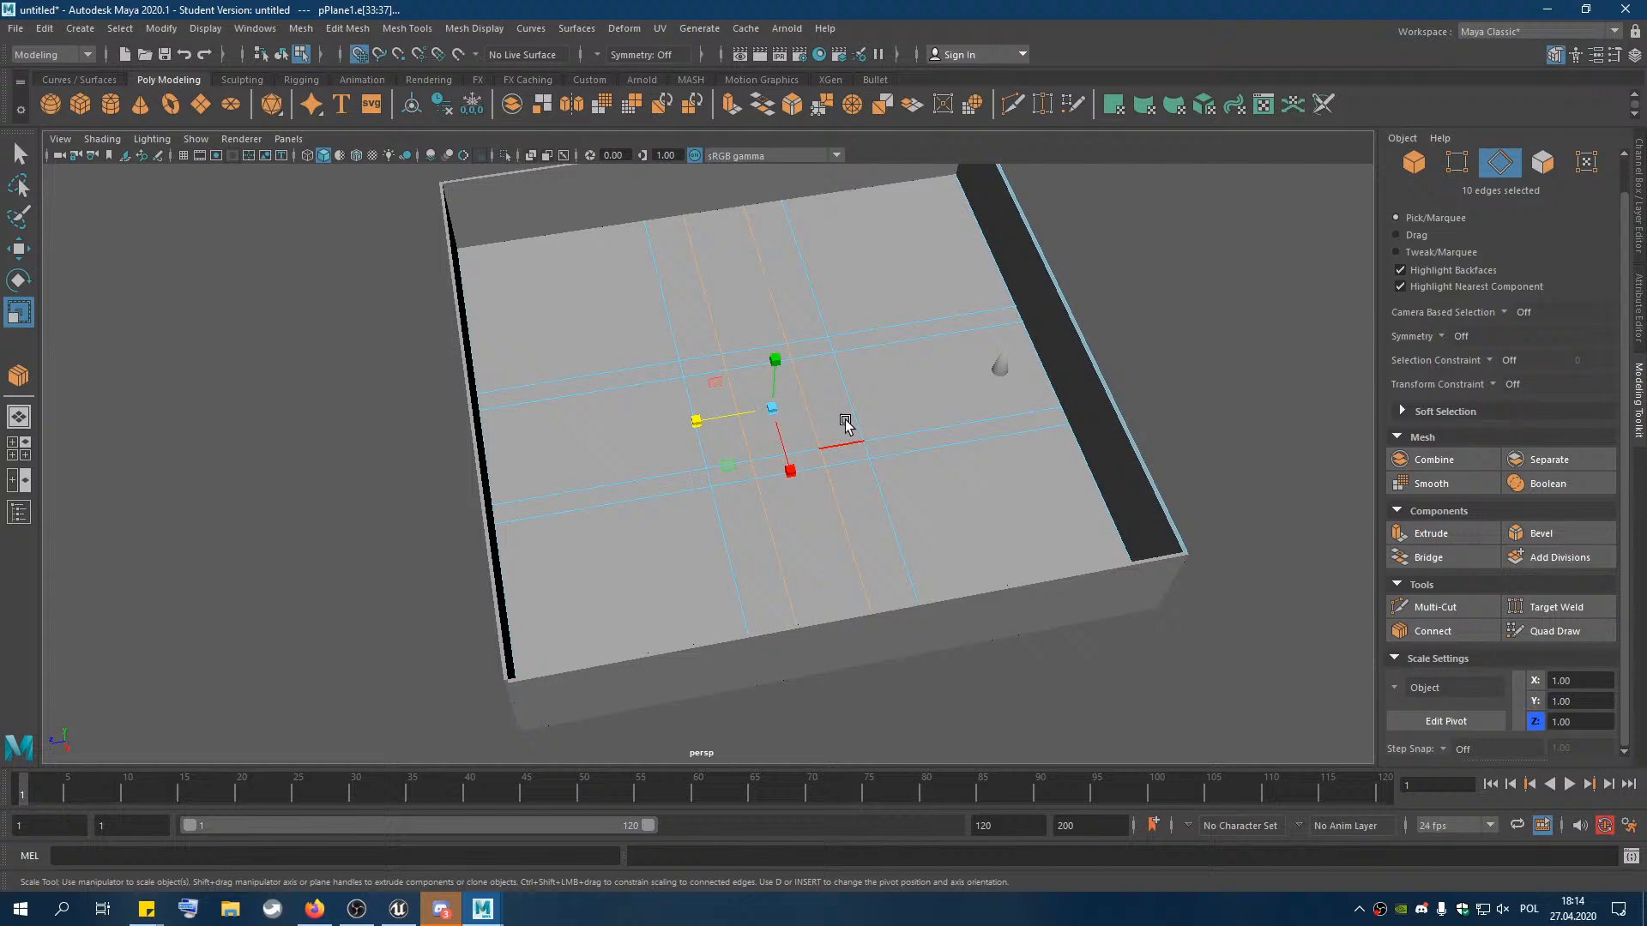
Select the two inner floor edge loops running along Z and scale them along X toward the floor's centre
{"action": "double_click", "coordinate": [869, 352]}
{"action": "double_click", "coordinate": [903, 440], "text": "shift"}
{"action": "left_click_drag", "start_coordinate": [790, 474], "coordinate": [793, 462]}
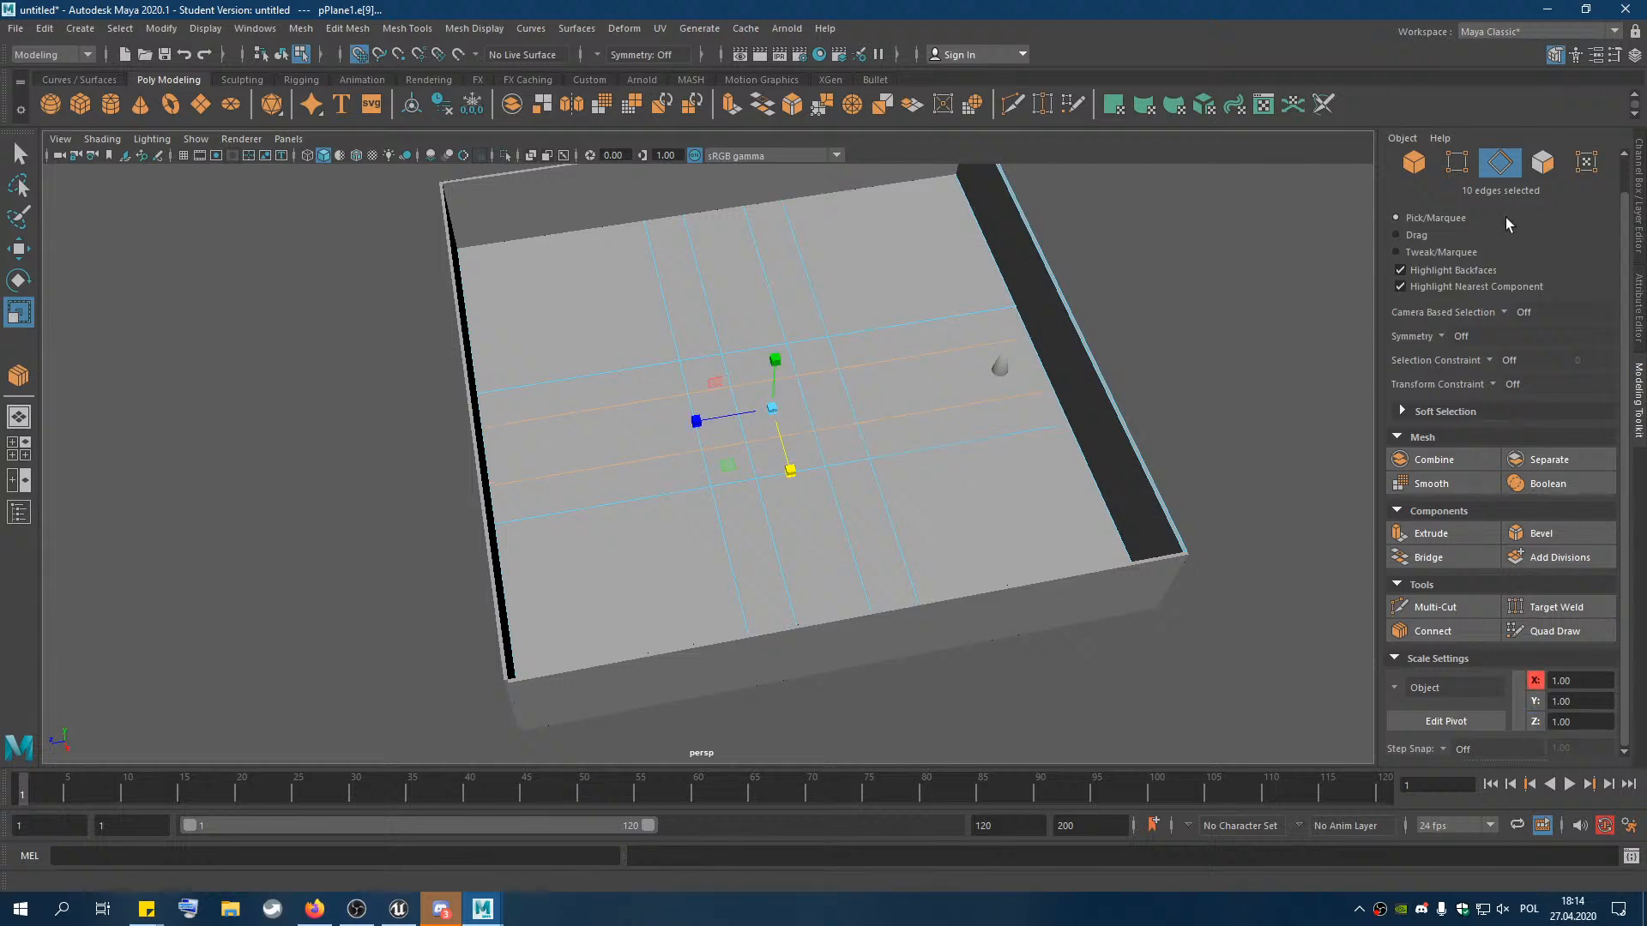
Switch to face selection and select the eight floor faces that form a ring around the central square
{"action": "left_click", "coordinate": [1542, 162]}
{"action": "left_click", "coordinate": [718, 398]}
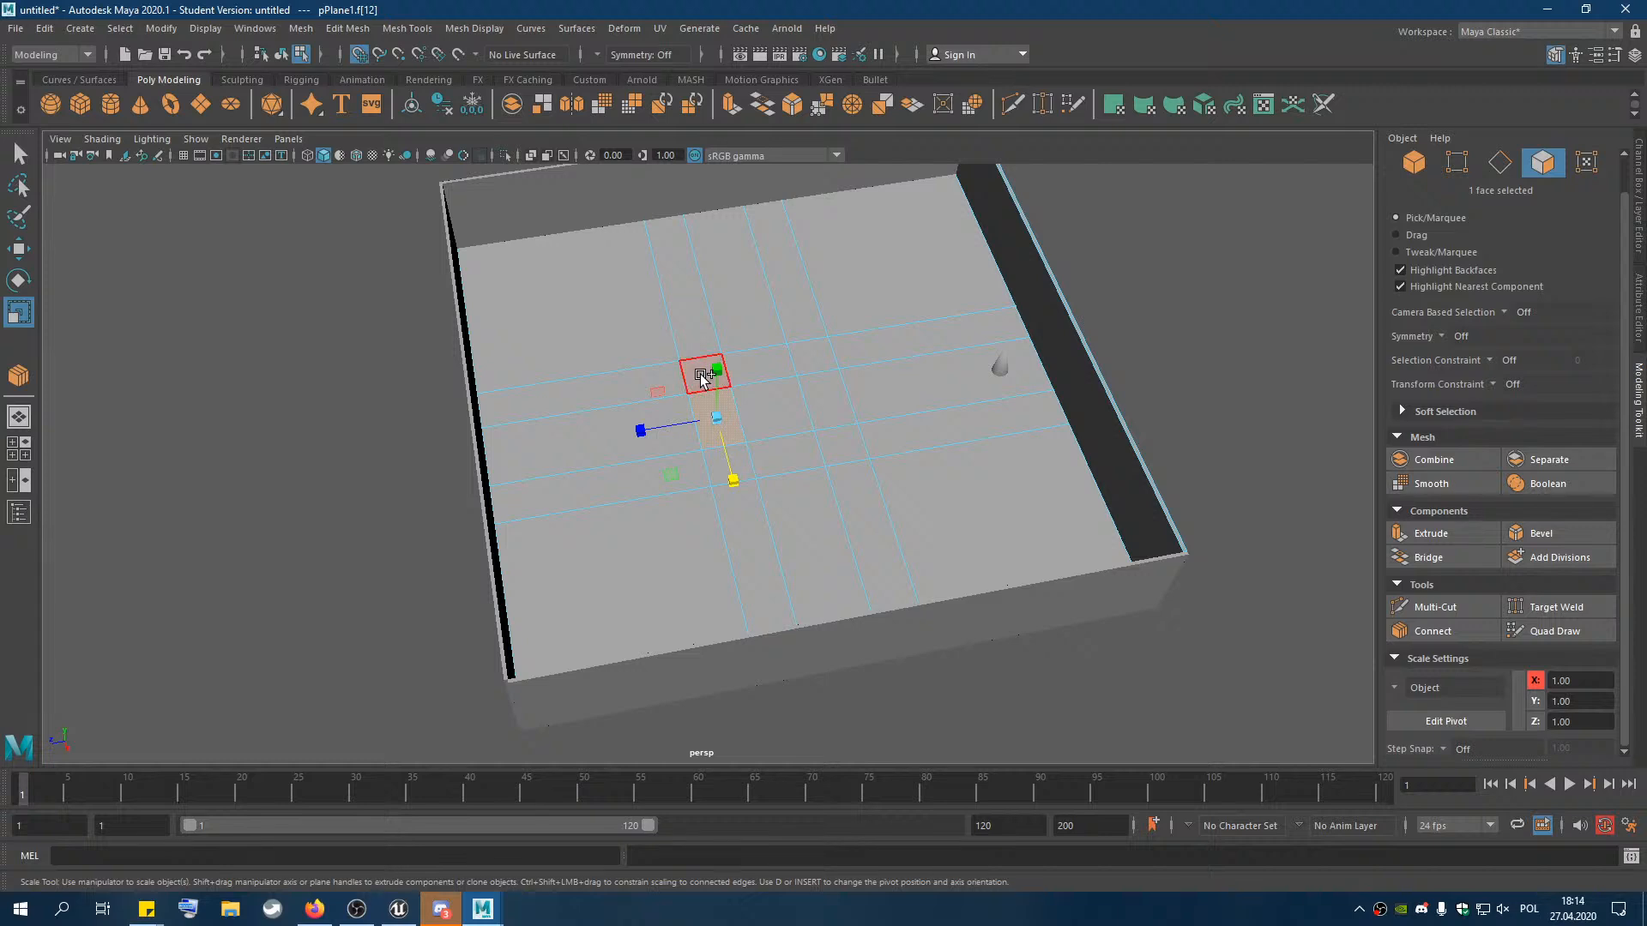
{"action": "left_click", "coordinate": [704, 376], "text": "shift"}
{"action": "left_click", "coordinate": [752, 366], "text": "shift"}
{"action": "left_click", "coordinate": [810, 359], "text": "shift"}
{"action": "left_click", "coordinate": [826, 406], "text": "shift"}
{"action": "left_click", "coordinate": [841, 443], "text": "shift"}
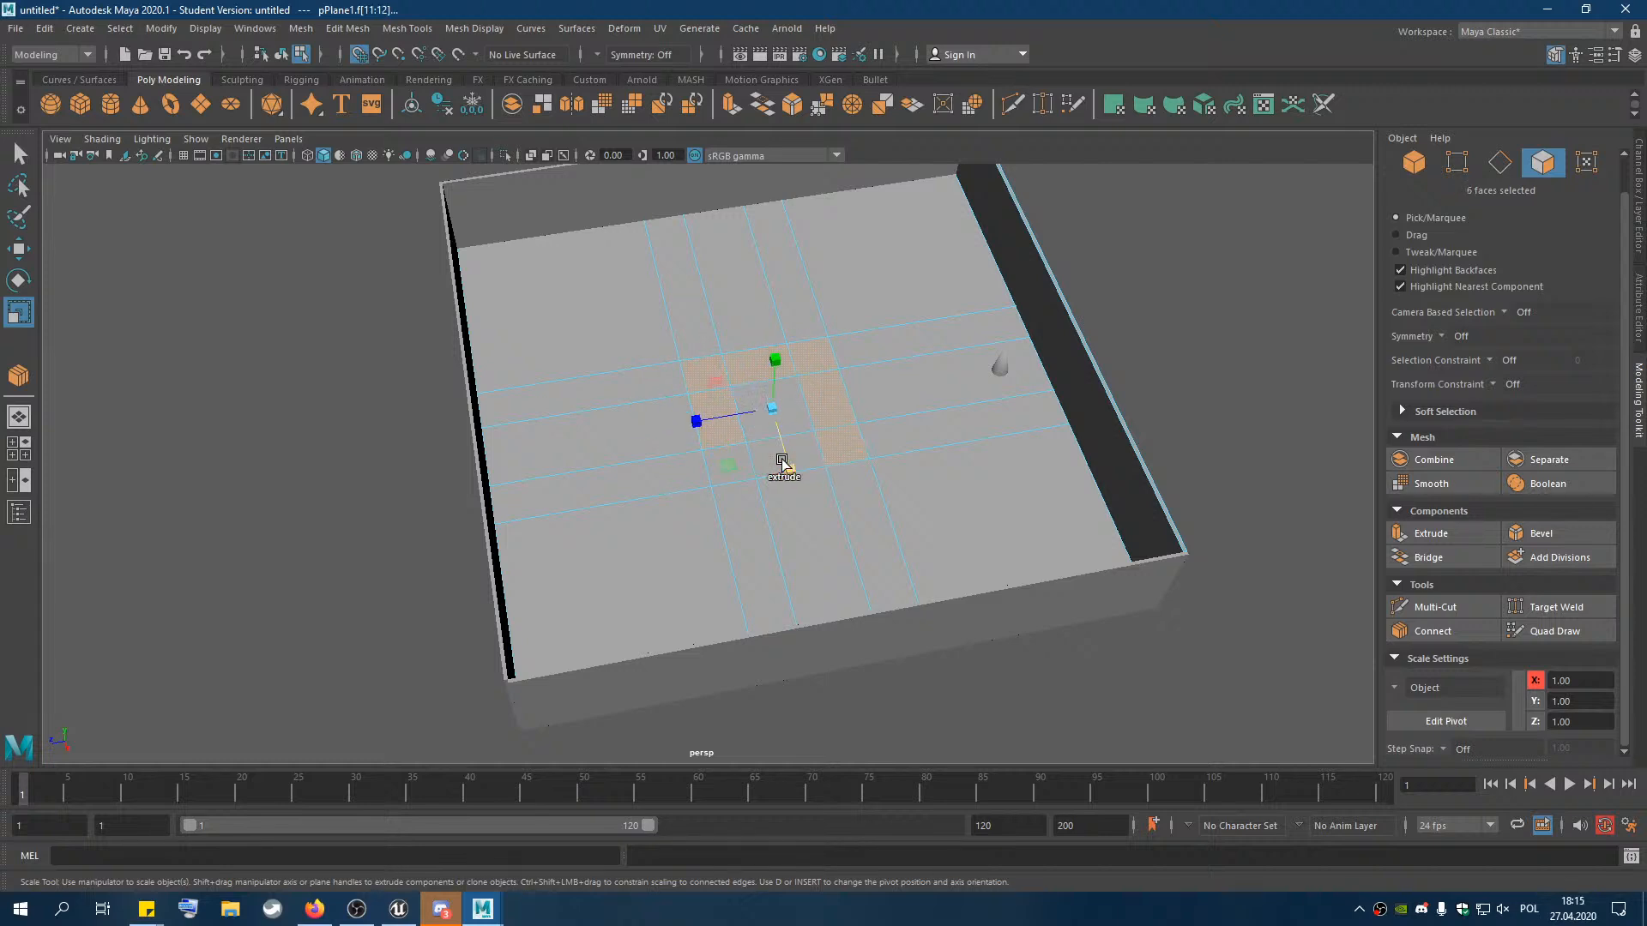
{"action": "left_click", "coordinate": [760, 464], "text": "shift"}
{"action": "left_click", "coordinate": [752, 472], "text": "shift"}
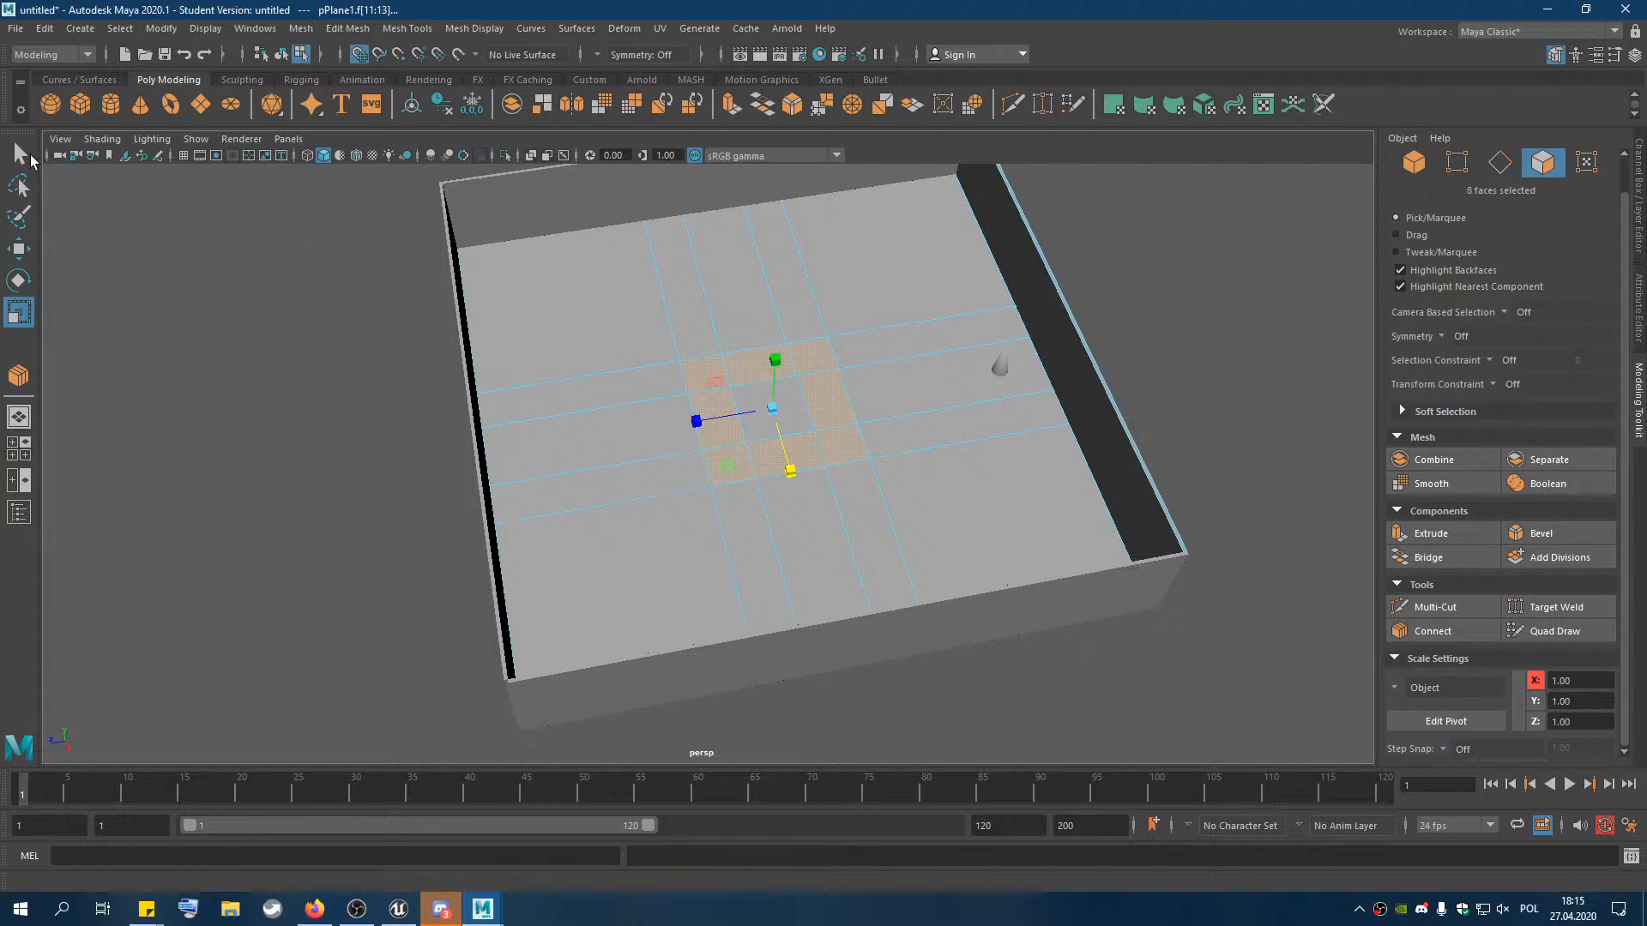
Extrude the ring of faces downward with a Local Translate Z of -1 to sink a channel around the central block
{"action": "key", "text": "q"}
{"action": "middle_click_drag", "start_coordinate": [888, 512], "coordinate": [897, 500], "text": "alt"}
{"action": "left_click_drag", "start_coordinate": [870, 511], "coordinate": [901, 497], "text": "alt"}
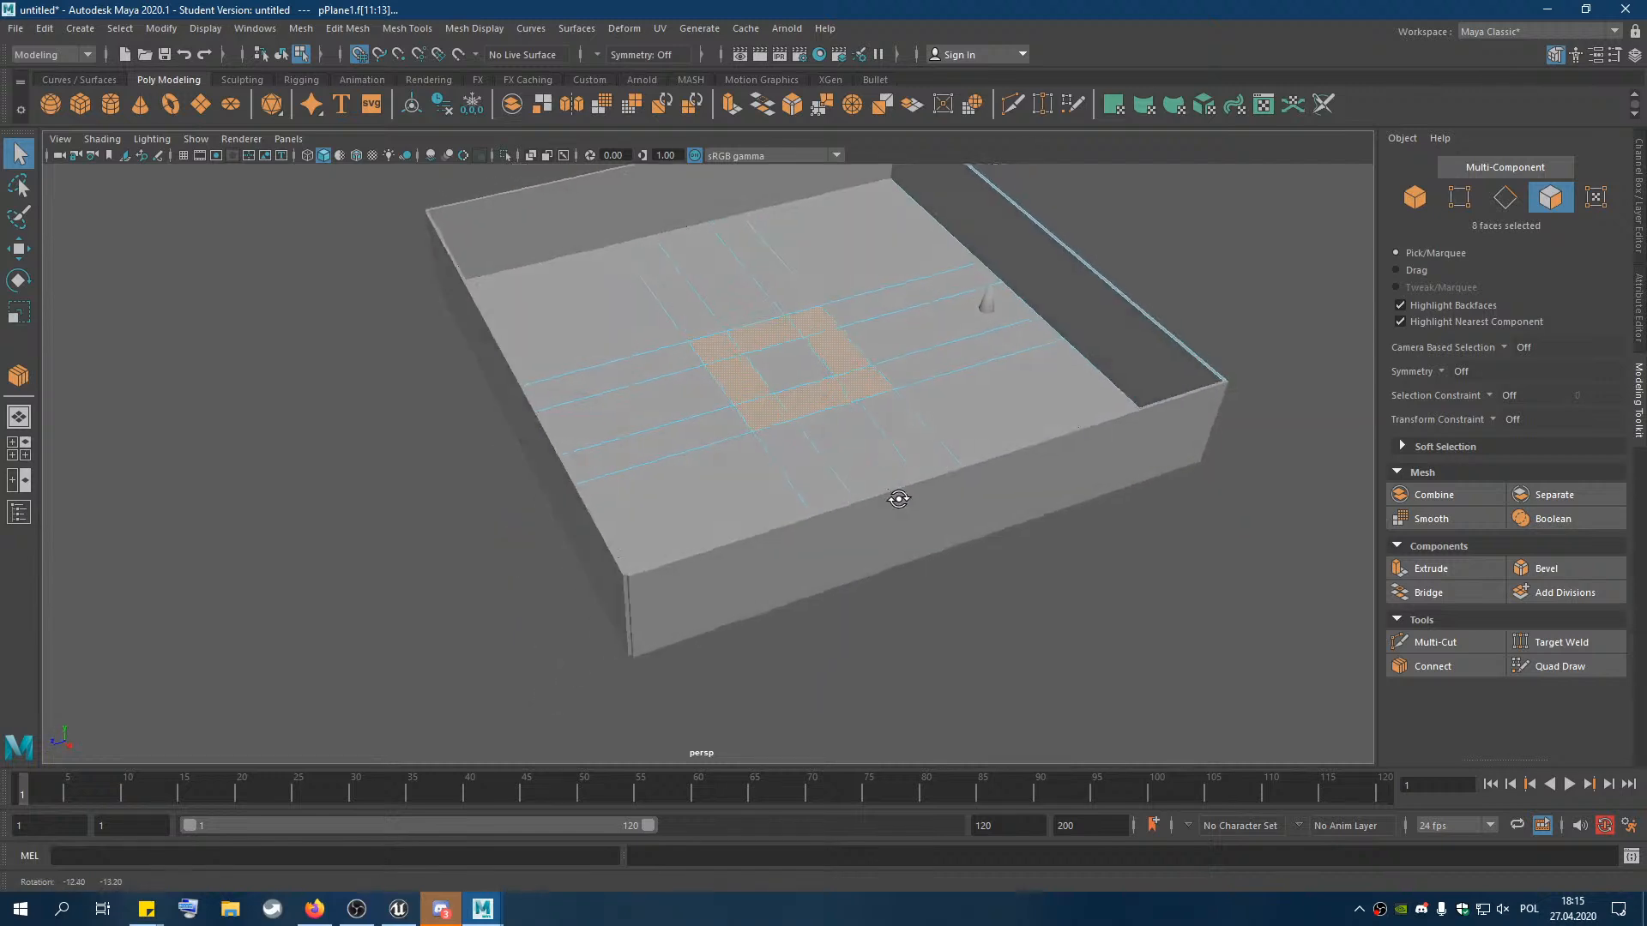
{"action": "left_click", "coordinate": [1443, 570]}
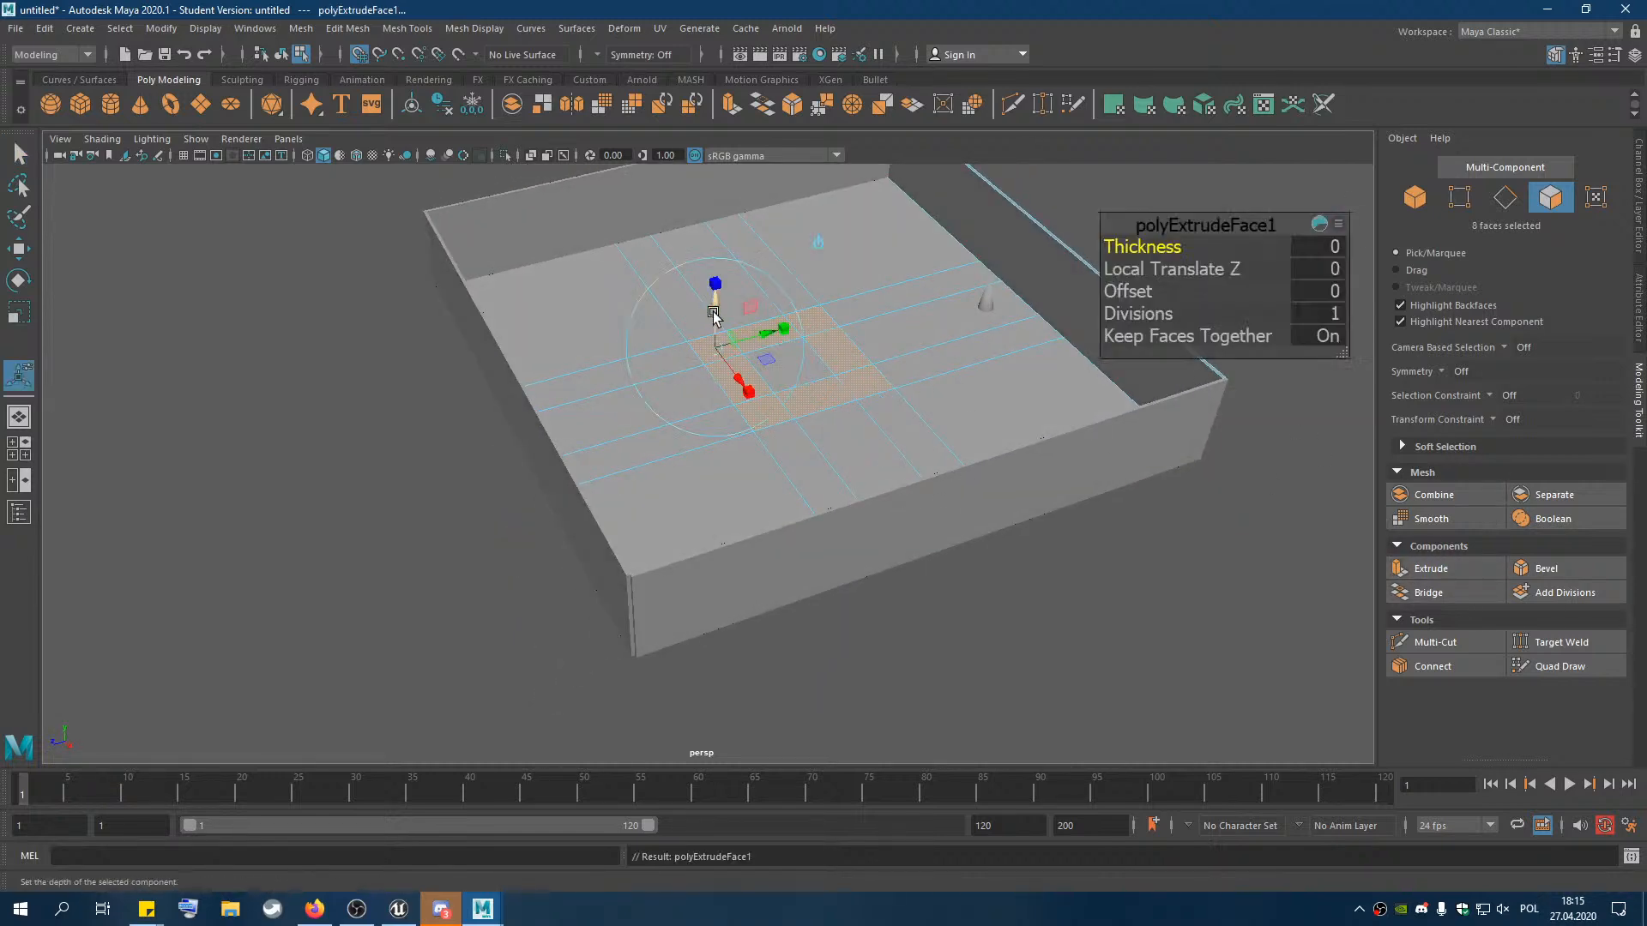
{"action": "left_click_drag", "start_coordinate": [715, 304], "coordinate": [730, 360]}
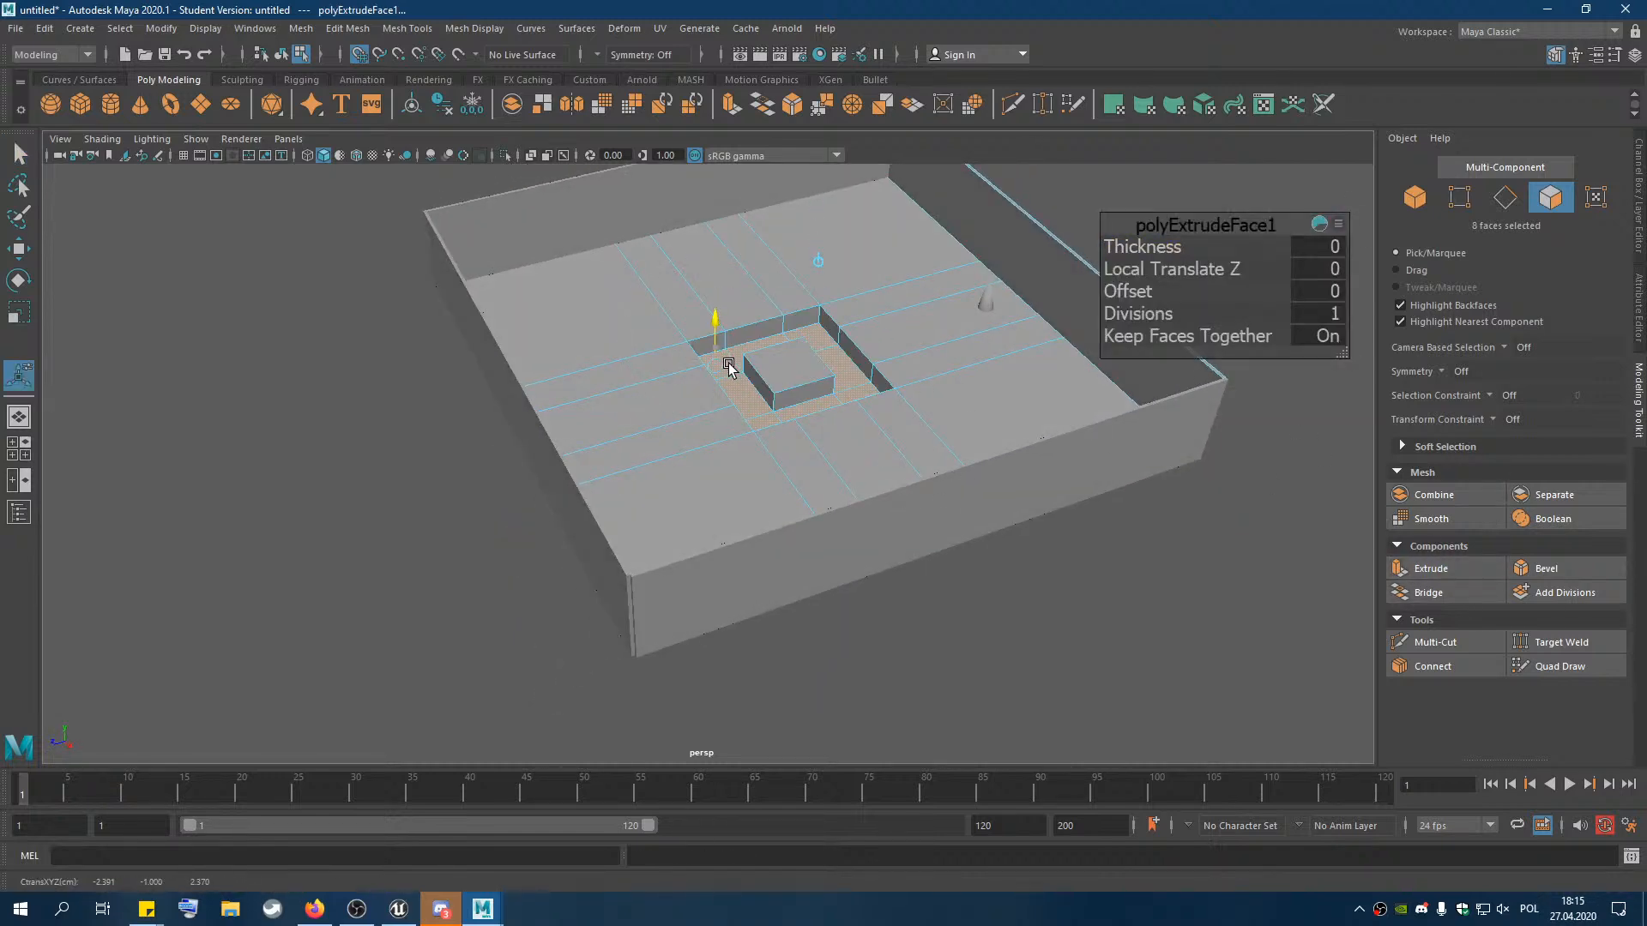
Examine the sunken channel and the central block from several angles and distances
{"action": "left_click_drag", "start_coordinate": [1086, 571], "coordinate": [816, 510], "text": "alt"}
{"action": "scroll", "coordinate": [807, 501], "scroll_direction": "up", "scroll_amount": 6}
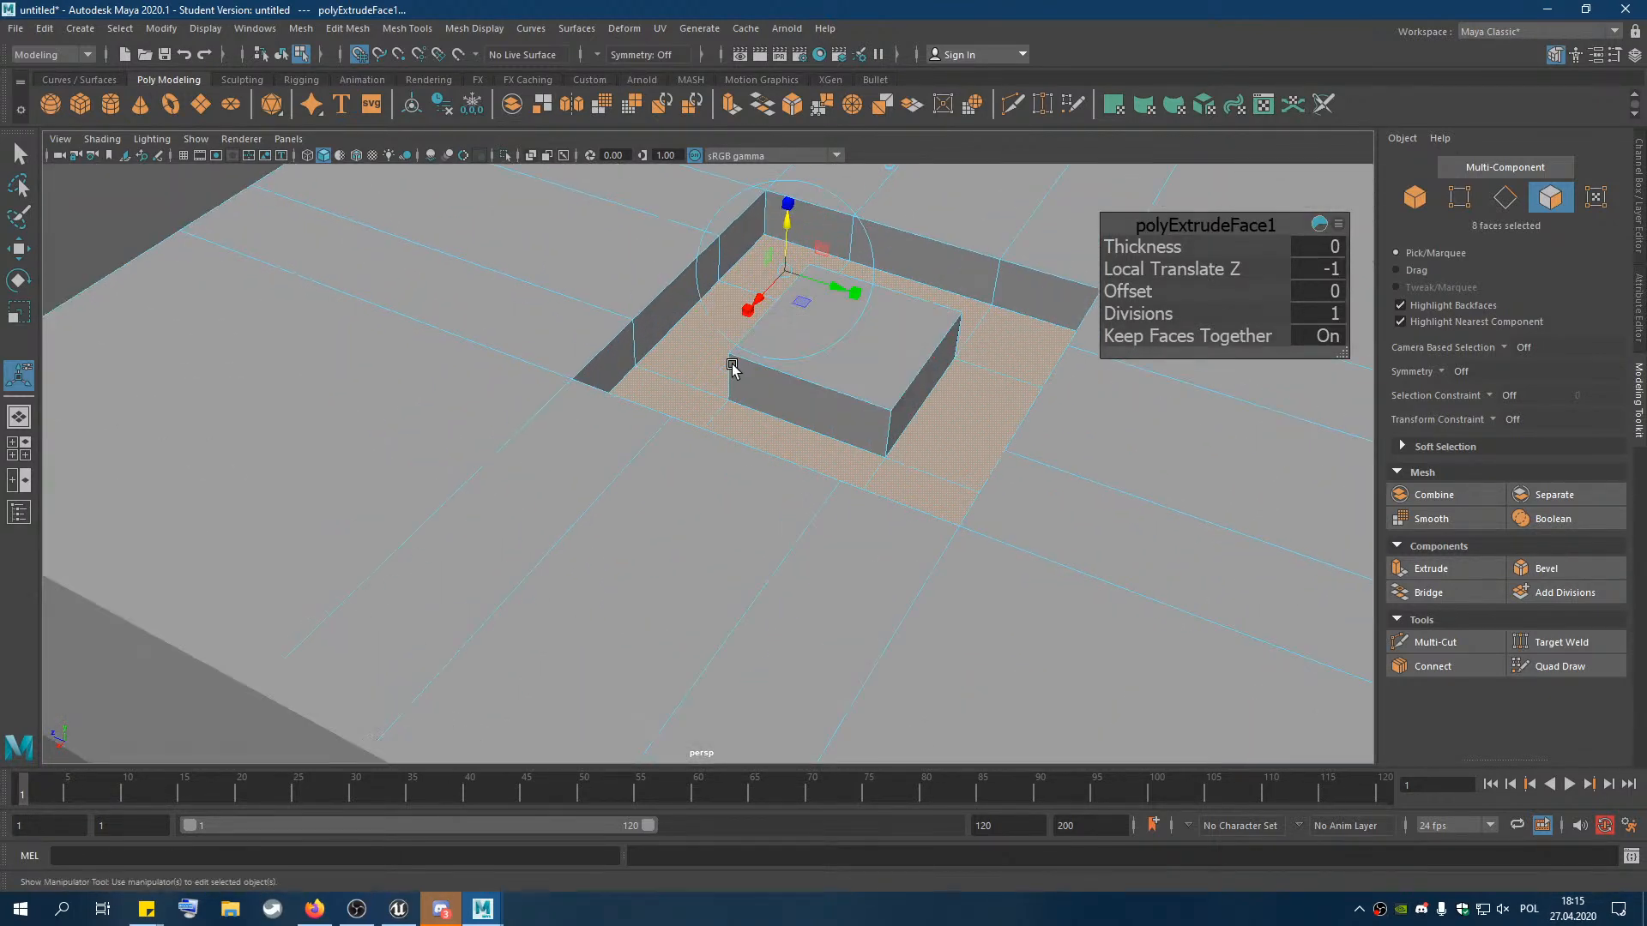
{"action": "left_click_drag", "start_coordinate": [744, 446], "coordinate": [786, 463], "text": "alt"}
{"action": "middle_click_drag", "start_coordinate": [873, 452], "coordinate": [687, 526], "text": "alt"}
{"action": "scroll", "coordinate": [687, 526], "scroll_direction": "down", "scroll_amount": 2}
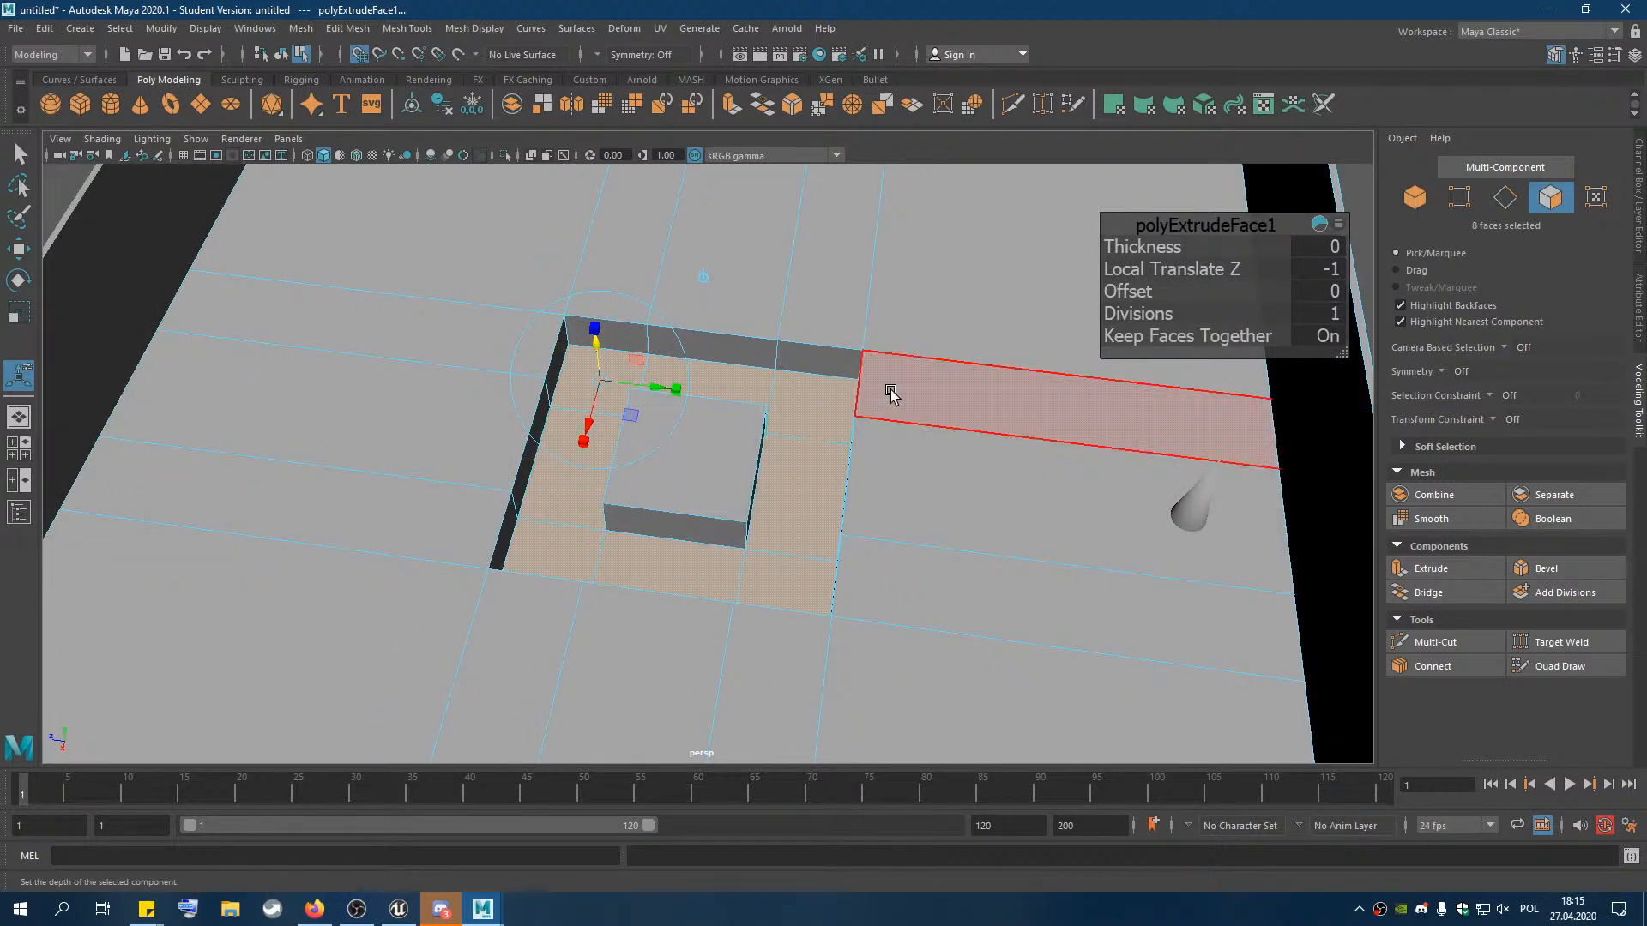
{"action": "scroll", "coordinate": [889, 389], "scroll_direction": "down", "scroll_amount": 3}
{"action": "left_click_drag", "start_coordinate": [786, 481], "coordinate": [698, 463], "text": "alt"}
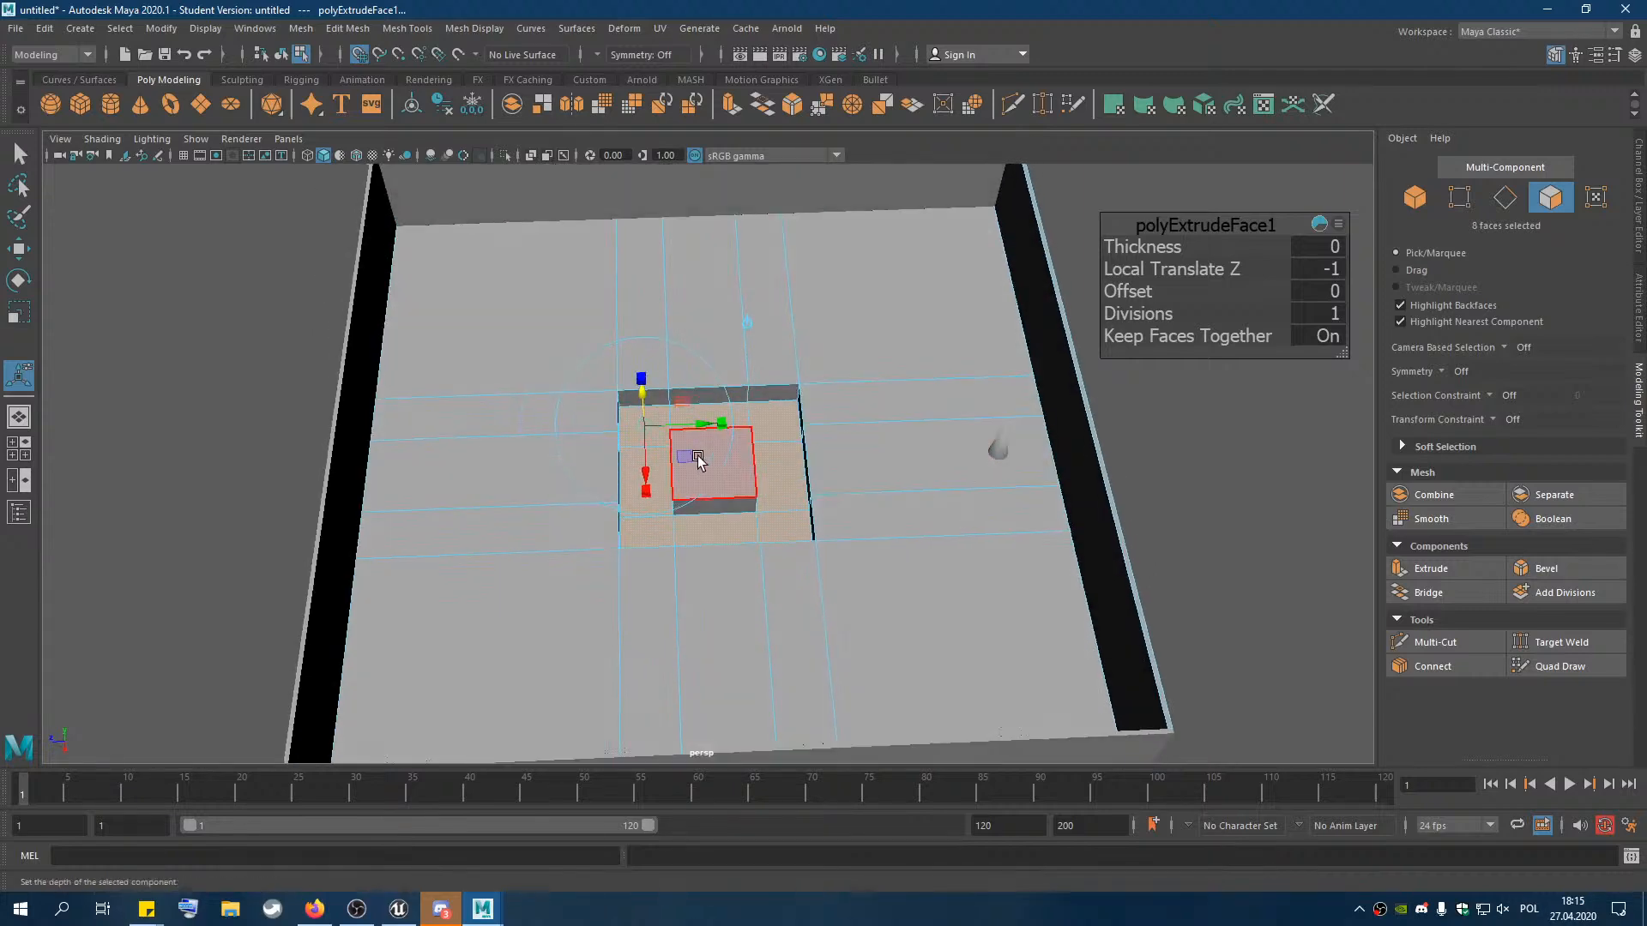
{"action": "scroll", "coordinate": [698, 463], "scroll_direction": "up", "scroll_amount": 3}
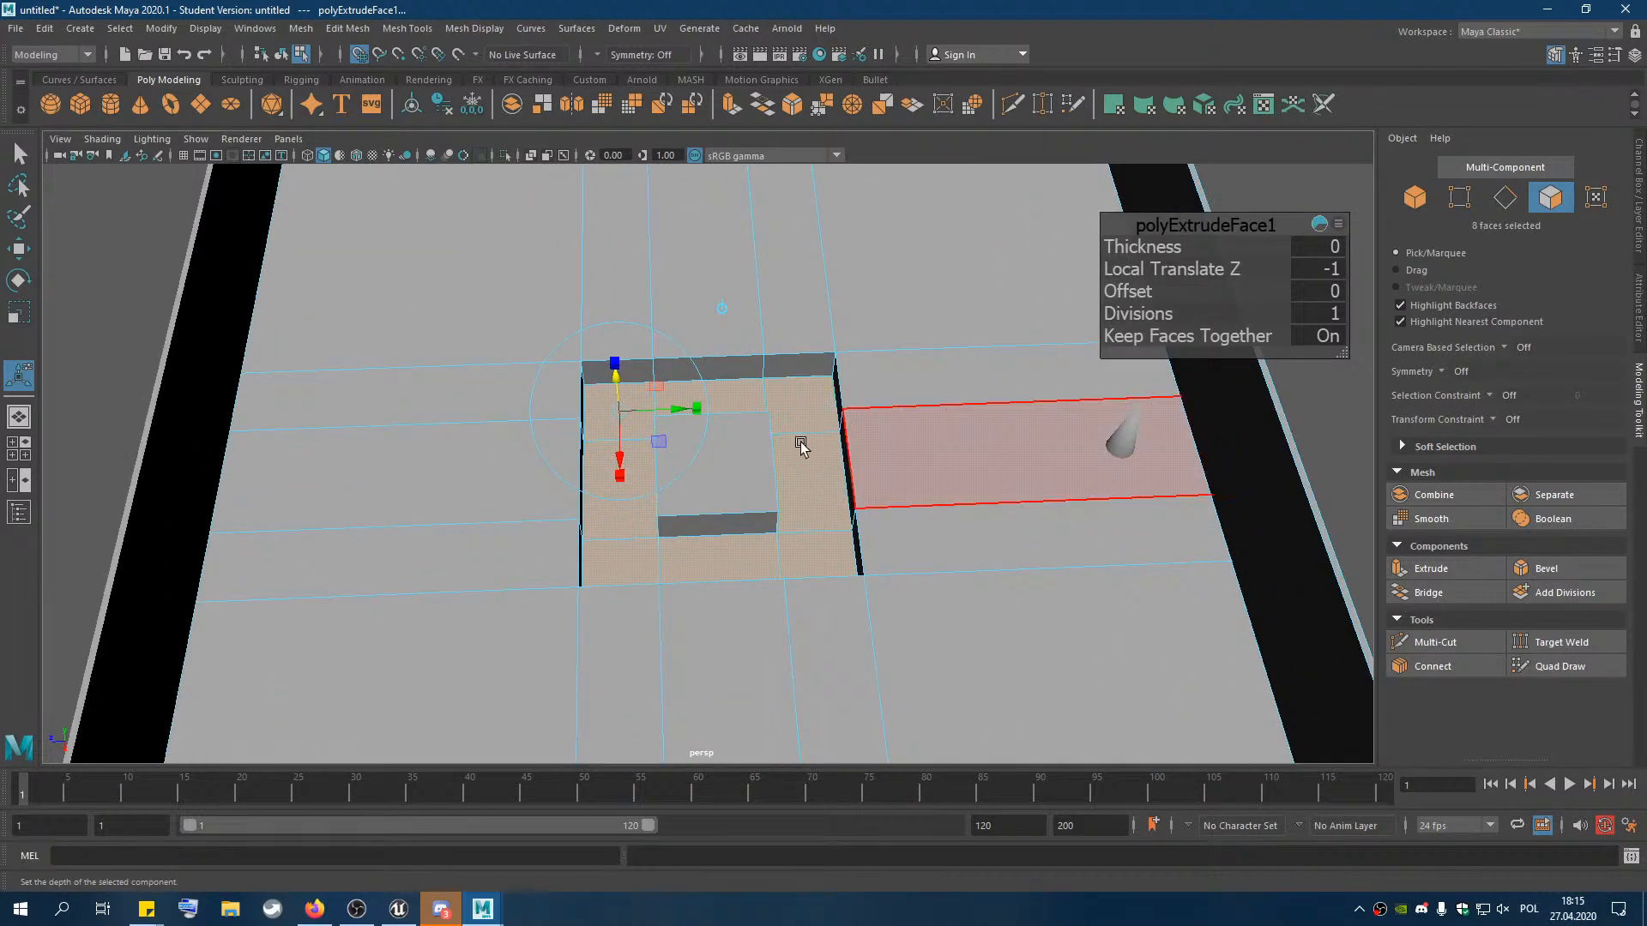
Leave the extrusion, clear the face selection and show the viewport grid again
{"action": "left_click", "coordinate": [29, 156]}
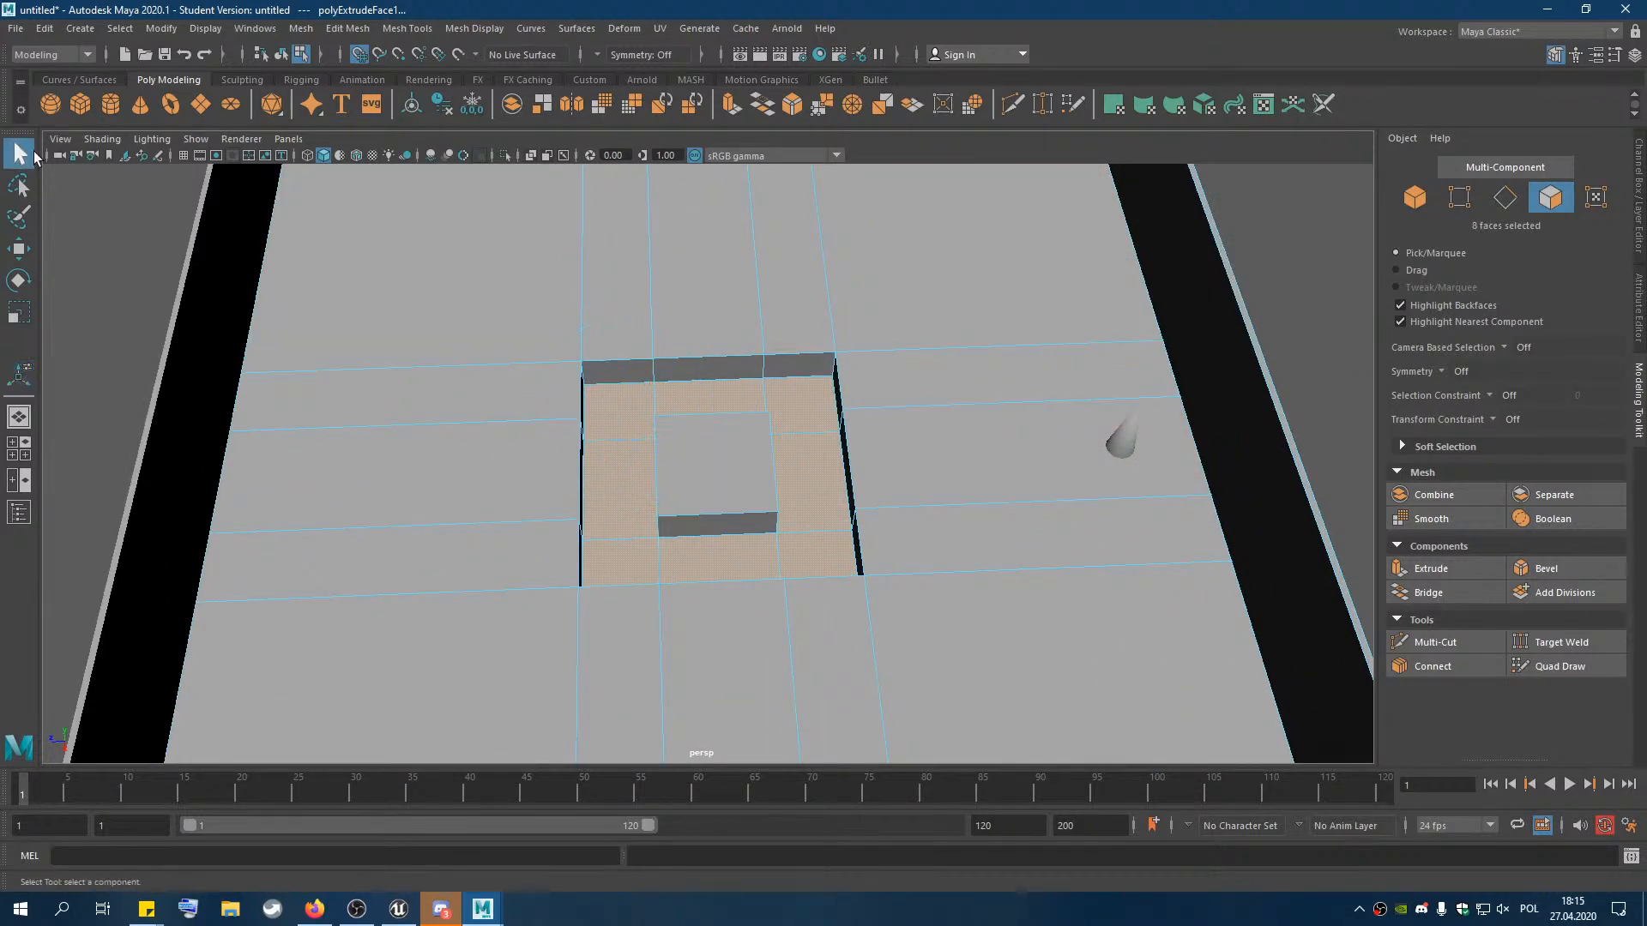
{"action": "left_click", "coordinate": [1273, 302]}
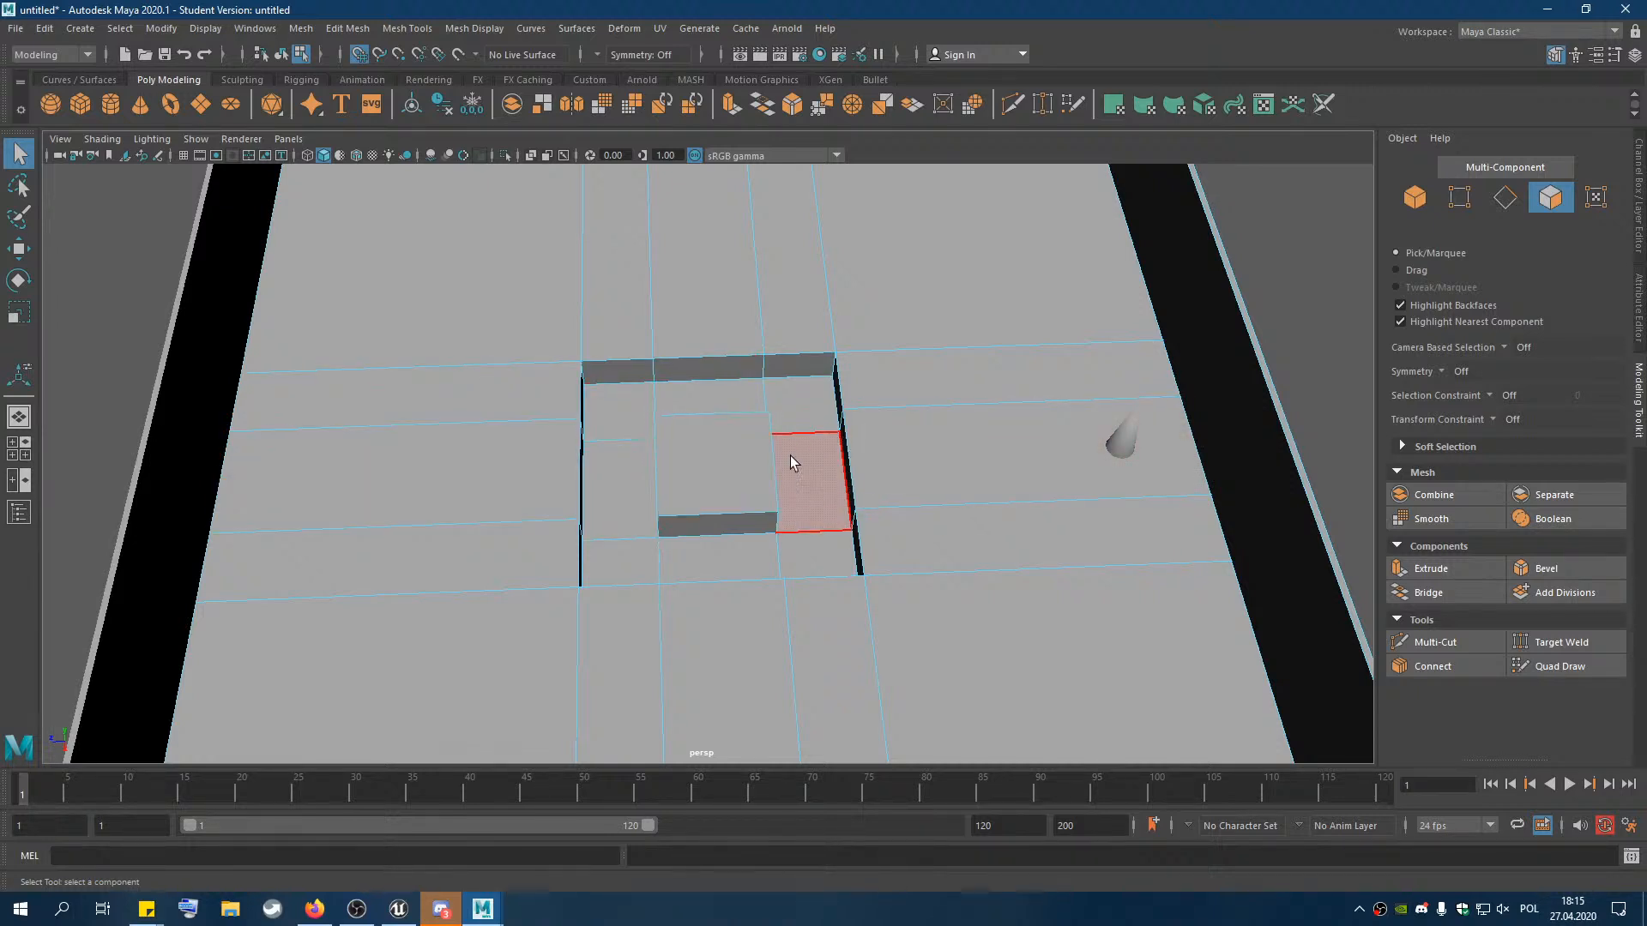
{"action": "mouse_move", "coordinate": [839, 523]}
{"action": "left_mouse_down", "text": "alt"}
{"action": "mouse_move", "coordinate": [720, 514]}
{"action": "mouse_move", "coordinate": [783, 507]}
{"action": "mouse_move", "coordinate": [827, 544]}
{"action": "mouse_move", "coordinate": [787, 548]}
{"action": "mouse_move", "coordinate": [802, 555]}
{"action": "mouse_move", "coordinate": [794, 530]}
{"action": "mouse_move", "coordinate": [857, 438]}
{"action": "mouse_move", "coordinate": [783, 511]}
{"action": "mouse_move", "coordinate": [815, 541]}
{"action": "left_mouse_up", "text": "alt"}
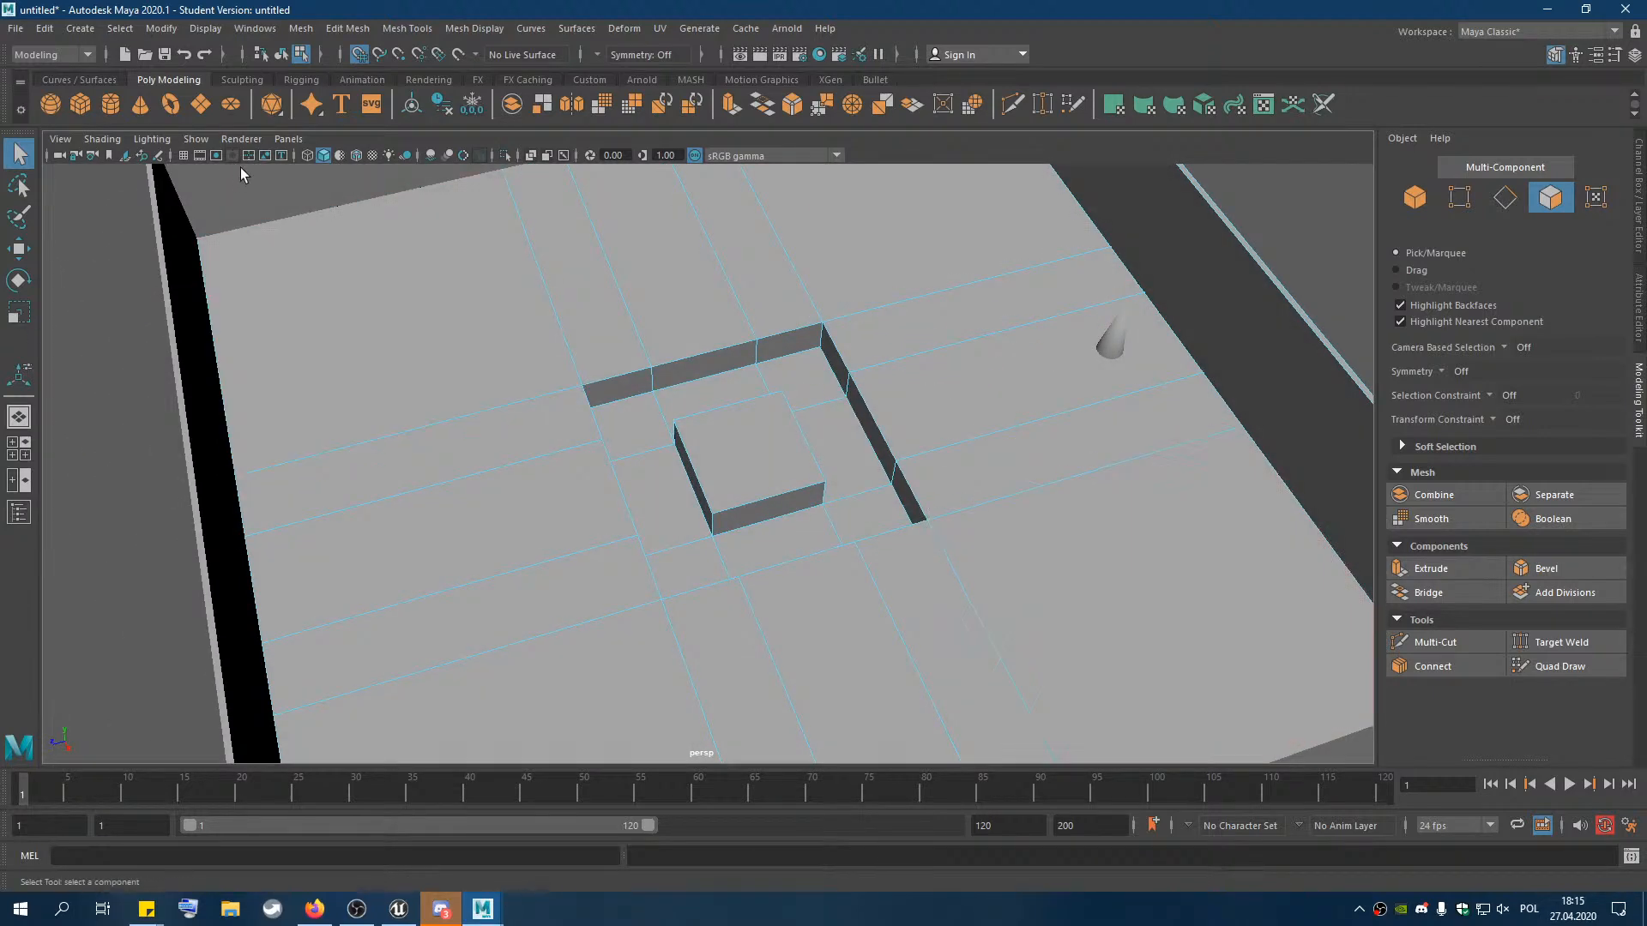
{"action": "left_click", "coordinate": [182, 155]}
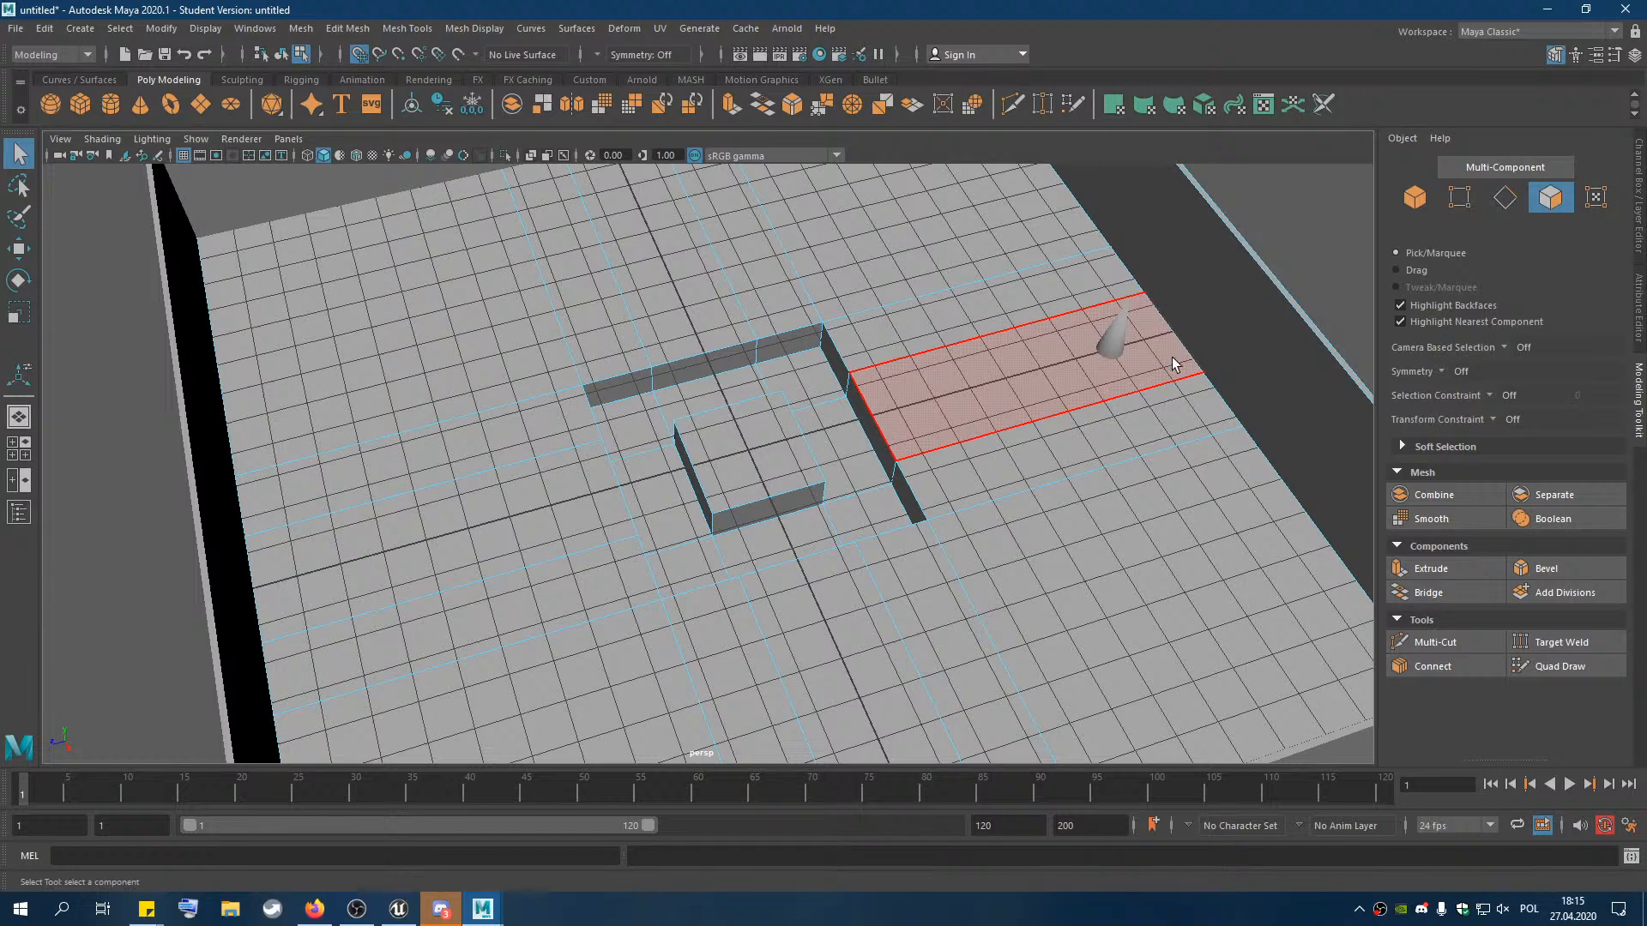
Create a polygon cube in object mode and move it to X -5, Y 0, Z -5, outside the channel's corner
{"action": "left_click", "coordinate": [1415, 198]}
{"action": "left_click", "coordinate": [84, 103]}
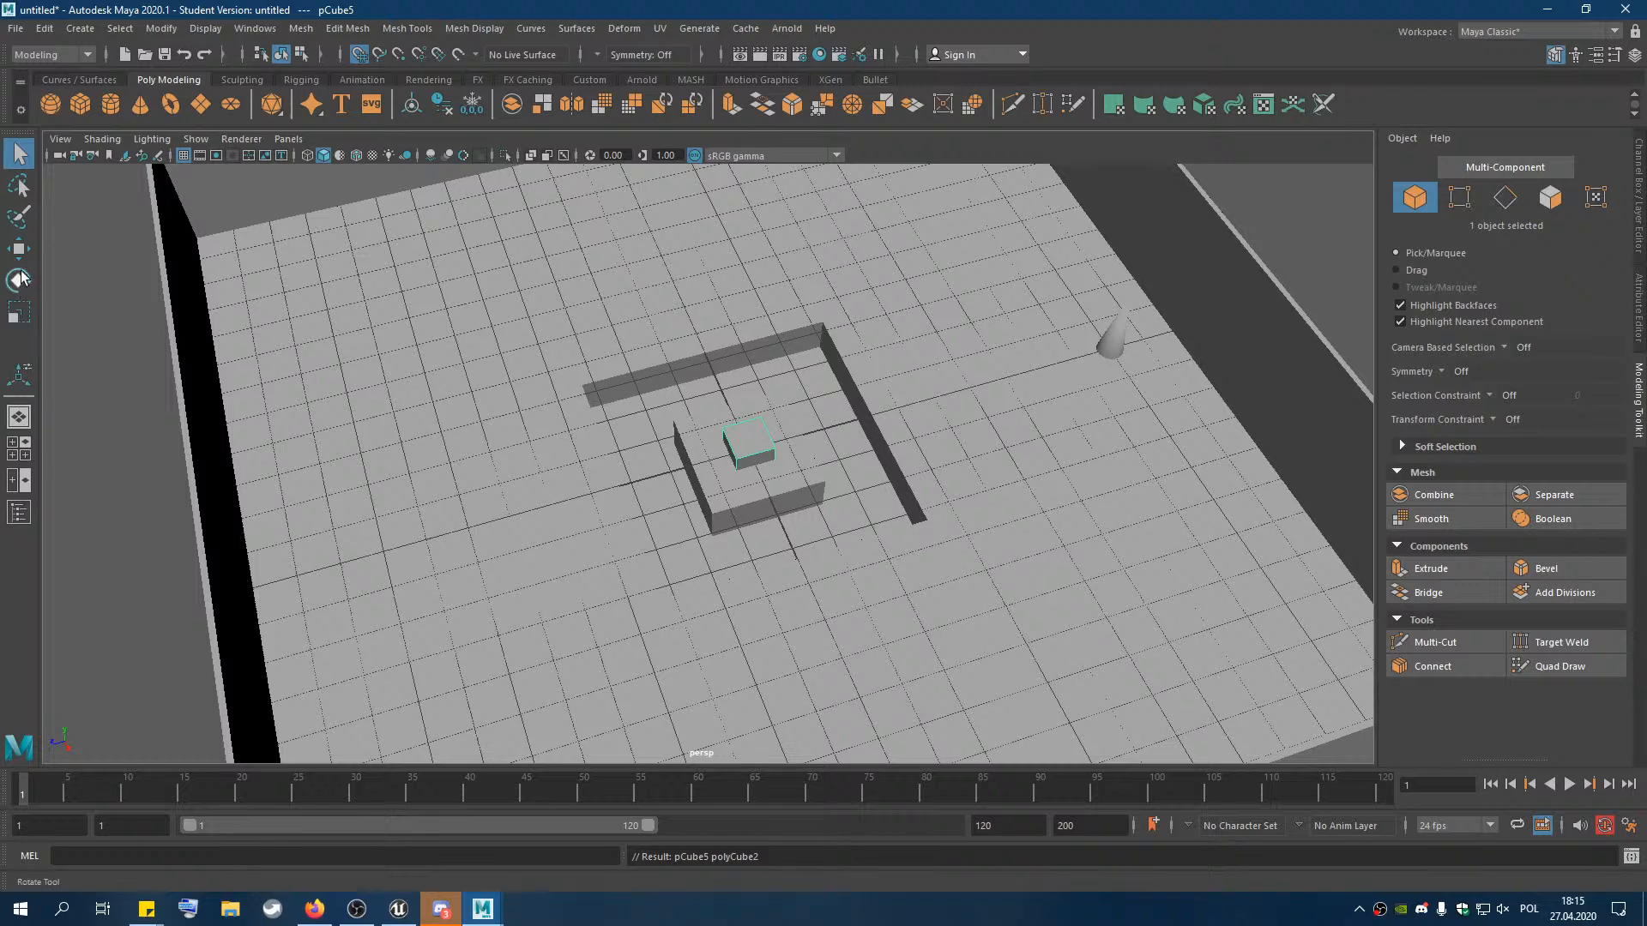
{"action": "key", "text": "w"}
{"action": "left_click_drag", "start_coordinate": [722, 520], "coordinate": [838, 310]}
{"action": "left_click_drag", "start_coordinate": [845, 248], "coordinate": [847, 276]}
{"action": "left_click_drag", "start_coordinate": [909, 435], "coordinate": [929, 305], "text": "alt"}
{"action": "left_click_drag", "start_coordinate": [892, 418], "coordinate": [874, 357], "text": "alt"}
{"action": "mouse_move", "coordinate": [823, 520]}
{"action": "left_mouse_down", "text": "alt"}
{"action": "mouse_move", "coordinate": [797, 509]}
{"action": "mouse_move", "coordinate": [805, 451]}
{"action": "mouse_move", "coordinate": [824, 507]}
{"action": "mouse_move", "coordinate": [820, 489]}
{"action": "left_mouse_up", "text": "alt"}
{"action": "scroll", "coordinate": [886, 354], "scroll_direction": "down", "scroll_amount": 5}
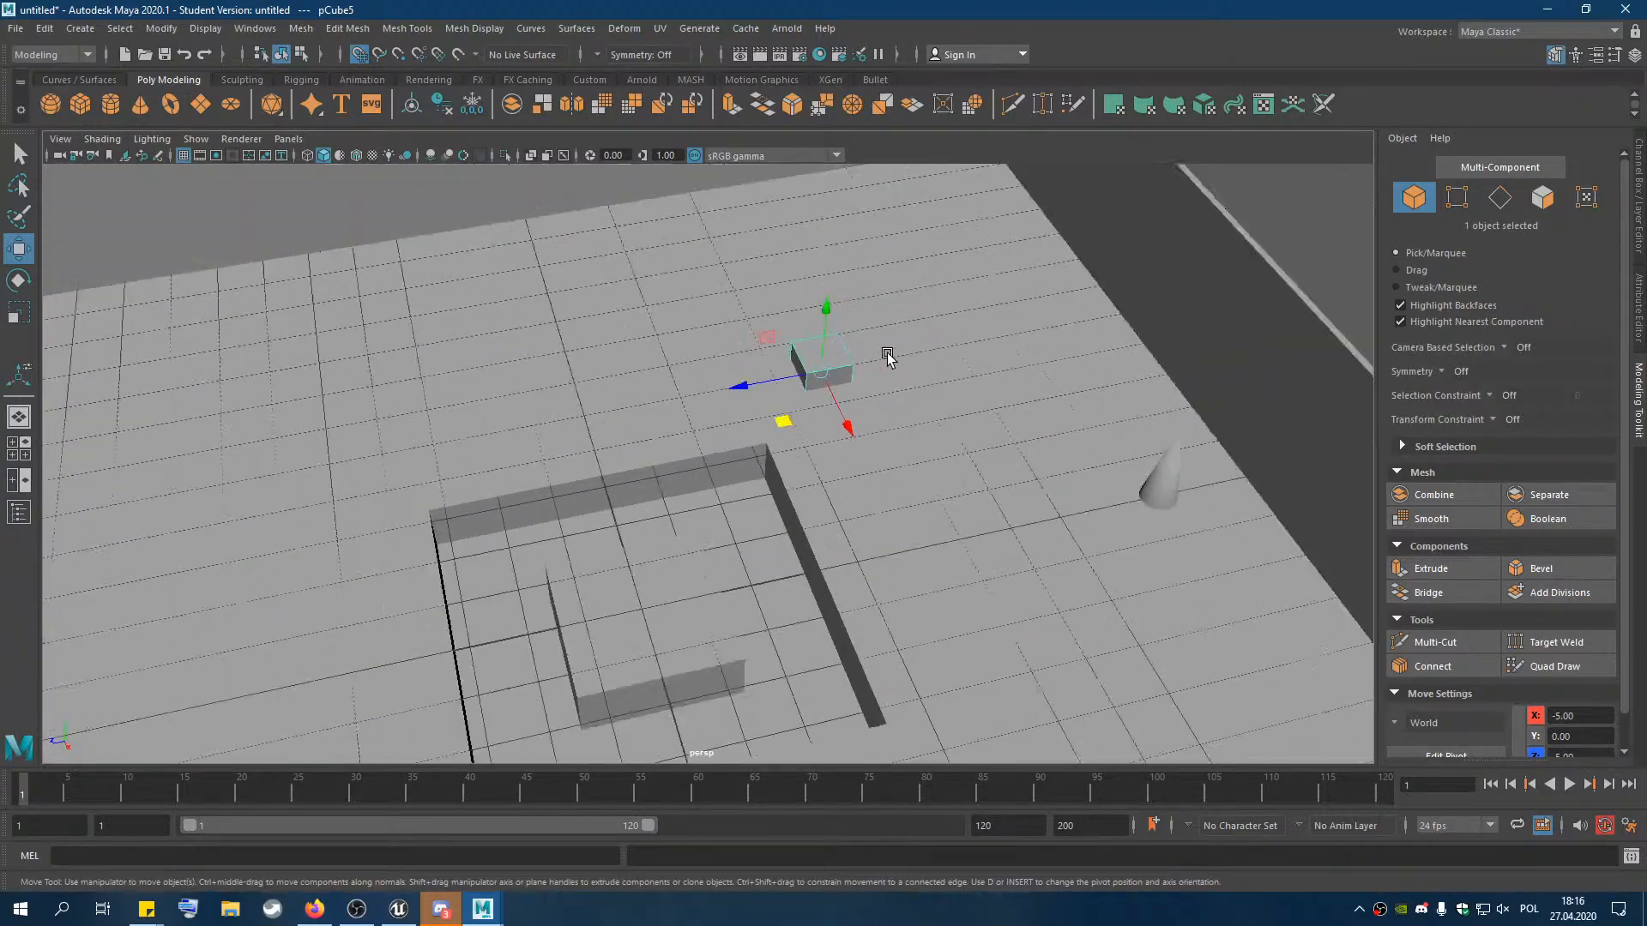
{"action": "scroll", "coordinate": [815, 372], "scroll_direction": "up", "scroll_amount": 4}
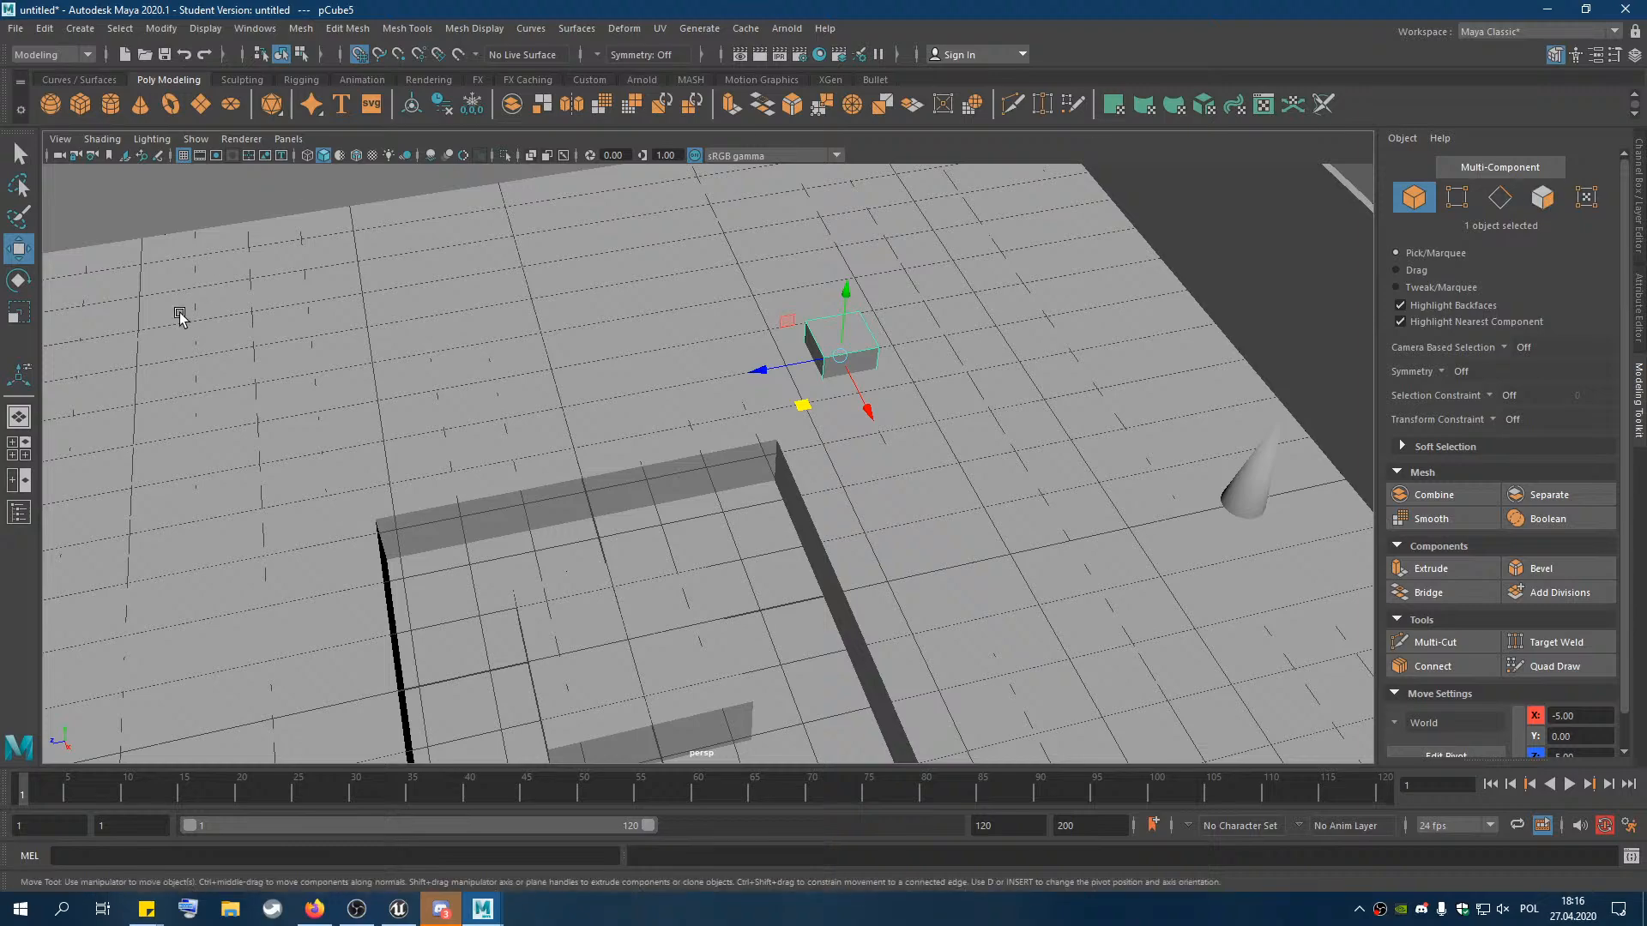
Scale the cube along X and Z together to 0.66, keeping its height
{"action": "key", "text": "r"}
{"action": "left_click_drag", "start_coordinate": [802, 407], "coordinate": [838, 408]}
{"action": "scroll", "coordinate": [832, 405], "scroll_direction": "up", "scroll_amount": 4}
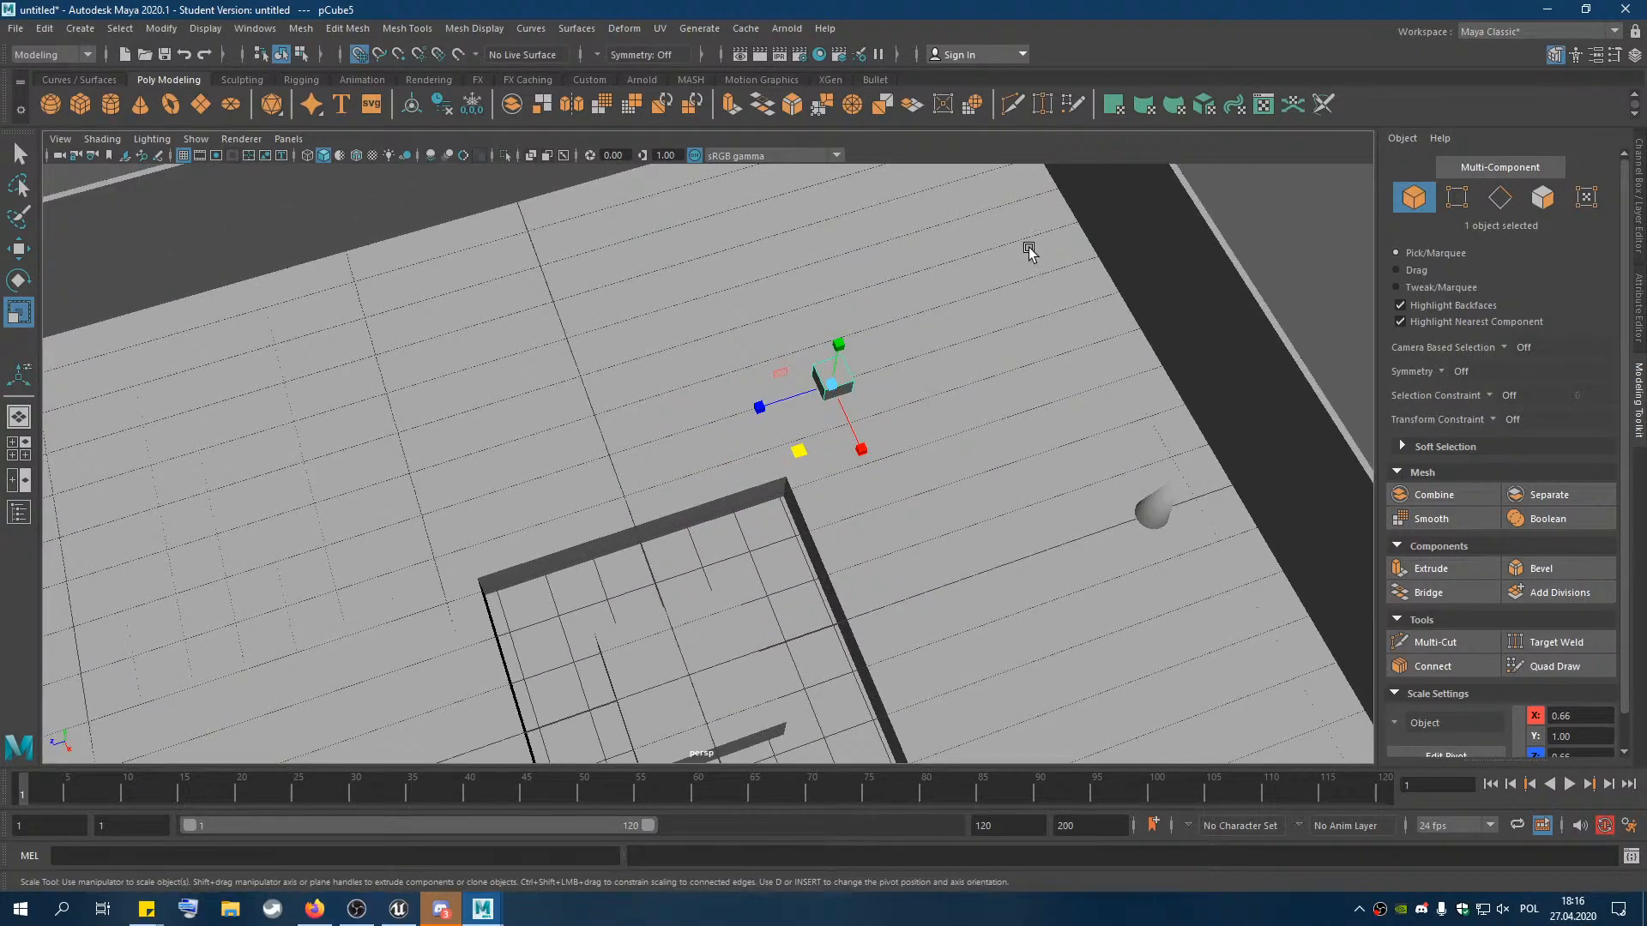
Select the cube's top face and raise it to Y 4 to form a tall pillar
{"action": "left_click", "coordinate": [1546, 198]}
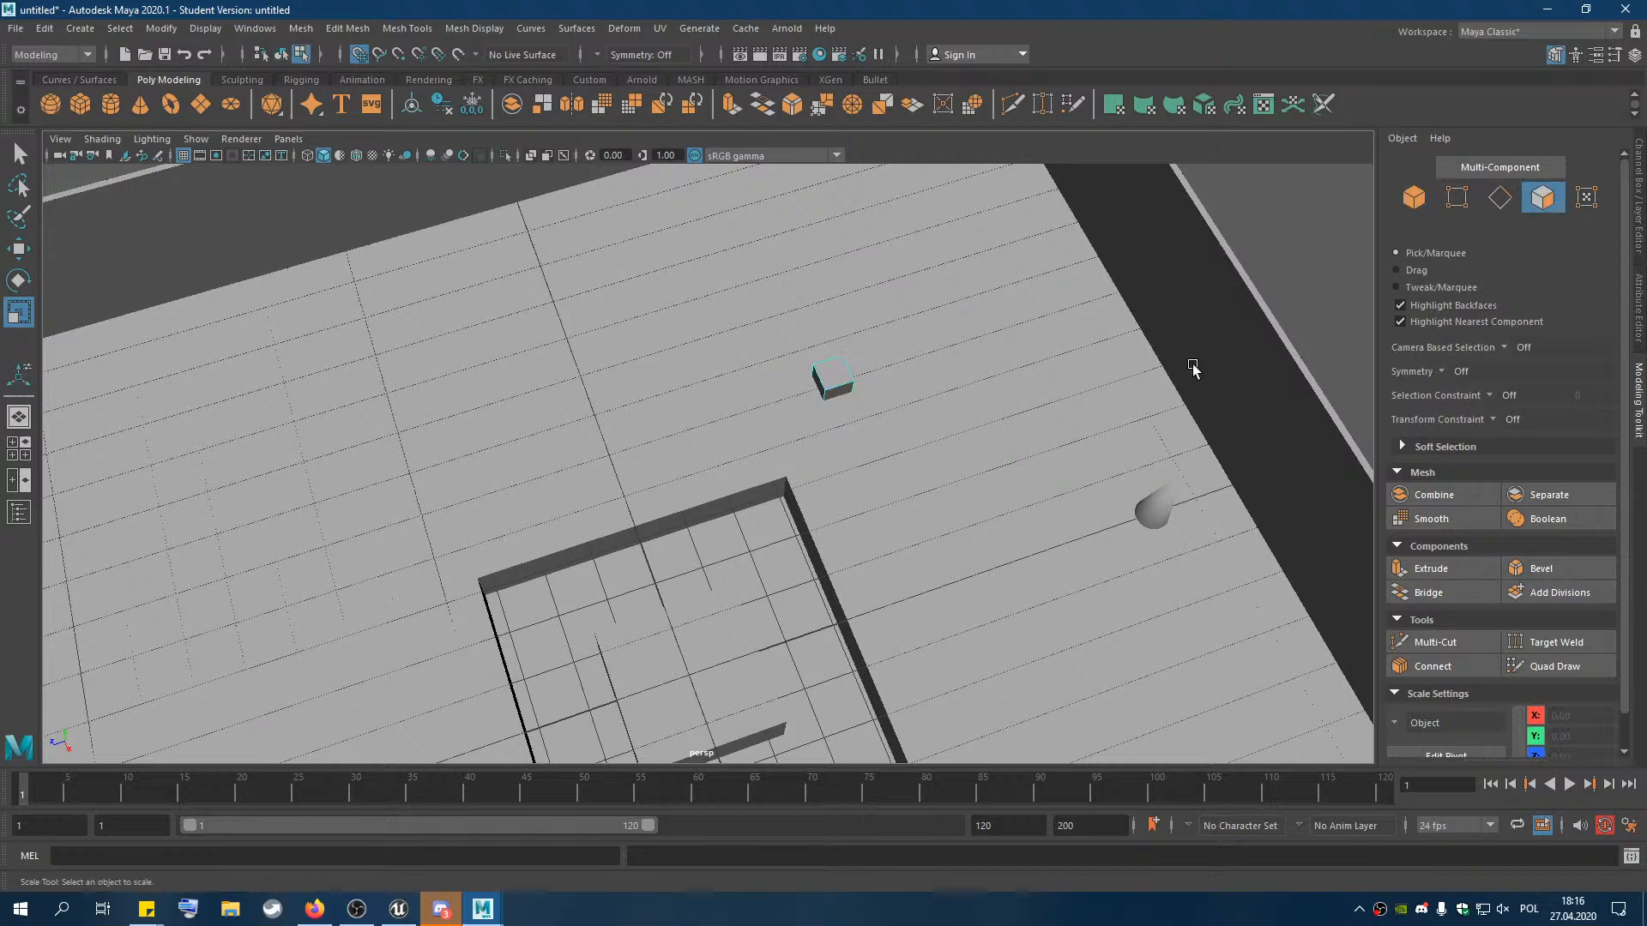
{"action": "left_click", "coordinate": [848, 381]}
{"action": "left_click_drag", "start_coordinate": [934, 440], "coordinate": [868, 397], "text": "alt"}
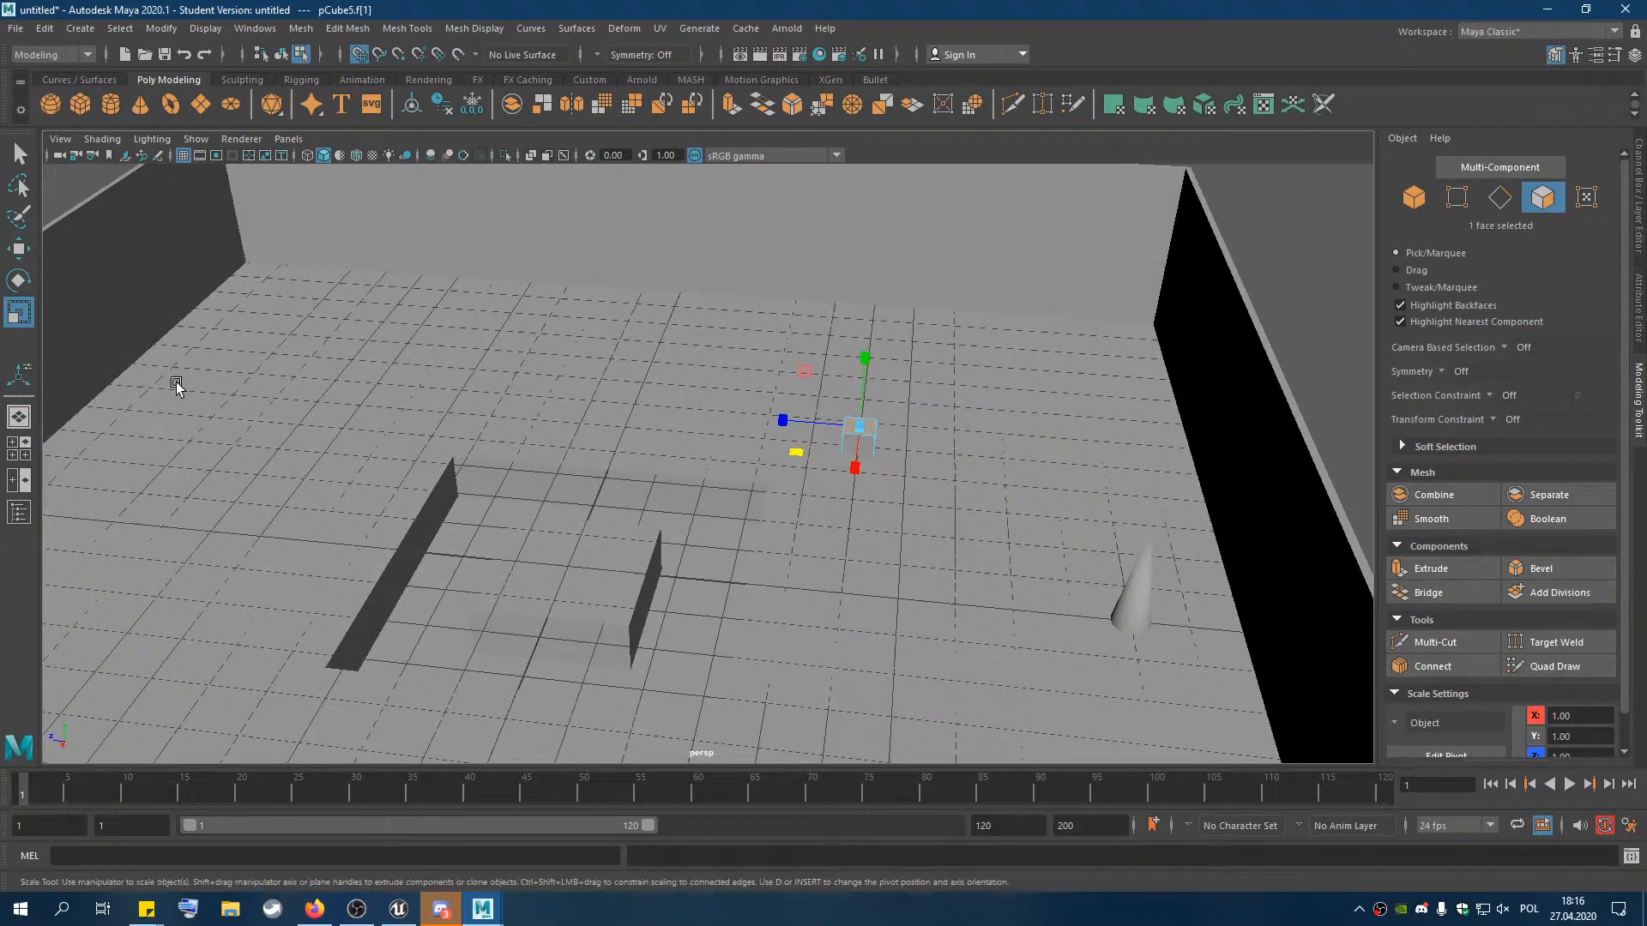
{"action": "left_click", "coordinate": [17, 257]}
{"action": "left_click_drag", "start_coordinate": [851, 508], "coordinate": [950, 525], "text": "alt"}
{"action": "scroll", "coordinate": [883, 390], "scroll_direction": "up", "scroll_amount": 3}
{"action": "left_click_drag", "start_coordinate": [892, 388], "coordinate": [944, 415], "text": "alt"}
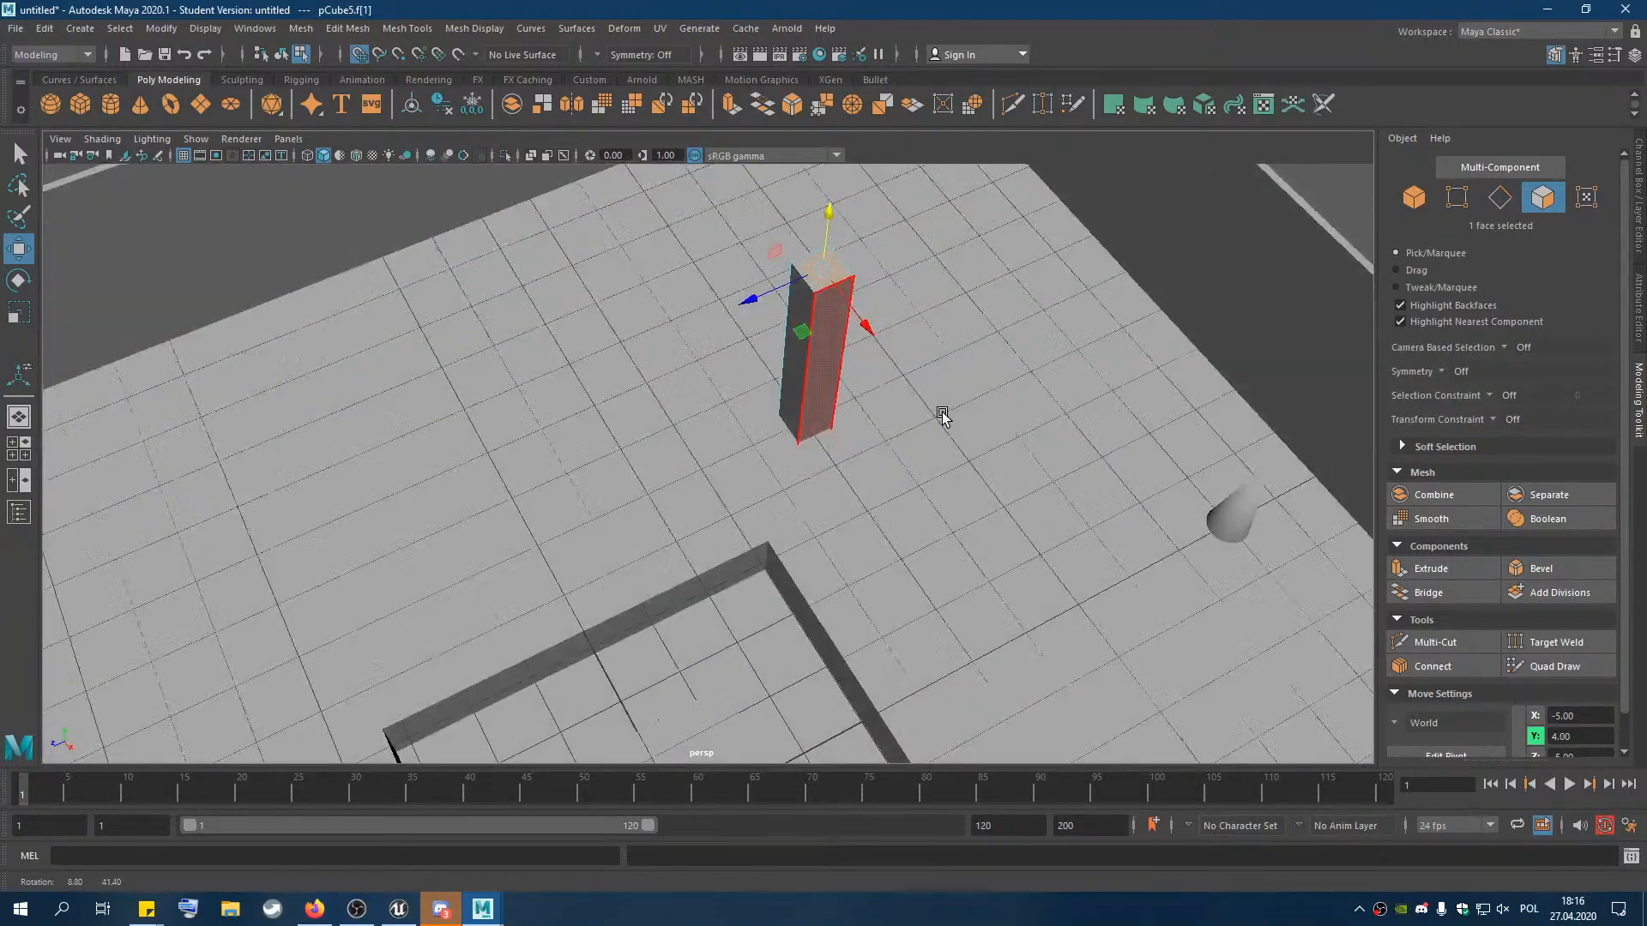
Return to object selection with the whole pillar selected
{"action": "left_click", "coordinate": [821, 441]}
{"action": "left_click_drag", "start_coordinate": [857, 455], "coordinate": [869, 298], "text": "alt"}
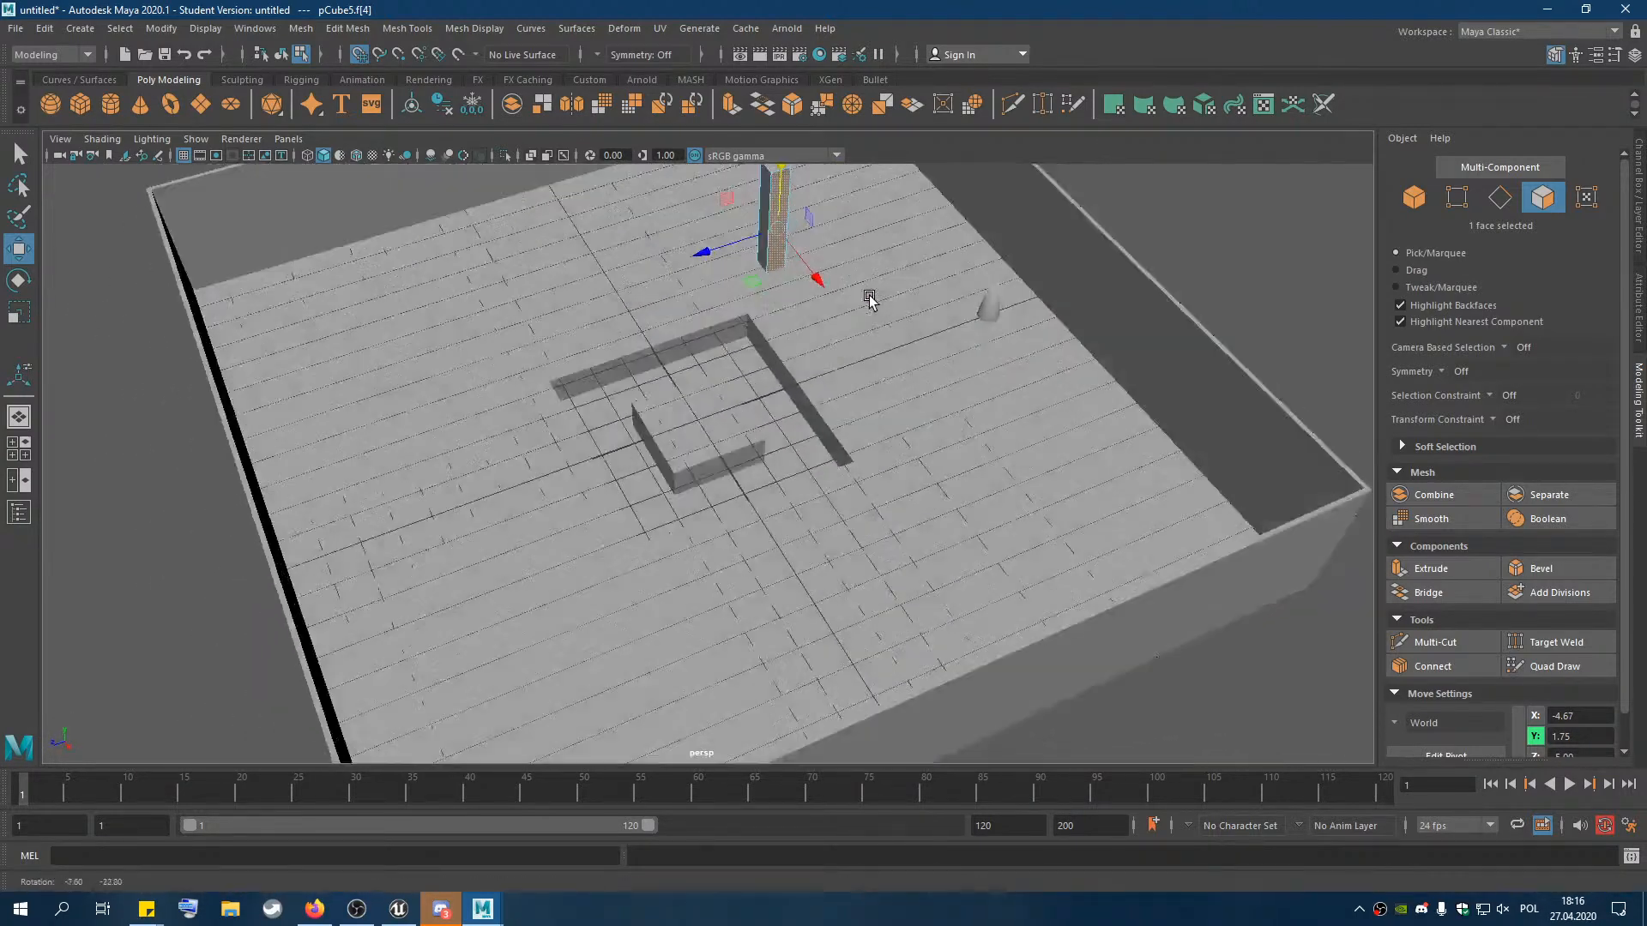
{"action": "key", "text": "F8"}
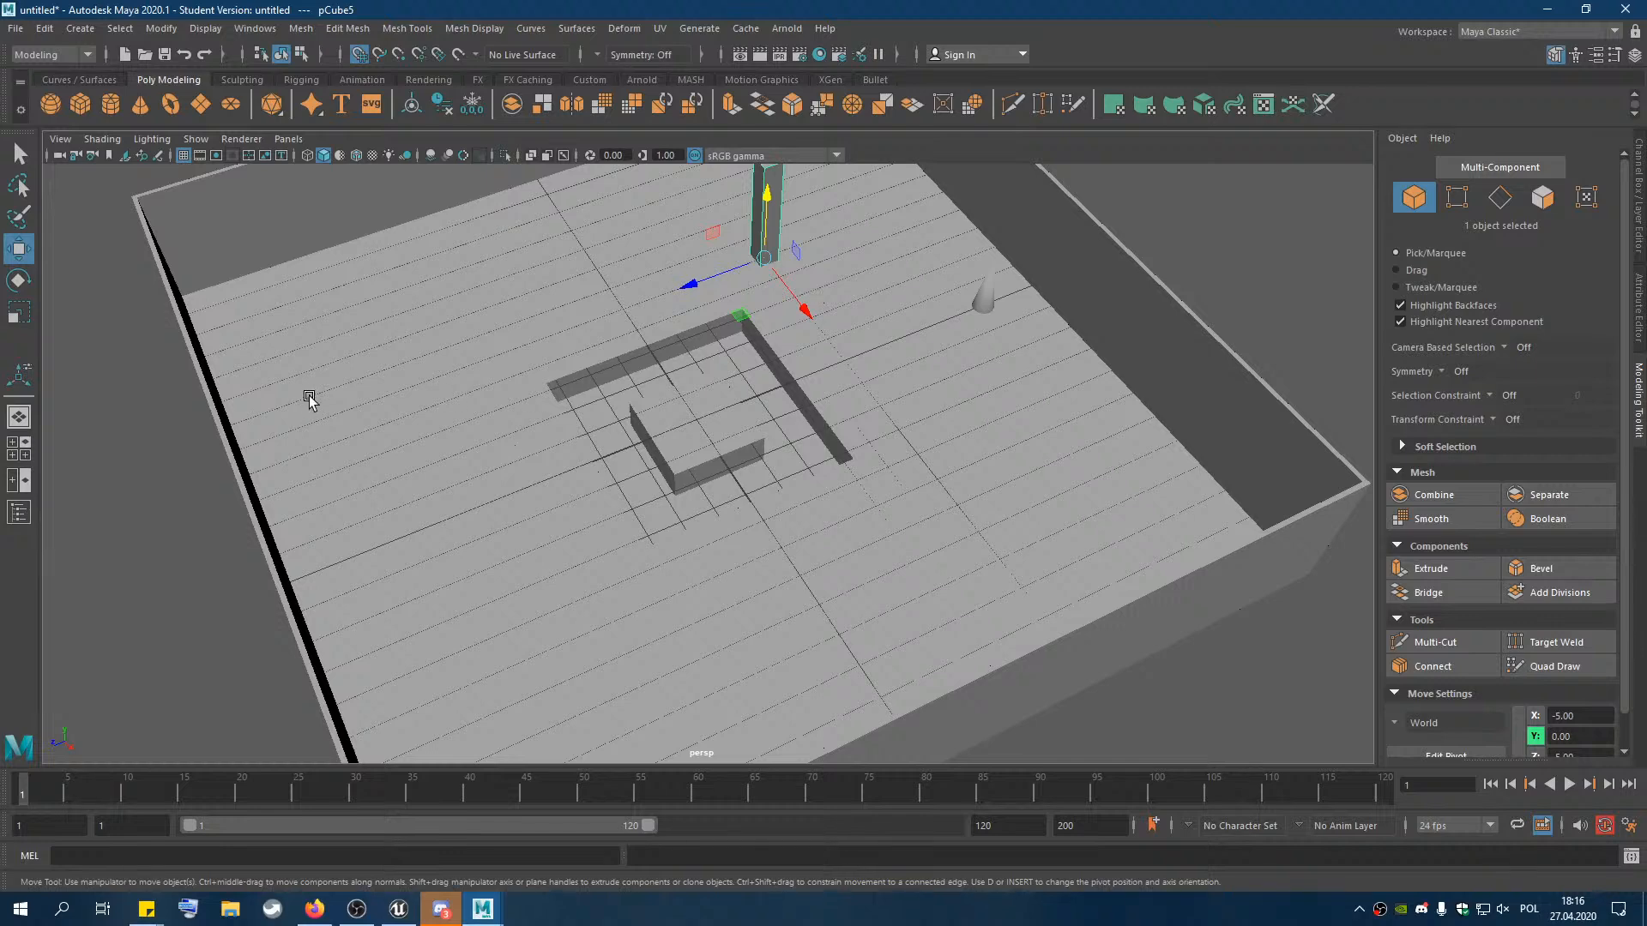